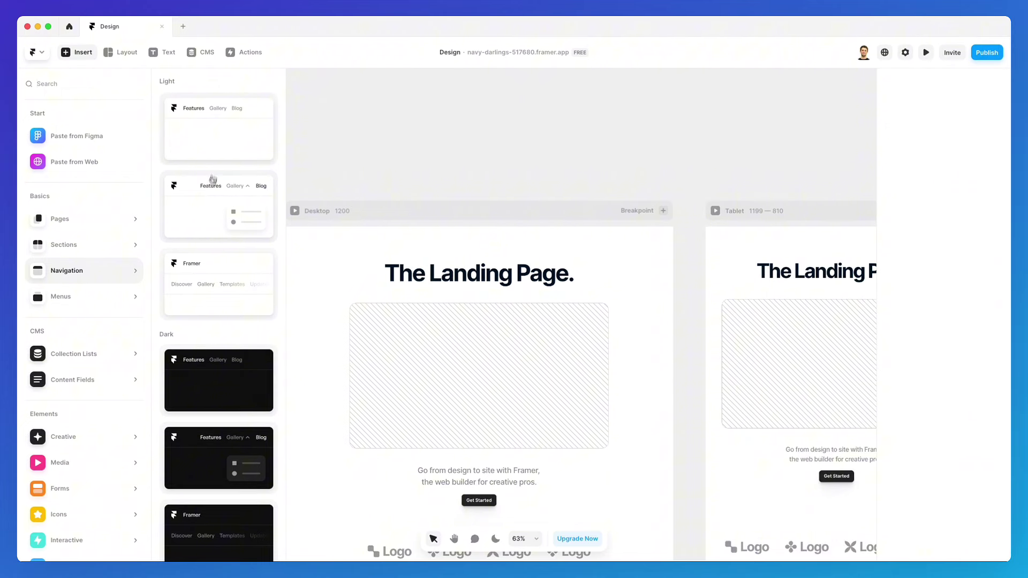
Add the light navigation bar with dropdown links above the Desktop page's heading and show the page's layers
{"action": "left_click_drag", "start_coordinate": [217, 161], "coordinate": [377, 238]}
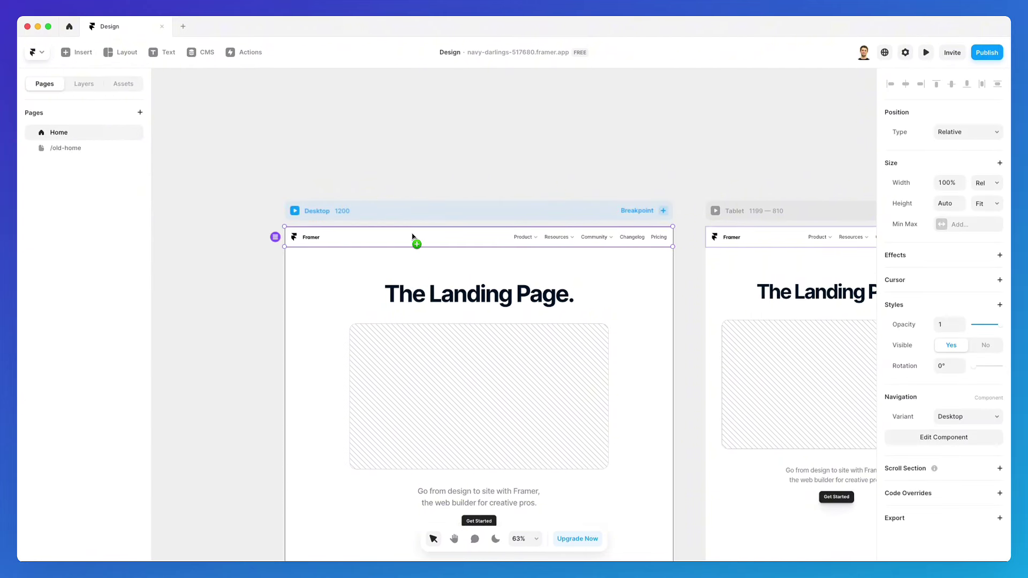
{"action": "scroll", "coordinate": [415, 239], "scroll_direction": "up", "scroll_amount": 3}
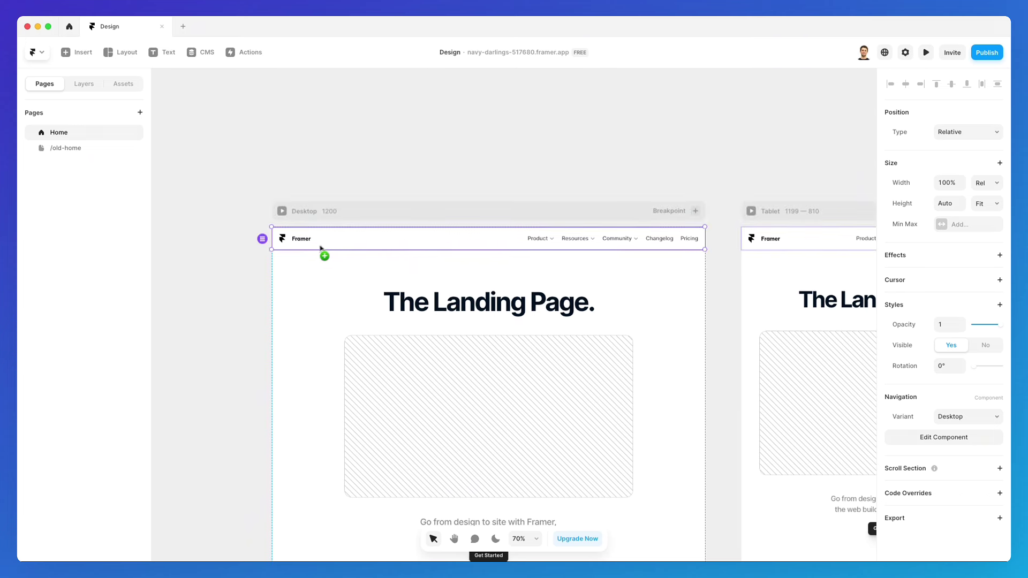
{"action": "left_click_drag", "start_coordinate": [362, 223], "coordinate": [84, 88]}
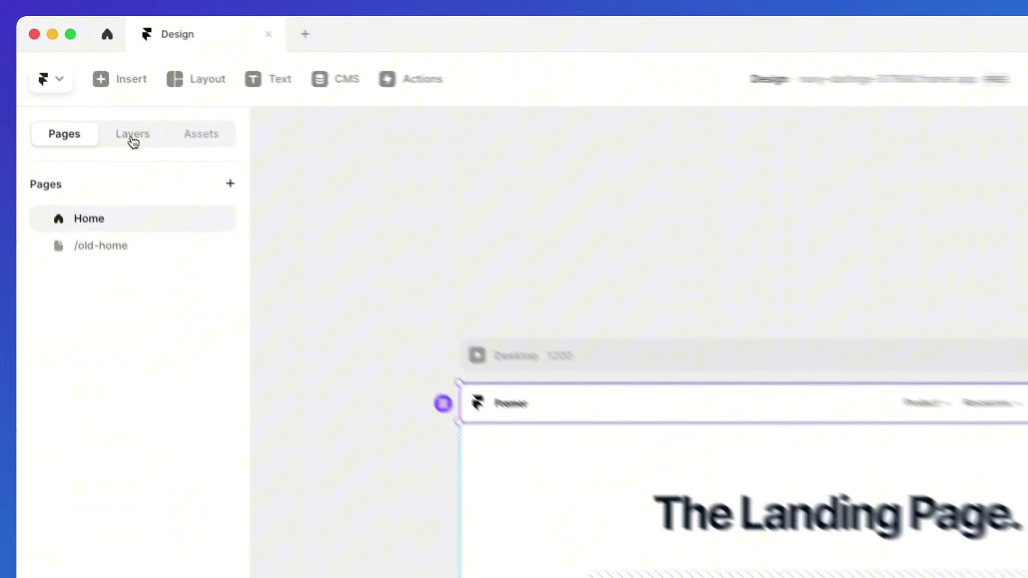
{"action": "left_click", "coordinate": [133, 137]}
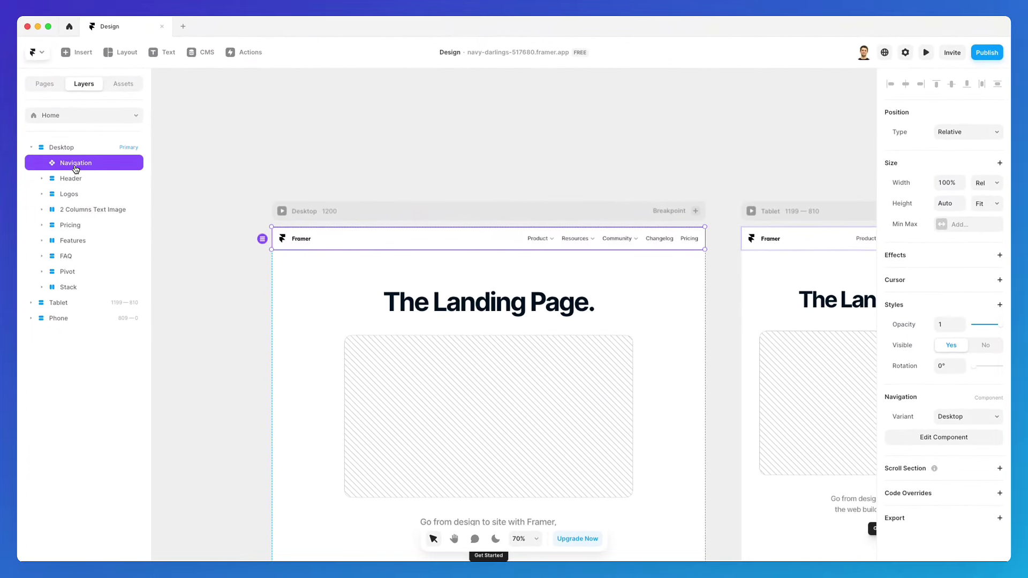
{"action": "scroll", "coordinate": [388, 244], "scroll_direction": "right", "scroll_amount": 3}
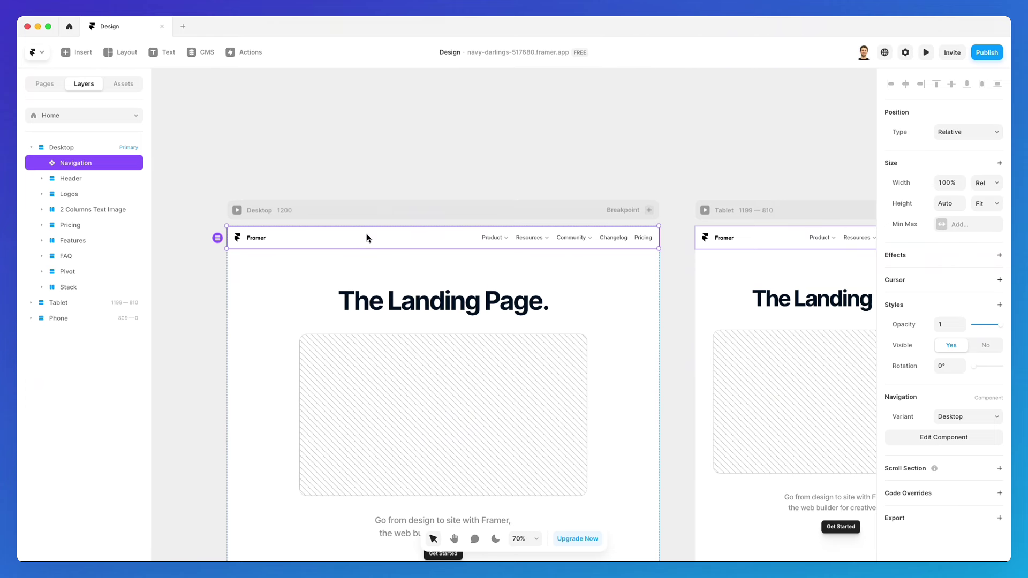
Open the Navigation component, examine its link menus and its Desktop, Phone and Phone Open variants, and return to the Home page
{"action": "left_click", "coordinate": [217, 239]}
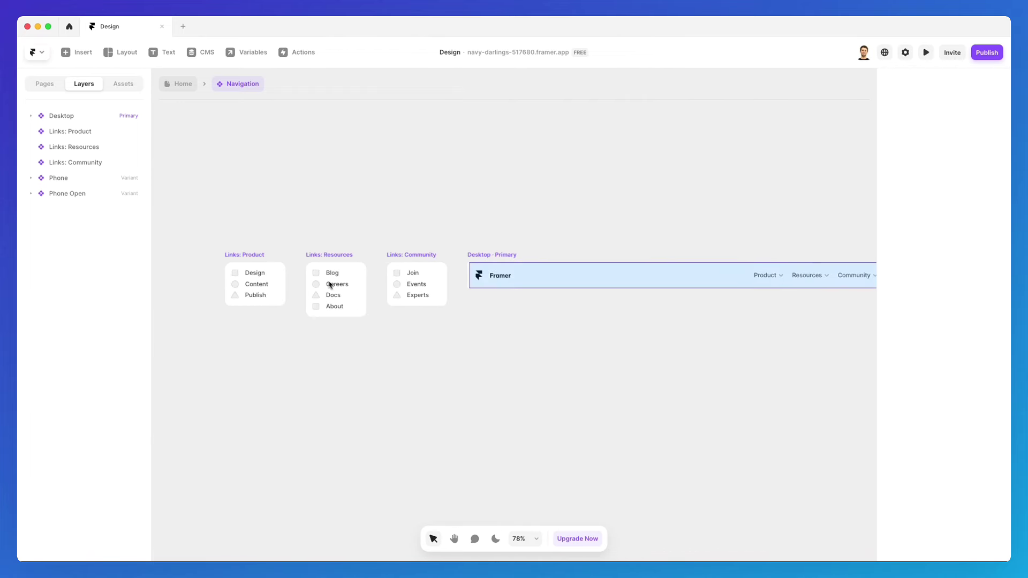
{"action": "scroll", "coordinate": [768, 315], "scroll_direction": "right", "scroll_amount": 3}
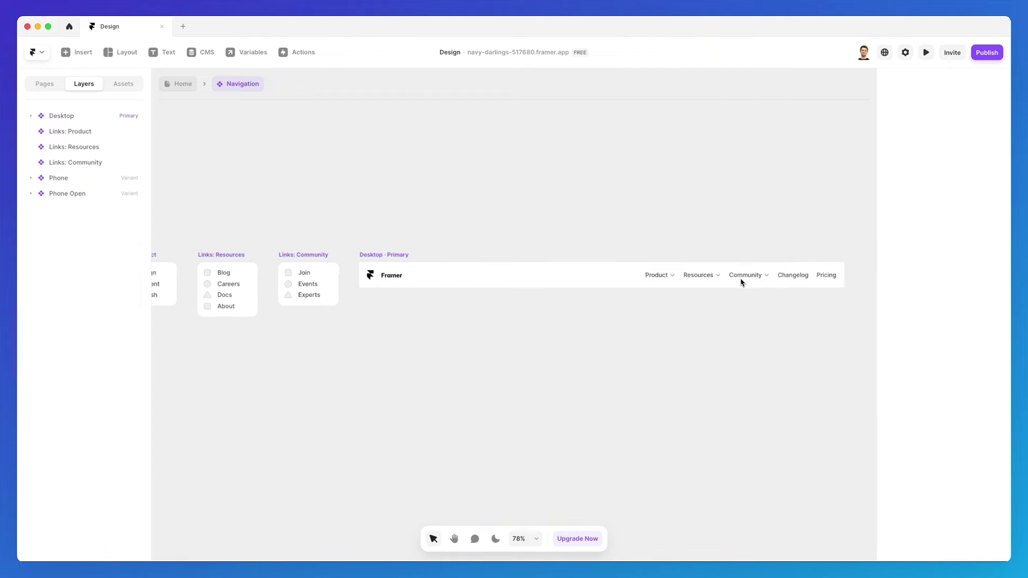
{"action": "scroll", "coordinate": [741, 282], "scroll_direction": "up", "scroll_amount": 5}
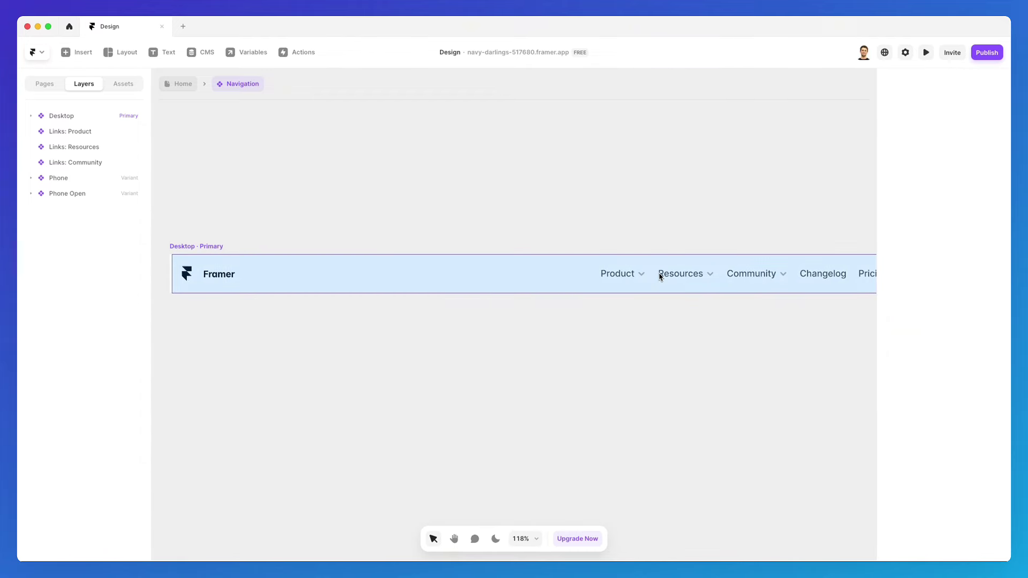
{"action": "scroll", "coordinate": [649, 278], "scroll_direction": "down", "scroll_amount": 4}
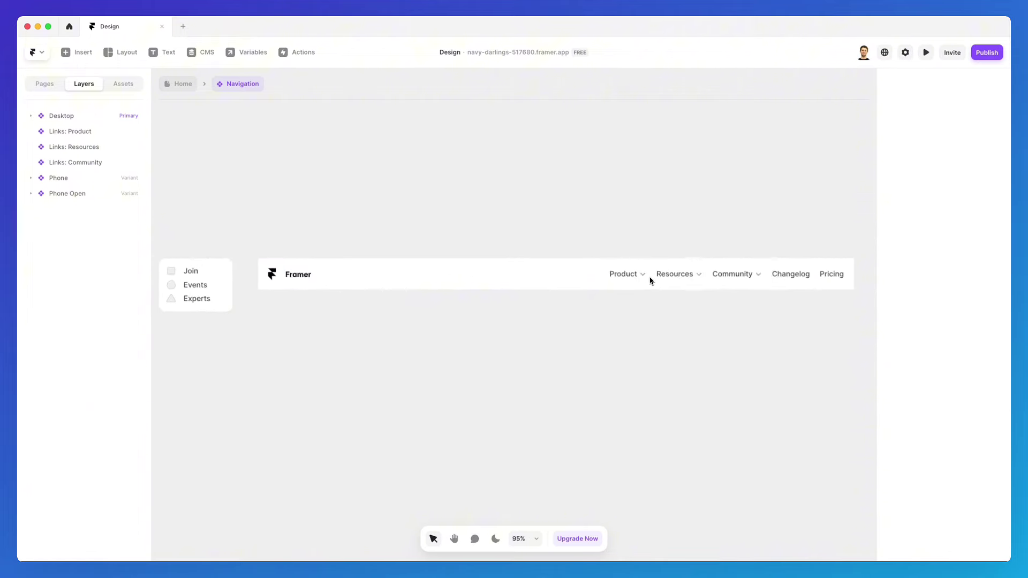
{"action": "scroll", "coordinate": [649, 278], "scroll_direction": "right", "scroll_amount": 6}
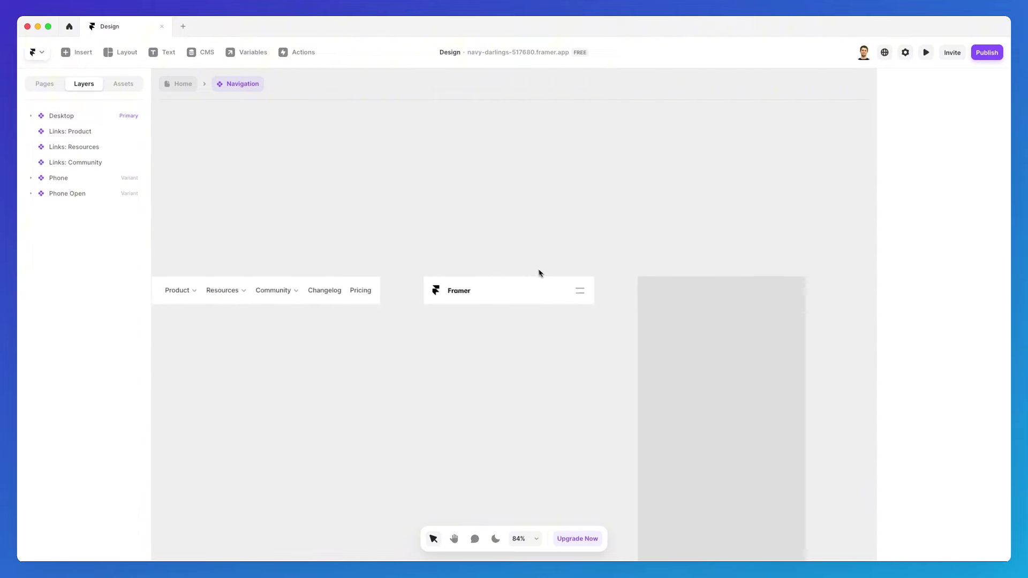
{"action": "scroll", "coordinate": [526, 290], "scroll_direction": "right", "scroll_amount": 3}
{"action": "scroll", "coordinate": [526, 290], "scroll_direction": "down", "scroll_amount": 2}
{"action": "scroll", "coordinate": [527, 291], "scroll_direction": "down", "scroll_amount": 2}
{"action": "scroll", "coordinate": [526, 291], "scroll_direction": "right", "scroll_amount": 2}
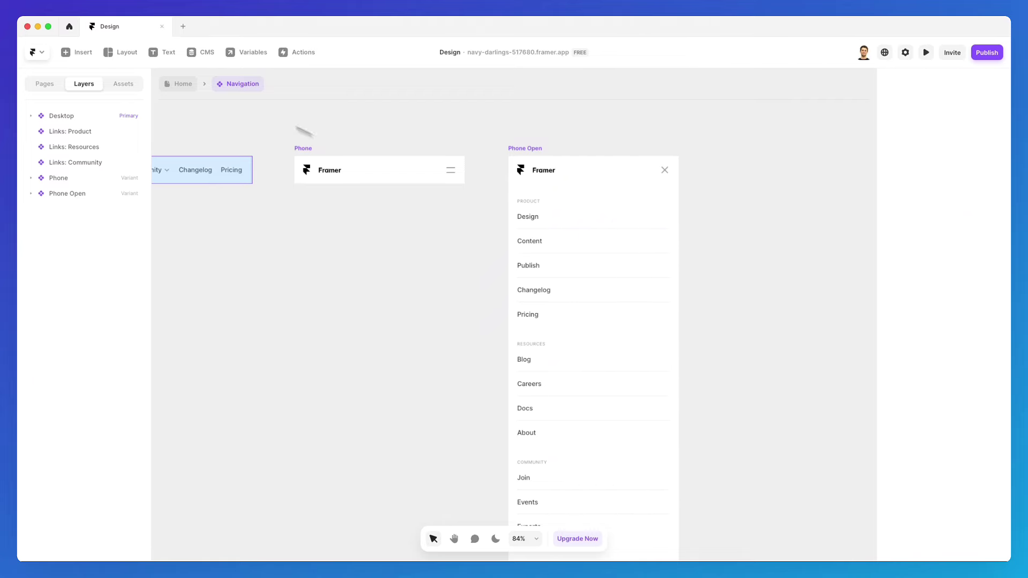
{"action": "left_click", "coordinate": [183, 87]}
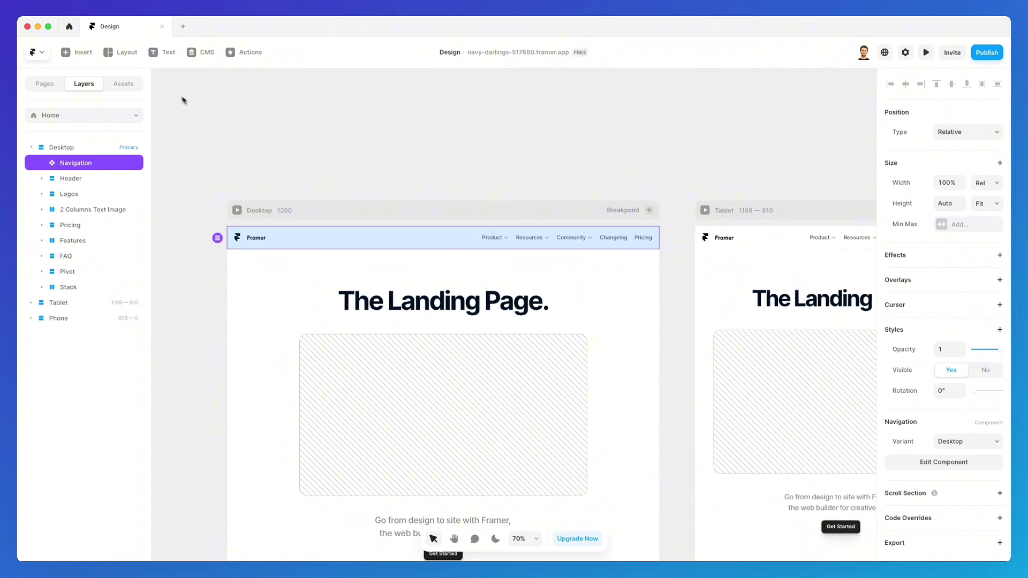
Place a light Menu Icons menu on the empty canvas above the Desktop page
{"action": "left_click", "coordinate": [82, 53]}
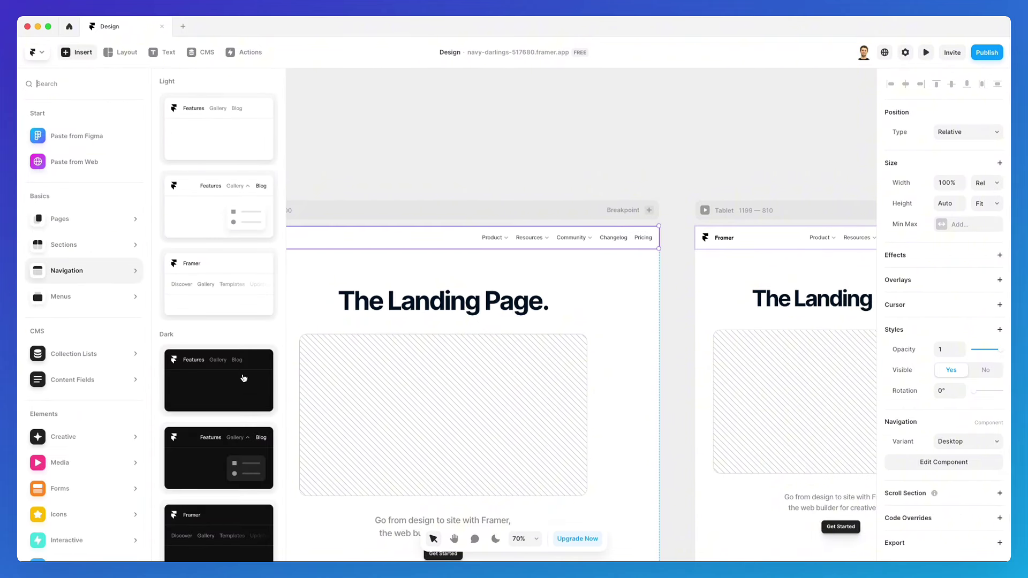
{"action": "scroll", "coordinate": [241, 375], "scroll_direction": "down", "scroll_amount": 1}
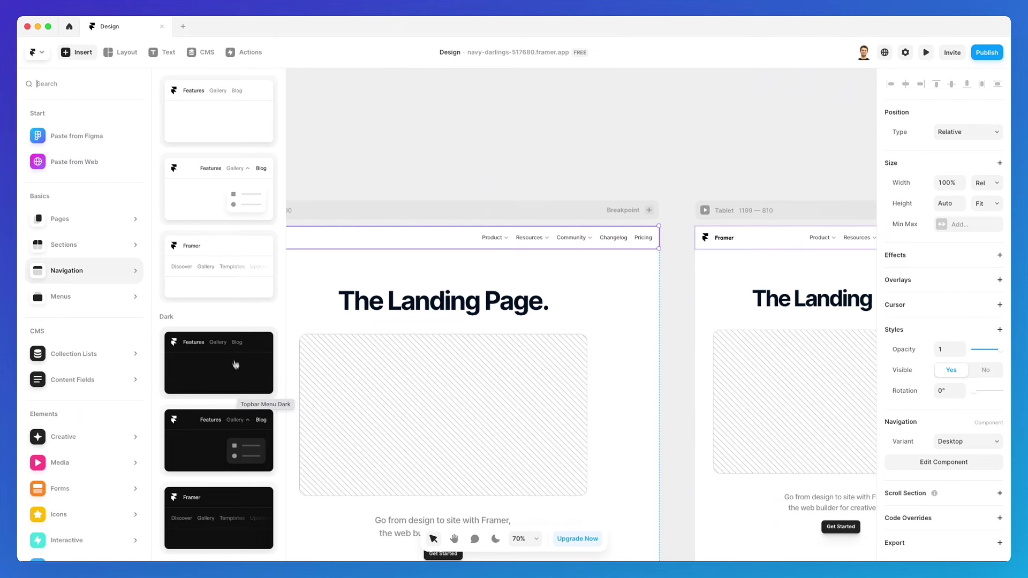
{"action": "left_click_drag", "start_coordinate": [240, 392], "coordinate": [85, 73]}
{"action": "left_click", "coordinate": [120, 295]}
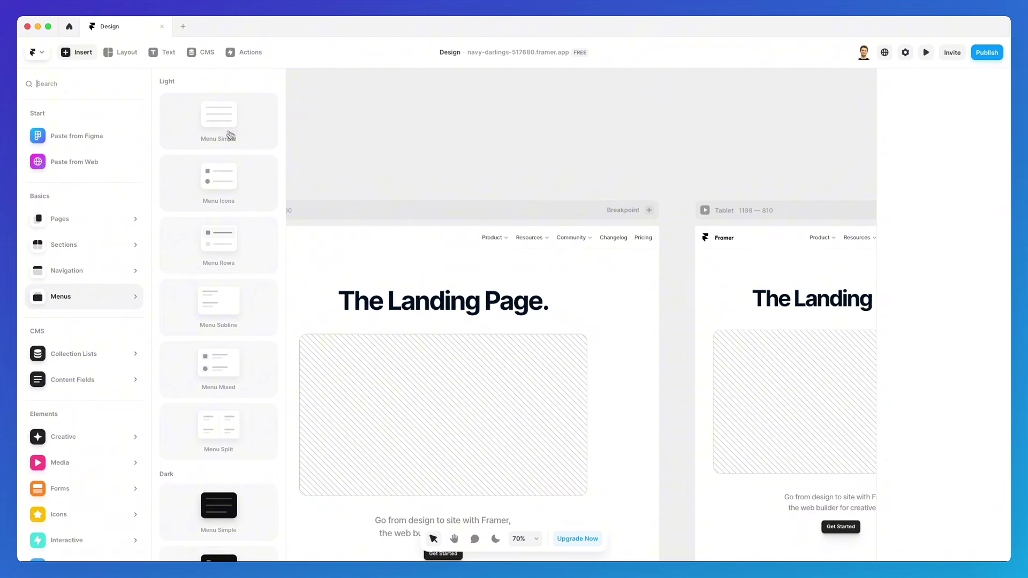
{"action": "left_click_drag", "start_coordinate": [249, 196], "coordinate": [466, 131]}
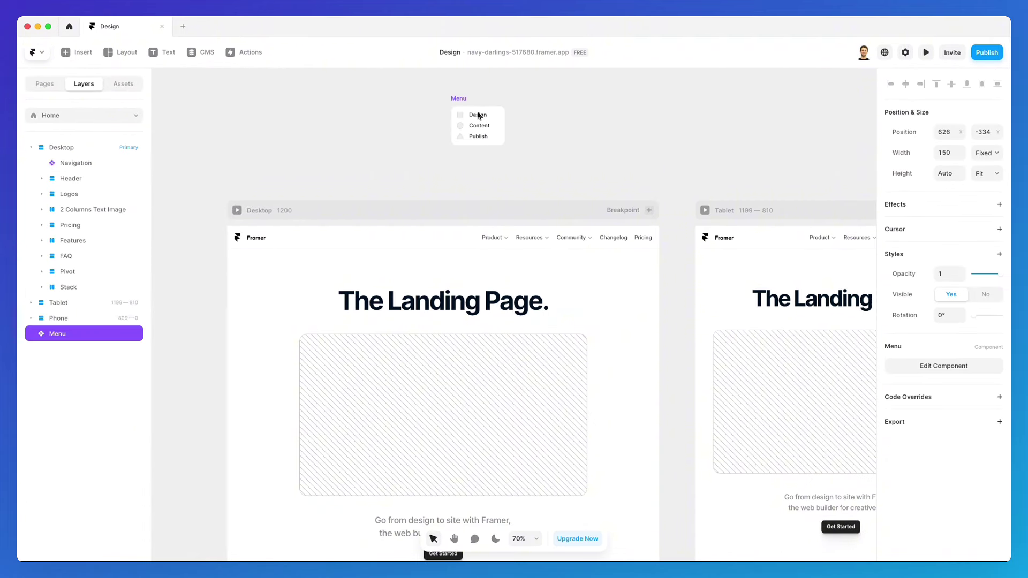
Detach the menu from its component and delete it from the canvas
{"action": "key", "text": "super+alt+b"}
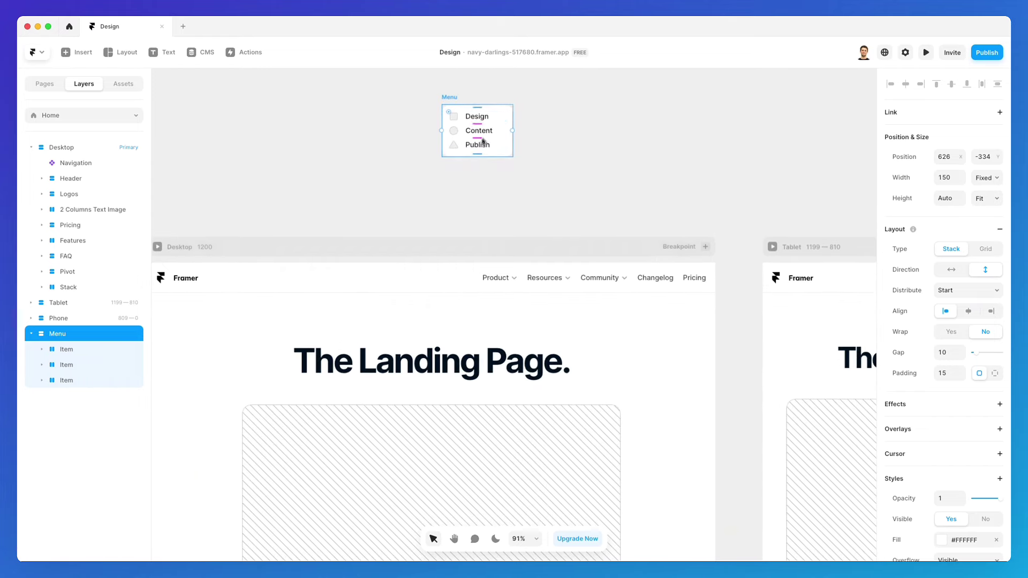
{"action": "scroll", "coordinate": [491, 122], "scroll_direction": "up", "scroll_amount": 3}
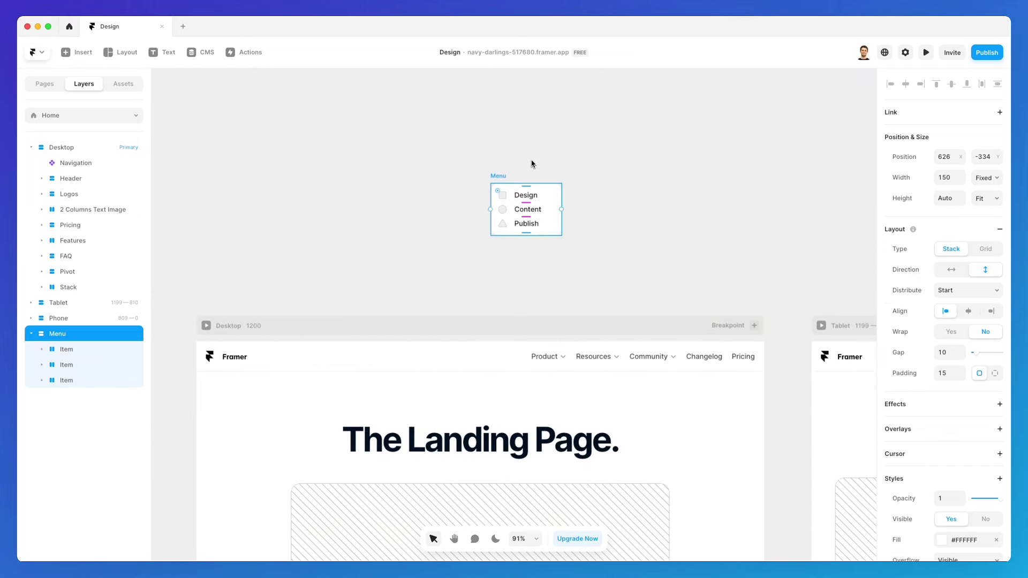
{"action": "key", "text": "Delete"}
{"action": "scroll", "coordinate": [471, 193], "scroll_direction": "down", "scroll_amount": 5}
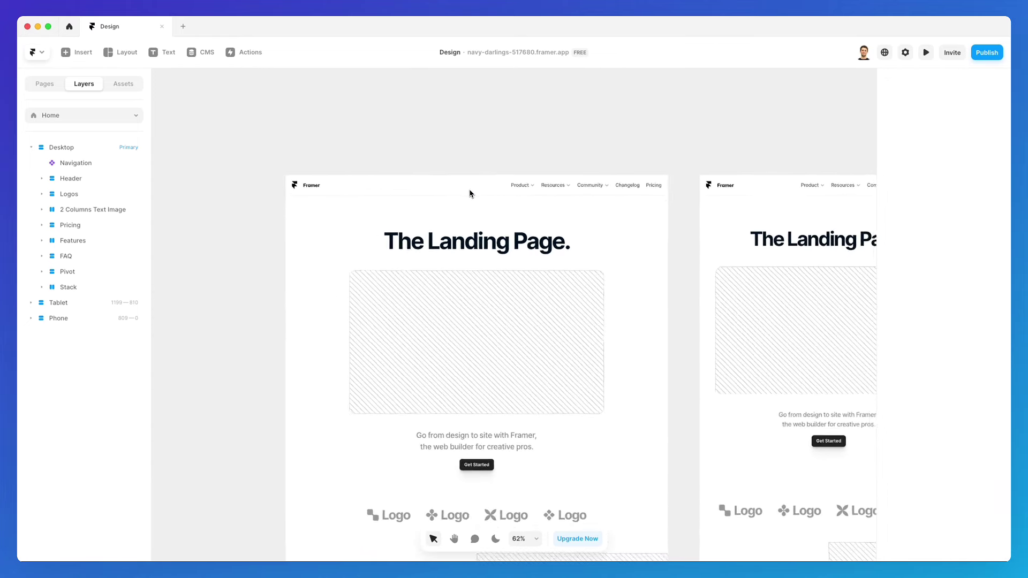
{"action": "scroll", "coordinate": [471, 192], "scroll_direction": "right", "scroll_amount": 3}
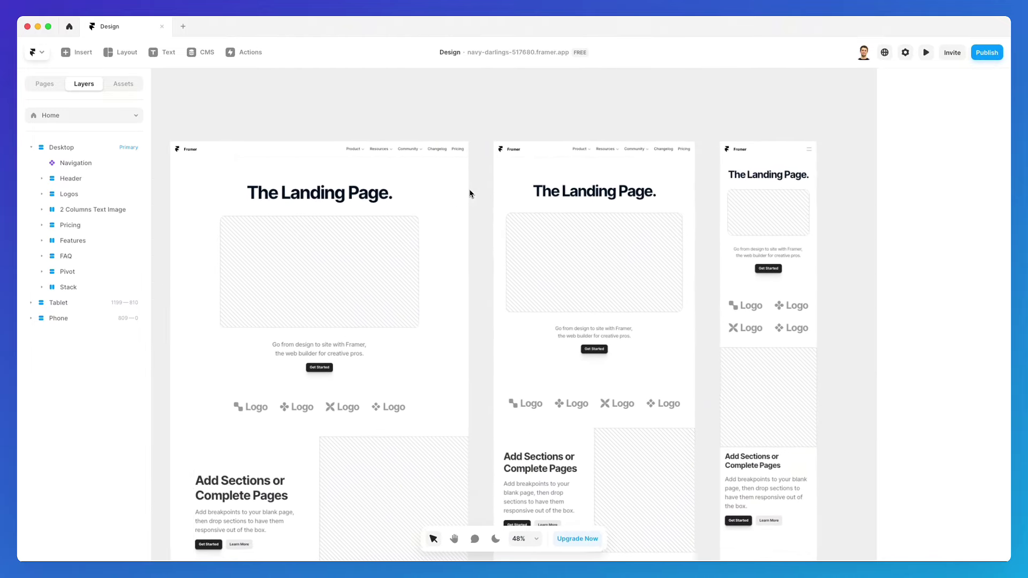
{"action": "scroll", "coordinate": [470, 193], "scroll_direction": "down", "scroll_amount": 2}
{"action": "scroll", "coordinate": [470, 193], "scroll_direction": "right", "scroll_amount": 2}
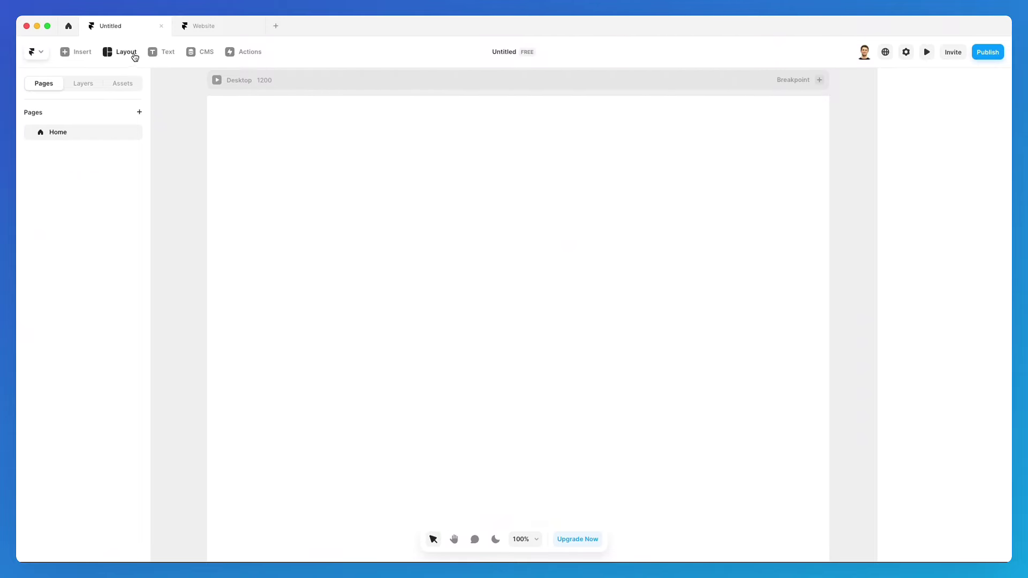
Draw an image placeholder about 737 by 553 on the blank Desktop page of the Untitled project and delete it
{"action": "left_click", "coordinate": [131, 55]}
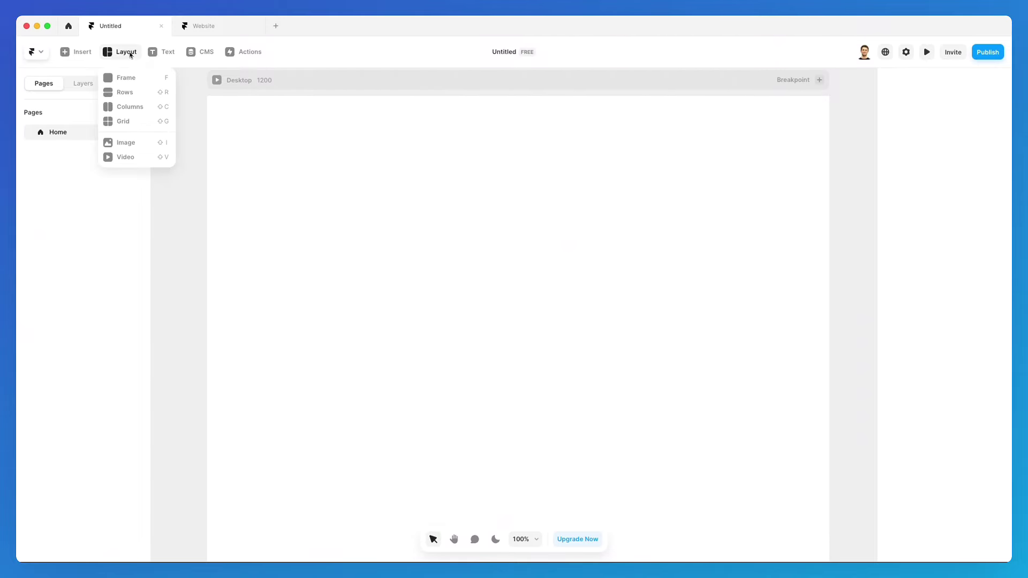
{"action": "left_click", "coordinate": [148, 144]}
{"action": "left_click_drag", "start_coordinate": [338, 159], "coordinate": [721, 444]}
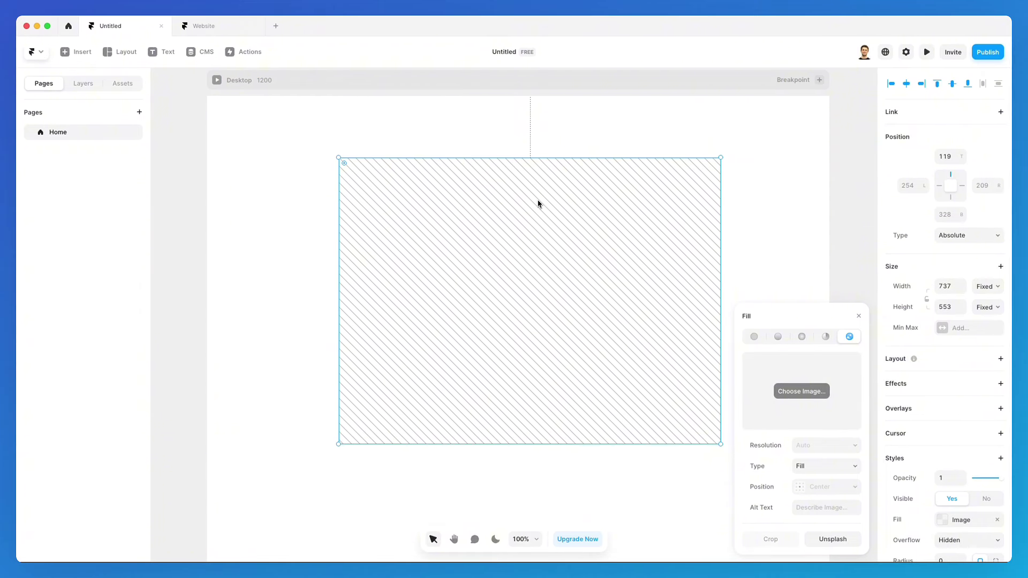
{"action": "key", "text": "Delete"}
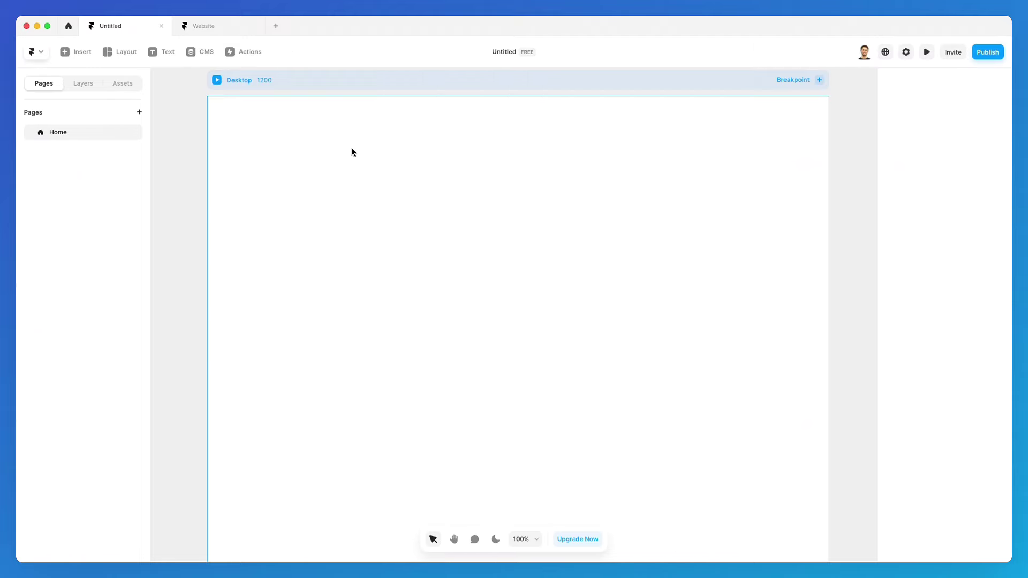
Draw an image placeholder about 801 by 589 near the top of the Desktop page and remove it
{"action": "key", "text": "i"}
{"action": "mouse_move", "coordinate": [314, 133]}
{"action": "left_mouse_down"}
{"action": "mouse_move", "coordinate": [573, 329]}
{"action": "mouse_move", "coordinate": [699, 442]}
{"action": "mouse_move", "coordinate": [728, 438]}
{"action": "left_mouse_up"}
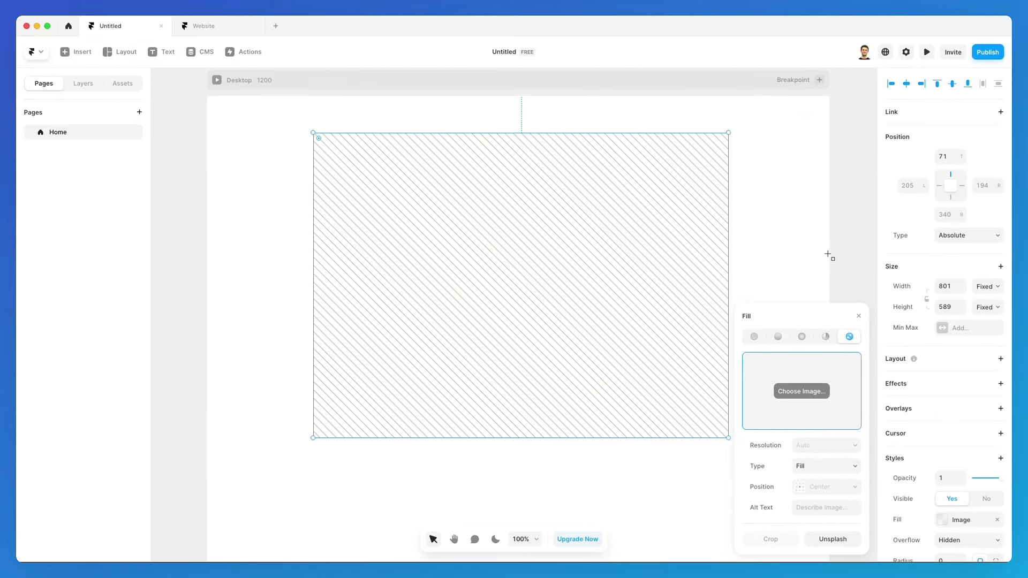
{"action": "left_click", "coordinate": [776, 270]}
{"action": "left_click", "coordinate": [676, 264]}
{"action": "key", "text": "BackSpace"}
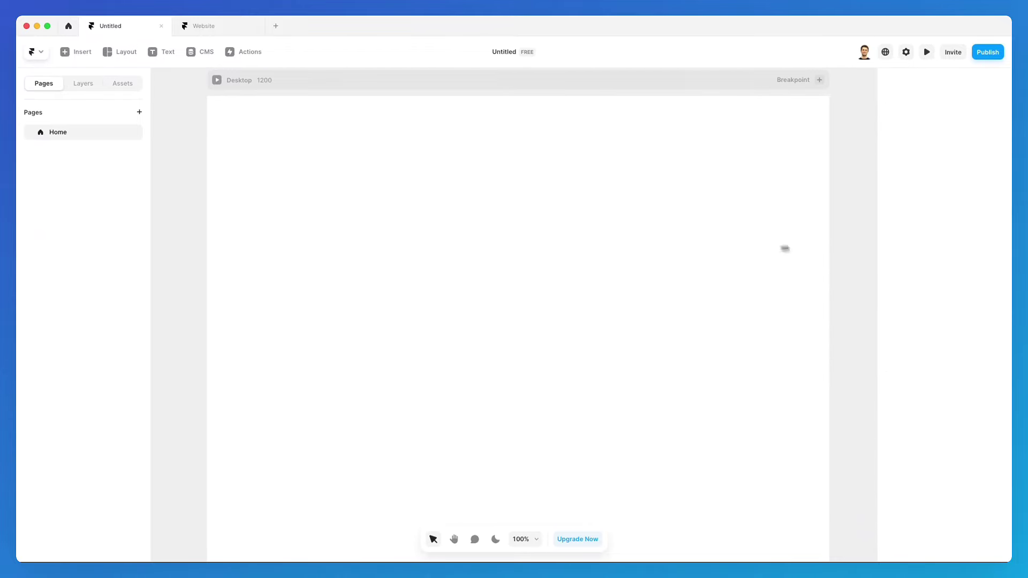
Import CleanShot 2024-05-19 at 07.19.33.png from the computer's desktop onto the blank page, resizing the window to reach the file
{"action": "left_click_drag", "start_coordinate": [1011, 241], "coordinate": [846, 244]}
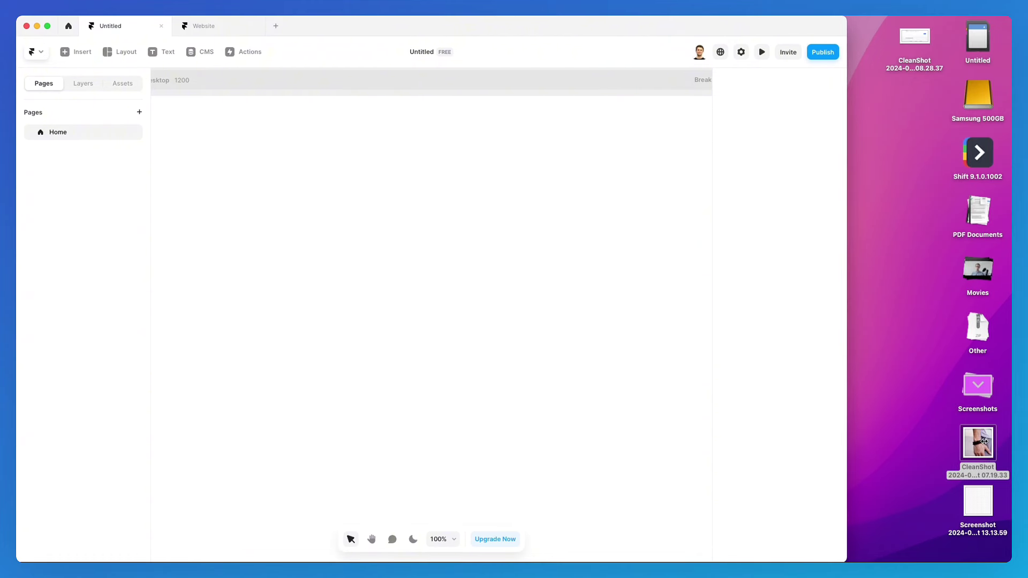
{"action": "left_click_drag", "start_coordinate": [984, 440], "coordinate": [440, 298]}
{"action": "left_click_drag", "start_coordinate": [845, 275], "coordinate": [1009, 262]}
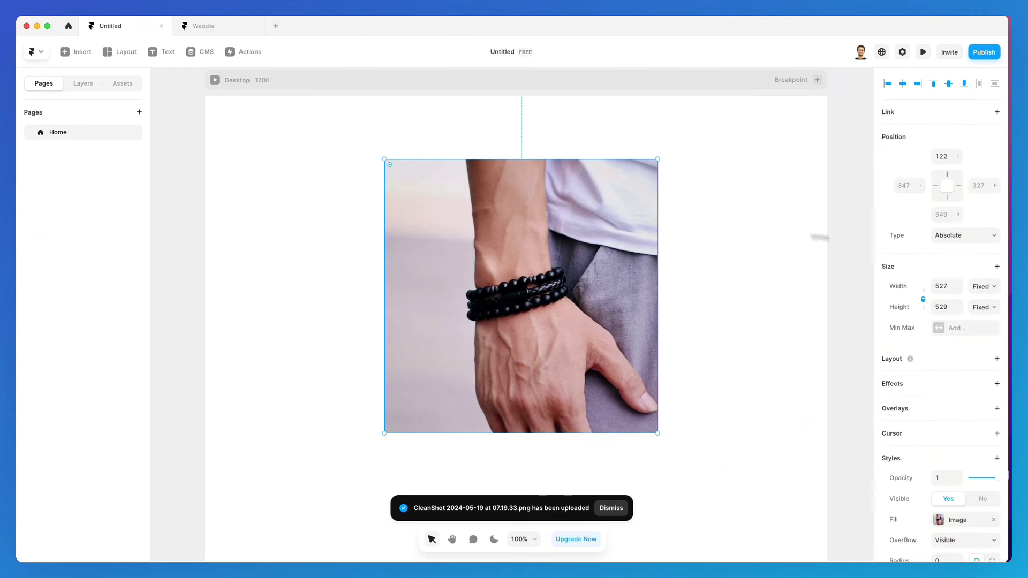
Open the placed photo's image fill settings and position them beside the photo
{"action": "mouse_move", "coordinate": [901, 370]}
{"action": "scroll", "coordinate": [940, 508], "scroll_direction": "down", "scroll_amount": 3}
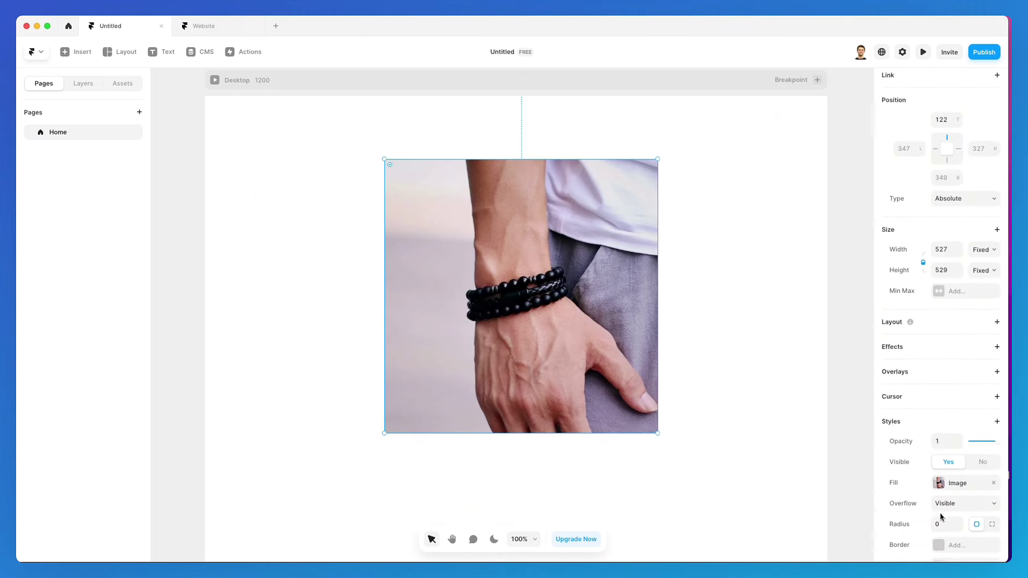
{"action": "scroll", "coordinate": [939, 396], "scroll_direction": "down", "scroll_amount": 1}
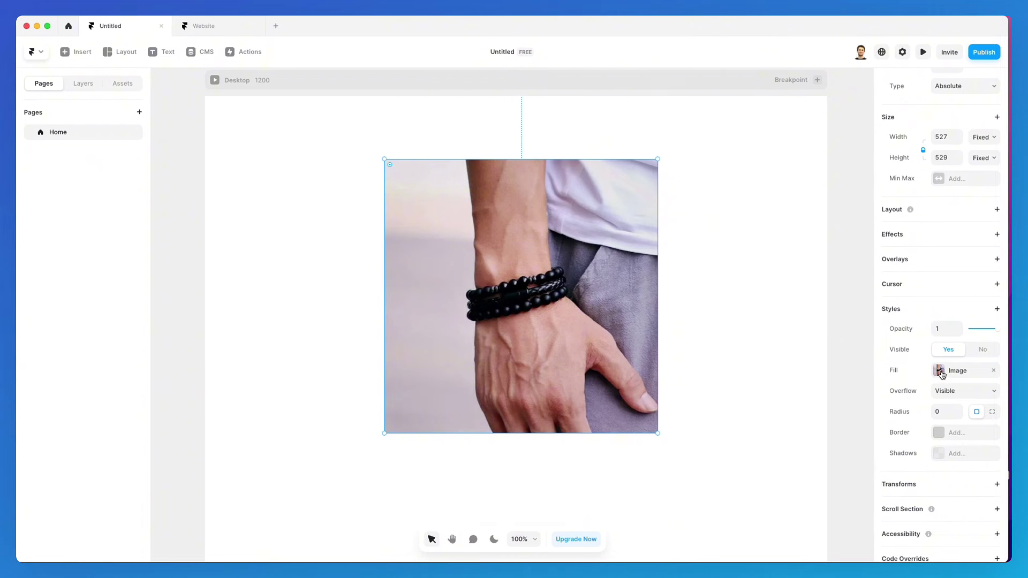
{"action": "left_click", "coordinate": [943, 374]}
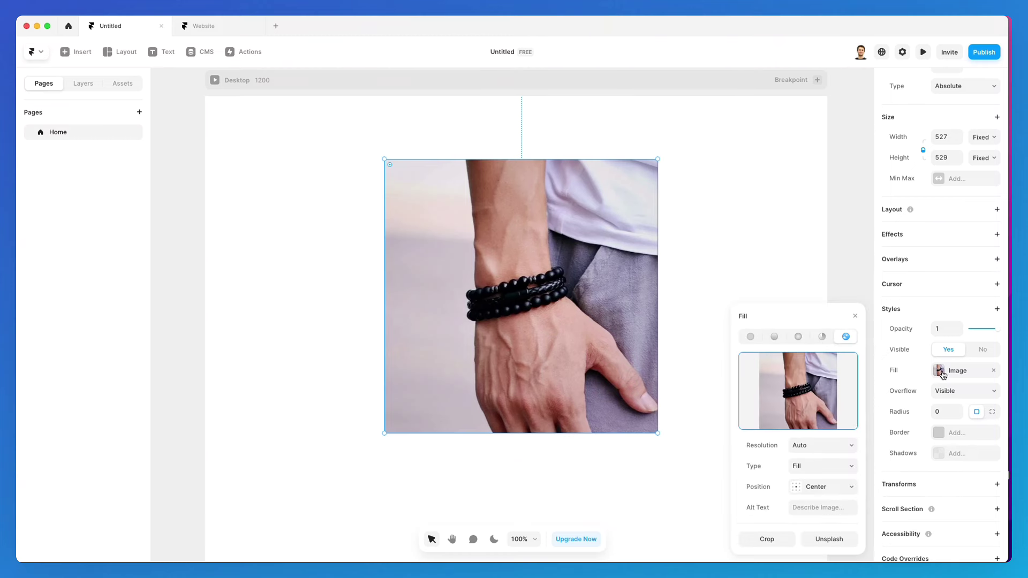
{"action": "left_click_drag", "start_coordinate": [816, 321], "coordinate": [766, 171]}
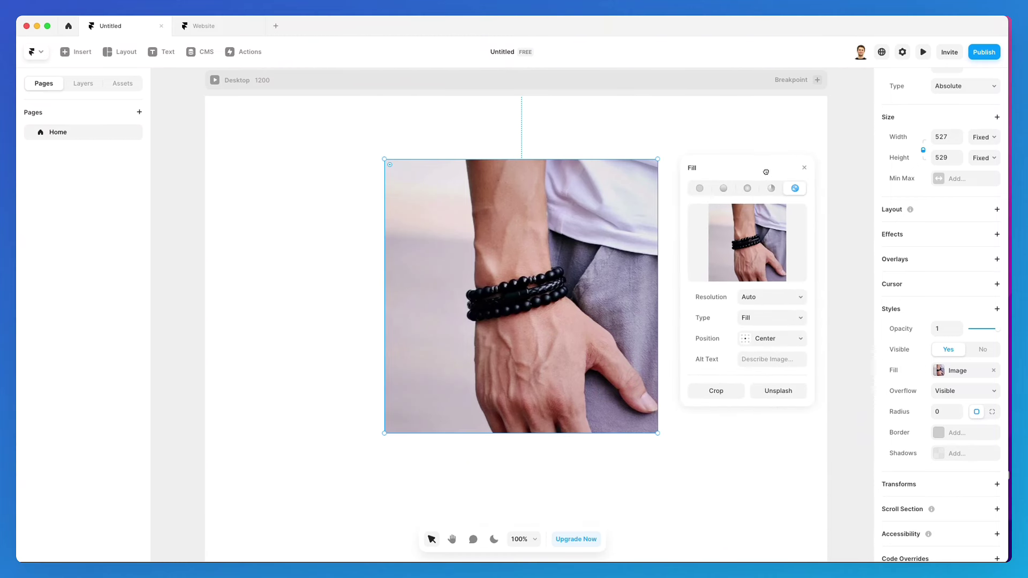
Bring up the file chooser for replacing the photo's fill image and cancel it
{"action": "mouse_move", "coordinate": [762, 209]}
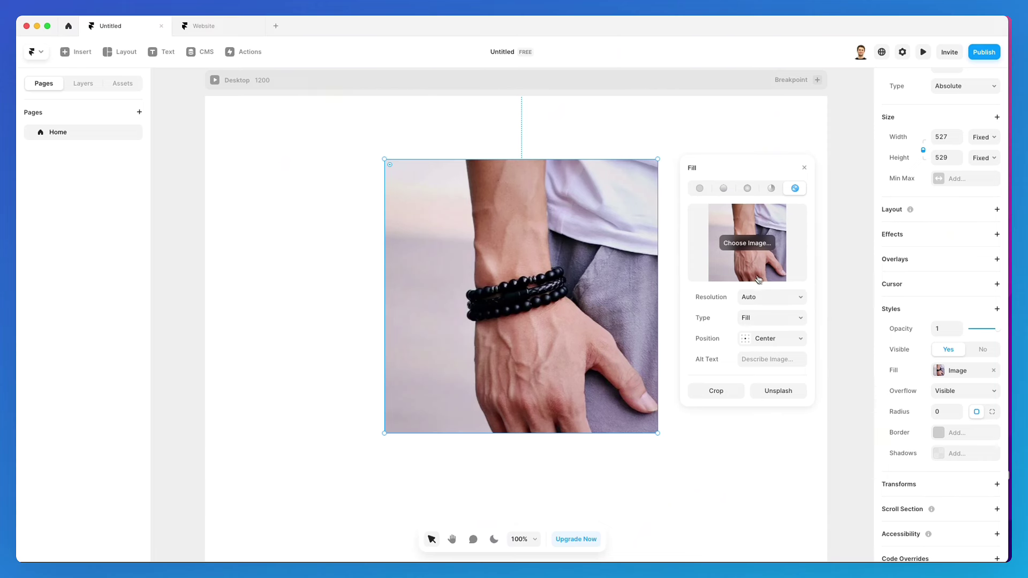
{"action": "left_click", "coordinate": [750, 246]}
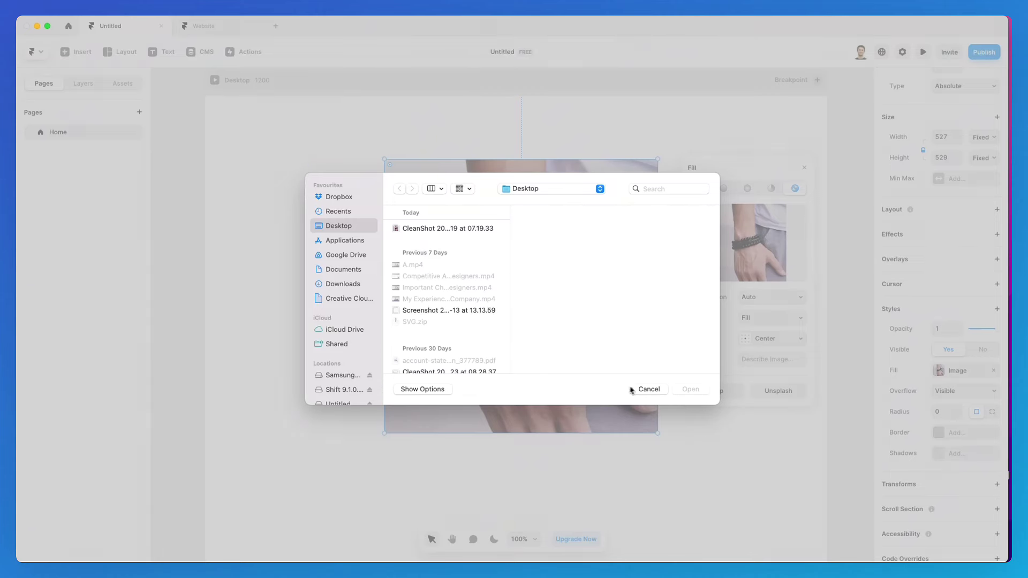
{"action": "left_click", "coordinate": [646, 391]}
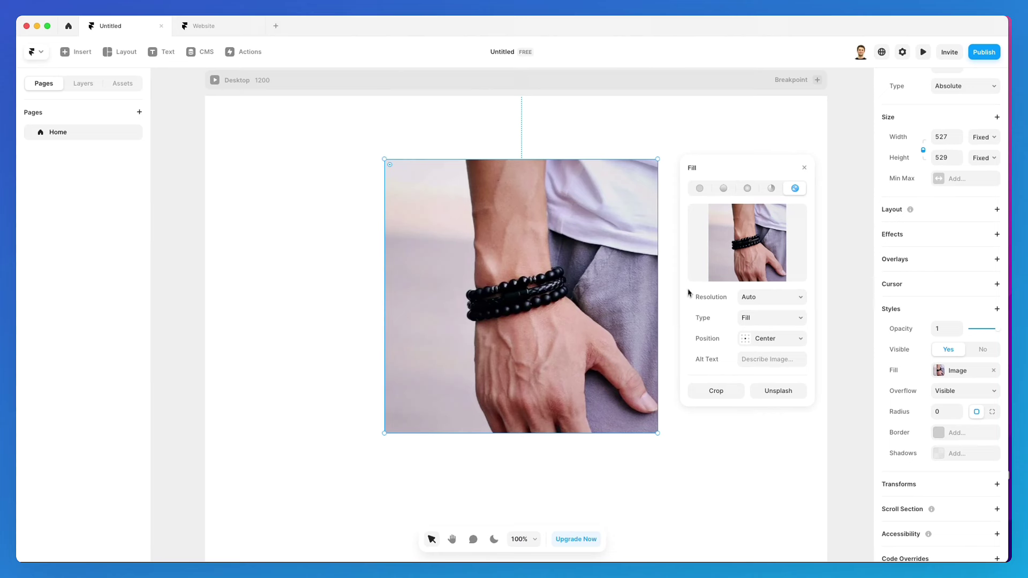
Set the photo's image fill resolution to Small and inspect the photo up close
{"action": "left_click", "coordinate": [757, 299]}
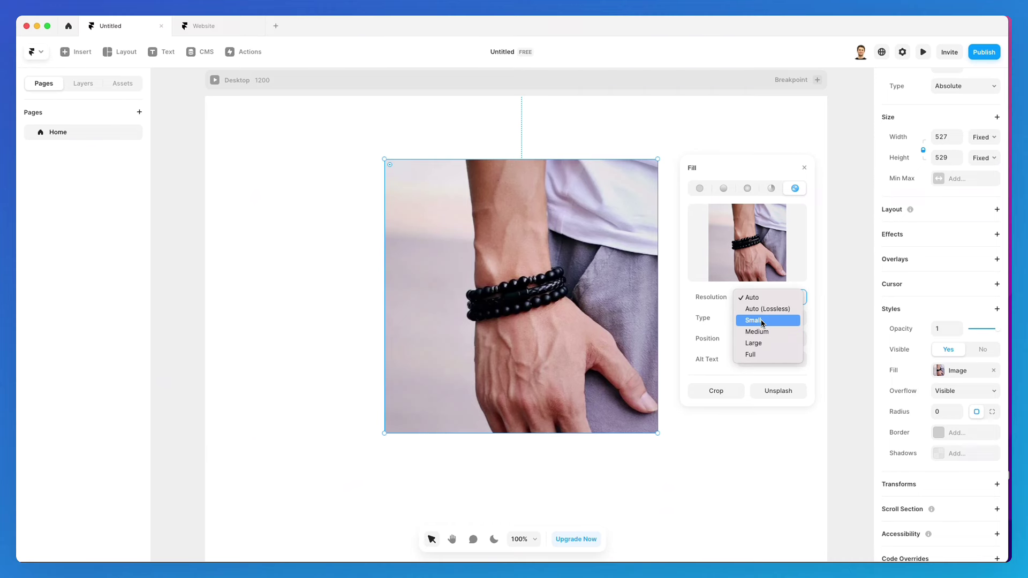
{"action": "left_click", "coordinate": [762, 323]}
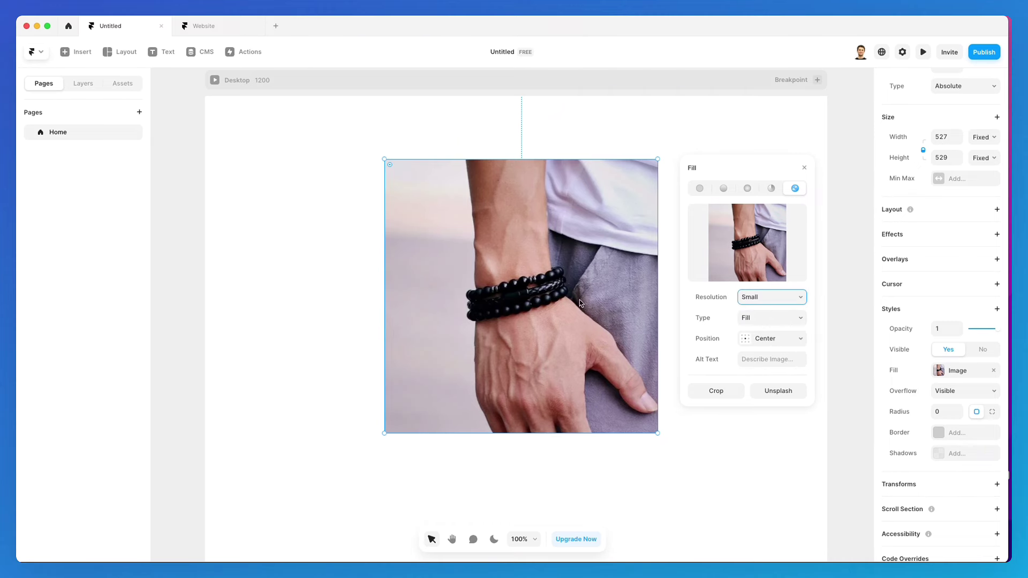
{"action": "scroll", "coordinate": [562, 291], "scroll_direction": "up", "scroll_amount": 5}
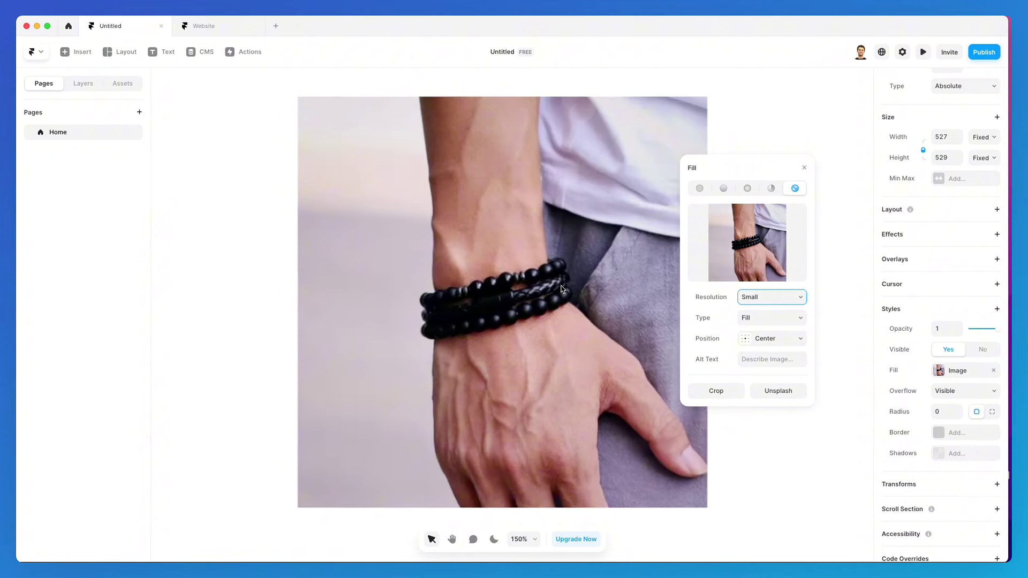
{"action": "scroll", "coordinate": [562, 291], "scroll_direction": "down", "scroll_amount": 3}
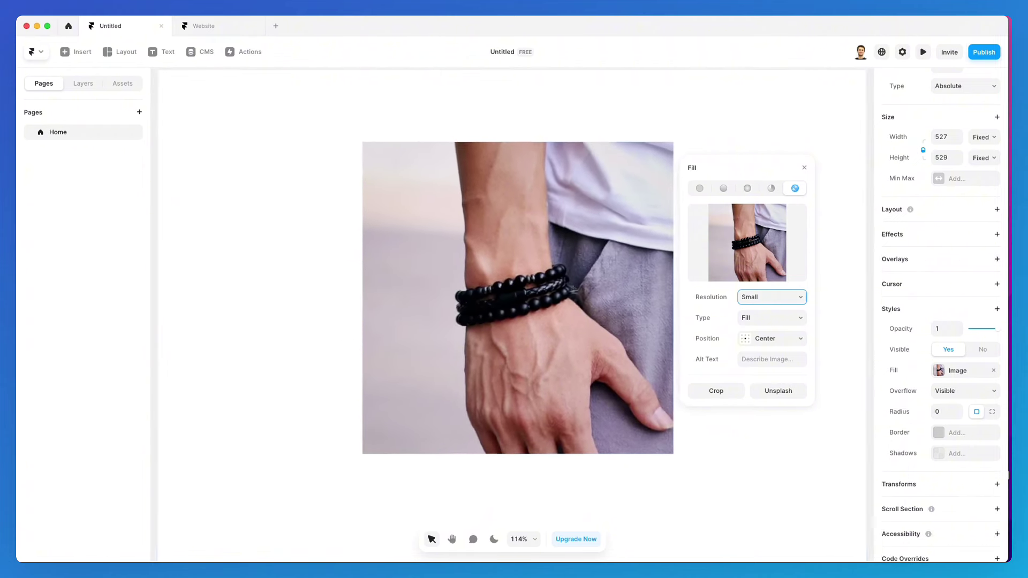
Try the Medium and Large resolutions on the photo's fill and return the resolution to Auto
{"action": "left_click", "coordinate": [773, 297]}
{"action": "left_click", "coordinate": [774, 309]}
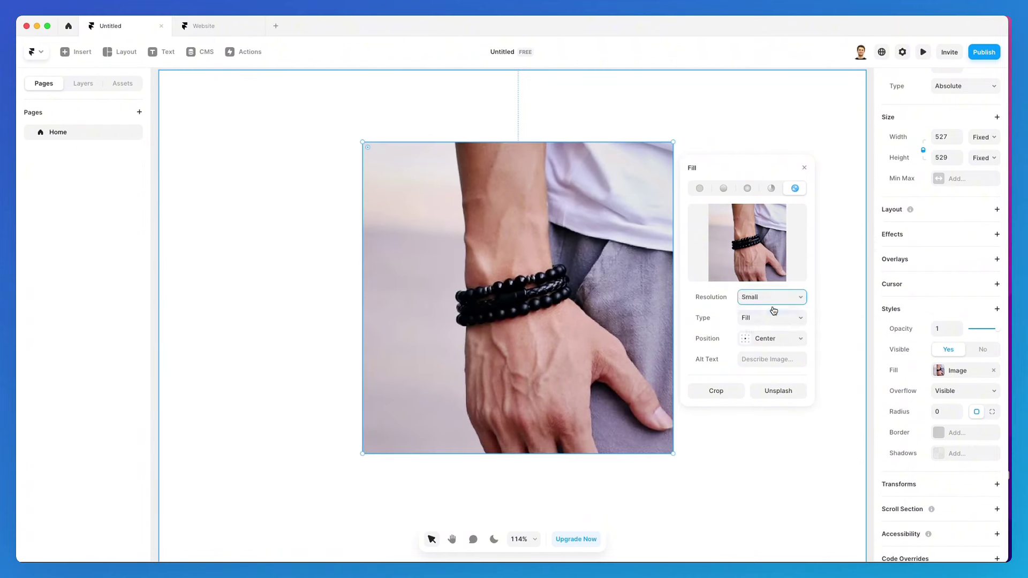
{"action": "left_click", "coordinate": [771, 299]}
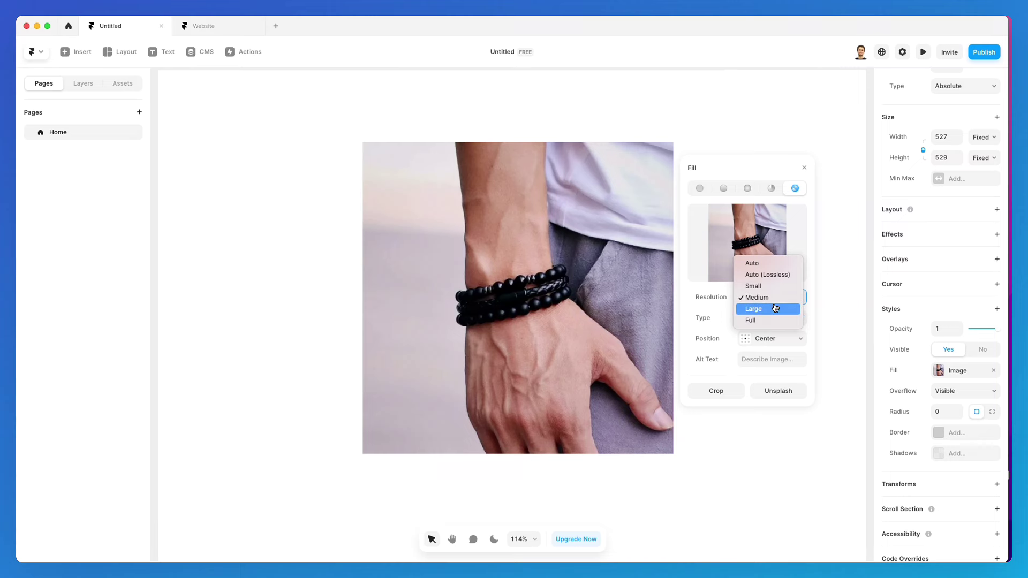
{"action": "left_click", "coordinate": [774, 308]}
{"action": "left_click", "coordinate": [772, 306]}
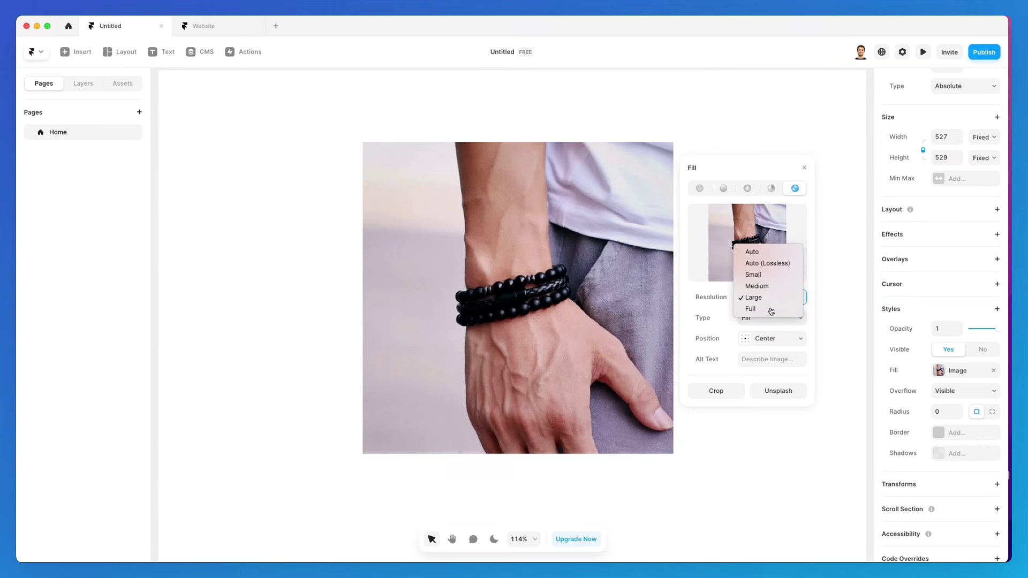
{"action": "left_click", "coordinate": [771, 298]}
{"action": "left_click", "coordinate": [767, 246]}
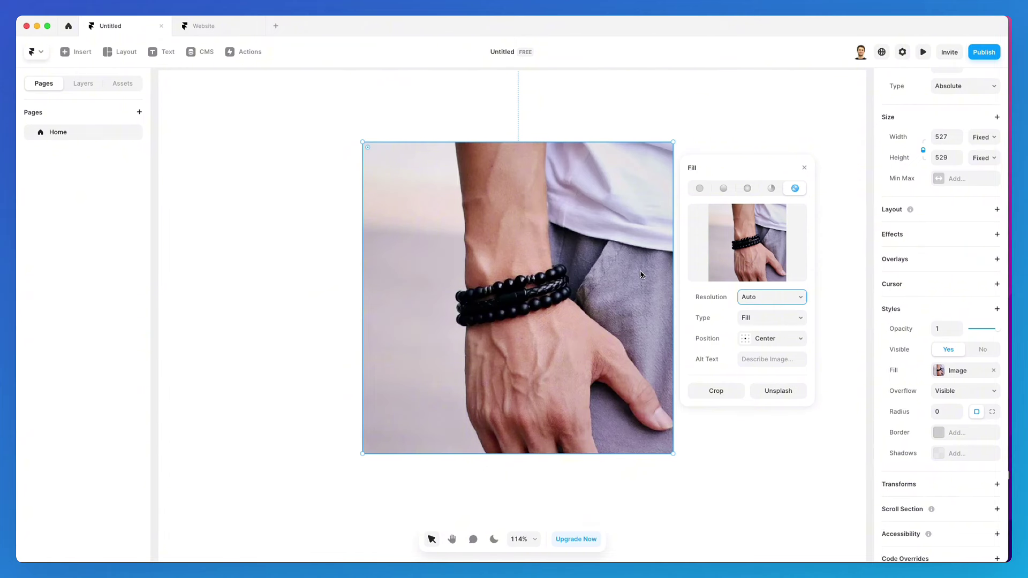
Delete the photo and draw an image placeholder about 792 by 378 in its place on the Desktop page
{"action": "key", "text": "Delete"}
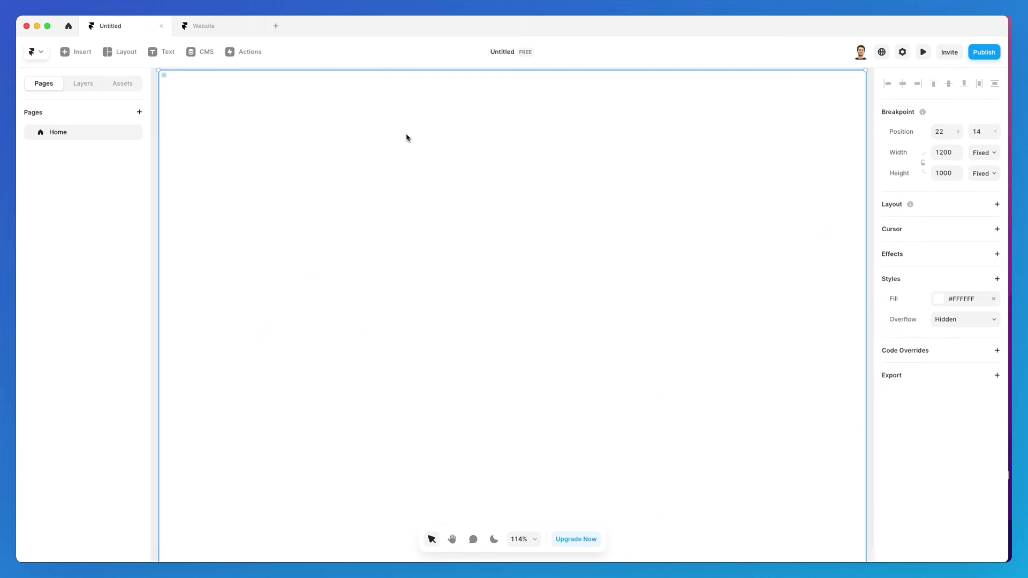
{"action": "left_click", "coordinate": [121, 51]}
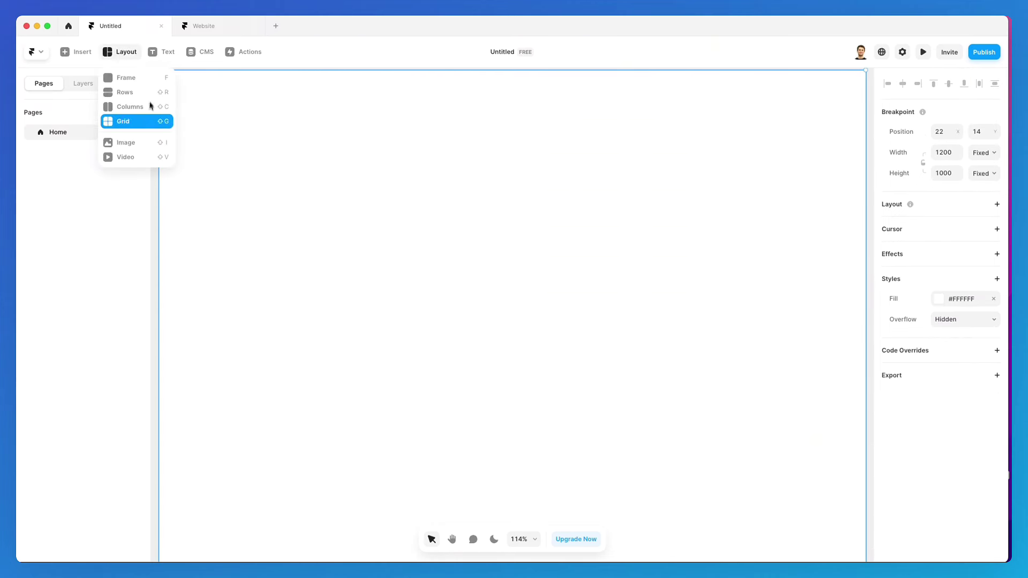
{"action": "left_click", "coordinate": [144, 141]}
{"action": "left_click_drag", "start_coordinate": [272, 172], "coordinate": [739, 394]}
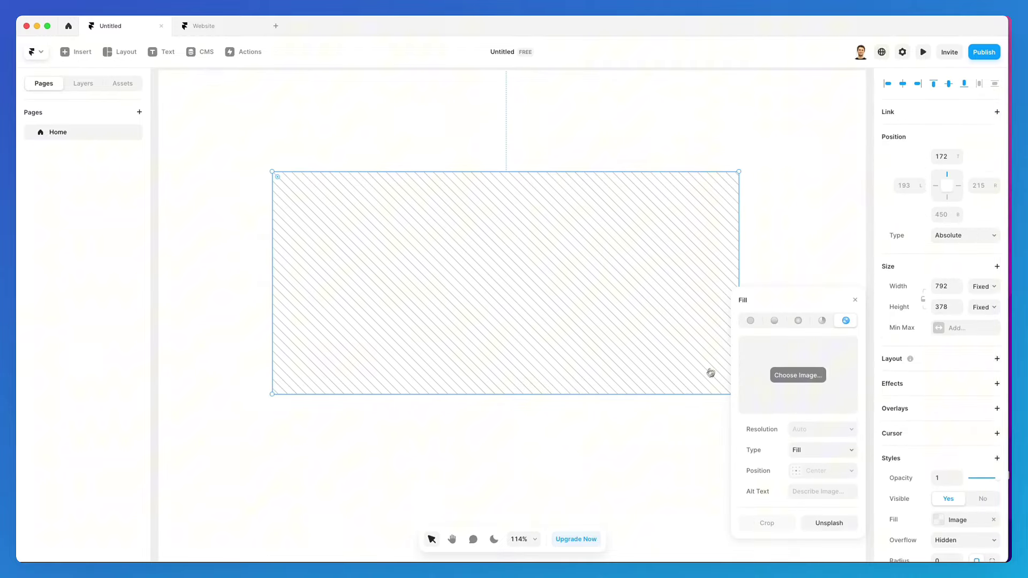
Fill the placeholder with CleanShot 2024-05-19 at 07.19.33.png from the computer's desktop and reposition the fill settings higher up
{"action": "left_click", "coordinate": [800, 379]}
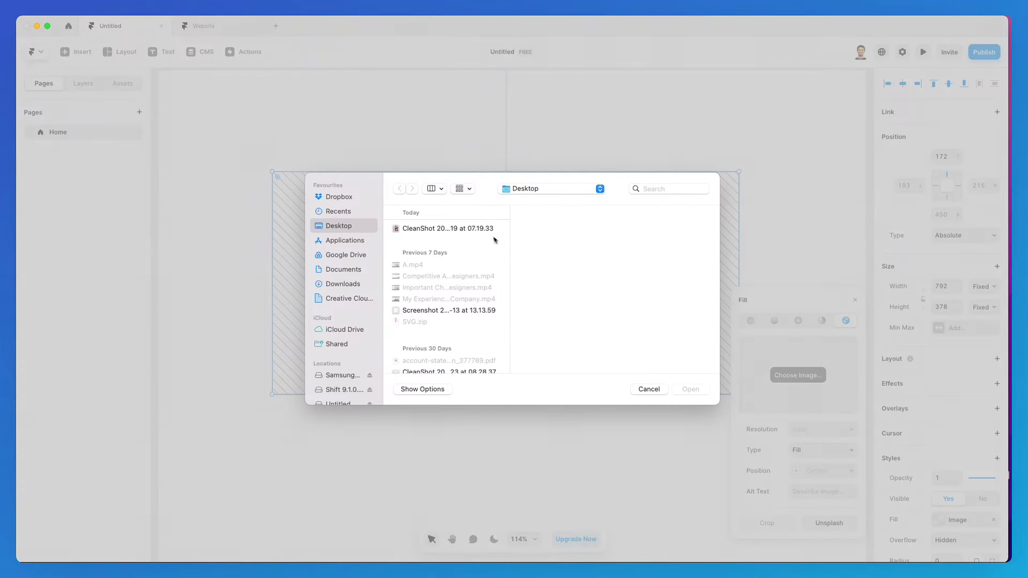
{"action": "left_click", "coordinate": [483, 230]}
{"action": "double_click", "coordinate": [483, 230]}
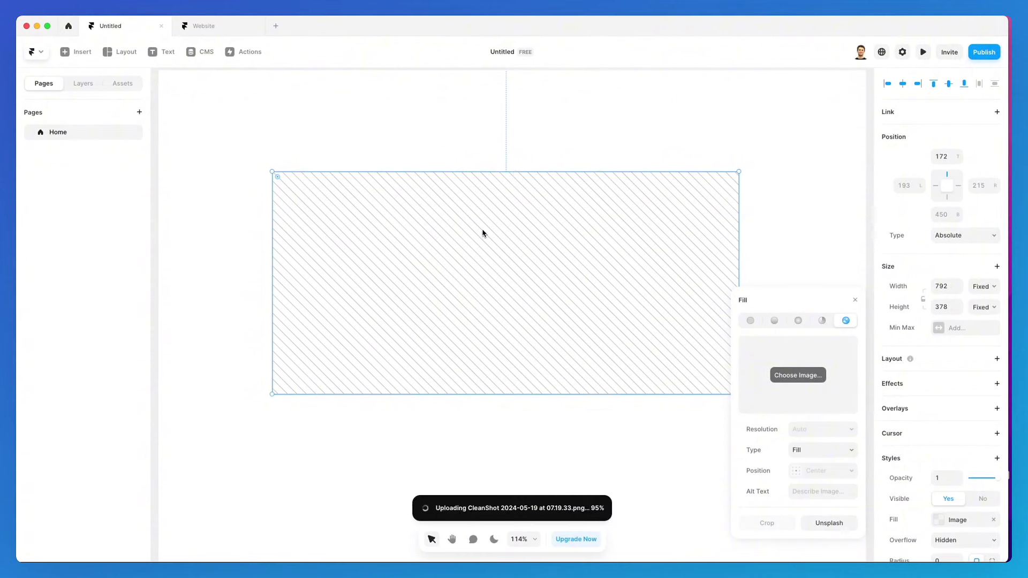
{"action": "left_click", "coordinate": [534, 241]}
{"action": "scroll", "coordinate": [530, 240], "scroll_direction": "up", "scroll_amount": 1}
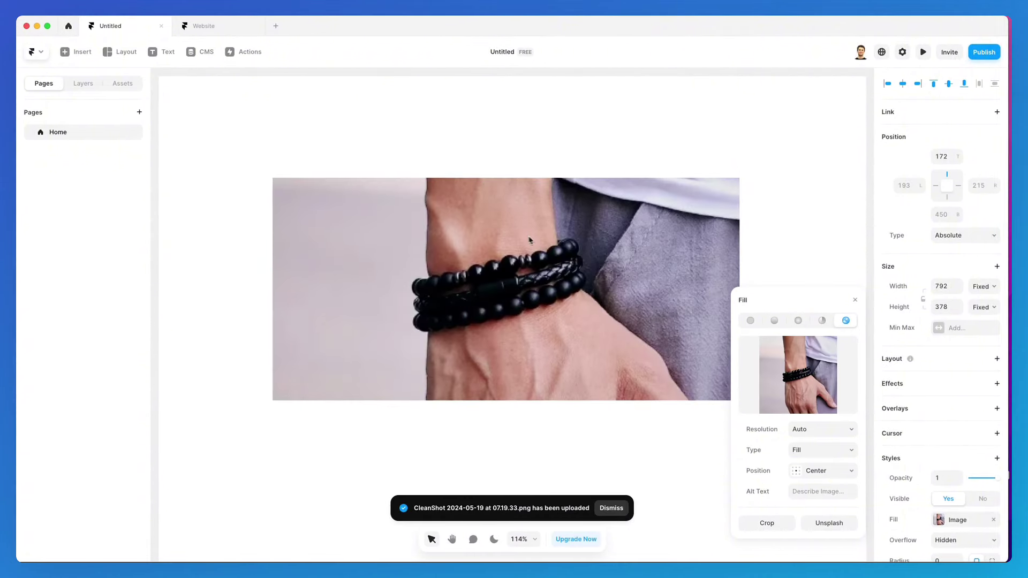
{"action": "left_click_drag", "start_coordinate": [798, 308], "coordinate": [800, 167]}
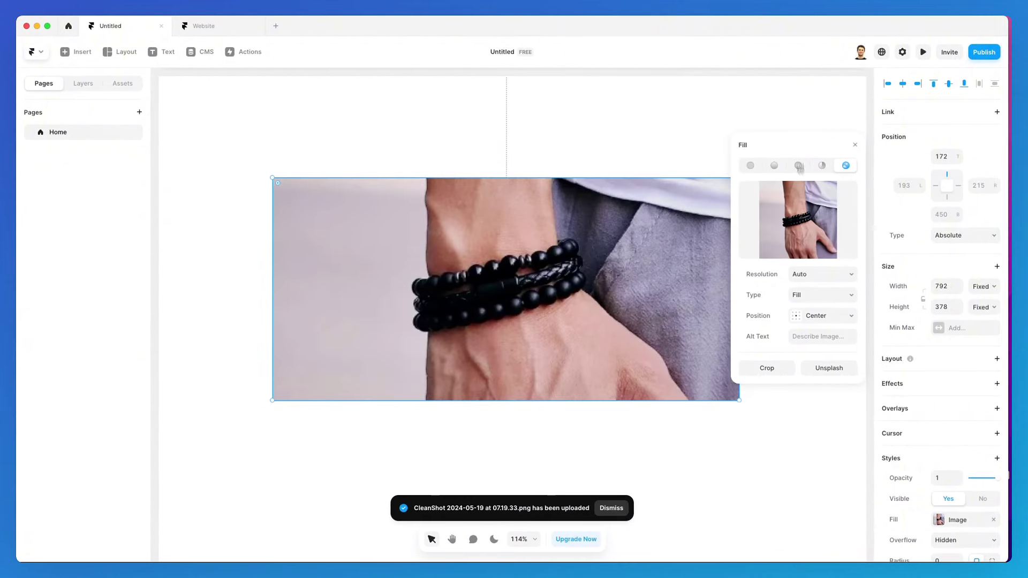
Keep the image's fill type at Fill and increase the frame's height to about 466
{"action": "left_click", "coordinate": [790, 300]}
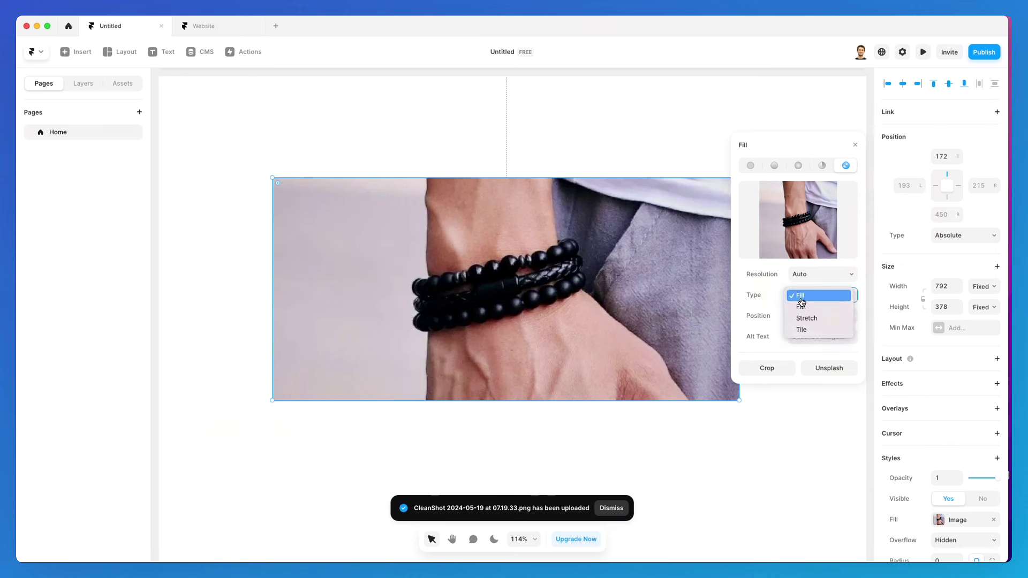
{"action": "left_click", "coordinate": [801, 301]}
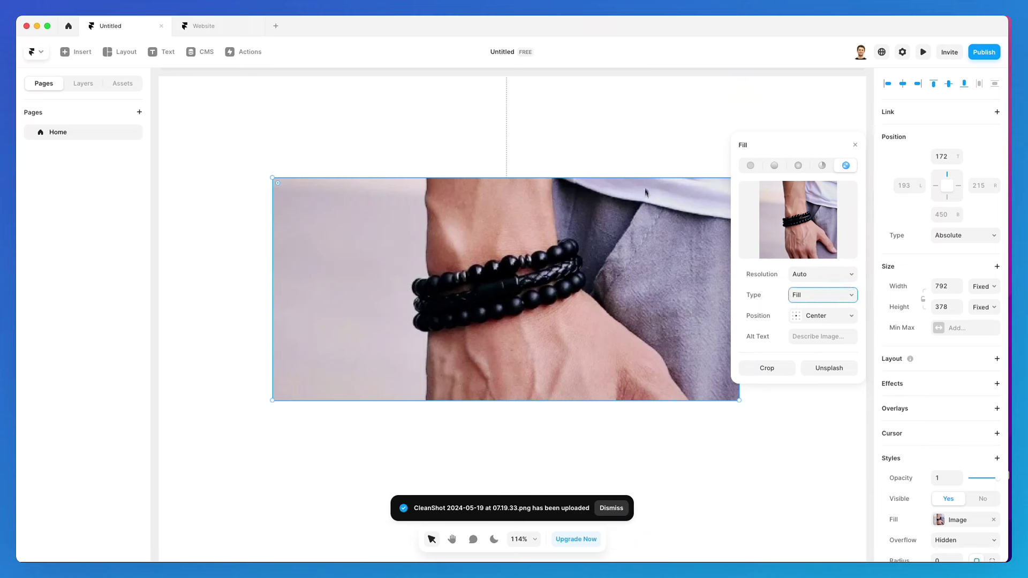
{"action": "left_click_drag", "start_coordinate": [645, 178], "coordinate": [632, 153]}
Set the image's fill type to Fit and shrink the frame to the photo's edges, about 462 by 462
{"action": "left_click", "coordinate": [813, 295]}
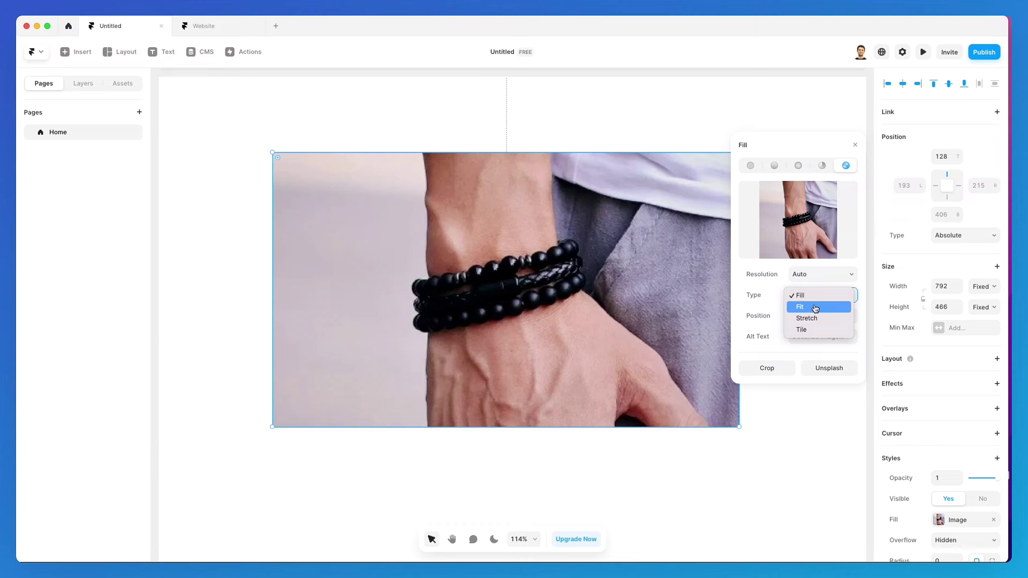
{"action": "left_click", "coordinate": [815, 307]}
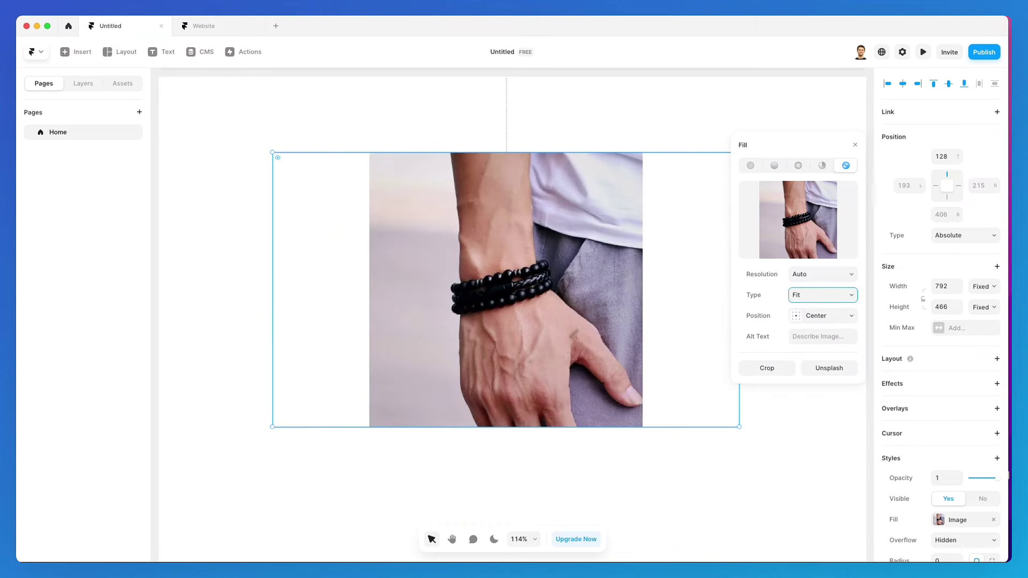
{"action": "left_click_drag", "start_coordinate": [273, 154], "coordinate": [365, 197]}
{"action": "left_click_drag", "start_coordinate": [274, 154], "coordinate": [369, 154]}
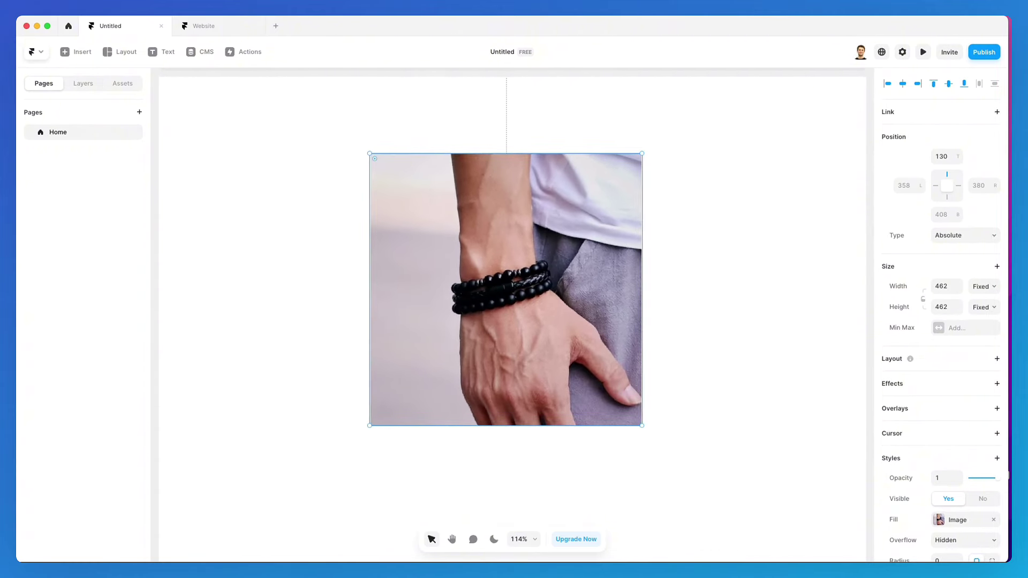
Set the fitted image's fill position to Left and widen the frame symmetrically to about 876 by 462
{"action": "left_click", "coordinate": [946, 517]}
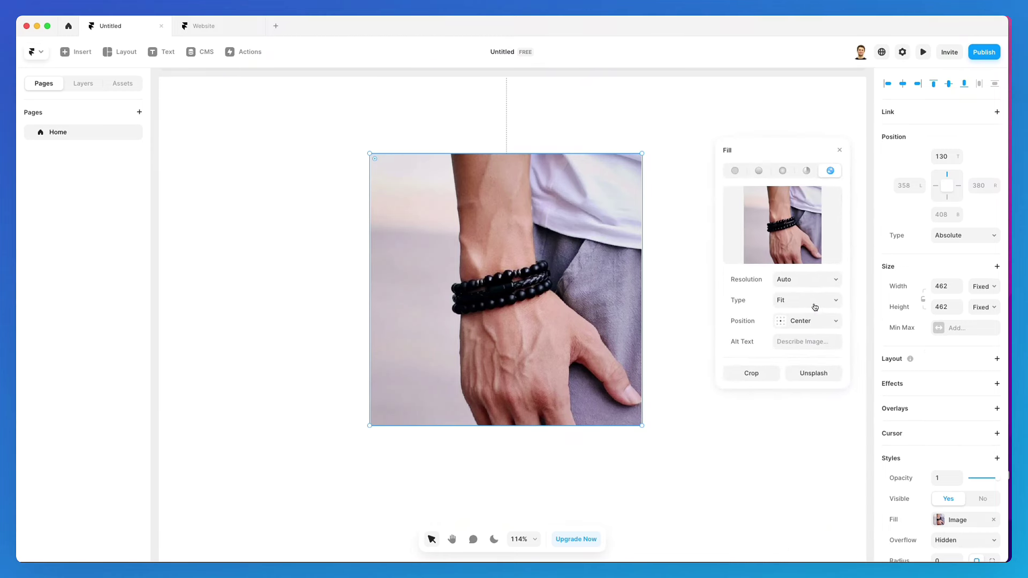
{"action": "left_click", "coordinate": [814, 306]}
{"action": "left_click", "coordinate": [814, 305]}
{"action": "left_click", "coordinate": [778, 327]}
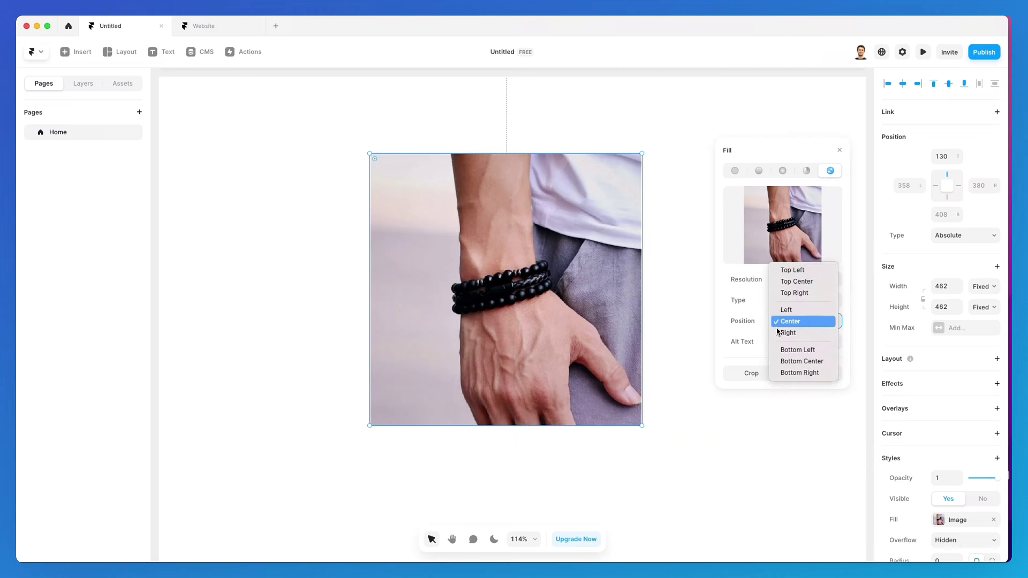
{"action": "left_click", "coordinate": [781, 322]}
{"action": "left_click", "coordinate": [781, 321]}
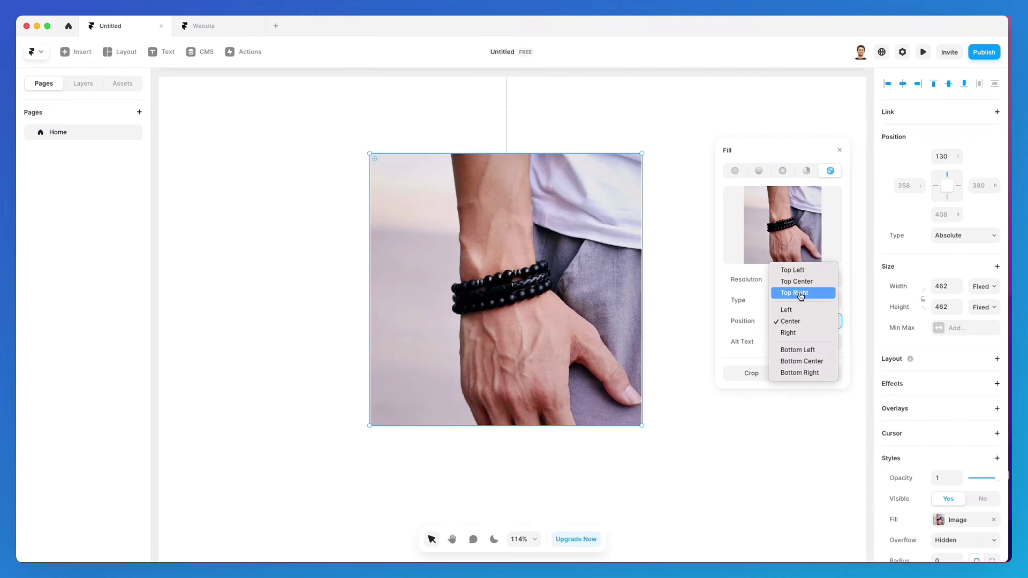
{"action": "left_click", "coordinate": [792, 316]}
{"action": "left_click", "coordinate": [641, 185]}
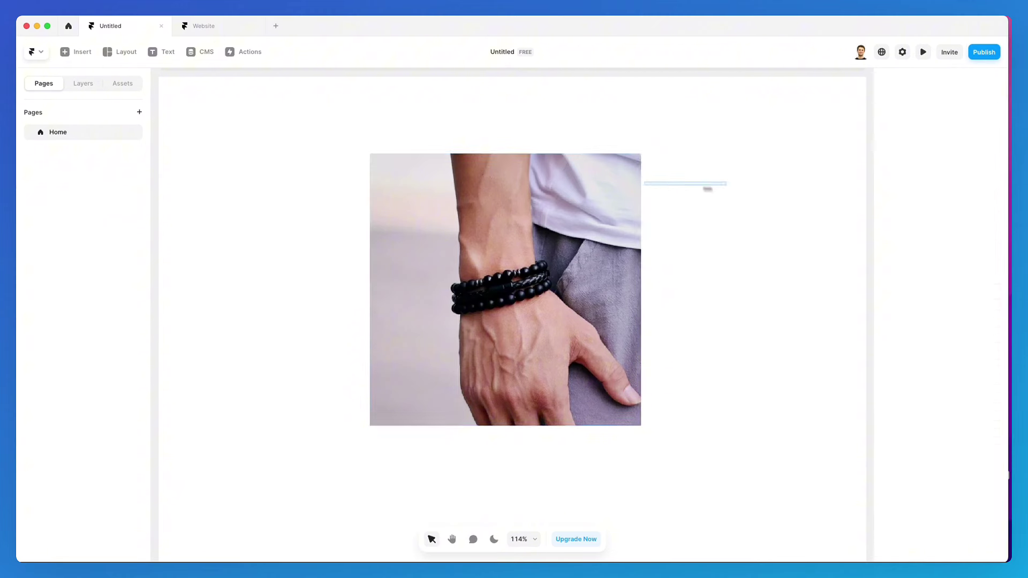
{"action": "left_click_drag", "start_coordinate": [646, 187], "coordinate": [764, 192]}
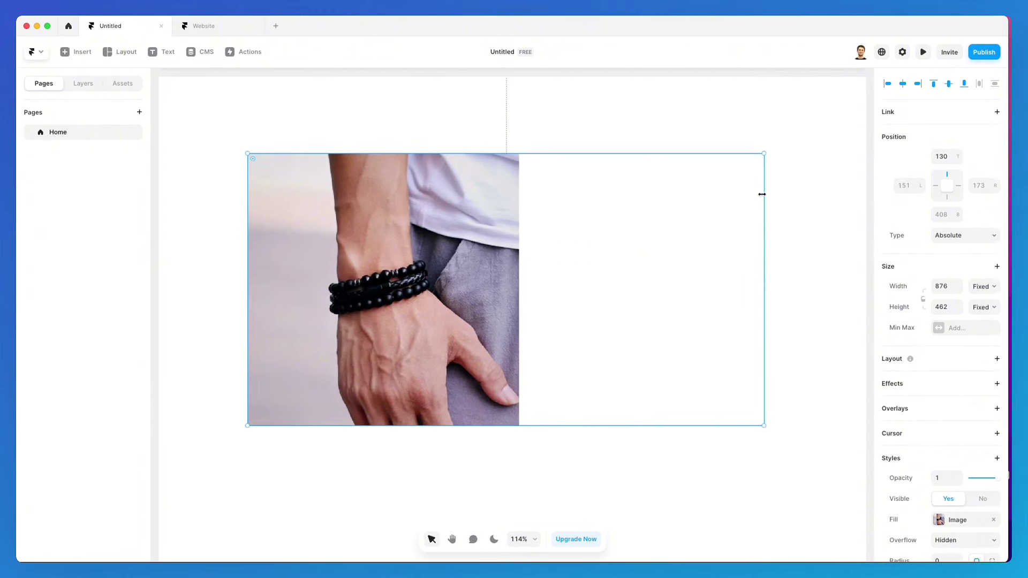
Try the Center and Right fill positions for the photo inside the widened frame
{"action": "left_click", "coordinate": [951, 522]}
{"action": "left_click", "coordinate": [817, 484]}
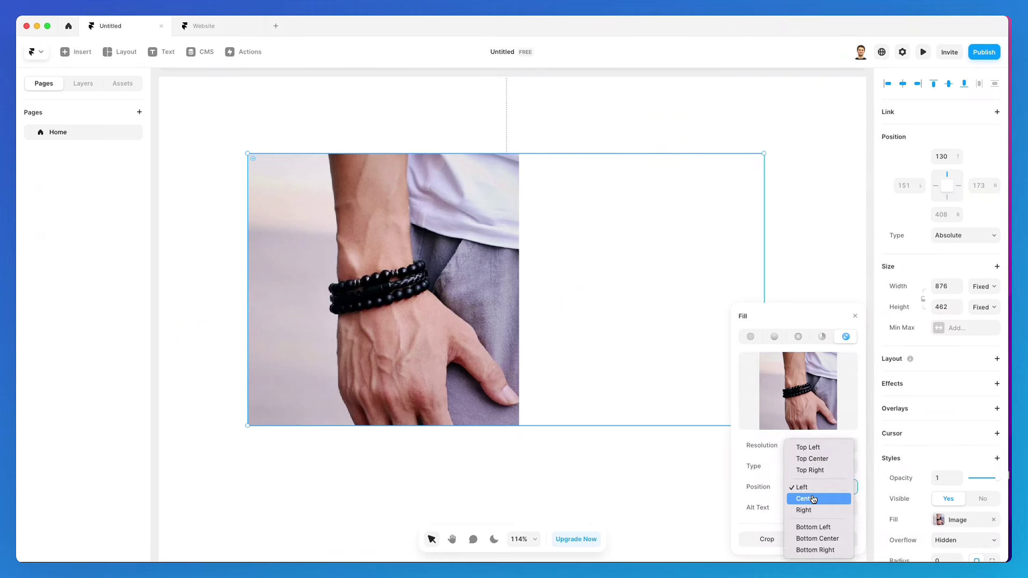
{"action": "left_click", "coordinate": [812, 499]}
{"action": "left_click", "coordinate": [819, 487]}
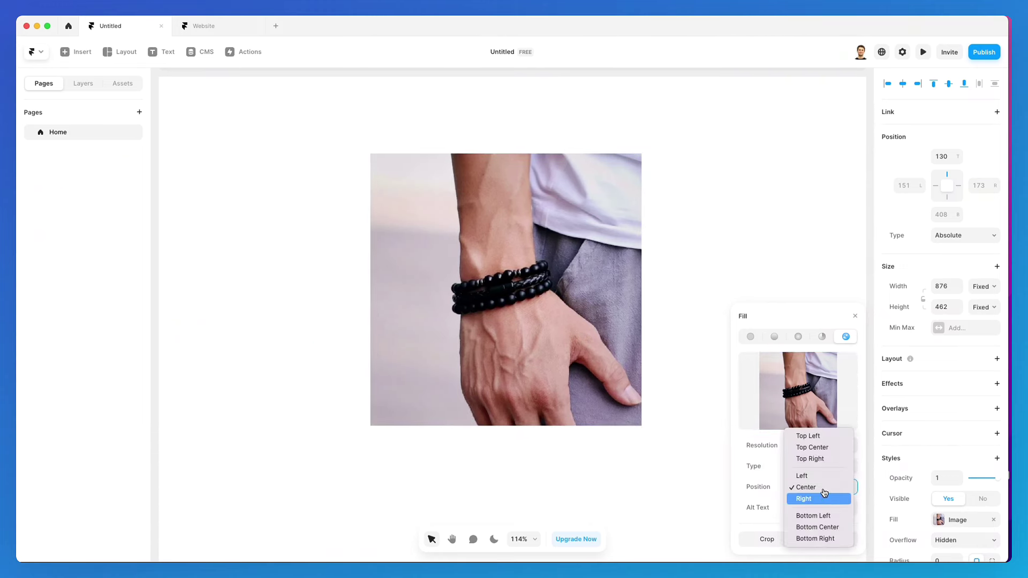
{"action": "left_click", "coordinate": [825, 499]}
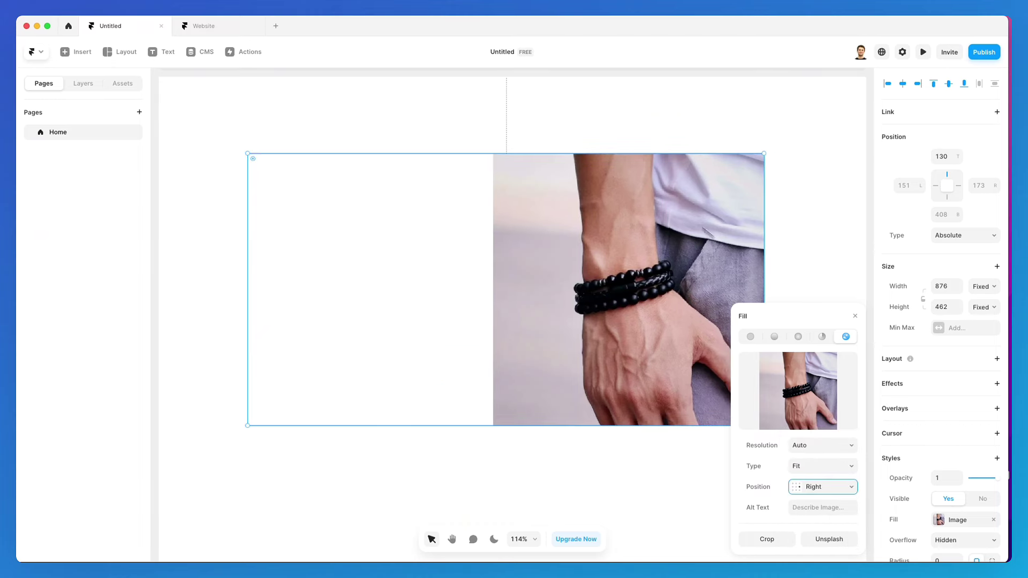
Reduce the frame's height to about 394 and look through the fill position options
{"action": "left_click_drag", "start_coordinate": [588, 154], "coordinate": [606, 175]}
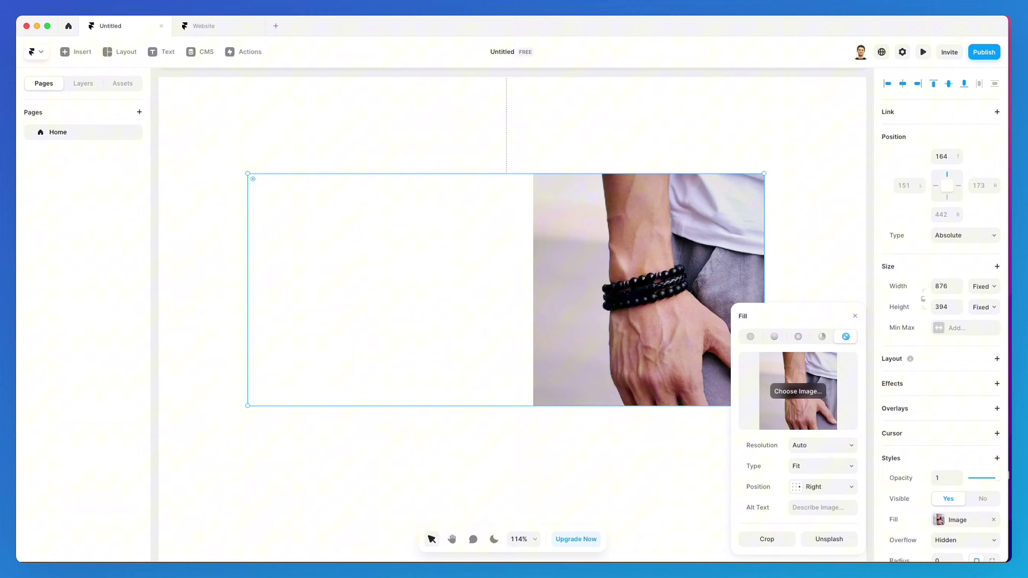
{"action": "left_click", "coordinate": [823, 488]}
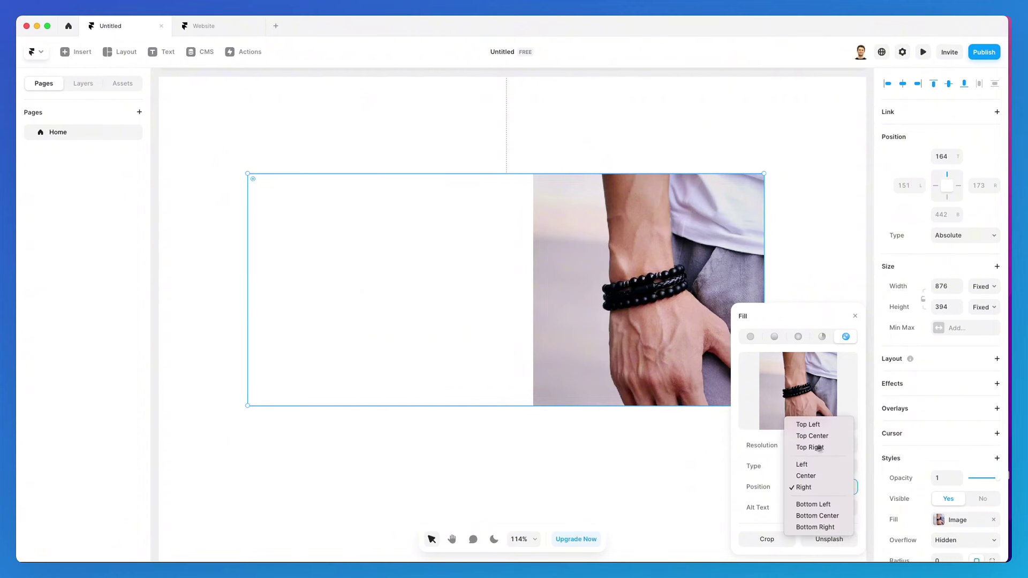
{"action": "left_click", "coordinate": [752, 436]}
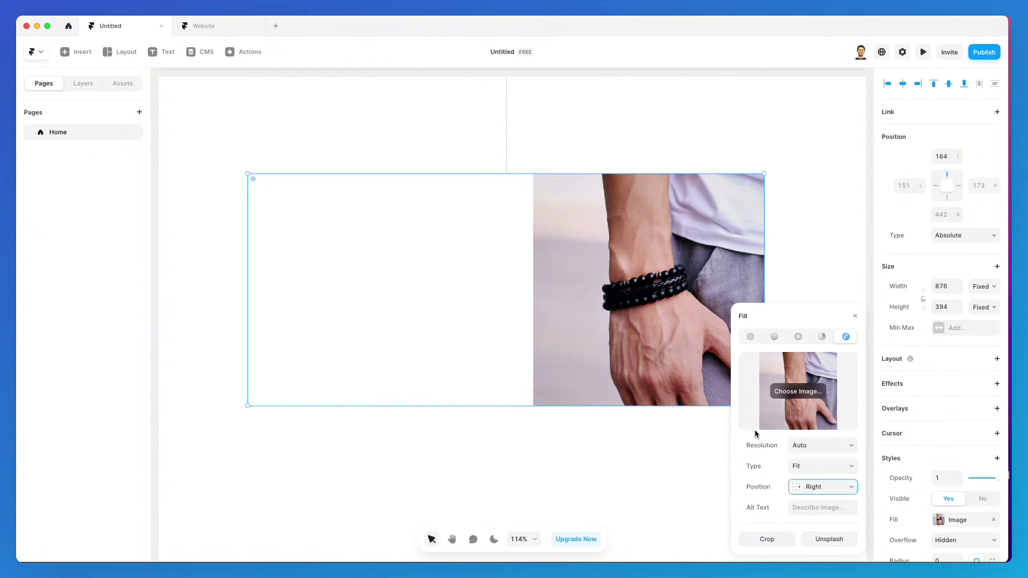
Move the fill settings closer to the photo and undo the last frame height and fill position changes
{"action": "left_click_drag", "start_coordinate": [794, 316], "coordinate": [745, 185]}
{"action": "key", "text": "ctrl+z"}
{"action": "key", "text": "ctrl+z"}
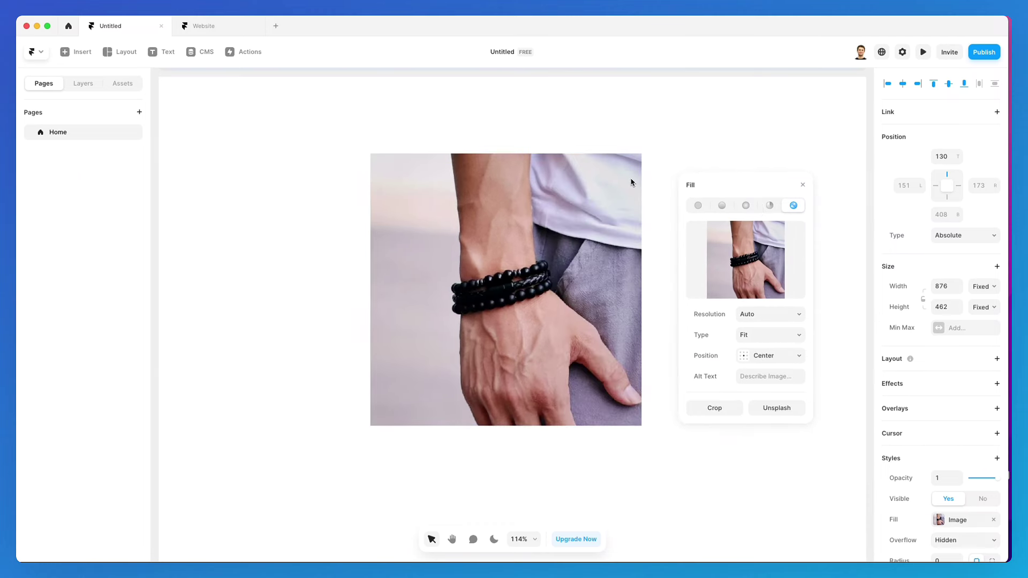
Set the image's fill type to Stretch and resize the frame to about 746 by 550
{"action": "left_click", "coordinate": [765, 334]}
{"action": "left_click", "coordinate": [766, 347]}
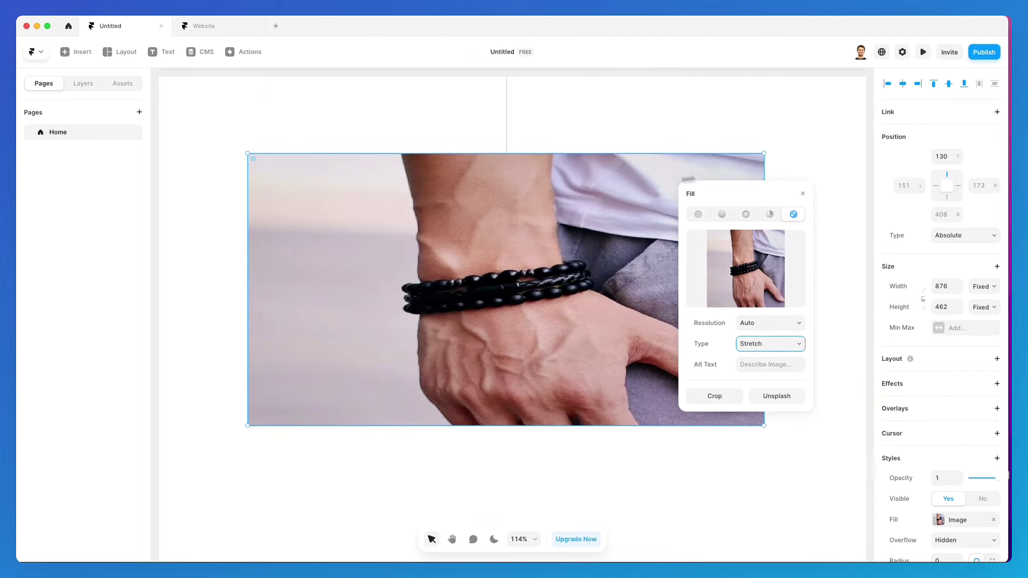
{"action": "left_click_drag", "start_coordinate": [764, 426], "coordinate": [735, 422]}
{"action": "left_click_drag", "start_coordinate": [735, 157], "coordinate": [726, 127]}
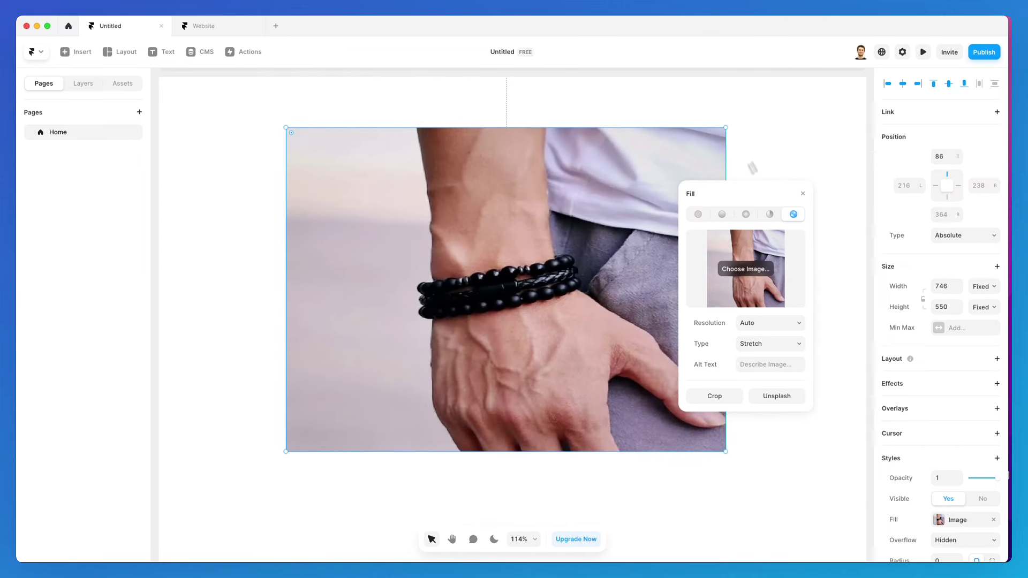
Set the image's fill type to Tile and reduce the tile scale to 67%
{"action": "left_click", "coordinate": [791, 344]}
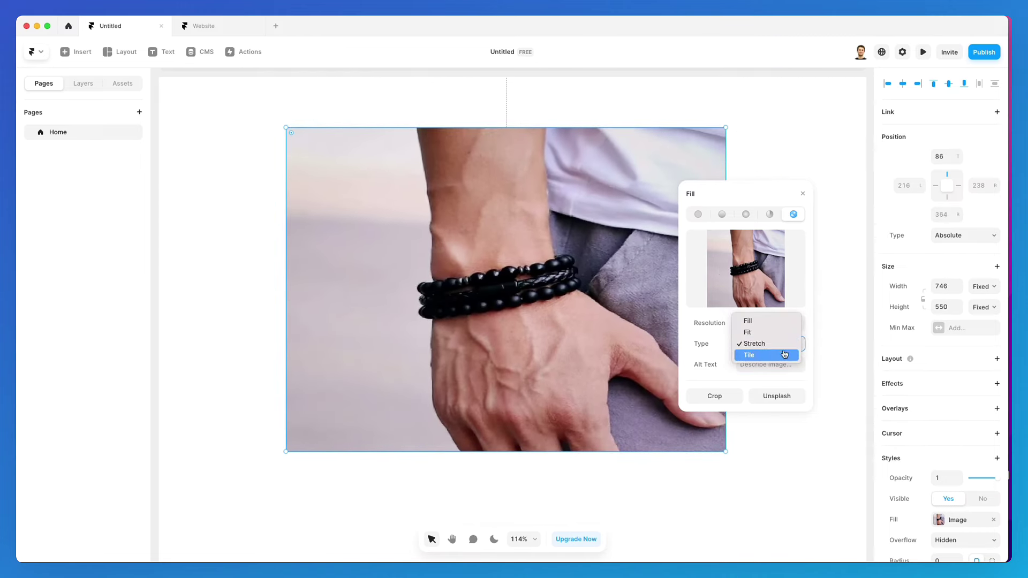
{"action": "left_click", "coordinate": [778, 356]}
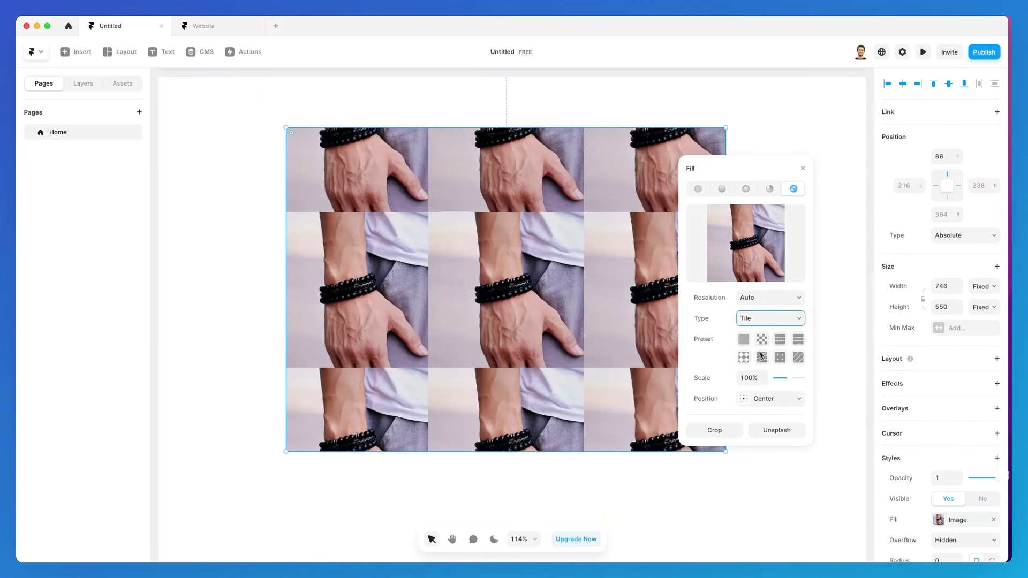
{"action": "mouse_move", "coordinate": [779, 384]}
{"action": "left_mouse_down"}
{"action": "mouse_move", "coordinate": [796, 381]}
{"action": "mouse_move", "coordinate": [775, 381]}
{"action": "mouse_move", "coordinate": [784, 381]}
{"action": "left_mouse_up"}
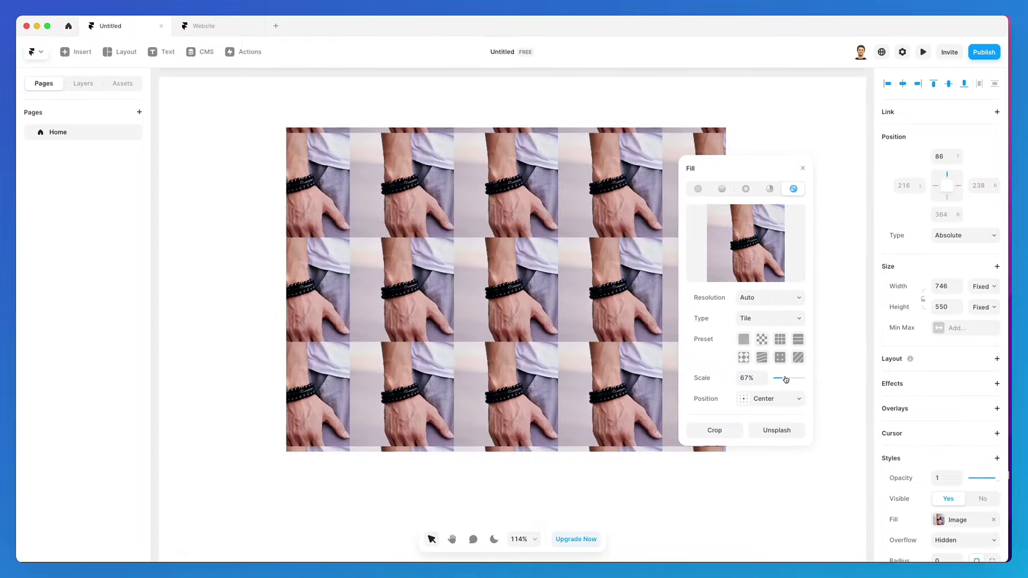
Try the grid, checkerboard, horizontal line, diagonal line and wave presets for the tiled fill
{"action": "left_click", "coordinate": [780, 341]}
{"action": "left_click", "coordinate": [764, 342]}
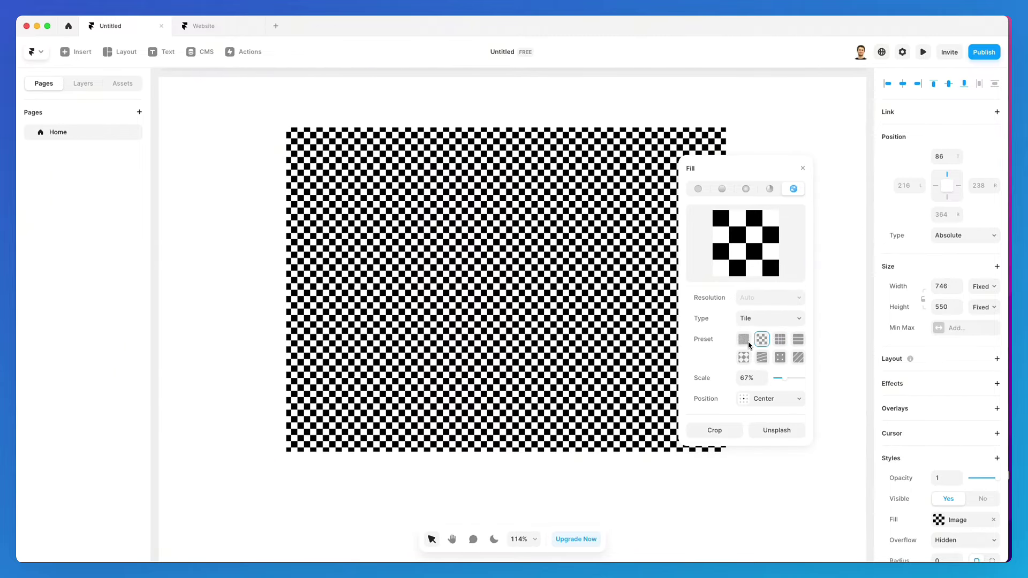
{"action": "left_click", "coordinate": [796, 341]}
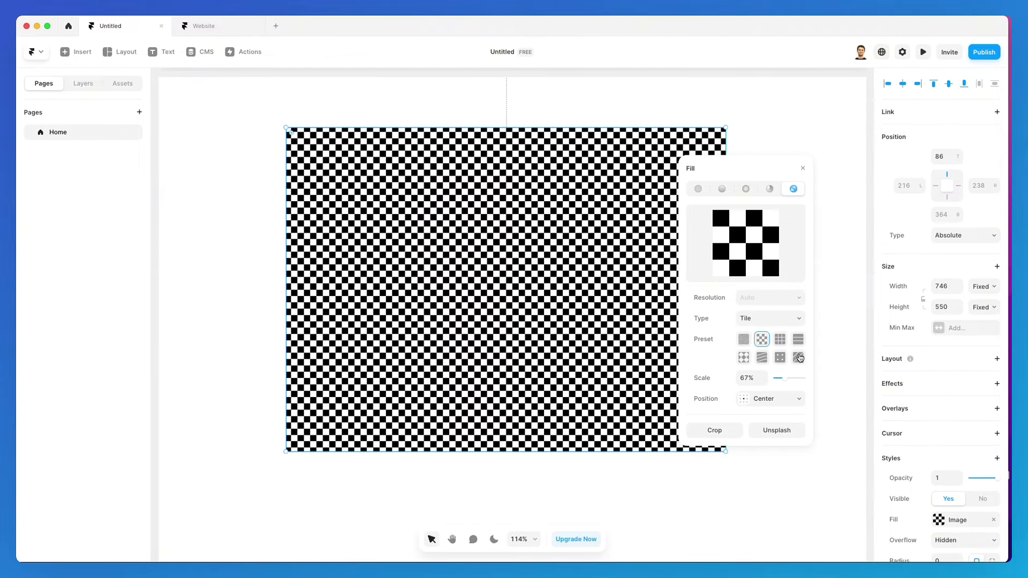
{"action": "left_click", "coordinate": [798, 357]}
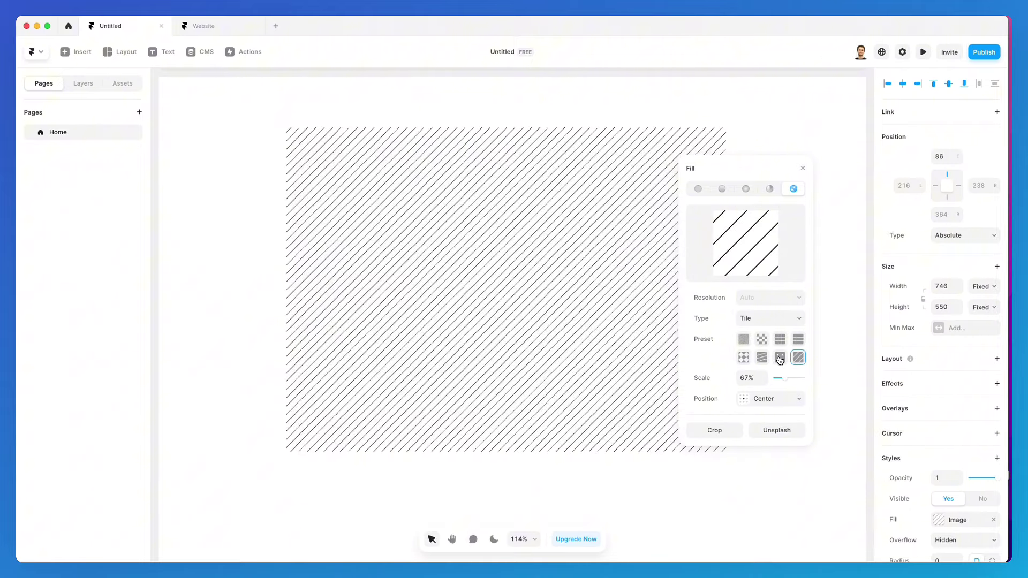
{"action": "left_click", "coordinate": [779, 359]}
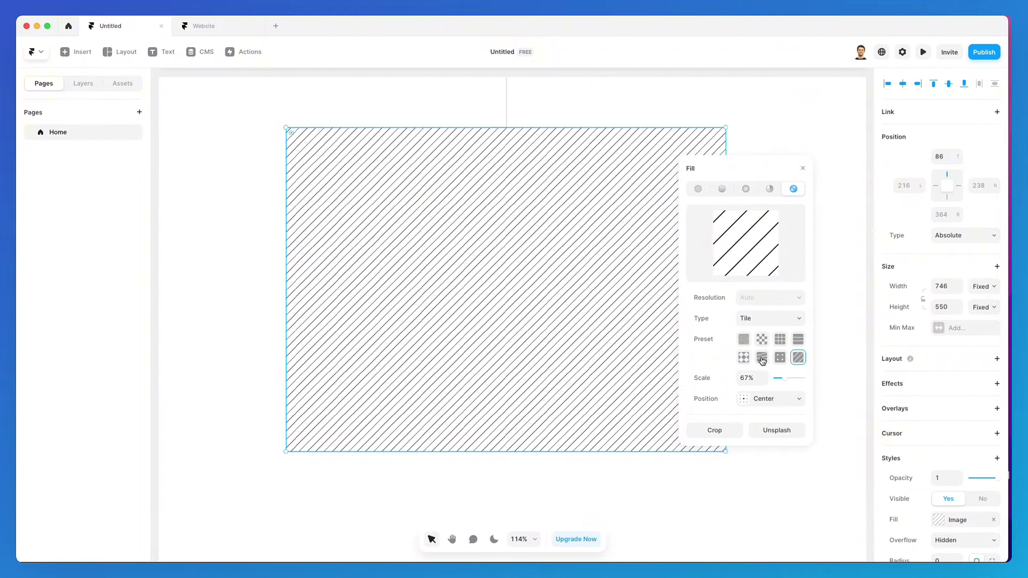
{"action": "left_click", "coordinate": [761, 357]}
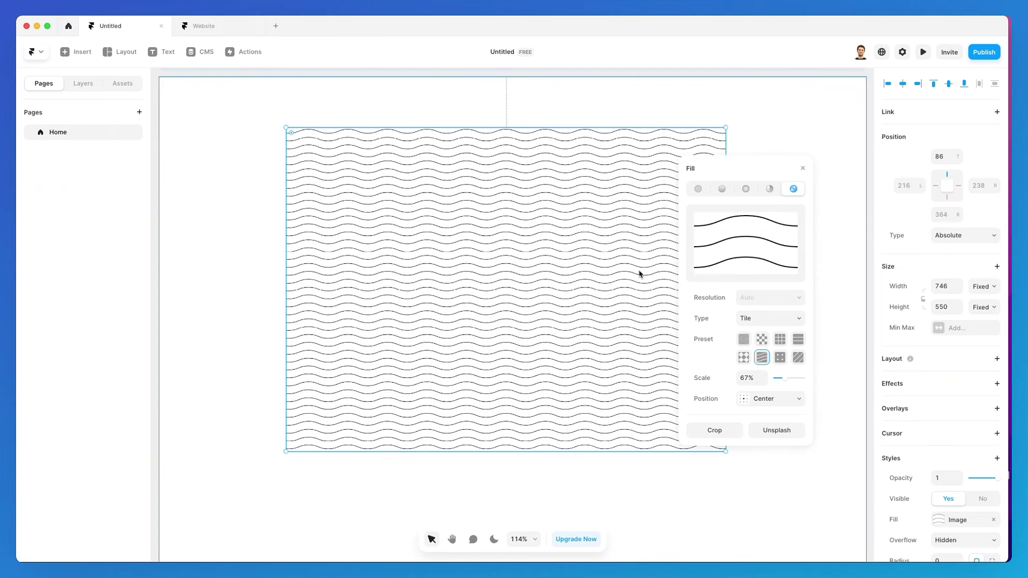
Undo the tile preset changes back to the tiled photo of the wrist
{"action": "key", "text": "super+z"}
{"action": "key", "text": "super+z"}
{"action": "key", "text": "super+z"}
{"action": "mouse_move", "coordinate": [688, 247]}
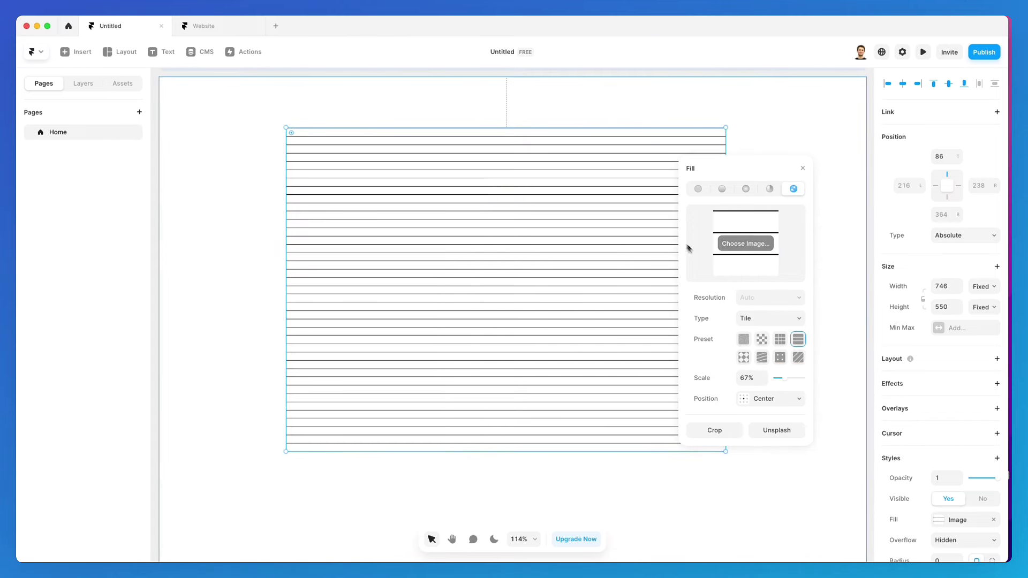
{"action": "key", "text": "super+z"}
{"action": "key", "text": "super+z"}
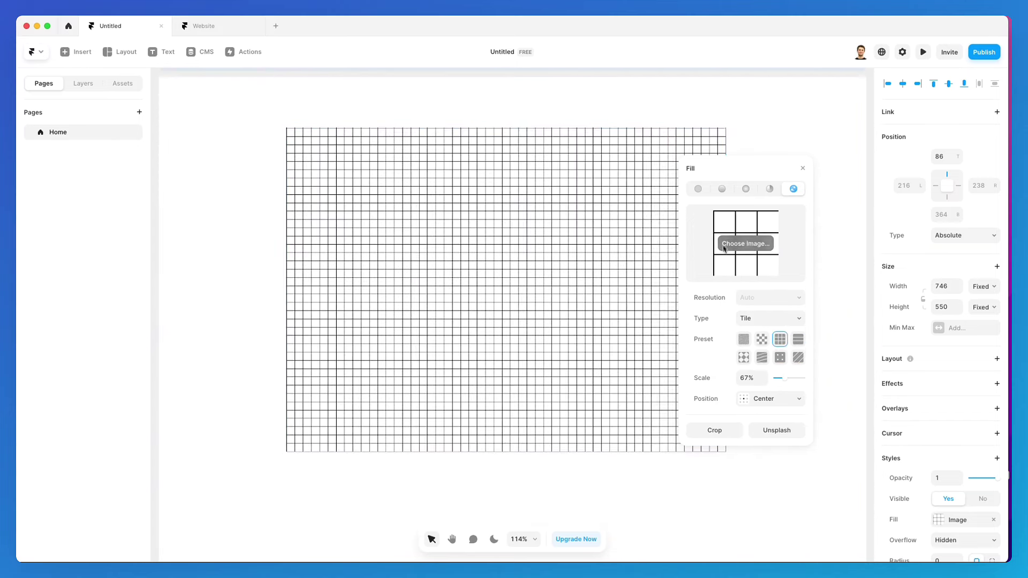
{"action": "key", "text": "super+z"}
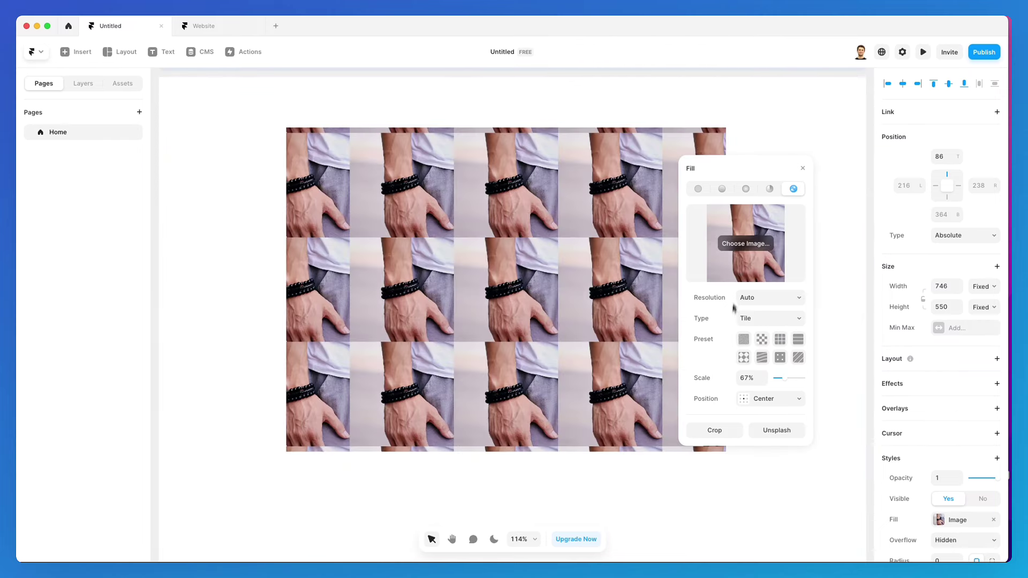
Set the image's fill type to Fill, give it the alt text "man wearing bracelet" and move the fill settings off the photo
{"action": "left_click", "coordinate": [766, 319]}
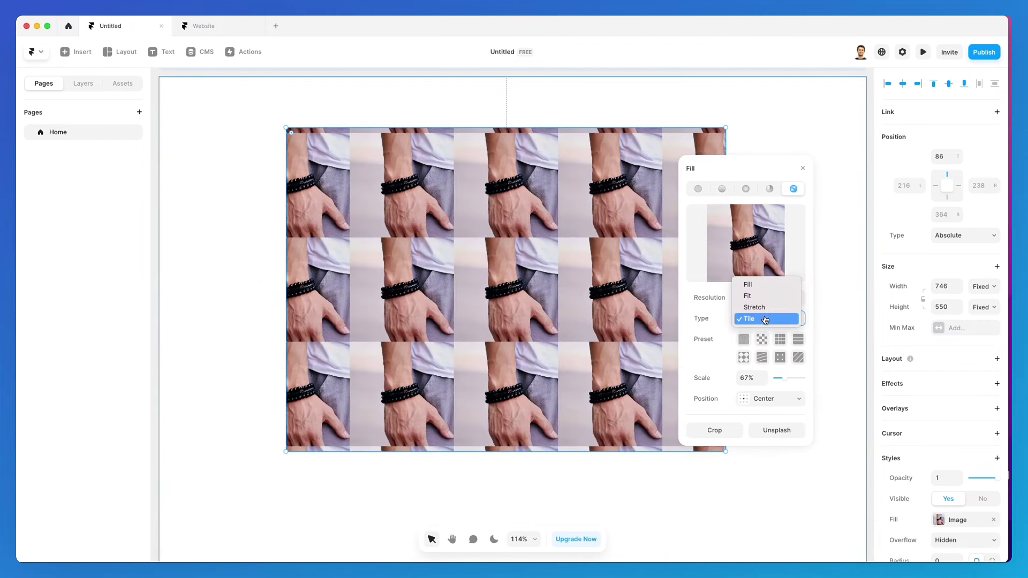
{"action": "left_click", "coordinate": [754, 284]}
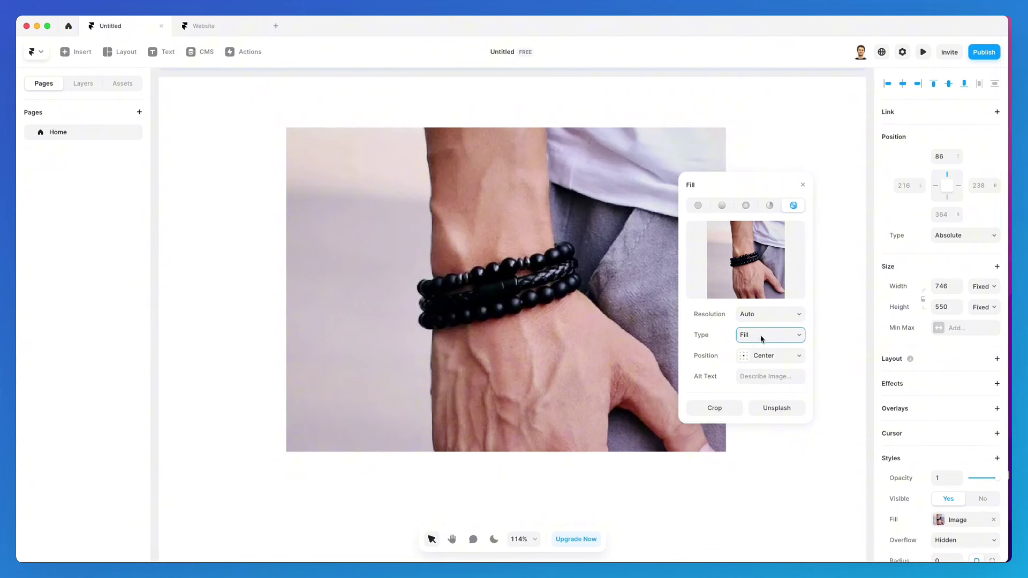
{"action": "left_click", "coordinate": [752, 378]}
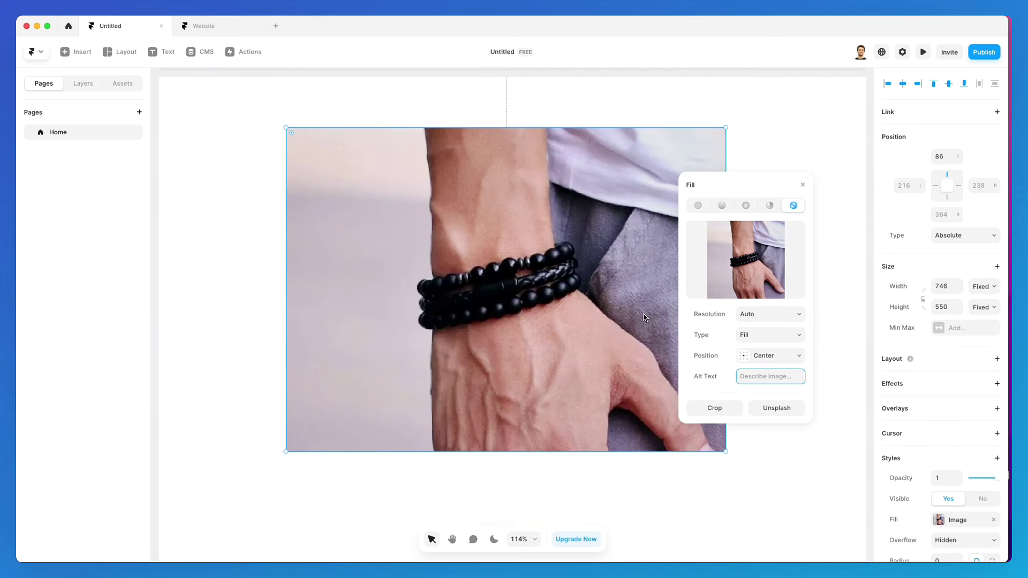
{"action": "type", "text": "man wearing bracelet"}
{"action": "left_click_drag", "start_coordinate": [751, 182], "coordinate": [806, 168]}
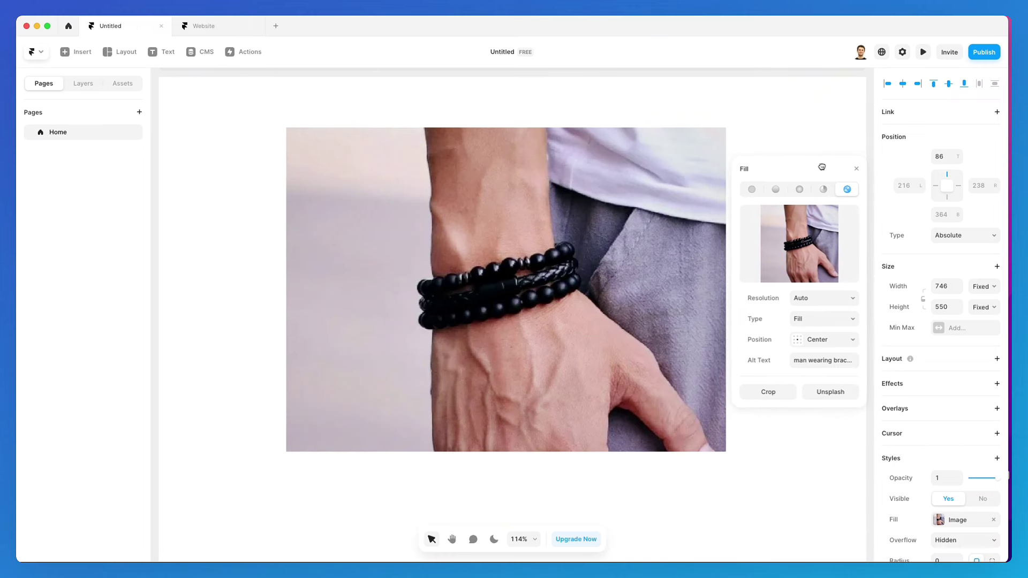
{"action": "mouse_move", "coordinate": [776, 207]}
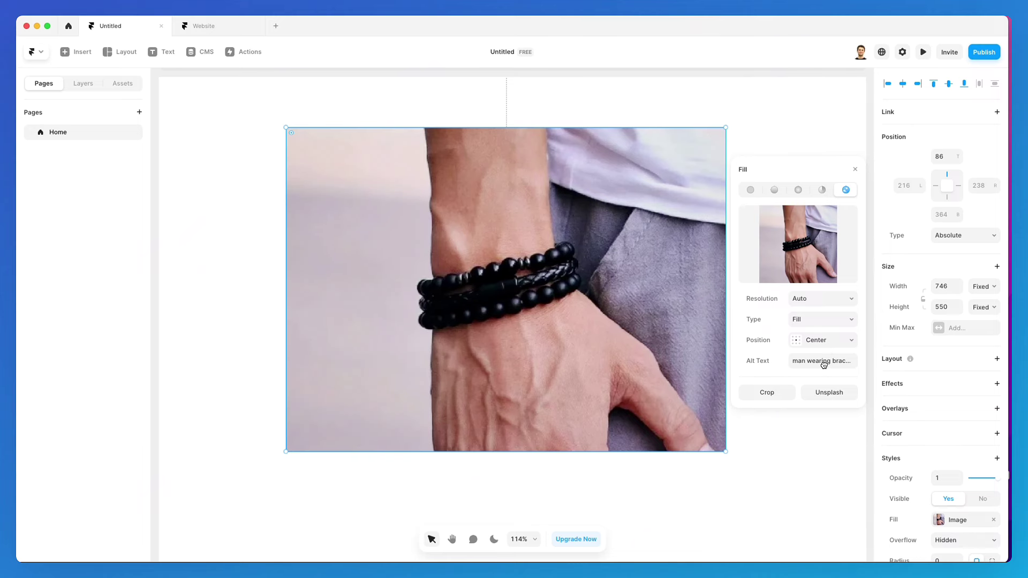
Try cropping the photo to an area of about 284 by 332 around the bracelet, and undo the crop
{"action": "left_click", "coordinate": [768, 394]}
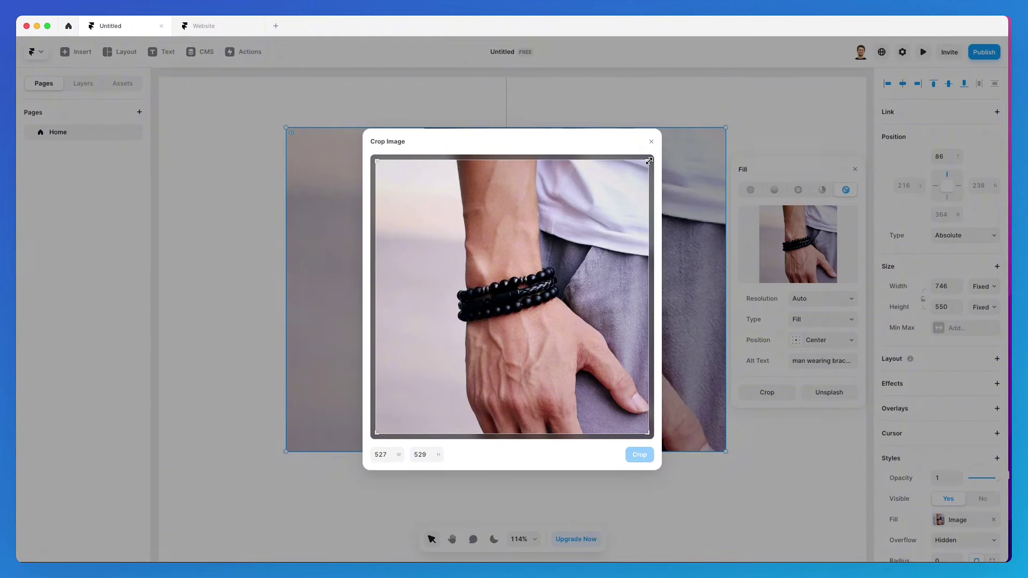
{"action": "left_click_drag", "start_coordinate": [649, 160], "coordinate": [520, 265]}
{"action": "left_click_drag", "start_coordinate": [484, 302], "coordinate": [518, 228]}
{"action": "left_click_drag", "start_coordinate": [397, 453], "coordinate": [443, 454]}
{"action": "mouse_move", "coordinate": [507, 247]}
{"action": "left_mouse_down"}
{"action": "mouse_move", "coordinate": [533, 257]}
{"action": "mouse_move", "coordinate": [517, 257]}
{"action": "left_mouse_up"}
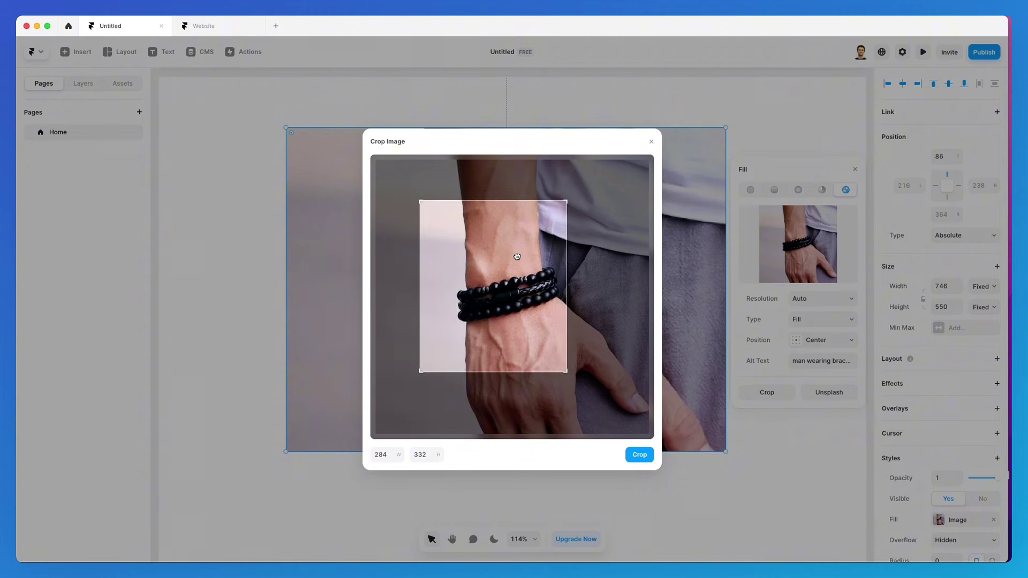
{"action": "left_click", "coordinate": [641, 459]}
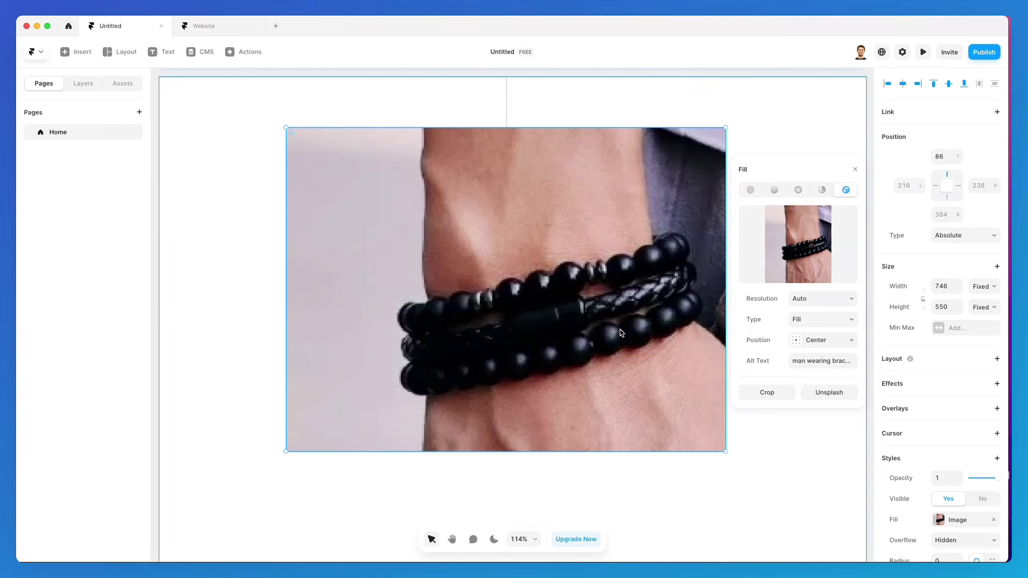
{"action": "key", "text": "super+z"}
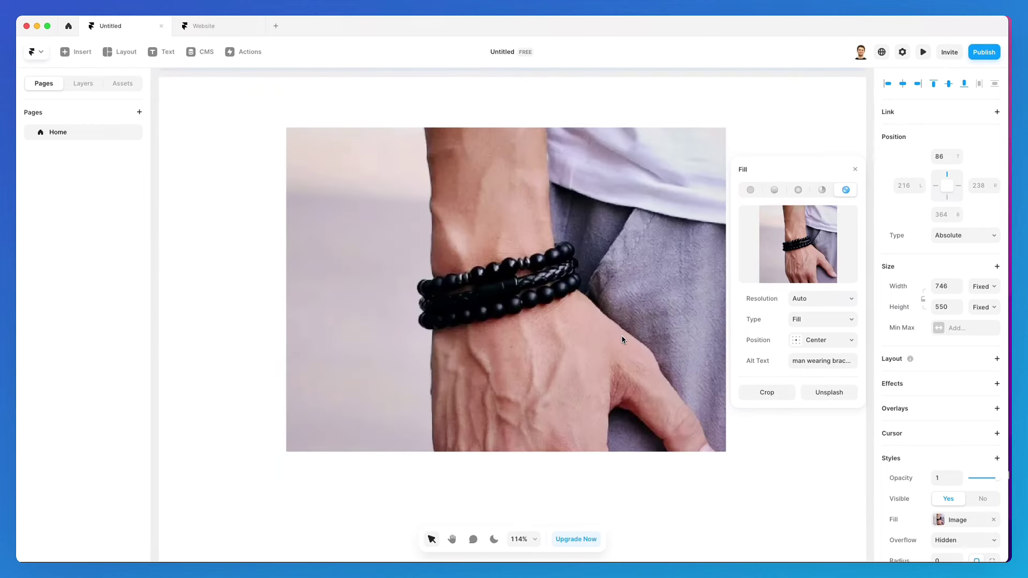
{"action": "left_click", "coordinate": [666, 298]}
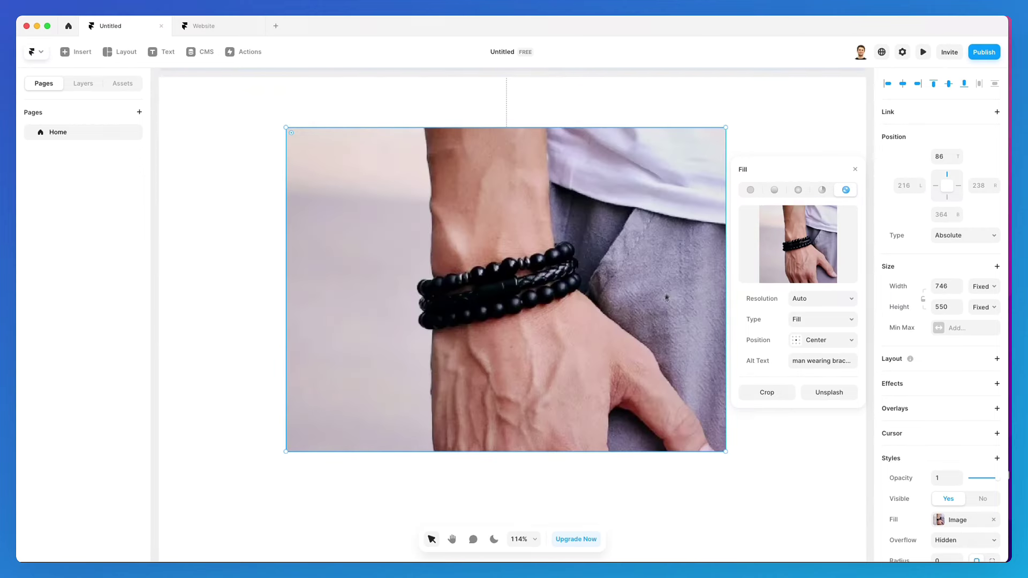
Search Unsplash for "minimal" from the image fill settings and browse through the photos
{"action": "left_click", "coordinate": [829, 393]}
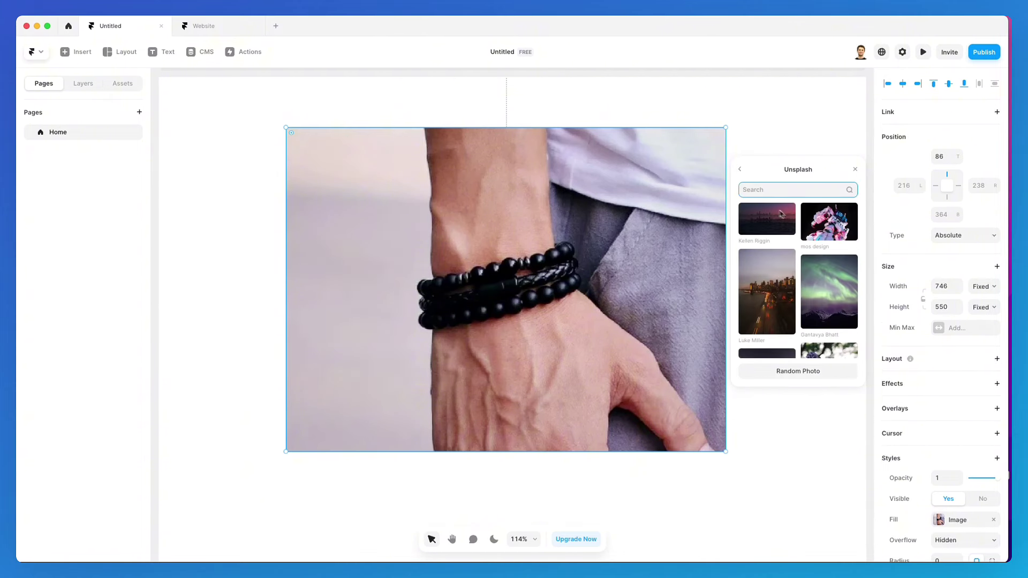
{"action": "type", "text": "minimal"}
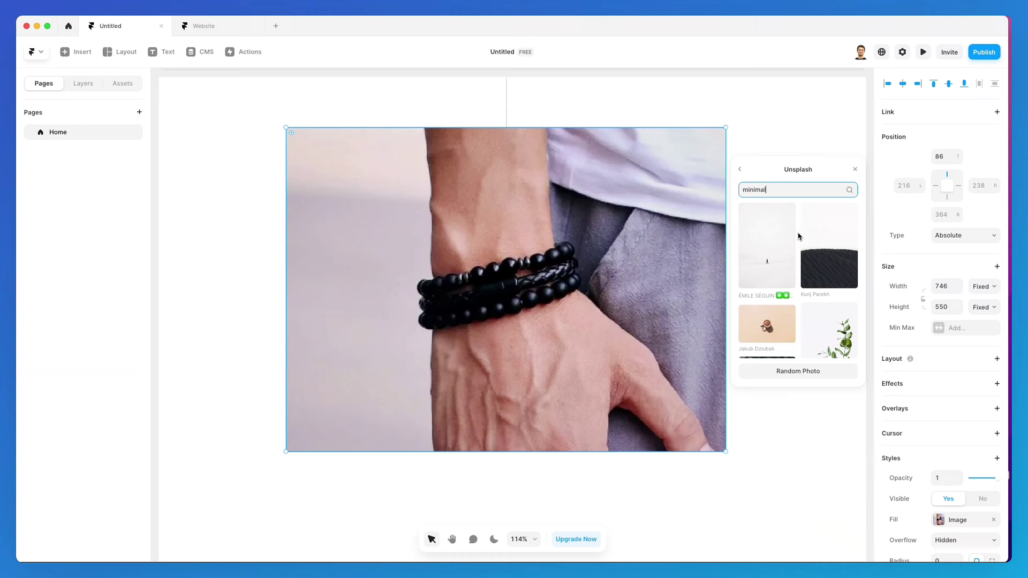
{"action": "scroll", "coordinate": [798, 236], "scroll_direction": "down", "scroll_amount": 3}
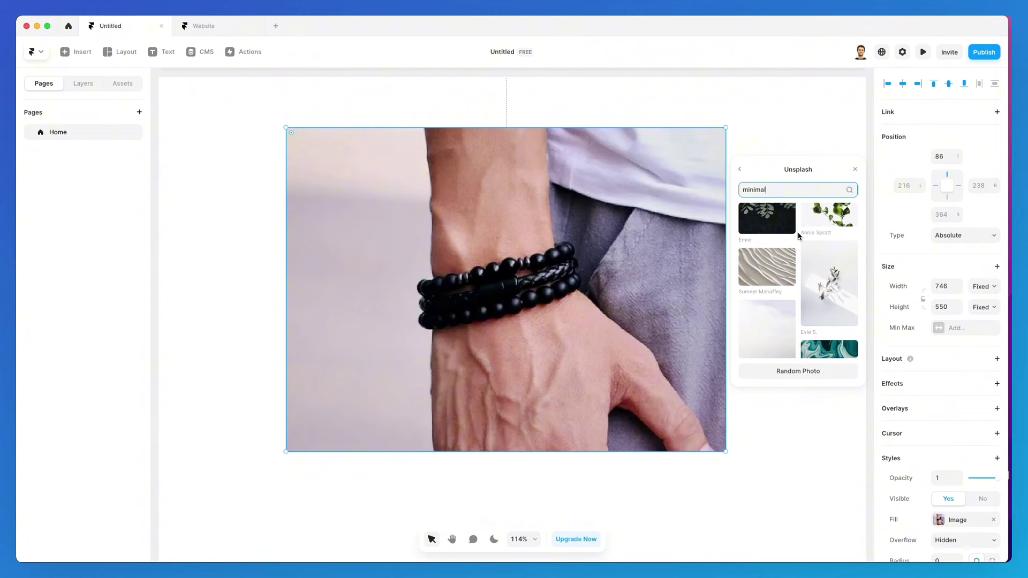
{"action": "scroll", "coordinate": [798, 236], "scroll_direction": "down", "scroll_amount": 3}
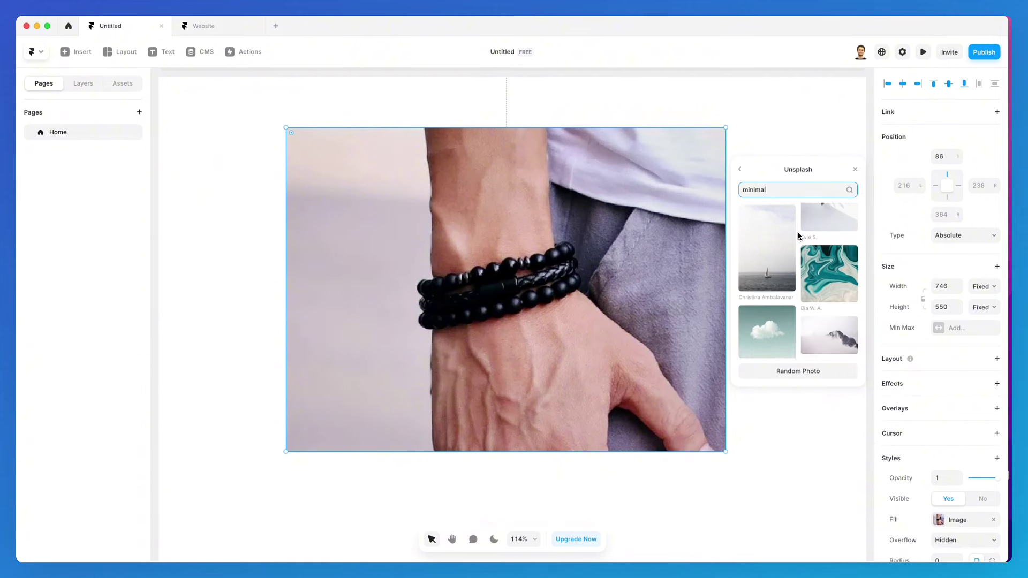
{"action": "scroll", "coordinate": [798, 236], "scroll_direction": "down", "scroll_amount": 5}
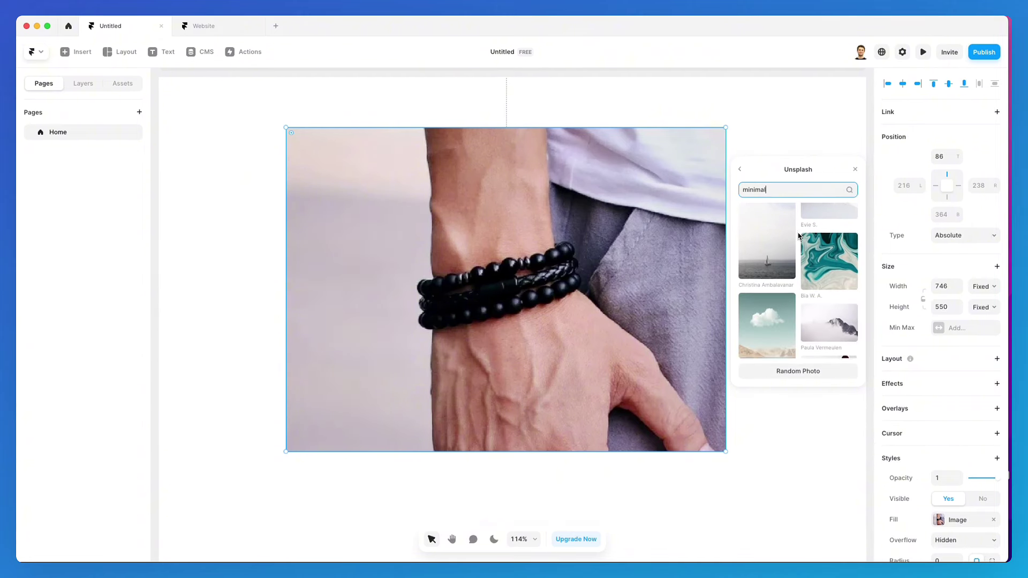
{"action": "scroll", "coordinate": [798, 236], "scroll_direction": "down", "scroll_amount": 5}
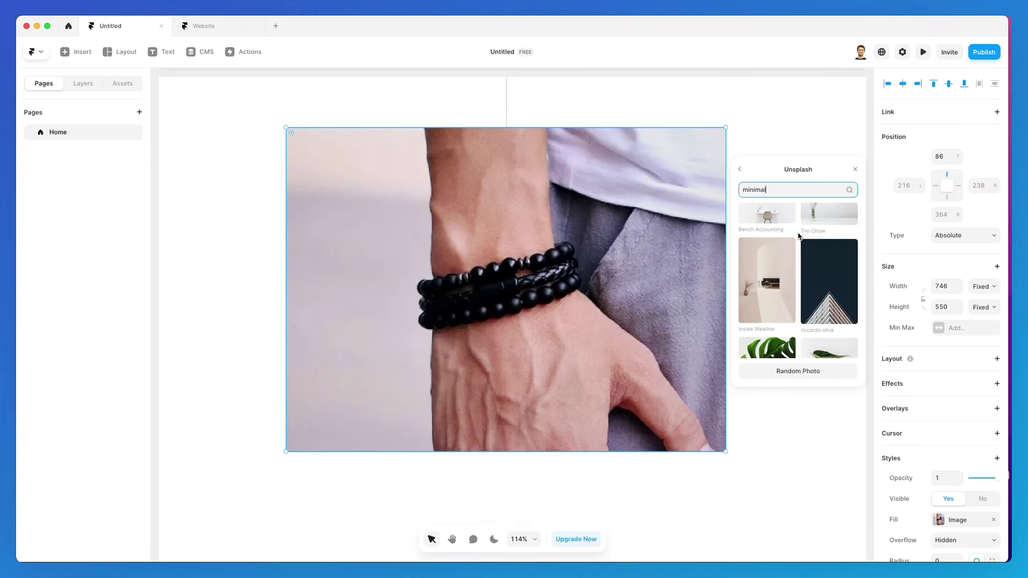
{"action": "scroll", "coordinate": [798, 236], "scroll_direction": "down", "scroll_amount": 5}
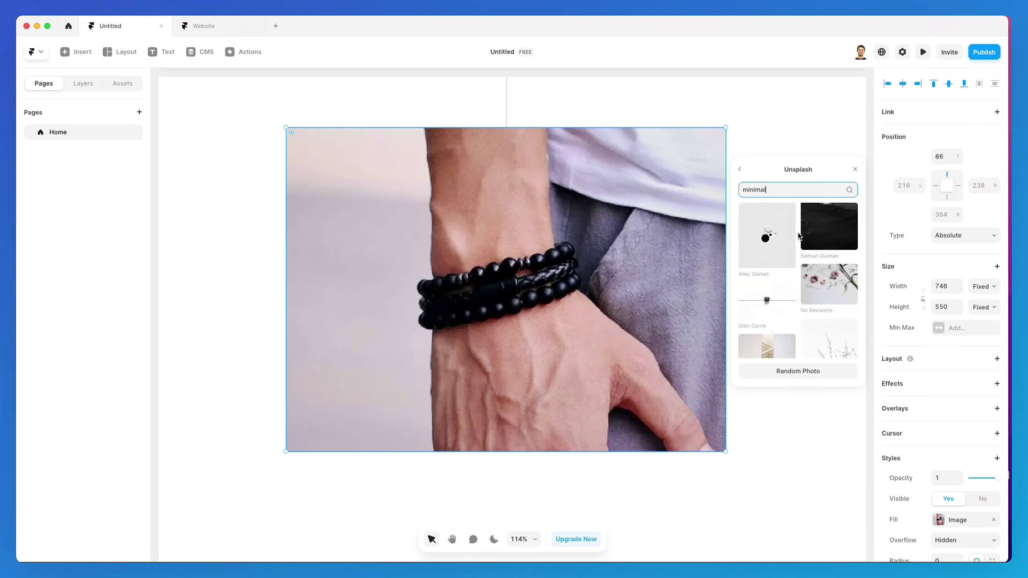
{"action": "scroll", "coordinate": [798, 236], "scroll_direction": "down", "scroll_amount": 8}
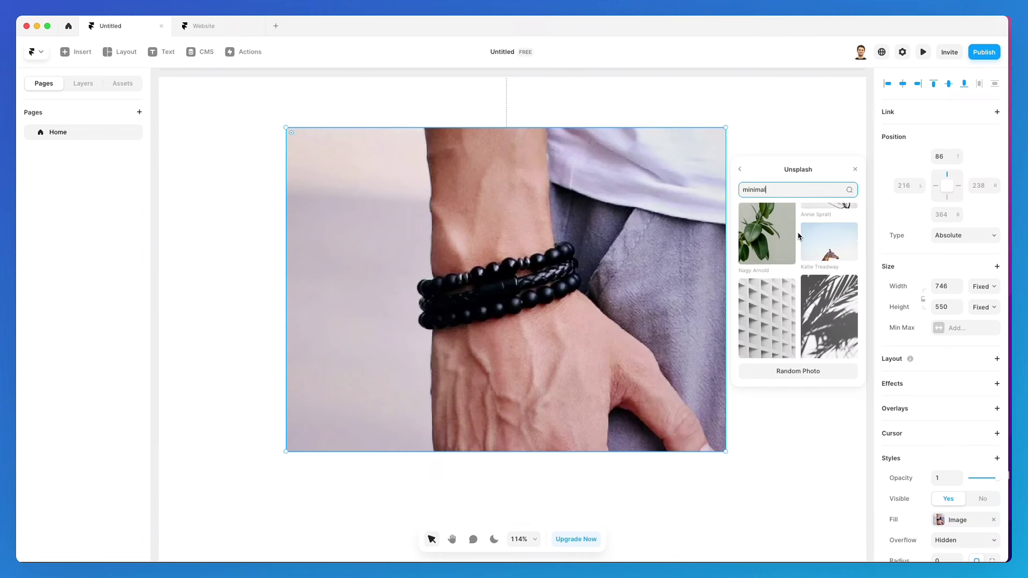
{"action": "scroll", "coordinate": [798, 236], "scroll_direction": "down", "scroll_amount": 4}
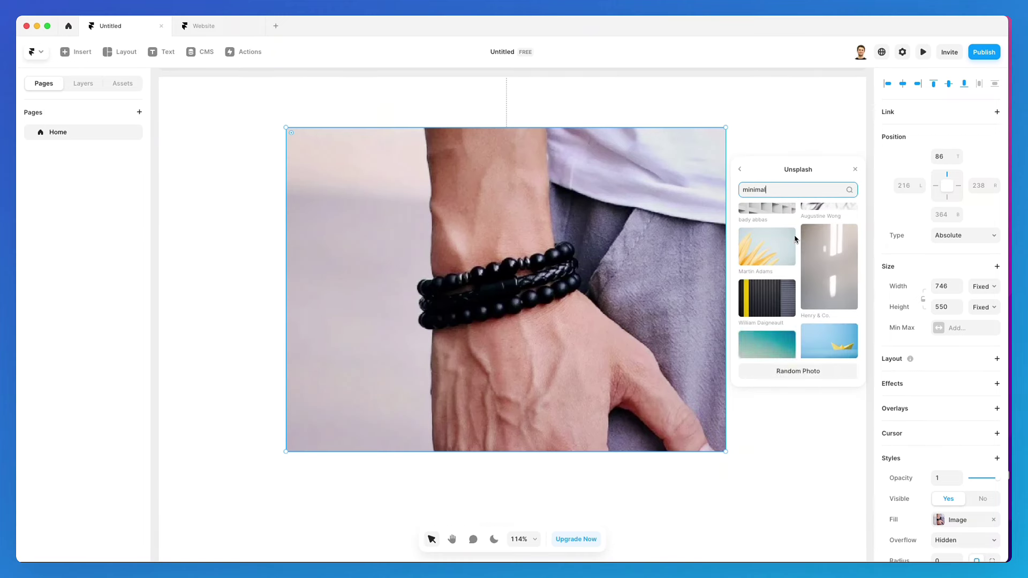
{"action": "scroll", "coordinate": [817, 237], "scroll_direction": "down", "scroll_amount": 3}
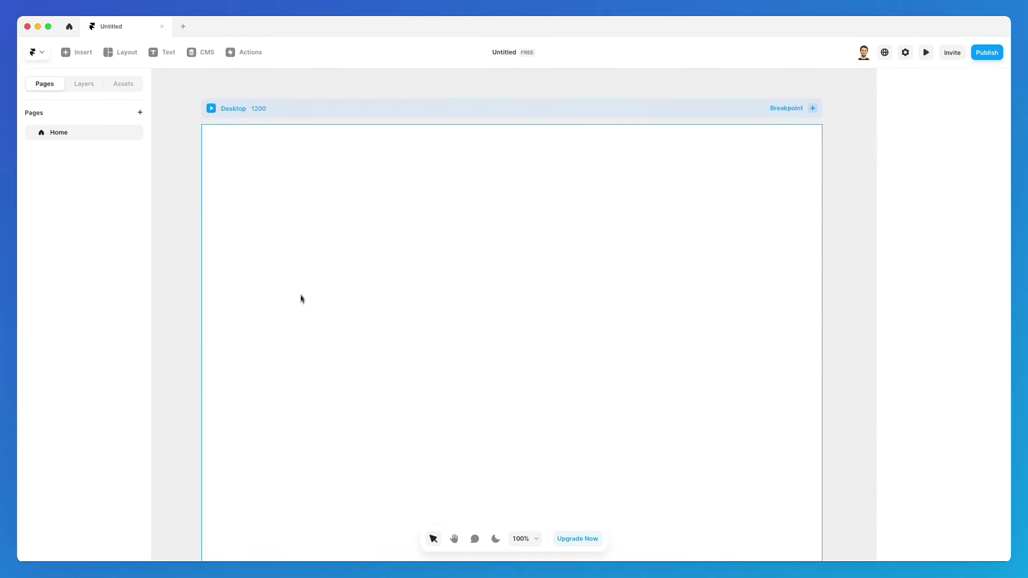
Draw a frame of about 629 by 374 in the middle of the empty Desktop page
{"action": "left_click", "coordinate": [118, 54]}
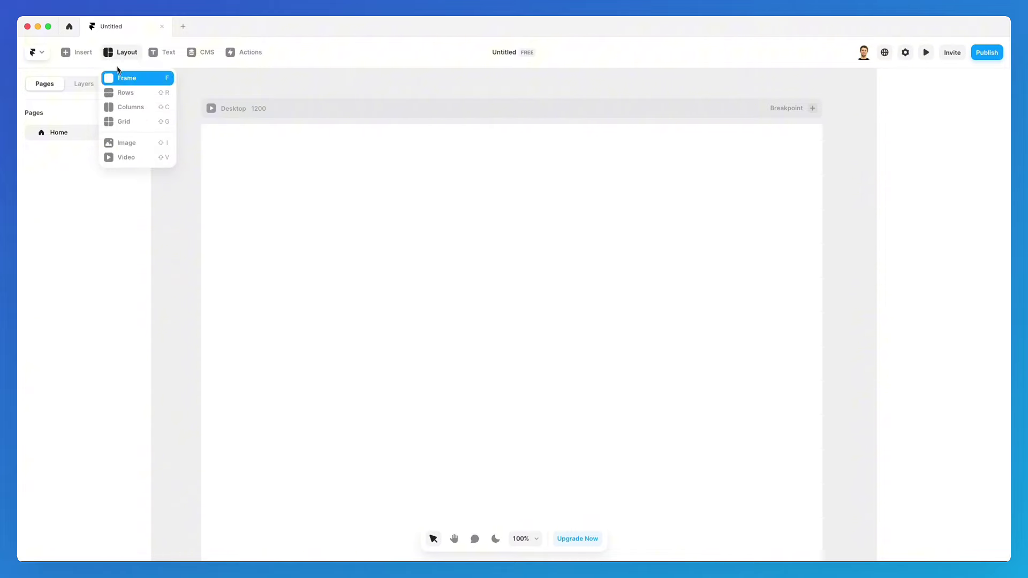
{"action": "left_click", "coordinate": [127, 79]}
{"action": "left_click_drag", "start_coordinate": [345, 215], "coordinate": [671, 407]}
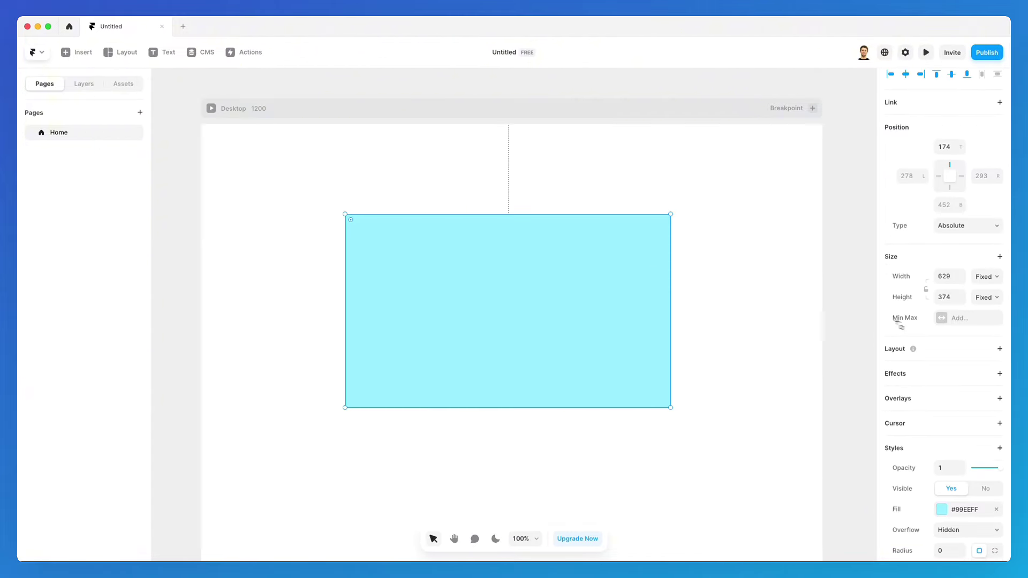
Change the frame's solid fill color to the bright cyan #00D4FF, with the fill settings moved beside the frame
{"action": "scroll", "coordinate": [907, 328], "scroll_direction": "down", "scroll_amount": 4}
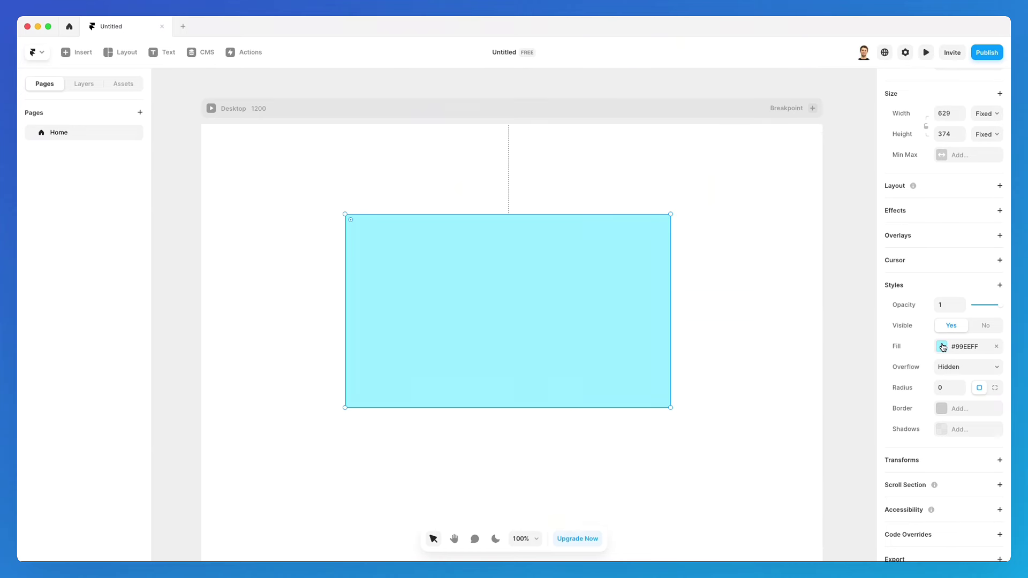
{"action": "left_click", "coordinate": [942, 346]}
{"action": "left_click_drag", "start_coordinate": [824, 346], "coordinate": [784, 170]}
{"action": "left_click_drag", "start_coordinate": [775, 251], "coordinate": [842, 206]}
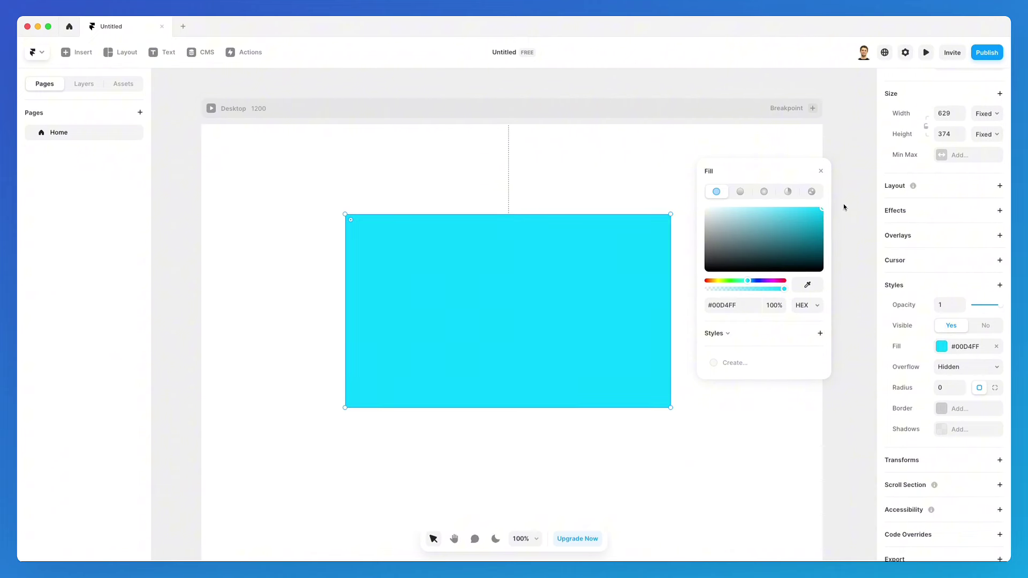
Shift the frame's fill hue to the deep blue #1900FF, trying the fill opacity and keeping it at 100%
{"action": "mouse_move", "coordinate": [749, 281]}
{"action": "left_mouse_down"}
{"action": "mouse_move", "coordinate": [772, 282]}
{"action": "mouse_move", "coordinate": [762, 284]}
{"action": "left_mouse_up"}
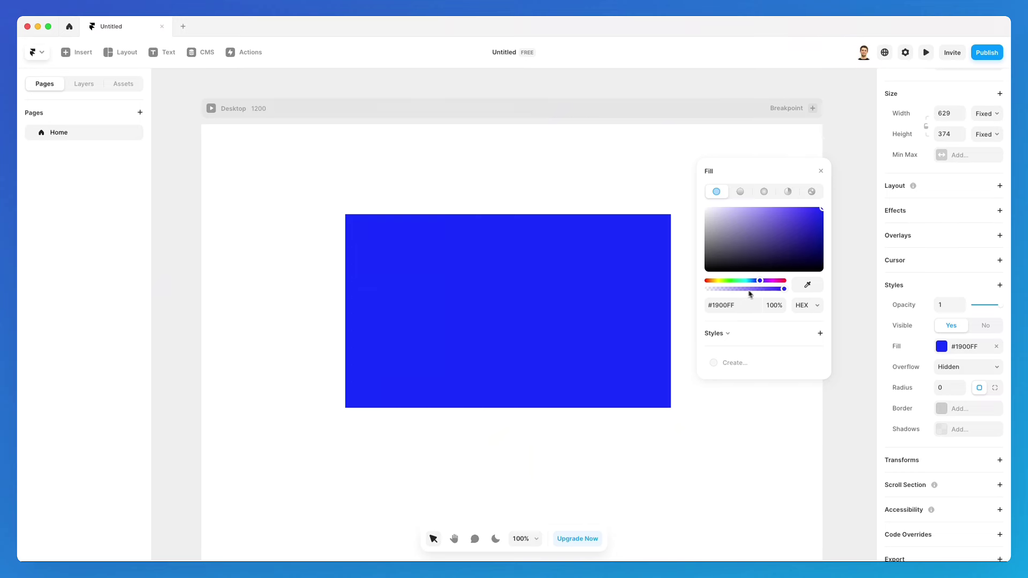
{"action": "left_click", "coordinate": [772, 289]}
{"action": "mouse_move", "coordinate": [777, 293]}
{"action": "left_mouse_down"}
{"action": "mouse_move", "coordinate": [707, 295]}
{"action": "mouse_move", "coordinate": [792, 293]}
{"action": "left_mouse_up"}
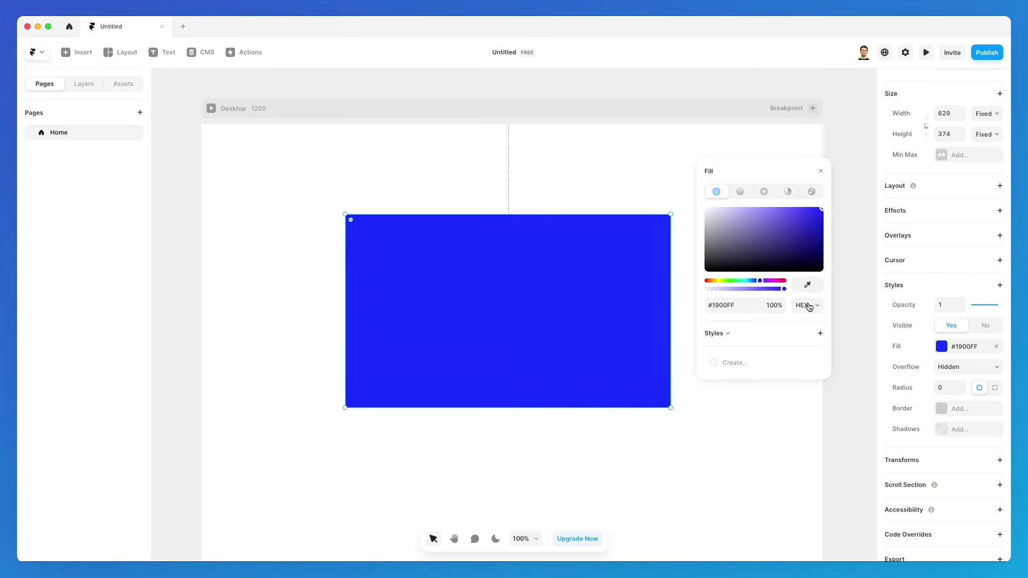
Show the fill color values as RGB and as HSL, and return the color format to HEX
{"action": "left_click", "coordinate": [809, 307]}
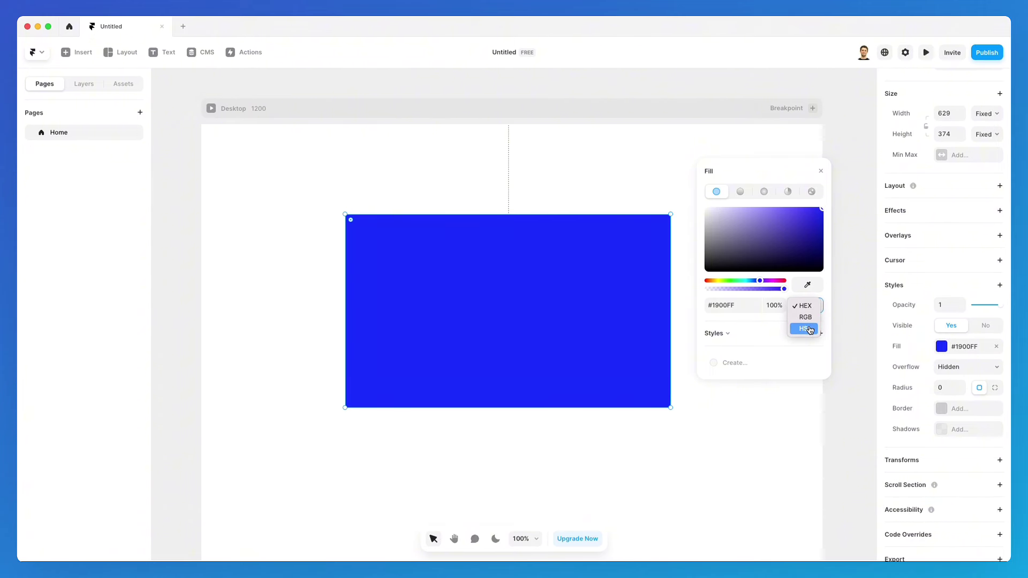
{"action": "left_click", "coordinate": [809, 318]}
{"action": "left_click", "coordinate": [810, 309]}
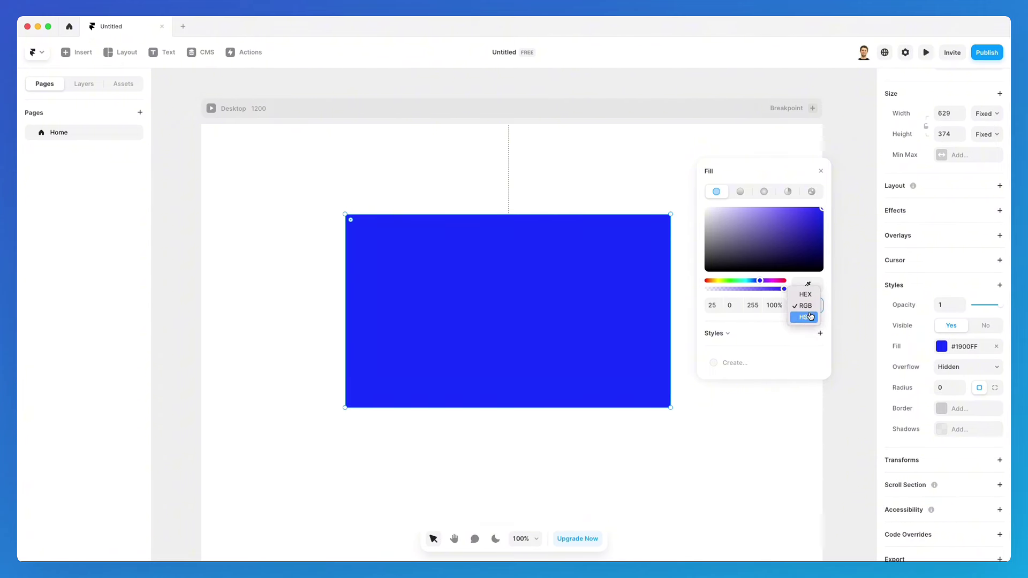
{"action": "left_click", "coordinate": [809, 316]}
{"action": "left_click", "coordinate": [809, 310]}
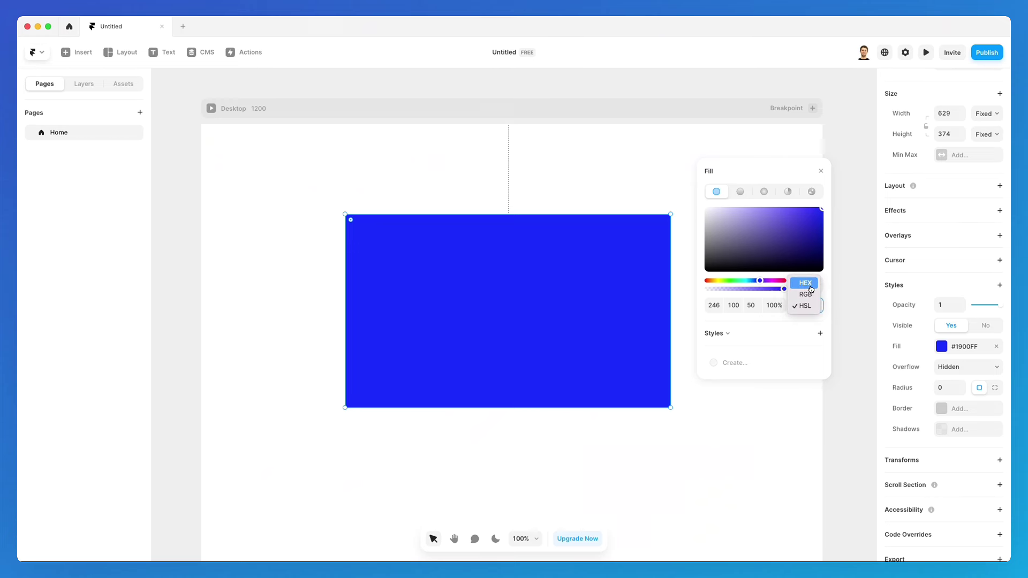
{"action": "left_click", "coordinate": [810, 290]}
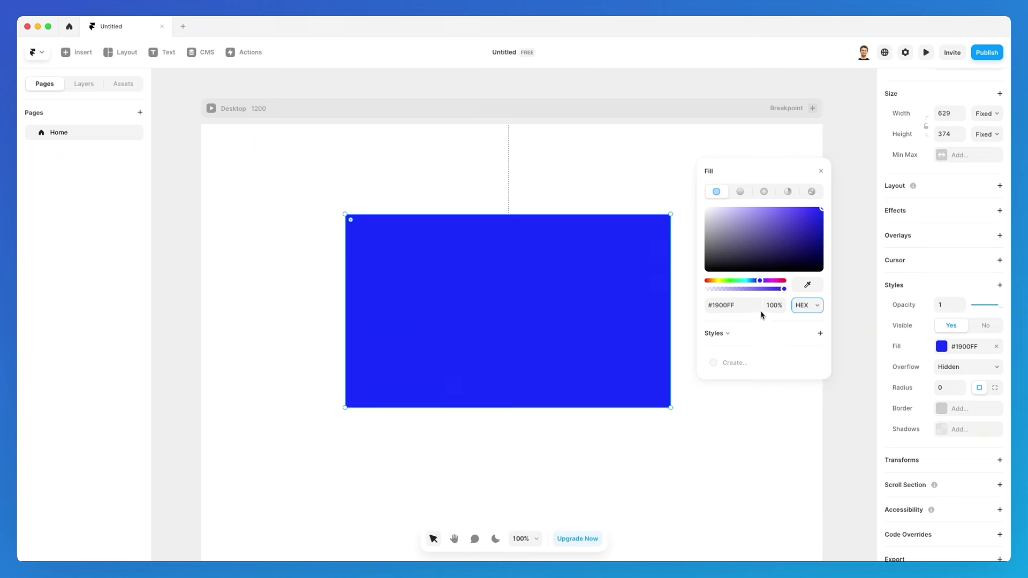
Sample the grey canvas beside the page with the eyedropper as the frame's fill, #EEEEEE, and close the fill settings
{"action": "left_click", "coordinate": [816, 286]}
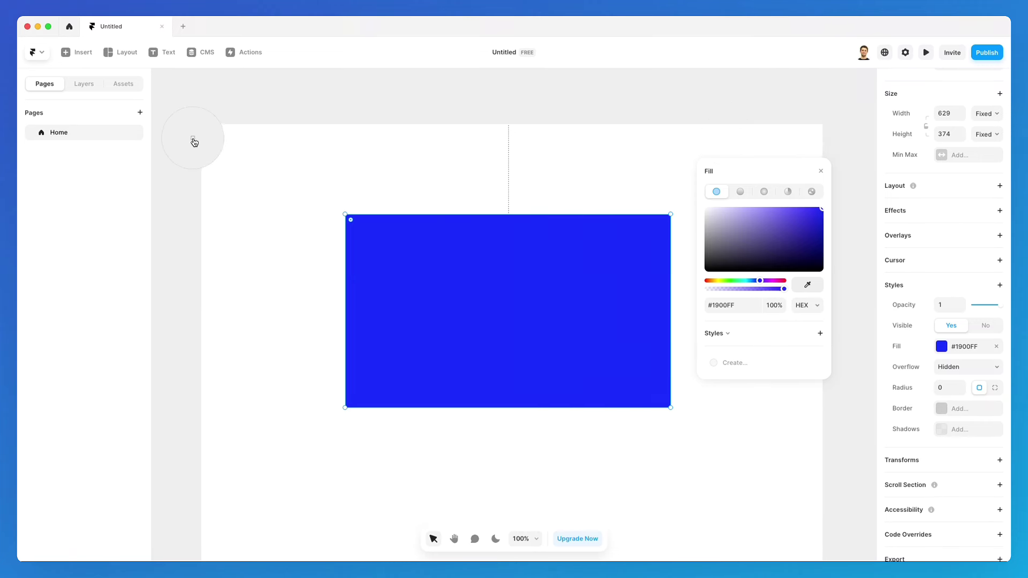
{"action": "left_click", "coordinate": [185, 156]}
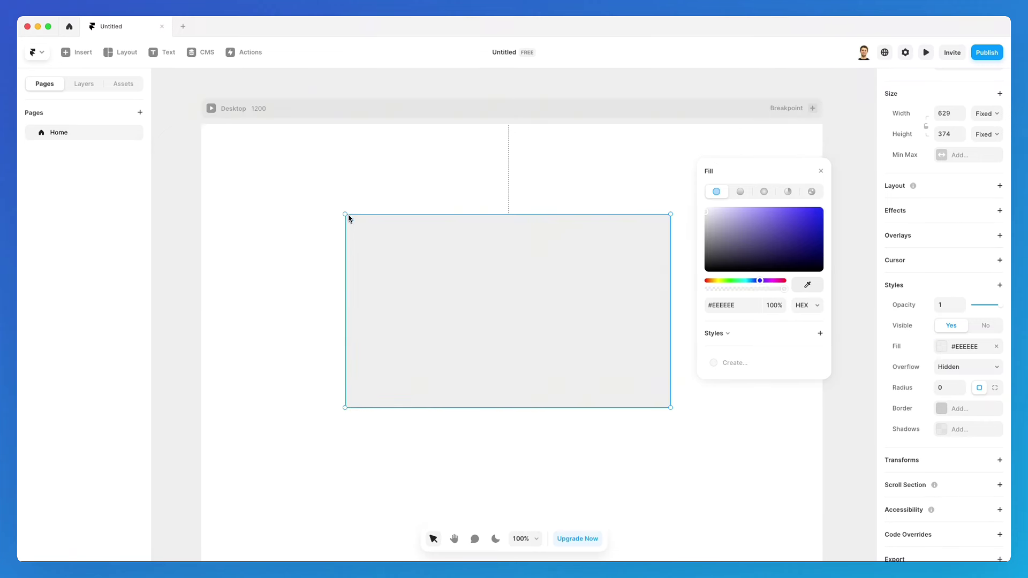
{"action": "key", "text": "Escape"}
{"action": "left_click", "coordinate": [421, 224]}
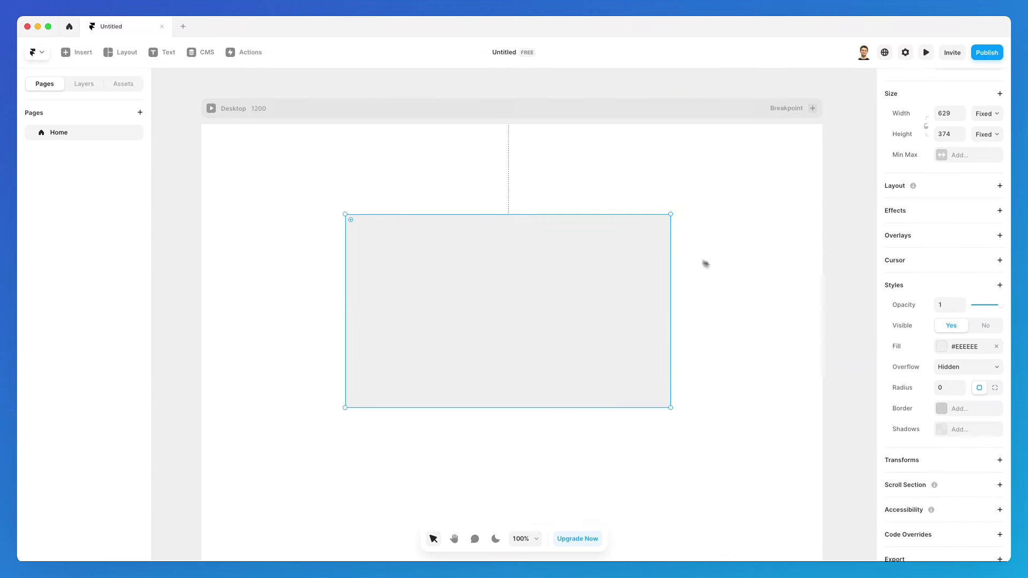
Reopen the frame's fill and sample the grey canvas above the page with the eyedropper
{"action": "left_click", "coordinate": [954, 356]}
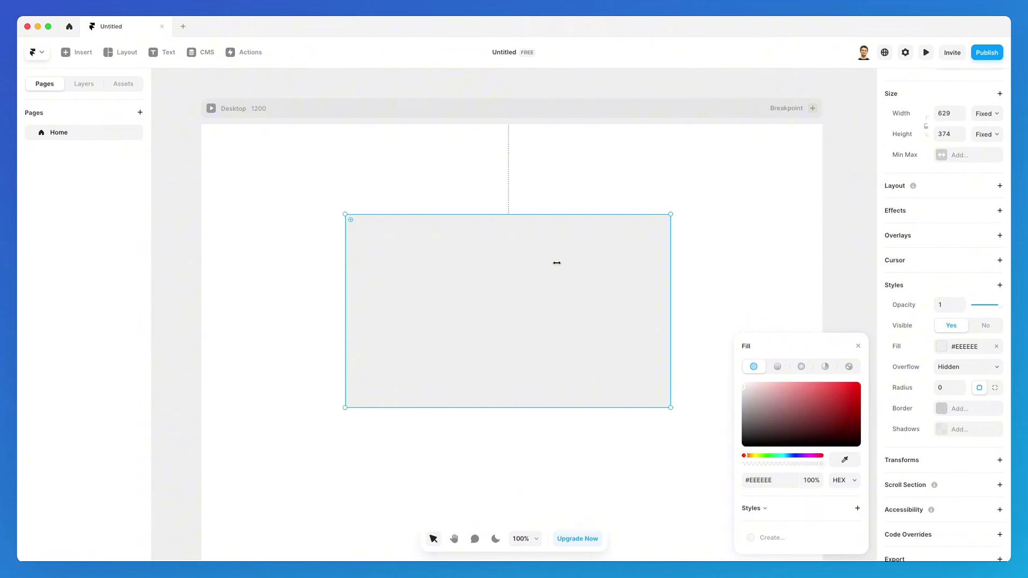
{"action": "key", "text": "i"}
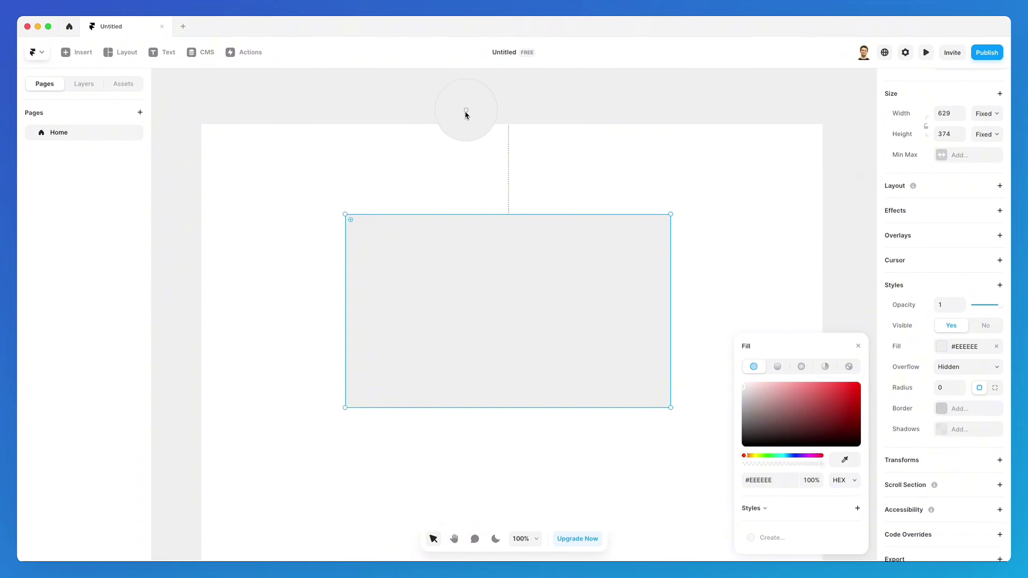
{"action": "left_click", "coordinate": [476, 114]}
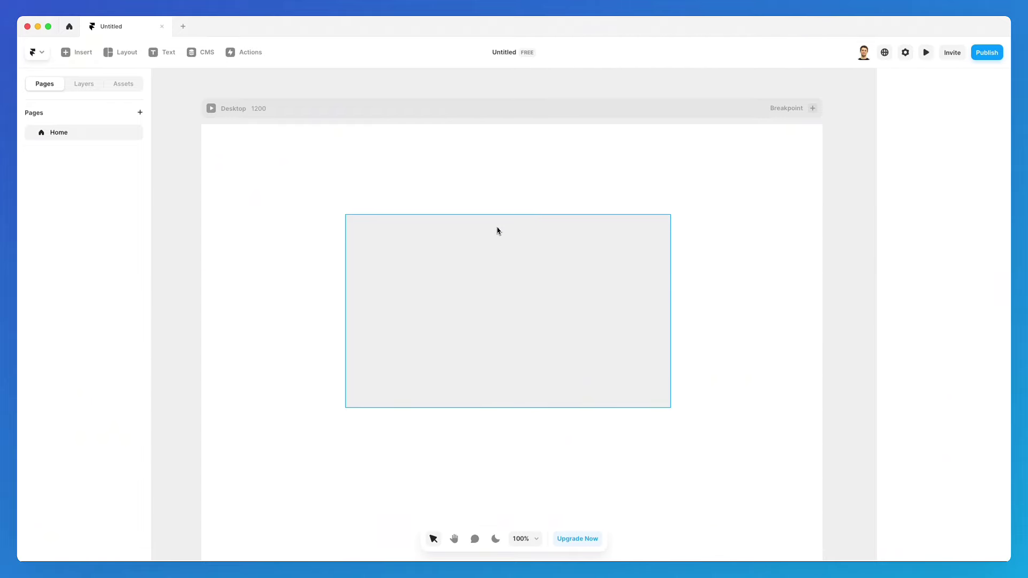
Change the frame's fill to a linear gradient starting in blue #0048FF, with the fill settings moved closer to the frame
{"action": "left_click", "coordinate": [496, 226]}
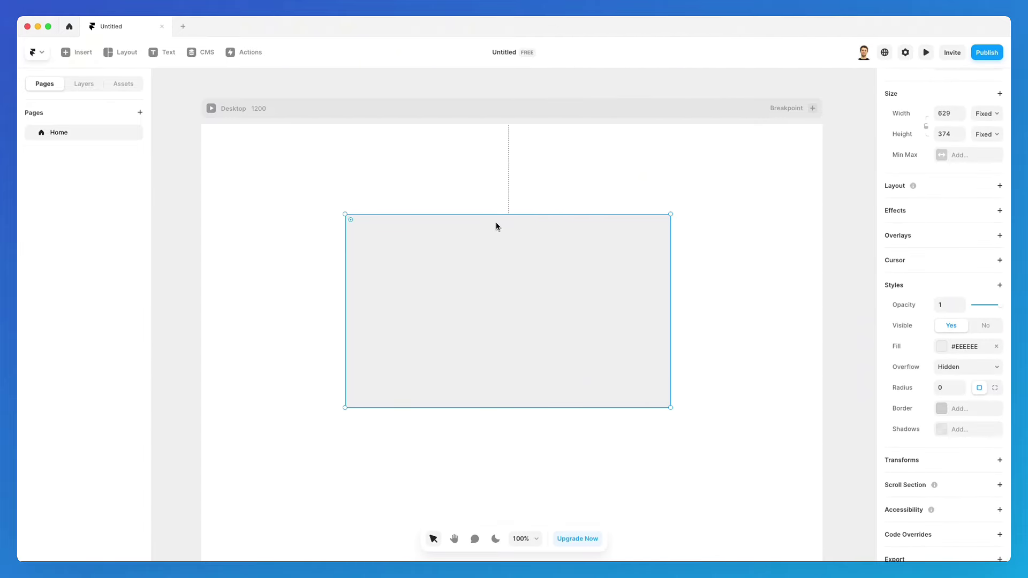
{"action": "left_click", "coordinate": [940, 347]}
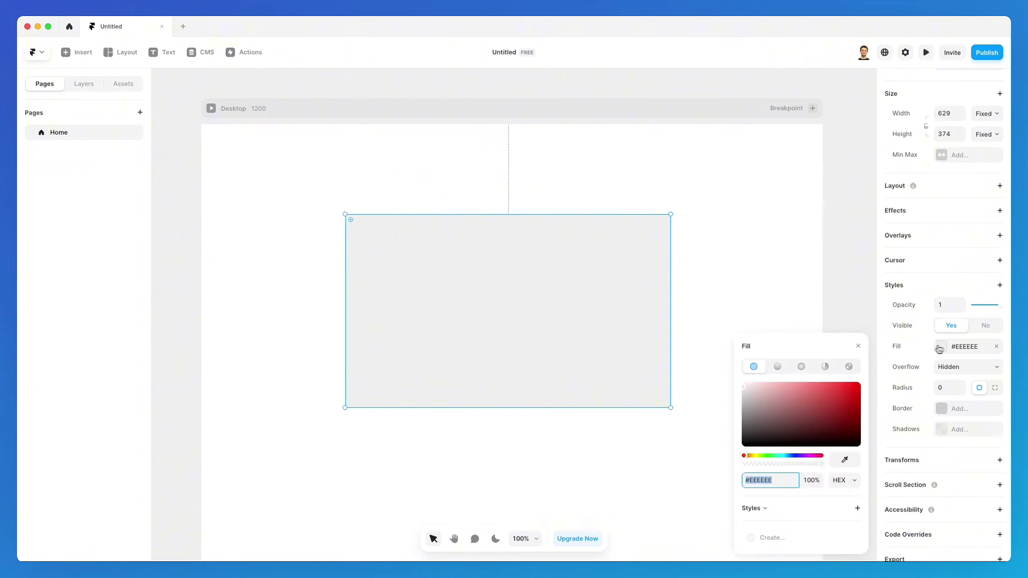
{"action": "left_click", "coordinate": [780, 370]}
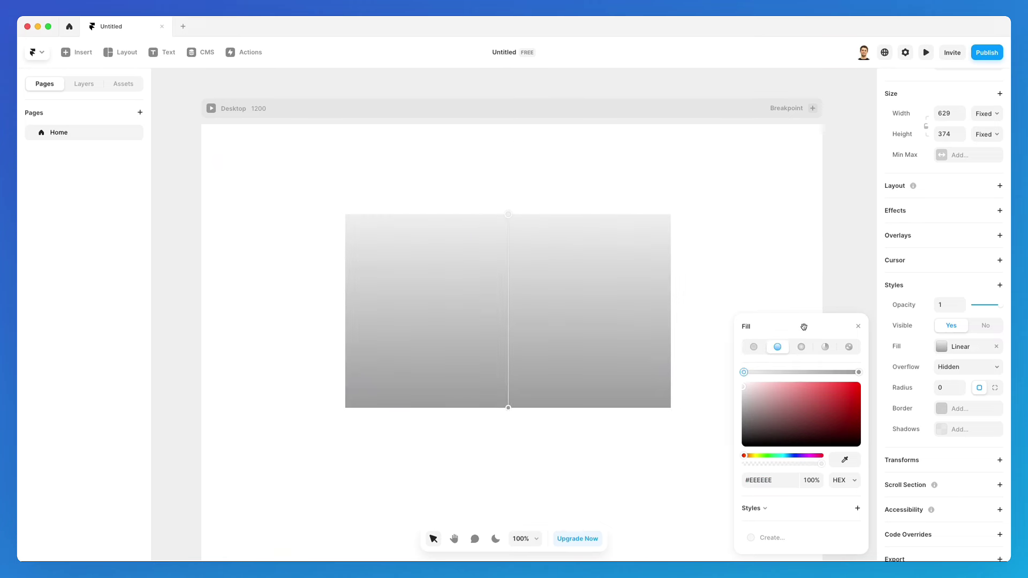
{"action": "left_click_drag", "start_coordinate": [802, 346], "coordinate": [718, 159]}
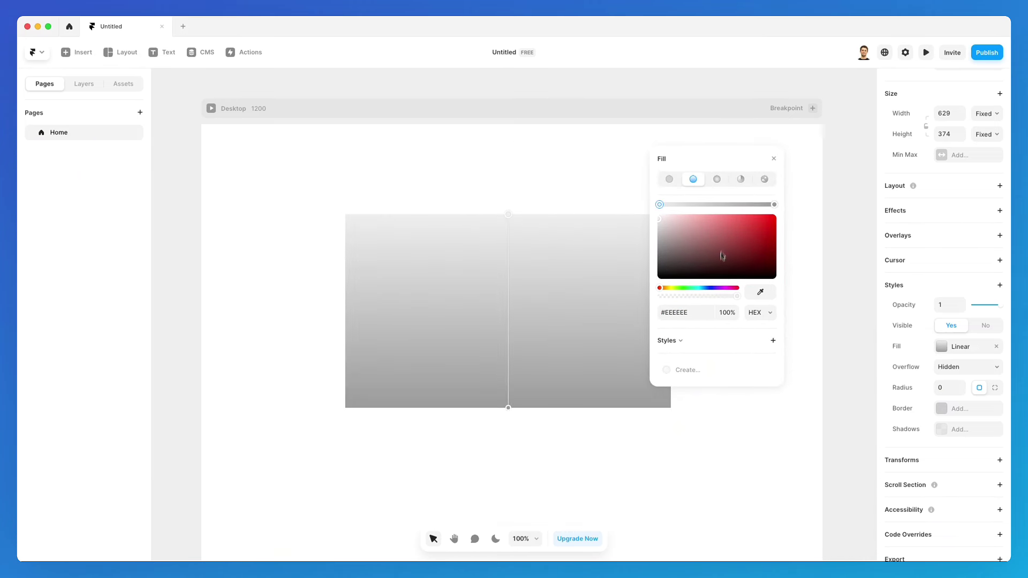
{"action": "left_click_drag", "start_coordinate": [738, 241], "coordinate": [794, 202]}
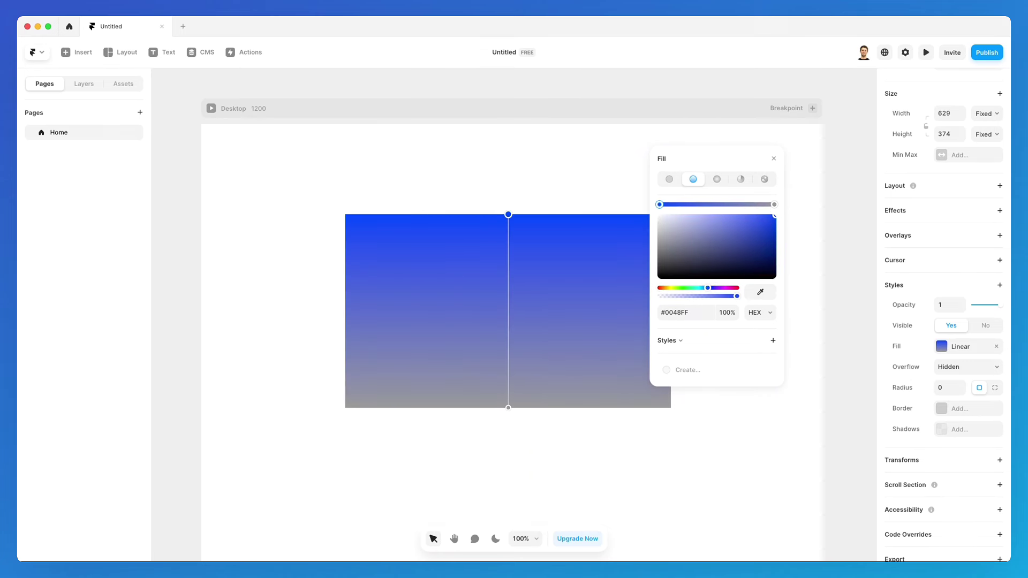
Set the linear gradient's end stop to the bright cyan #00E1FF
{"action": "left_click", "coordinate": [773, 204]}
{"action": "left_click_drag", "start_coordinate": [729, 287], "coordinate": [699, 288]}
{"action": "left_click_drag", "start_coordinate": [760, 235], "coordinate": [794, 213]}
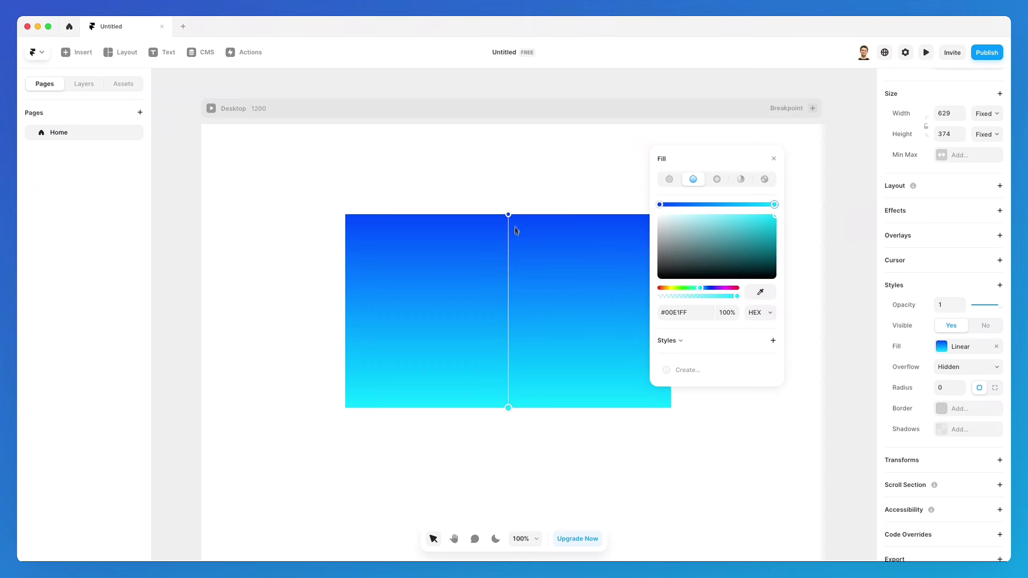
Reverse the linear gradient so cyan is at the frame's upper edge and blue at its lower edge, with the fill settings beside the frame
{"action": "scroll", "coordinate": [512, 213], "scroll_direction": "right", "scroll_amount": 3}
{"action": "scroll", "coordinate": [508, 217], "scroll_direction": "down", "scroll_amount": 1}
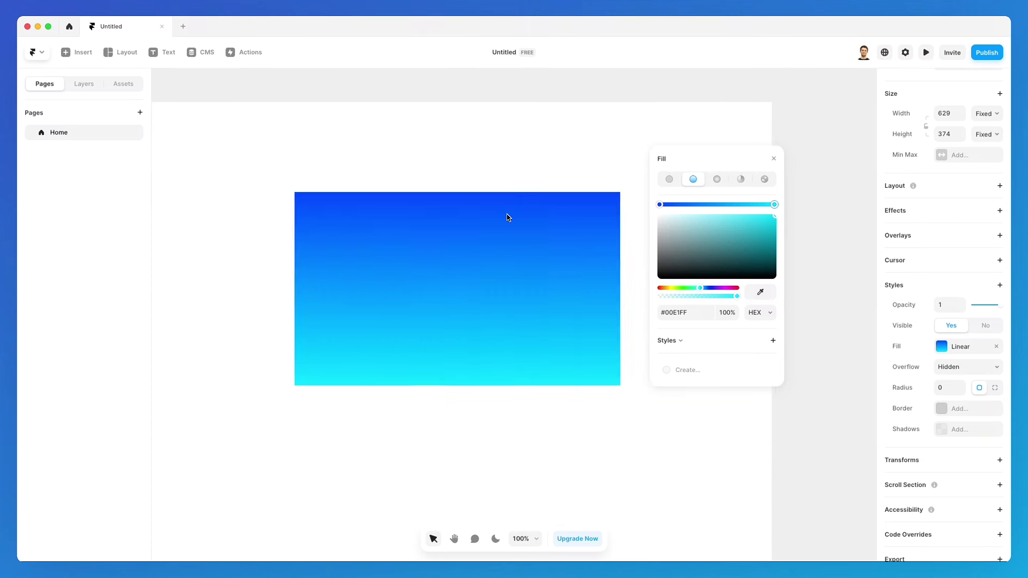
{"action": "left_click", "coordinate": [470, 212]}
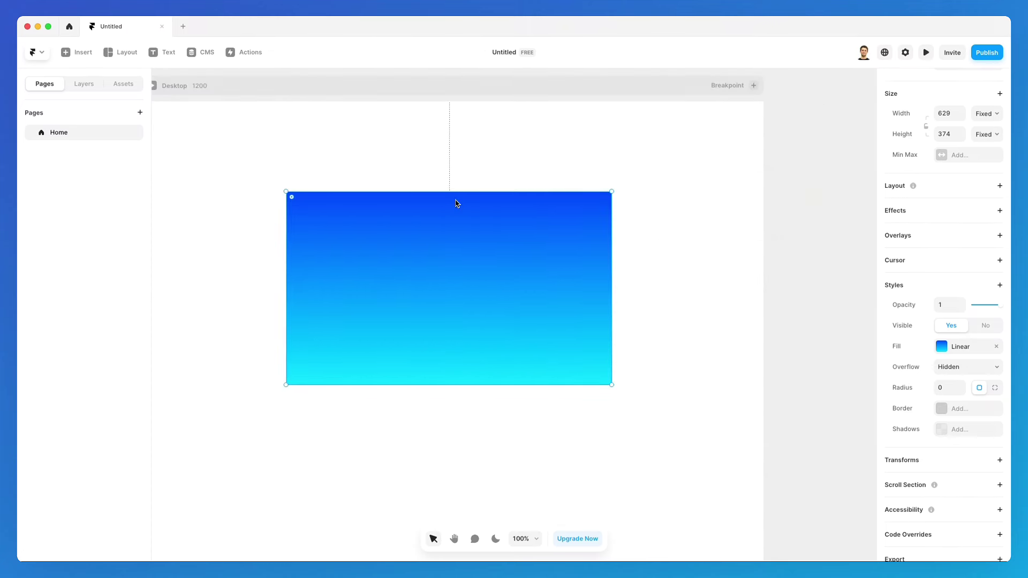
{"action": "left_click", "coordinate": [941, 346]}
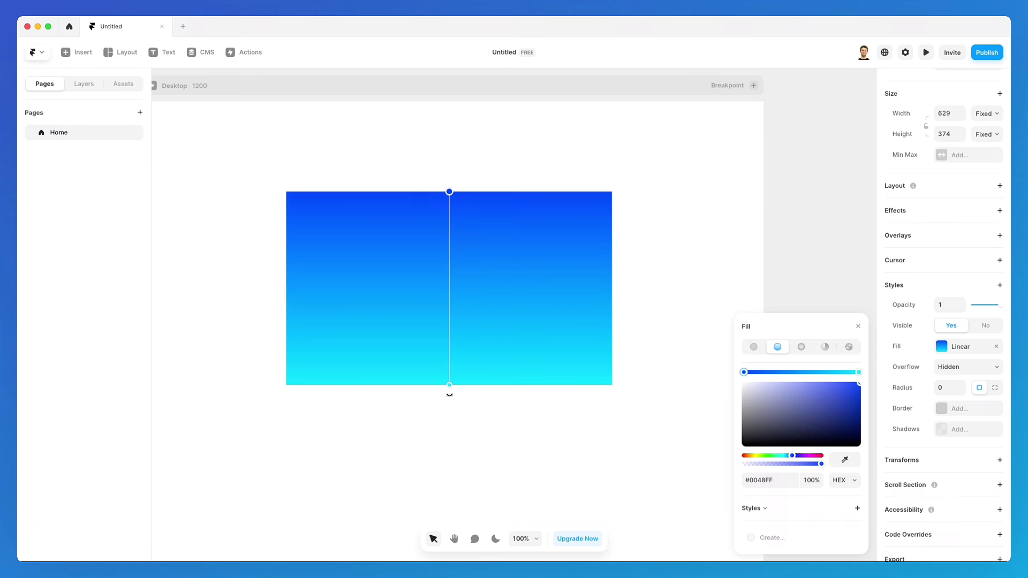
{"action": "left_click_drag", "start_coordinate": [449, 394], "coordinate": [481, 178]}
{"action": "left_click_drag", "start_coordinate": [785, 327], "coordinate": [705, 193]}
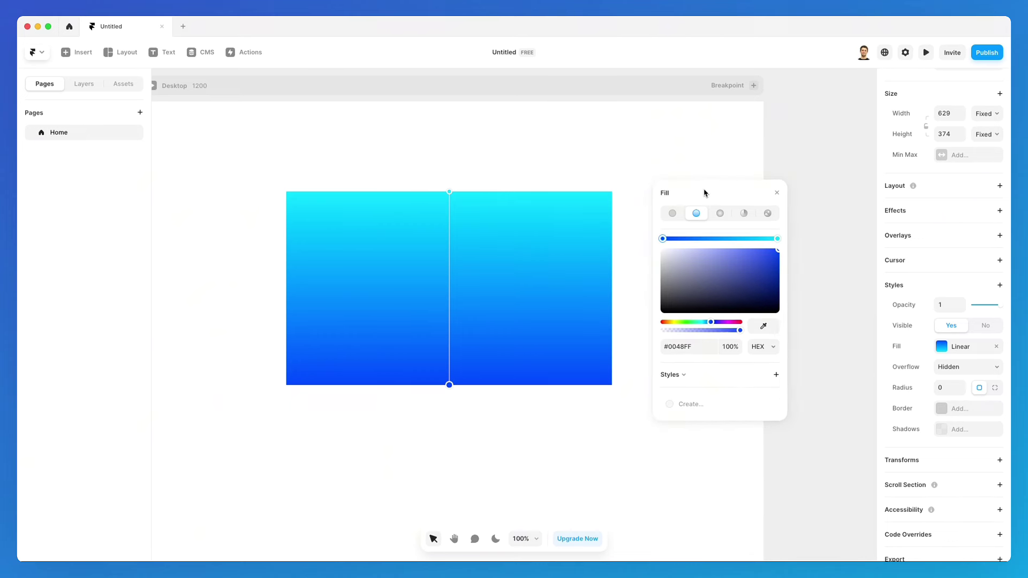
Switch the frame's fill to a radial gradient, reshape its ellipse into a taller circle-like spread and shift its center slightly upward
{"action": "left_click", "coordinate": [721, 215]}
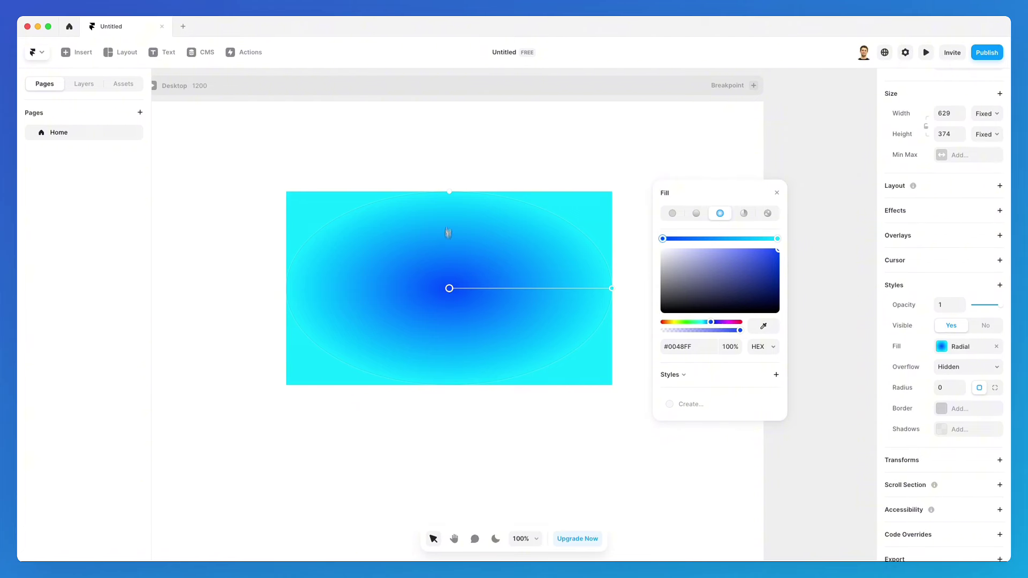
{"action": "left_click_drag", "start_coordinate": [449, 192], "coordinate": [454, 142]}
{"action": "left_click", "coordinate": [611, 288]}
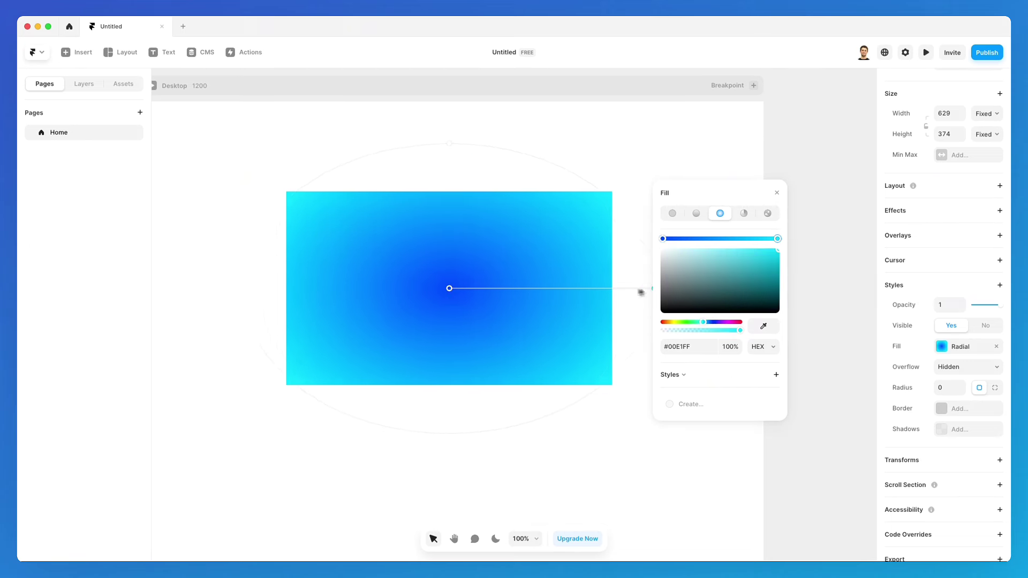
{"action": "mouse_move", "coordinate": [611, 288]}
{"action": "left_mouse_down"}
{"action": "mouse_move", "coordinate": [518, 294]}
{"action": "mouse_move", "coordinate": [644, 294]}
{"action": "mouse_move", "coordinate": [586, 294]}
{"action": "mouse_move", "coordinate": [612, 298]}
{"action": "left_mouse_up"}
{"action": "mouse_move", "coordinate": [450, 146]}
{"action": "left_mouse_down"}
{"action": "mouse_move", "coordinate": [449, 99]}
{"action": "mouse_move", "coordinate": [468, 159]}
{"action": "mouse_move", "coordinate": [449, 138]}
{"action": "left_mouse_up"}
{"action": "mouse_move", "coordinate": [452, 290]}
{"action": "left_mouse_down"}
{"action": "mouse_move", "coordinate": [508, 325]}
{"action": "mouse_move", "coordinate": [522, 362]}
{"action": "mouse_move", "coordinate": [391, 364]}
{"action": "mouse_move", "coordinate": [351, 286]}
{"action": "mouse_move", "coordinate": [377, 235]}
{"action": "mouse_move", "coordinate": [466, 214]}
{"action": "mouse_move", "coordinate": [548, 215]}
{"action": "mouse_move", "coordinate": [589, 241]}
{"action": "mouse_move", "coordinate": [599, 355]}
{"action": "mouse_move", "coordinate": [553, 392]}
{"action": "mouse_move", "coordinate": [396, 395]}
{"action": "mouse_move", "coordinate": [291, 374]}
{"action": "mouse_move", "coordinate": [284, 259]}
{"action": "mouse_move", "coordinate": [332, 284]}
{"action": "mouse_move", "coordinate": [443, 220]}
{"action": "mouse_move", "coordinate": [550, 259]}
{"action": "mouse_move", "coordinate": [449, 324]}
{"action": "mouse_move", "coordinate": [446, 276]}
{"action": "left_mouse_up"}
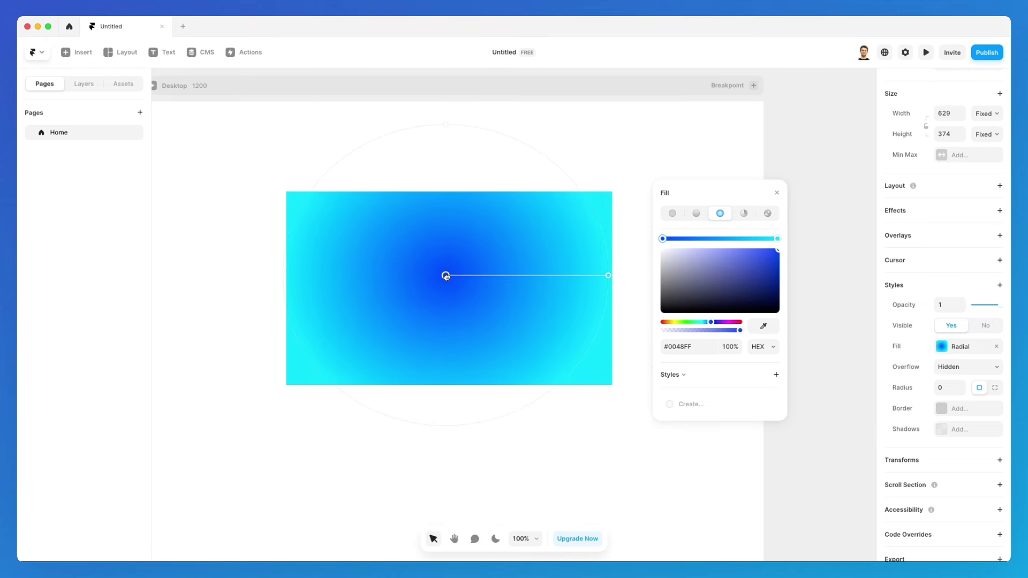
Switch the frame's fill to a conic gradient and move its center point to the middle of the frame
{"action": "left_click", "coordinate": [745, 214]}
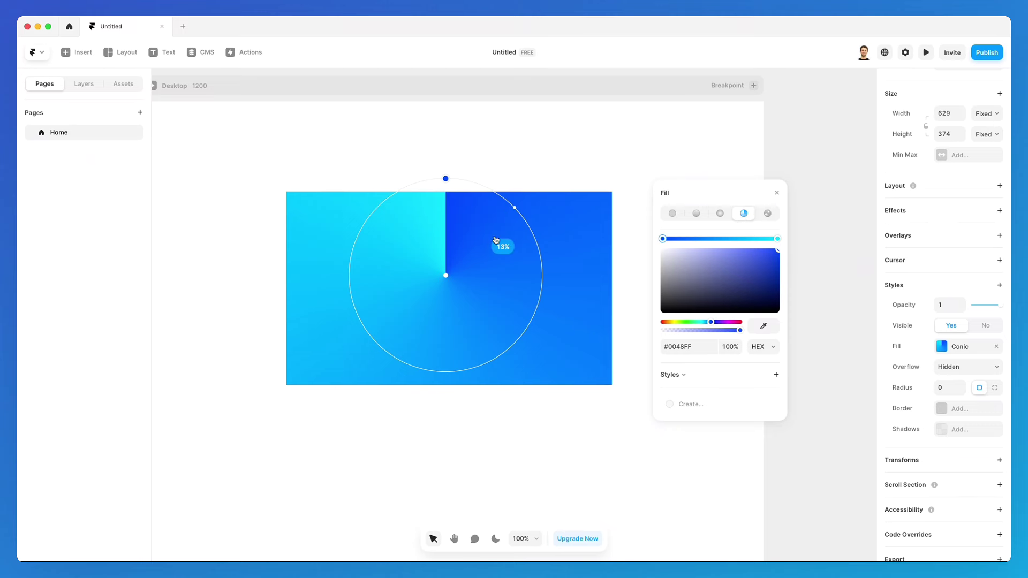
{"action": "left_click", "coordinate": [506, 184]}
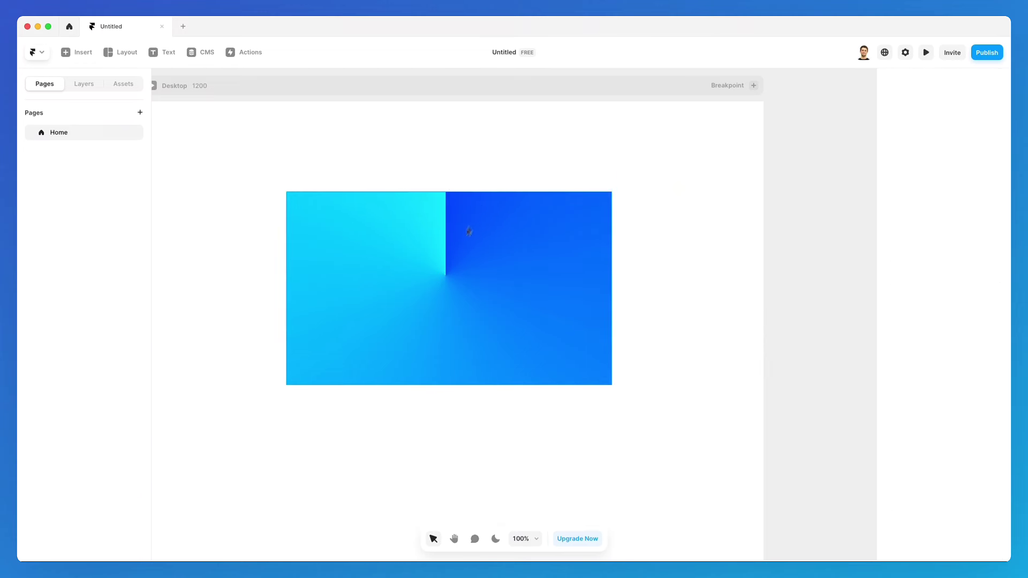
{"action": "left_click", "coordinate": [454, 270]}
{"action": "left_click", "coordinate": [946, 352]}
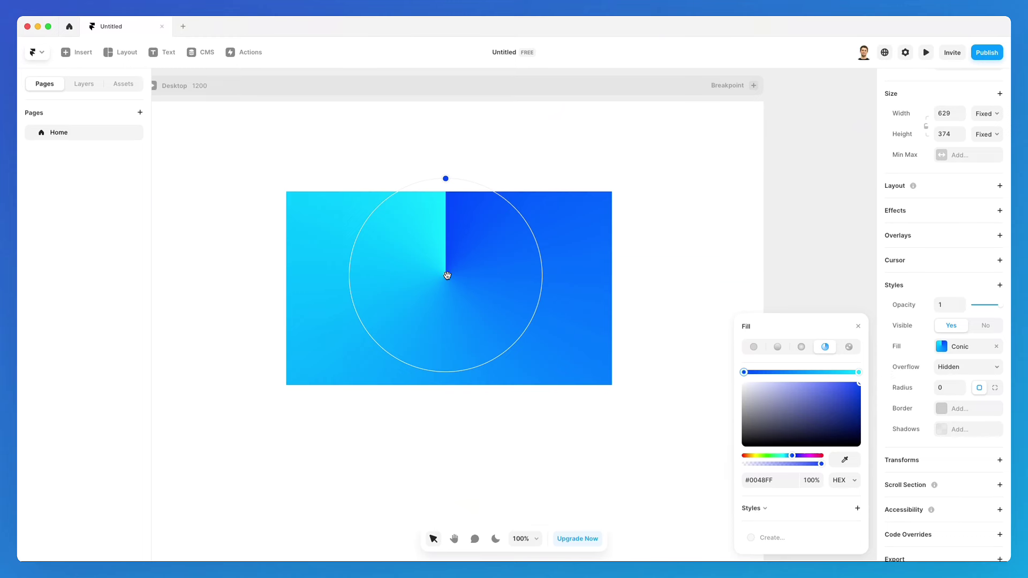
{"action": "mouse_move", "coordinate": [447, 275]}
{"action": "left_mouse_down"}
{"action": "mouse_move", "coordinate": [516, 300]}
{"action": "mouse_move", "coordinate": [494, 351]}
{"action": "mouse_move", "coordinate": [376, 352]}
{"action": "mouse_move", "coordinate": [347, 315]}
{"action": "mouse_move", "coordinate": [348, 294]}
{"action": "mouse_move", "coordinate": [429, 255]}
{"action": "mouse_move", "coordinate": [503, 255]}
{"action": "mouse_move", "coordinate": [544, 294]}
{"action": "mouse_move", "coordinate": [420, 328]}
{"action": "mouse_move", "coordinate": [427, 287]}
{"action": "mouse_move", "coordinate": [480, 273]}
{"action": "mouse_move", "coordinate": [436, 294]}
{"action": "mouse_move", "coordinate": [449, 286]}
{"action": "left_mouse_up"}
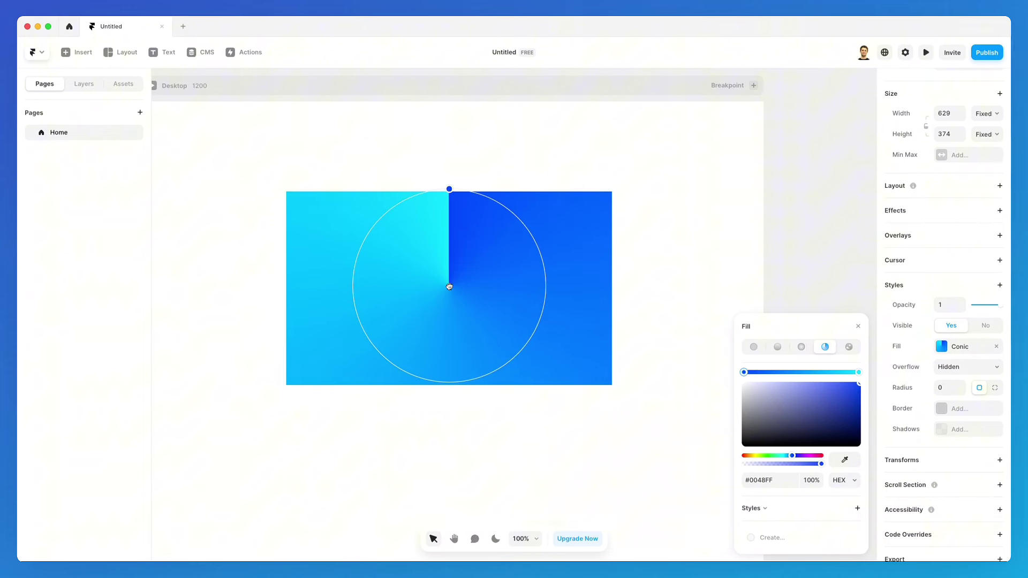
Add two color stops to the conic gradient ring, one at its lower right and one at its lower left
{"action": "left_click", "coordinate": [545, 275]}
{"action": "left_click_drag", "start_coordinate": [545, 275], "coordinate": [528, 343]}
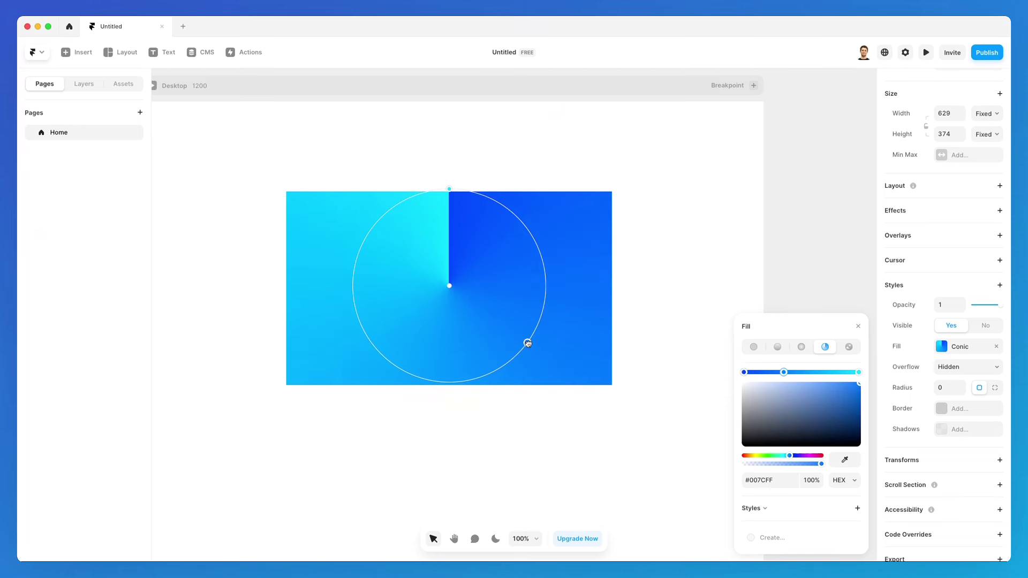
{"action": "left_click", "coordinate": [358, 320]}
Color the conic gradient's lower-right stop purple #B700FF and its lower-left stop blue #0095FF
{"action": "left_click", "coordinate": [784, 373]}
{"action": "left_click", "coordinate": [802, 456]}
{"action": "left_click_drag", "start_coordinate": [806, 459], "coordinate": [806, 459]}
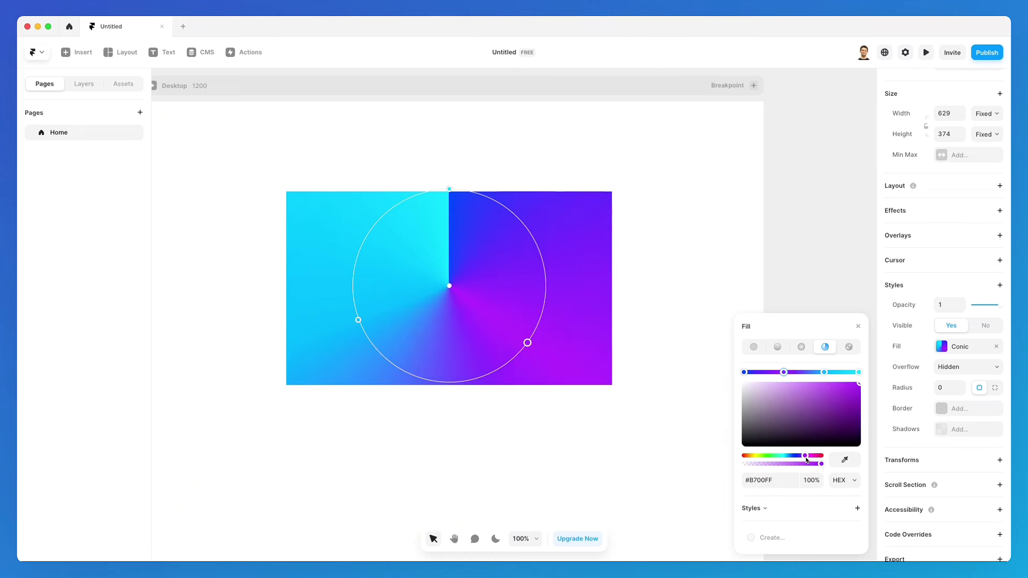
{"action": "left_click", "coordinate": [825, 372]}
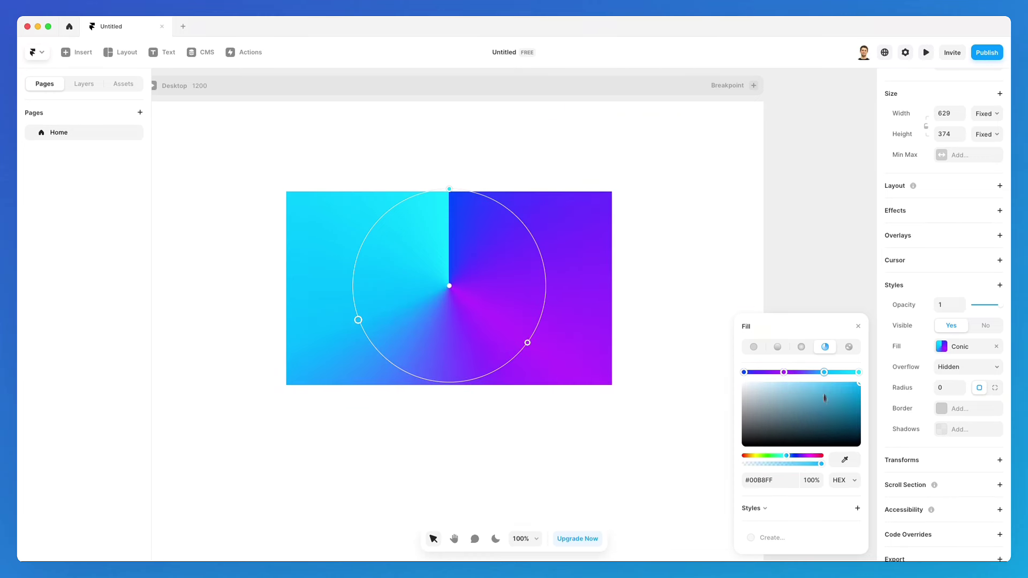
{"action": "mouse_move", "coordinate": [795, 461]}
{"action": "left_mouse_down"}
{"action": "mouse_move", "coordinate": [822, 456]}
{"action": "mouse_move", "coordinate": [789, 458]}
{"action": "left_mouse_up"}
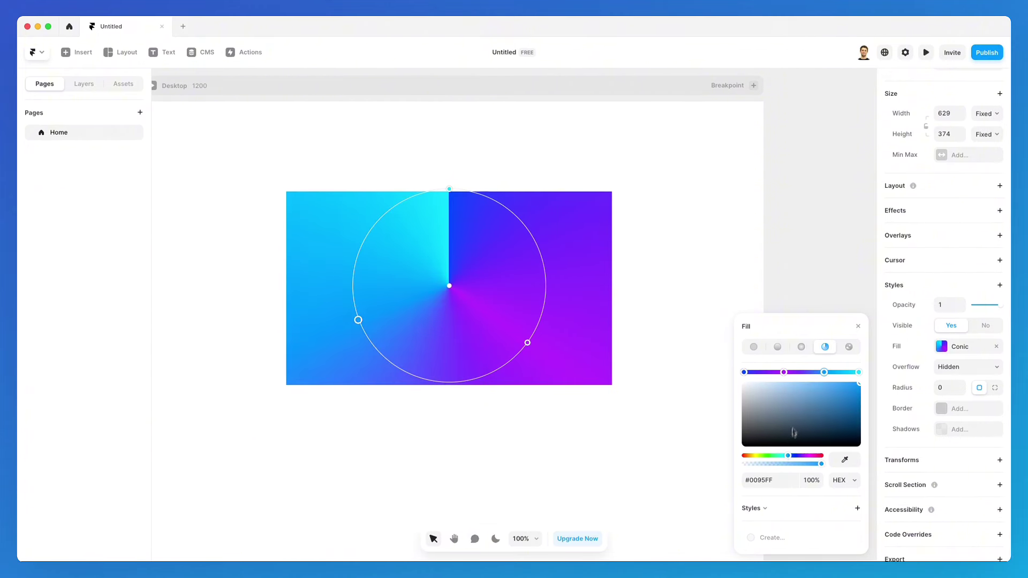
Switch the fill to a linear gradient, move the light blue stop upward and add a pink #FF0D9E stop at 16%
{"action": "left_click", "coordinate": [777, 347]}
{"action": "left_click_drag", "start_coordinate": [449, 250], "coordinate": [449, 232]}
{"action": "left_click_drag", "start_coordinate": [453, 330], "coordinate": [449, 354]}
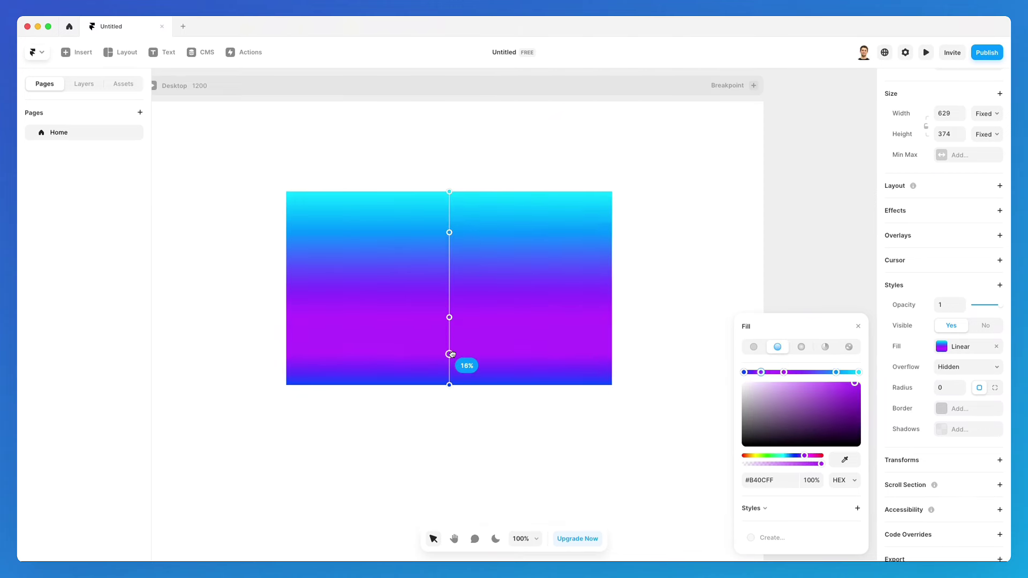
{"action": "left_click_drag", "start_coordinate": [809, 455], "coordinate": [815, 458]}
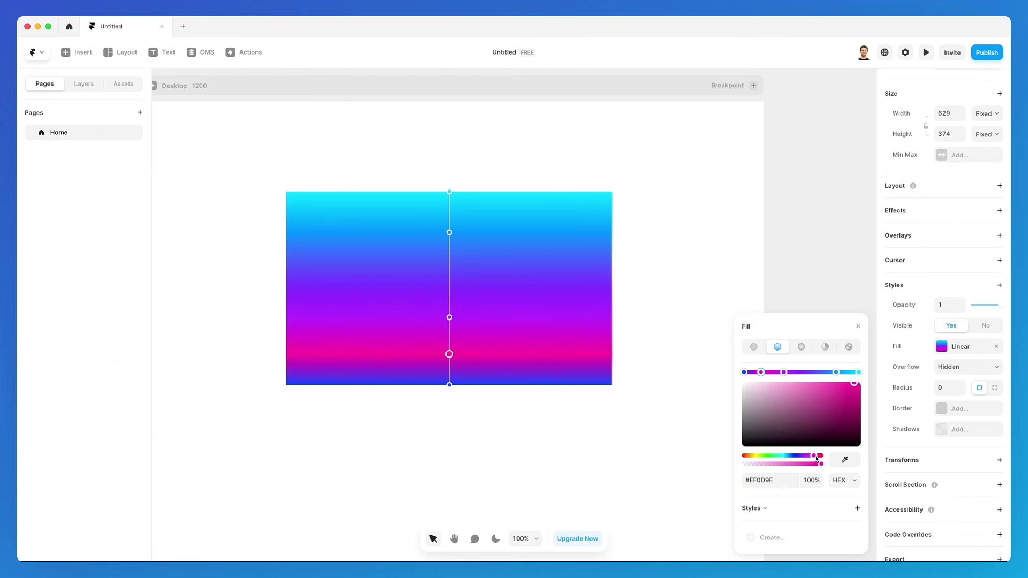
Add a light blue #73B0FF stop between the linear gradient's purple and blue stops, and switch the fill to radial
{"action": "left_click", "coordinate": [814, 373]}
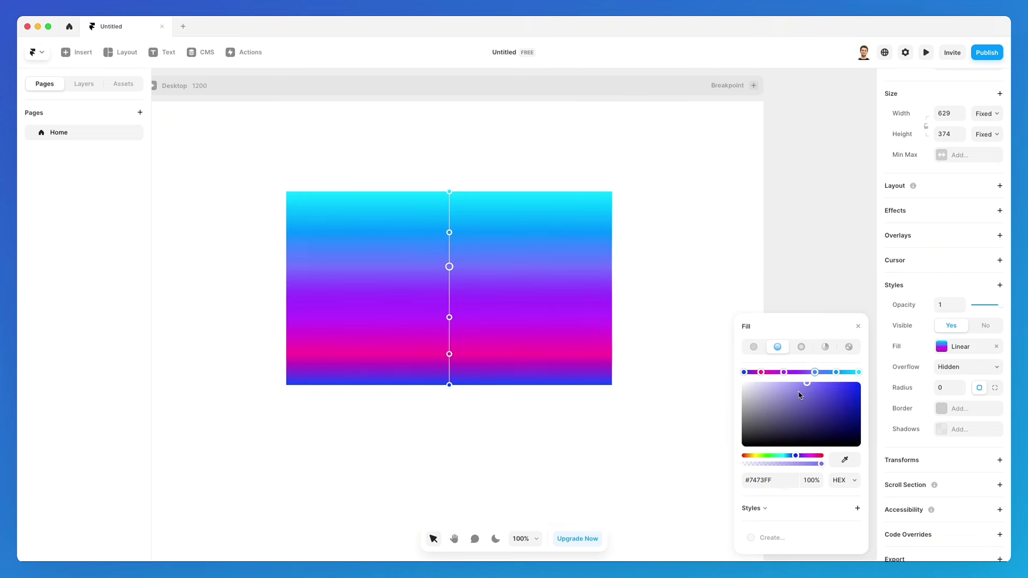
{"action": "left_click_drag", "start_coordinate": [799, 456], "coordinate": [792, 459]}
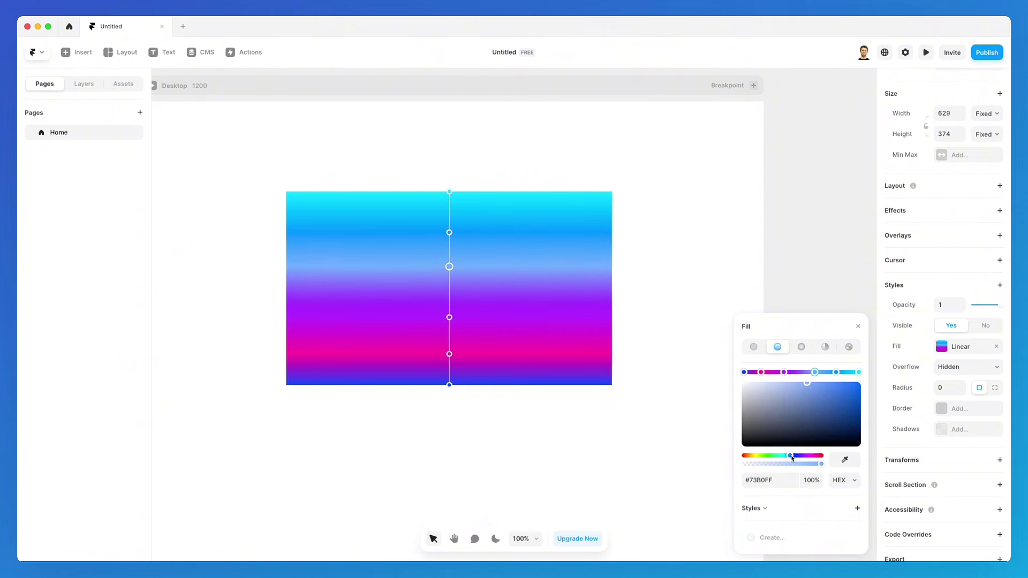
{"action": "left_click", "coordinate": [801, 347]}
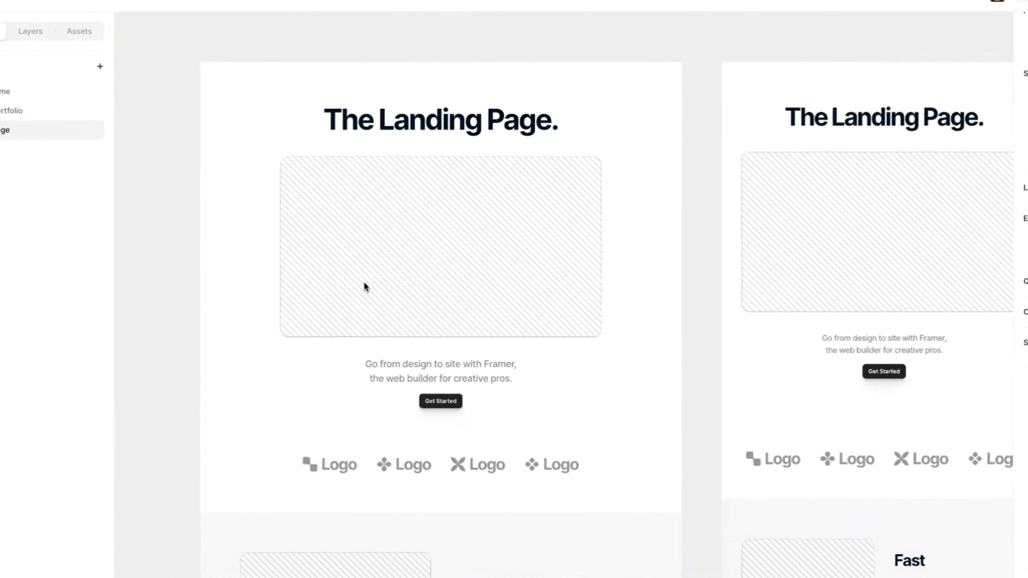
Replace the landing page image frame's existing shadow with a new one and move its settings clear of the image
{"action": "scroll", "coordinate": [364, 287], "scroll_direction": "up", "scroll_amount": 5}
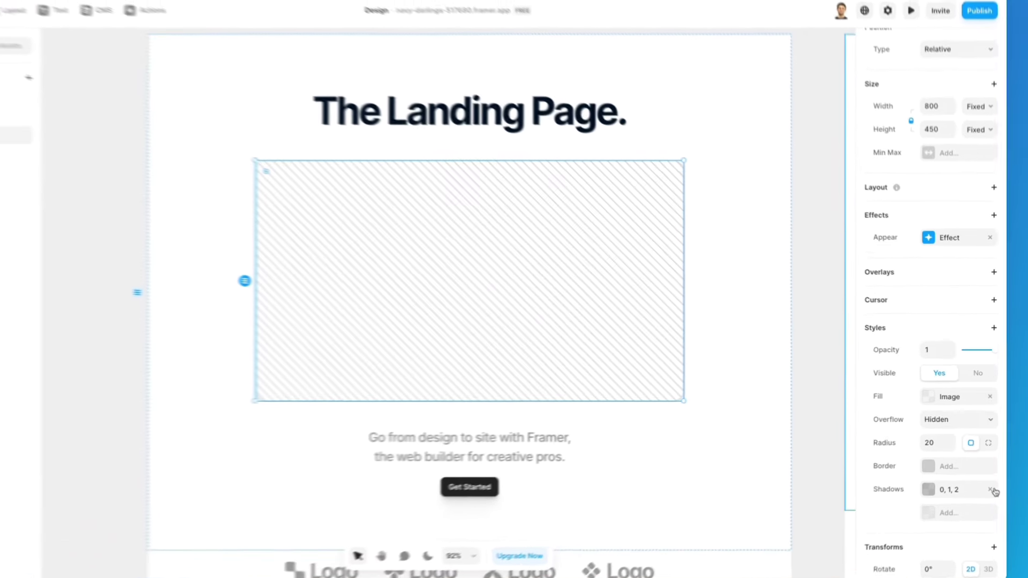
{"action": "left_click", "coordinate": [989, 476]}
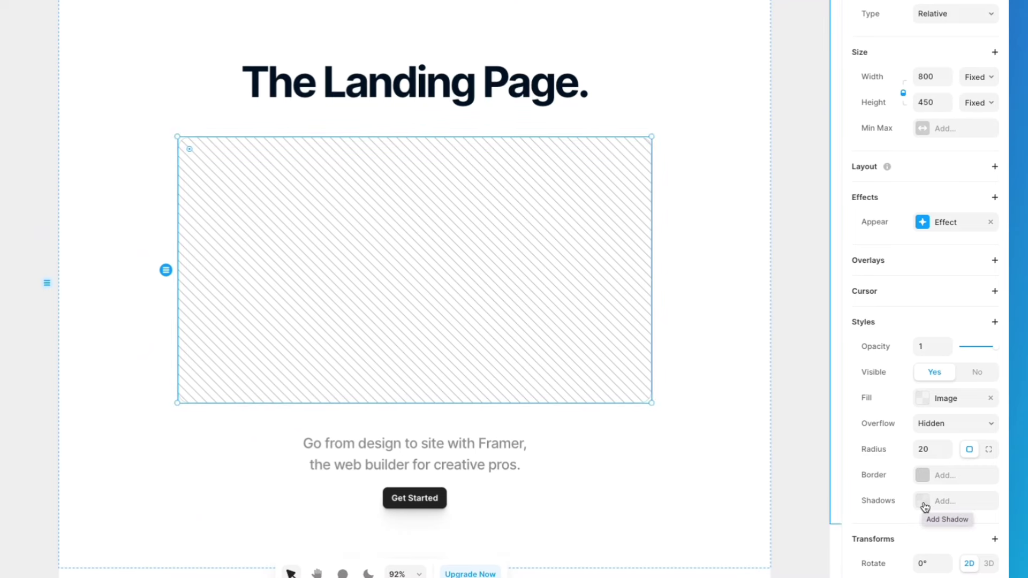
{"action": "left_click", "coordinate": [925, 504]}
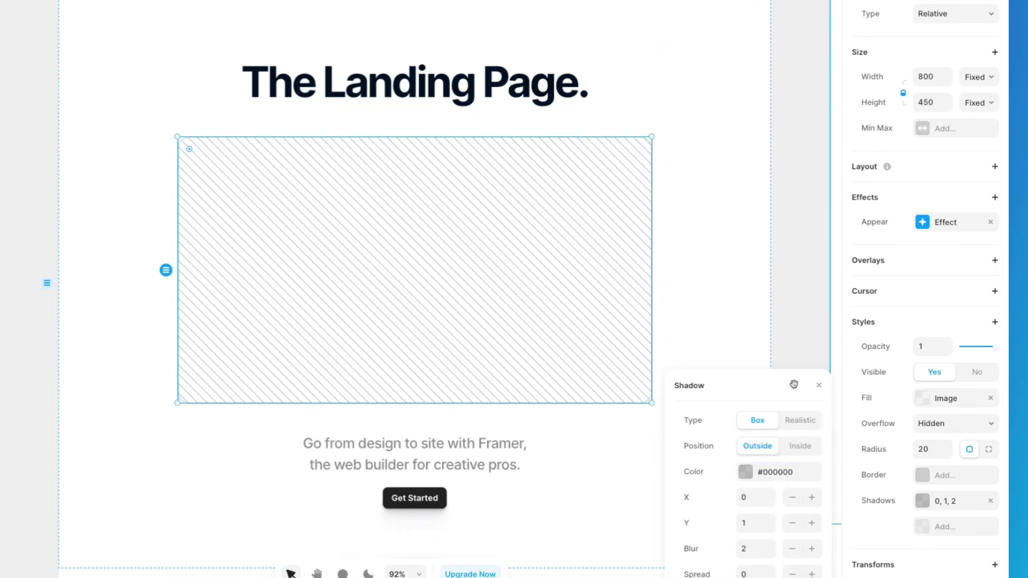
{"action": "left_click_drag", "start_coordinate": [794, 385], "coordinate": [765, 131]}
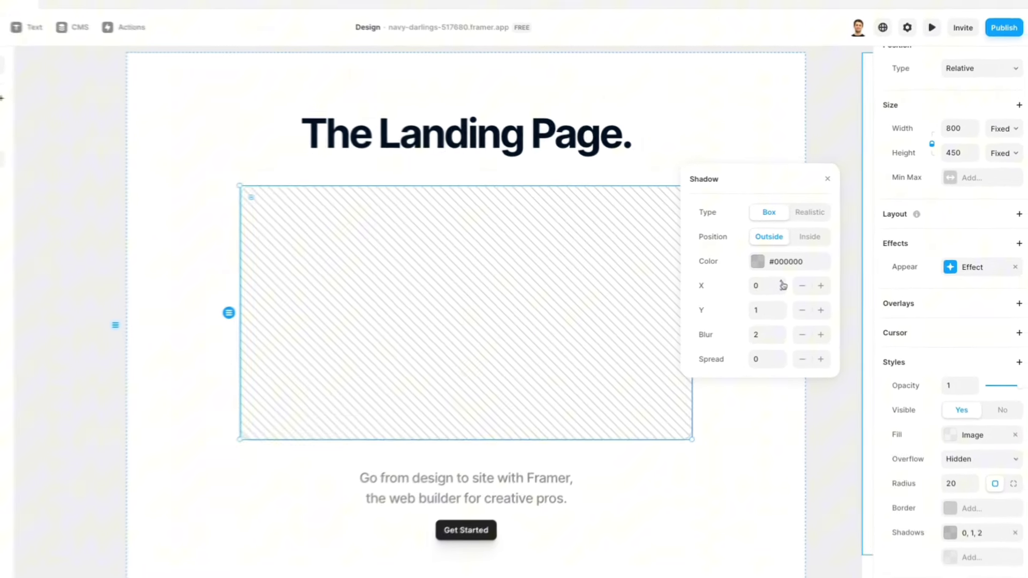
Set the image frame's box shadow to X 15, Y -16 and blur 23
{"action": "left_click_drag", "start_coordinate": [796, 272], "coordinate": [780, 289]}
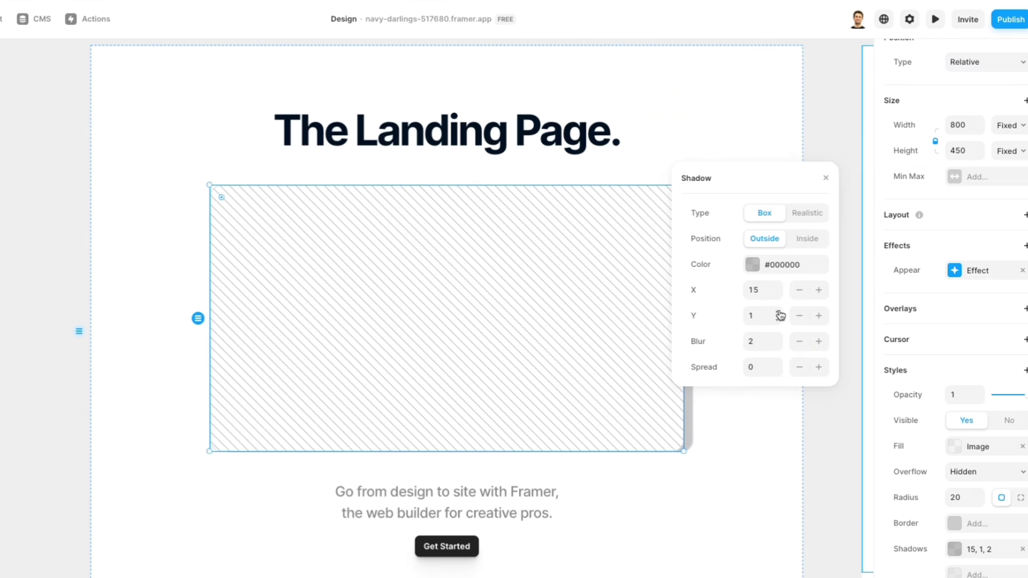
{"action": "mouse_move", "coordinate": [779, 315]}
{"action": "left_mouse_down"}
{"action": "mouse_move", "coordinate": [781, 326]}
{"action": "mouse_move", "coordinate": [780, 316]}
{"action": "left_mouse_up"}
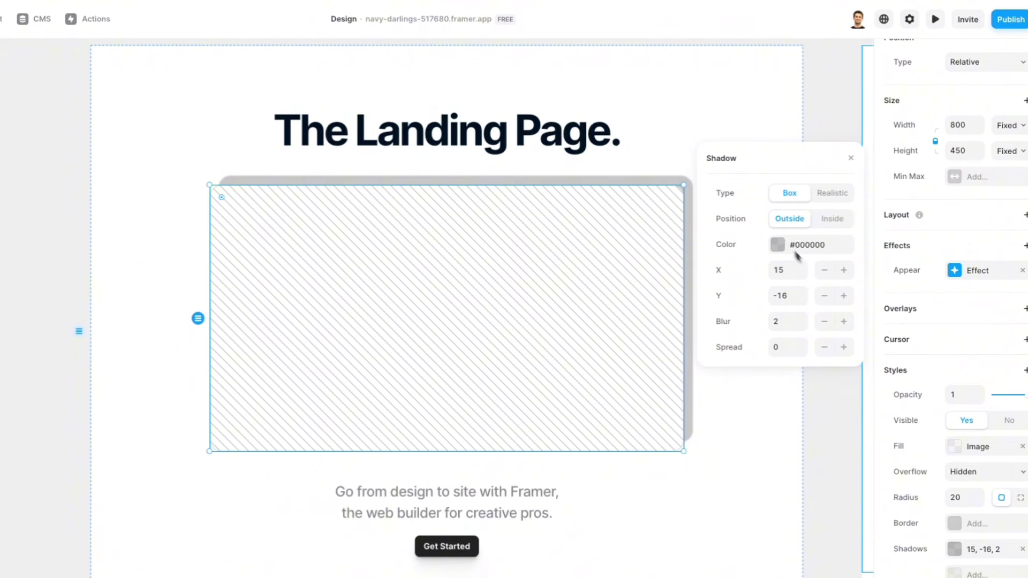
{"action": "left_click_drag", "start_coordinate": [802, 320], "coordinate": [804, 321]}
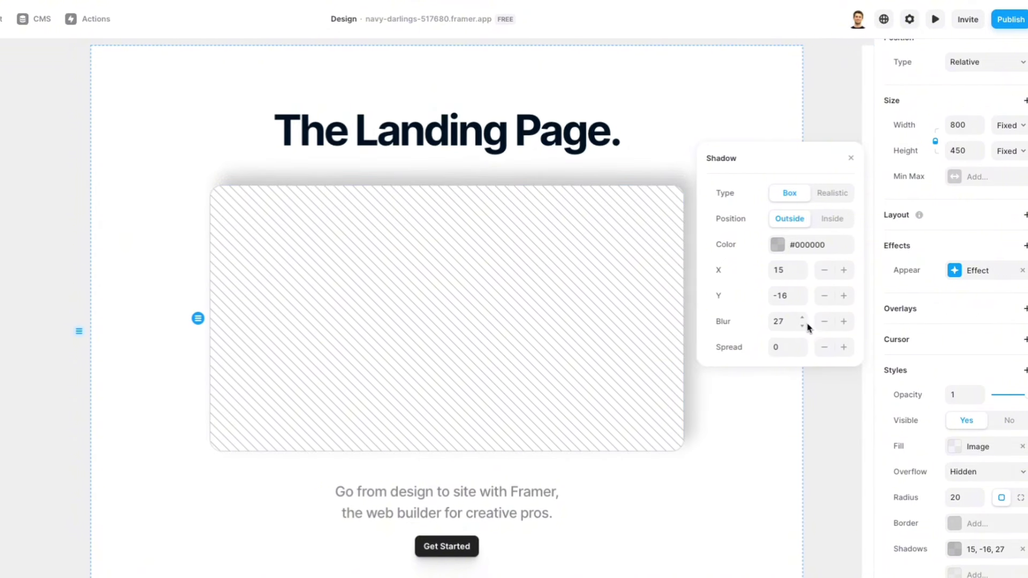
{"action": "left_click", "coordinate": [802, 324]}
{"action": "scroll", "coordinate": [649, 309], "scroll_direction": "right", "scroll_amount": 2}
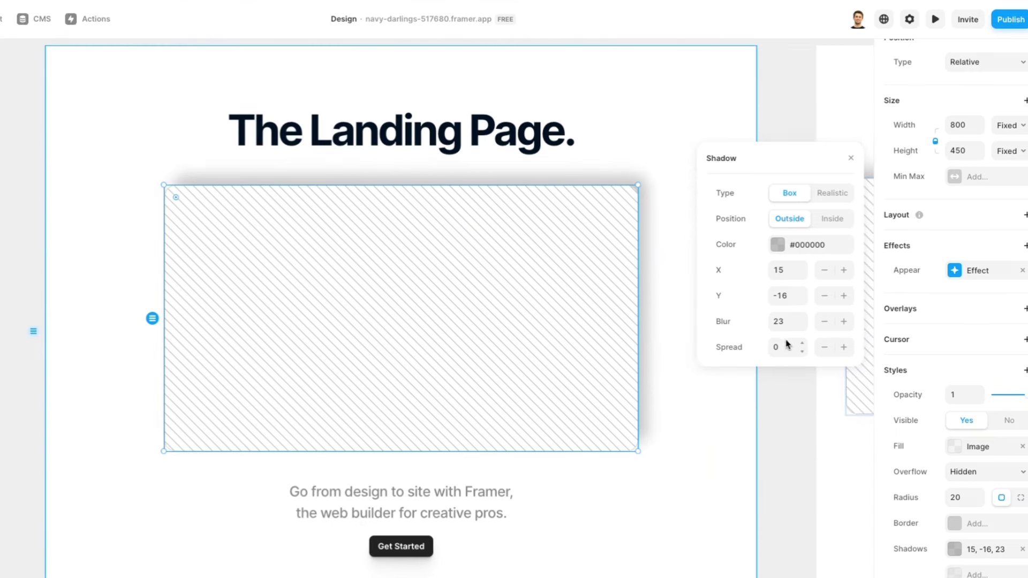
Try a spread of 8 on the box shadow and return it to 0
{"action": "left_click", "coordinate": [803, 344]}
{"action": "left_click", "coordinate": [802, 345]}
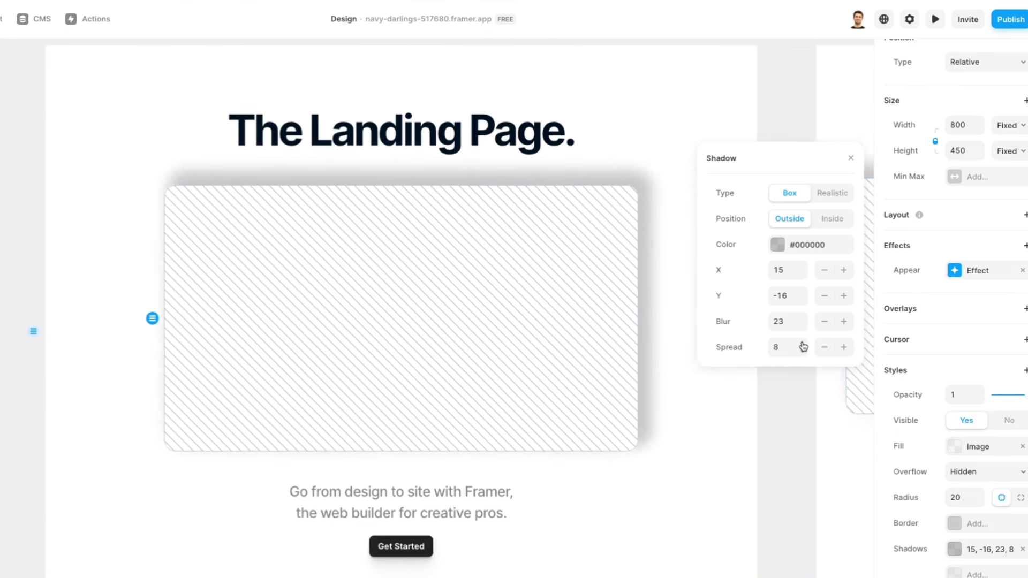
{"action": "left_click_drag", "start_coordinate": [802, 345], "coordinate": [802, 351]}
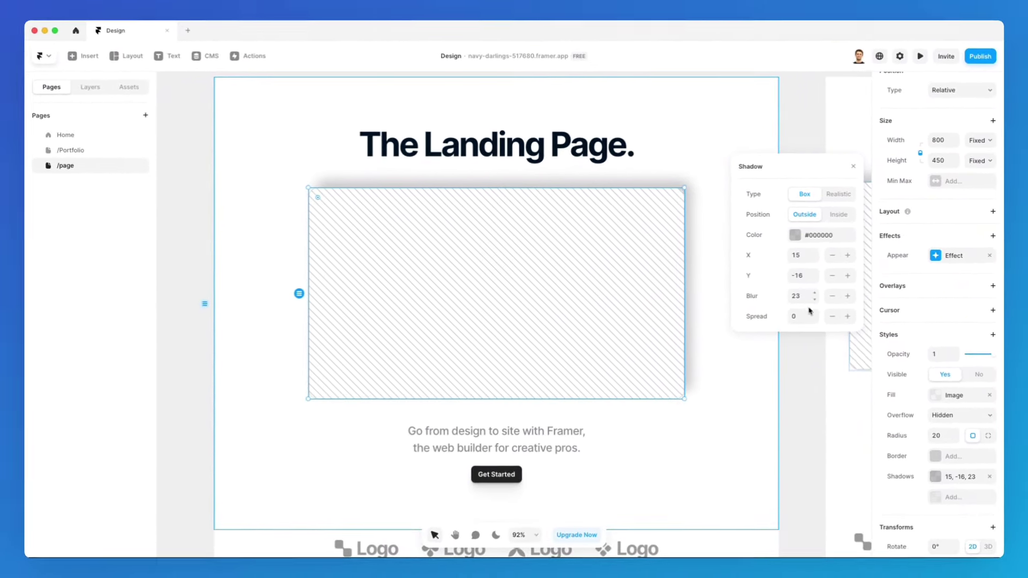
Color the box shadow blue #0D00C2 at 13% opacity and return to the shadow settings
{"action": "left_click", "coordinate": [795, 235]}
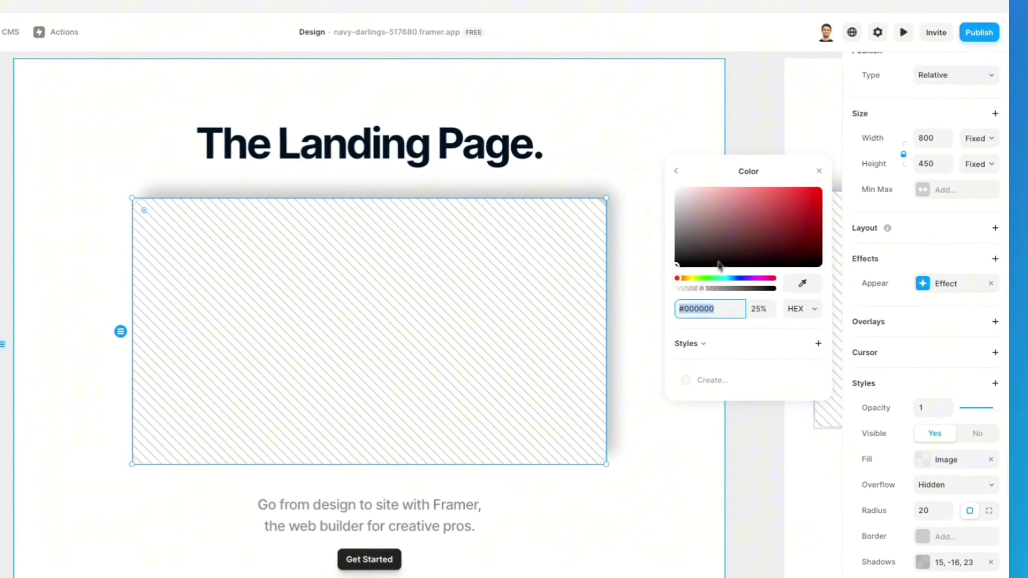
{"action": "left_click", "coordinate": [741, 278]}
{"action": "left_click_drag", "start_coordinate": [727, 245], "coordinate": [827, 210]}
{"action": "mouse_move", "coordinate": [711, 288]}
{"action": "left_mouse_down"}
{"action": "mouse_move", "coordinate": [786, 294]}
{"action": "mouse_move", "coordinate": [696, 293]}
{"action": "left_mouse_up"}
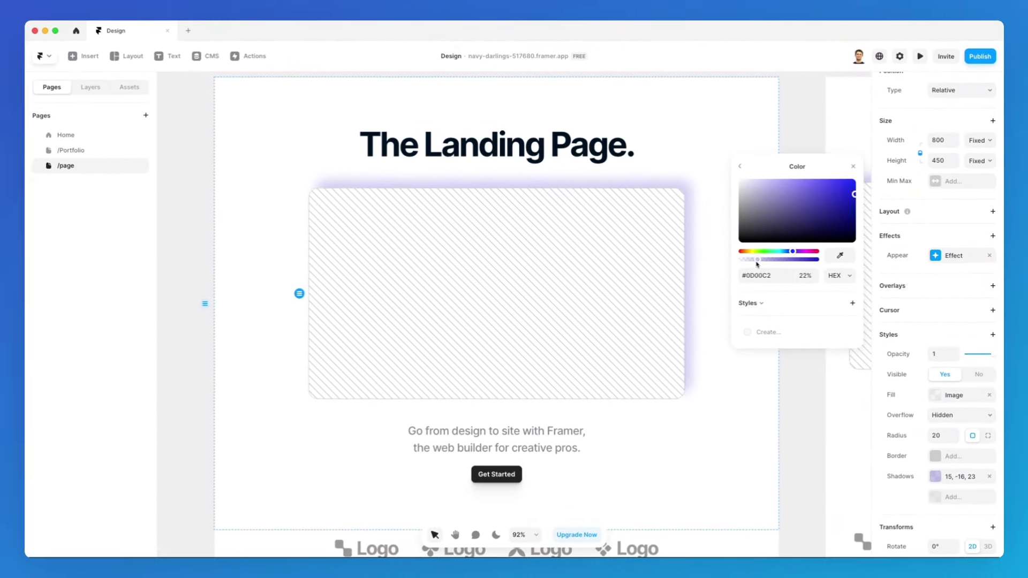
{"action": "mouse_move", "coordinate": [757, 263]}
{"action": "left_mouse_down"}
{"action": "mouse_move", "coordinate": [773, 261]}
{"action": "mouse_move", "coordinate": [750, 260]}
{"action": "left_mouse_up"}
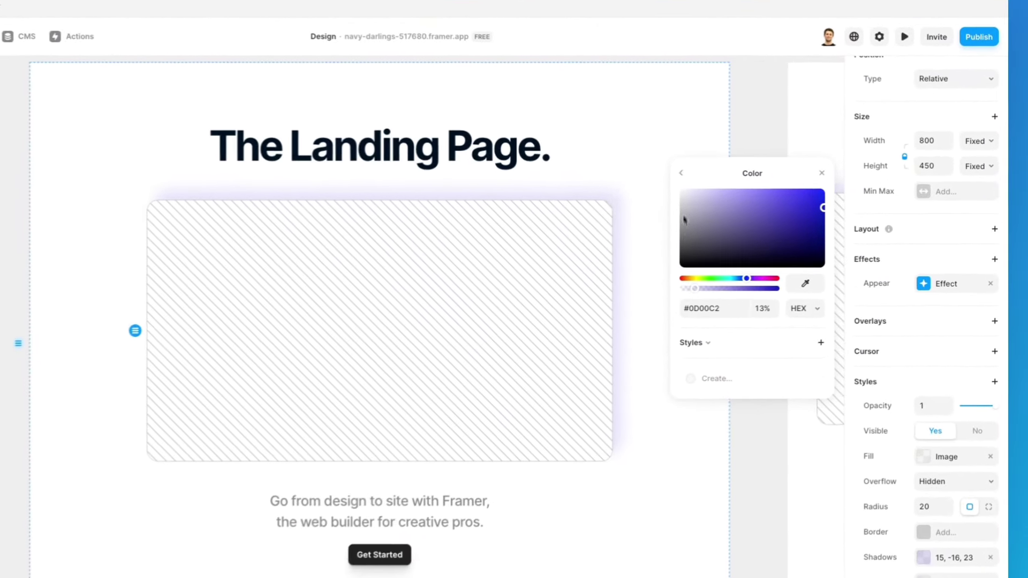
{"action": "left_click", "coordinate": [681, 173]}
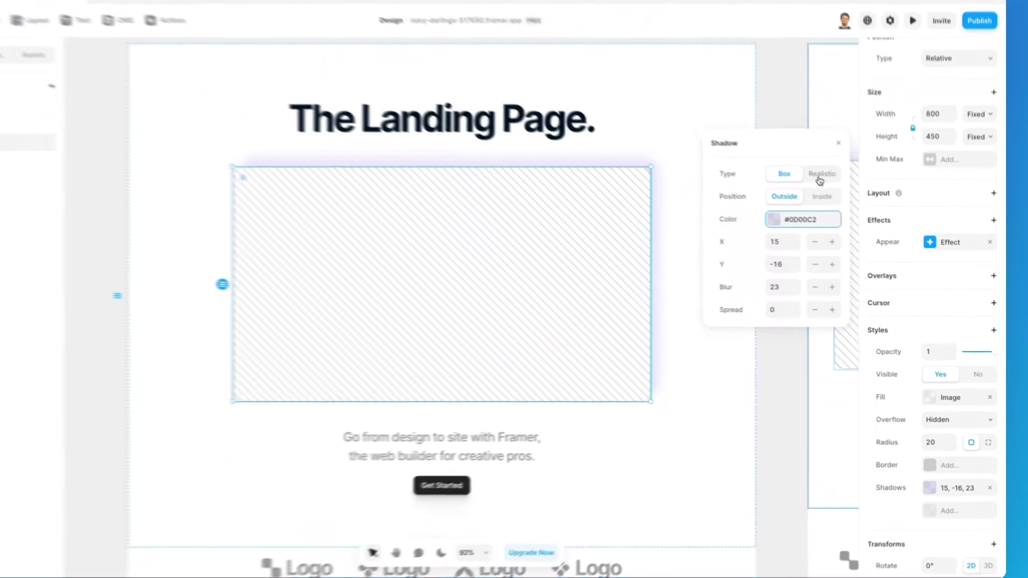
Switch the shadow type to Realistic, set its offsets to X 42 and Y 43, and inspect the image's lower-right corner
{"action": "left_click", "coordinate": [837, 197]}
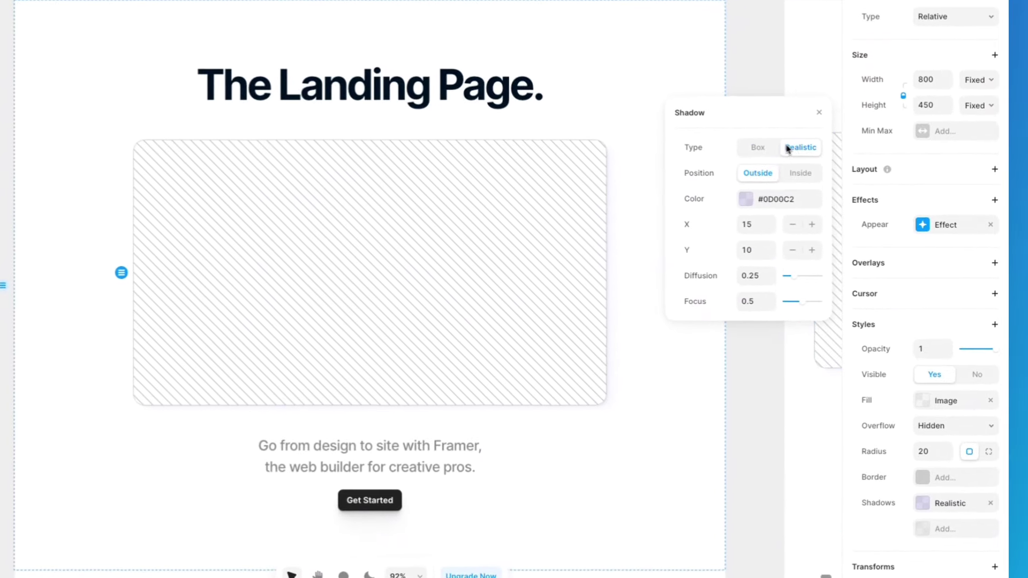
{"action": "mouse_move", "coordinate": [771, 232]}
{"action": "left_mouse_down"}
{"action": "mouse_move", "coordinate": [769, 223]}
{"action": "mouse_move", "coordinate": [773, 249]}
{"action": "left_mouse_up"}
{"action": "scroll", "coordinate": [621, 391], "scroll_direction": "up", "scroll_amount": 10}
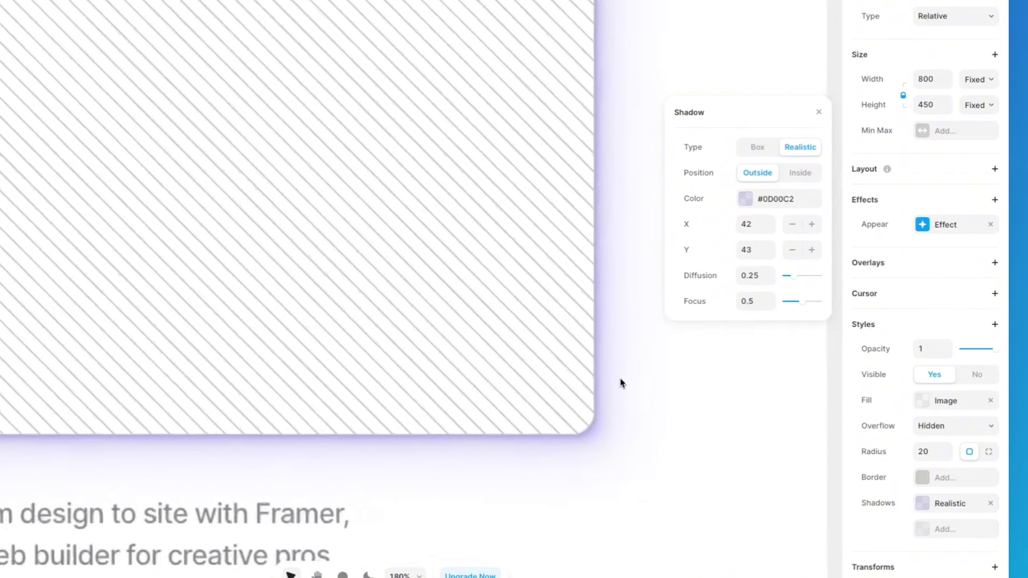
{"action": "scroll", "coordinate": [603, 396], "scroll_direction": "up", "scroll_amount": 3}
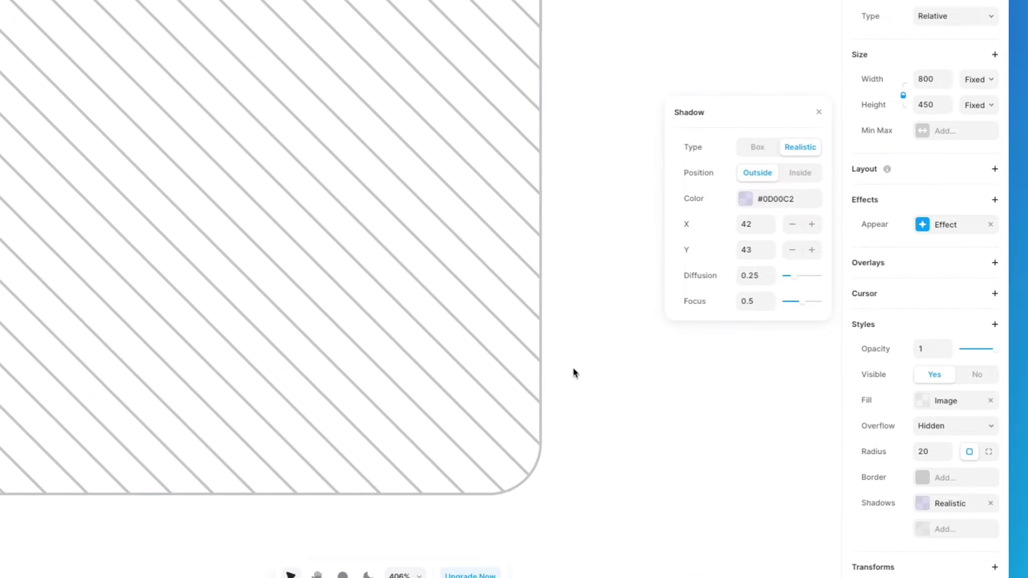
{"action": "left_click", "coordinate": [615, 396]}
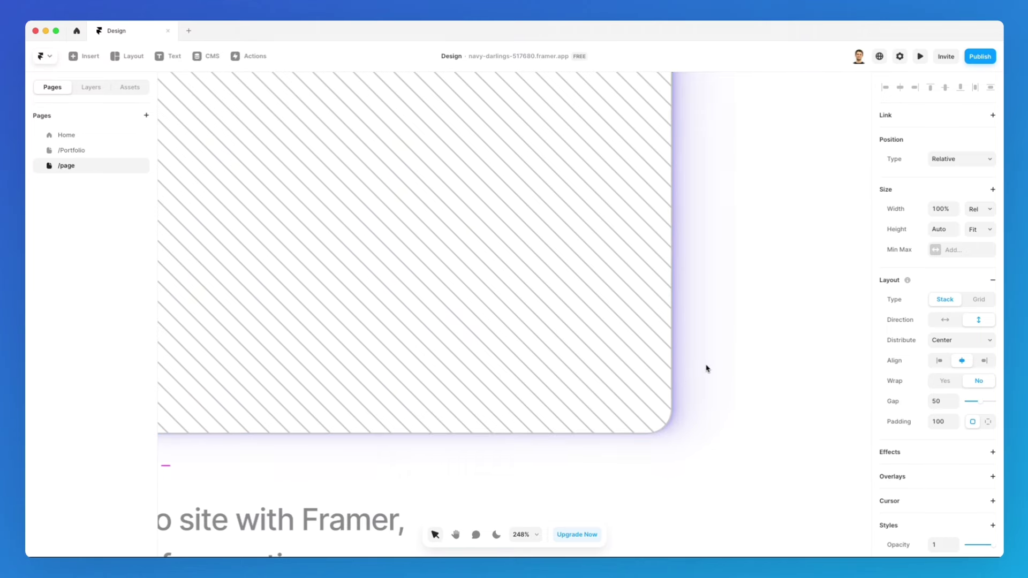
{"action": "scroll", "coordinate": [703, 370], "scroll_direction": "down", "scroll_amount": 5}
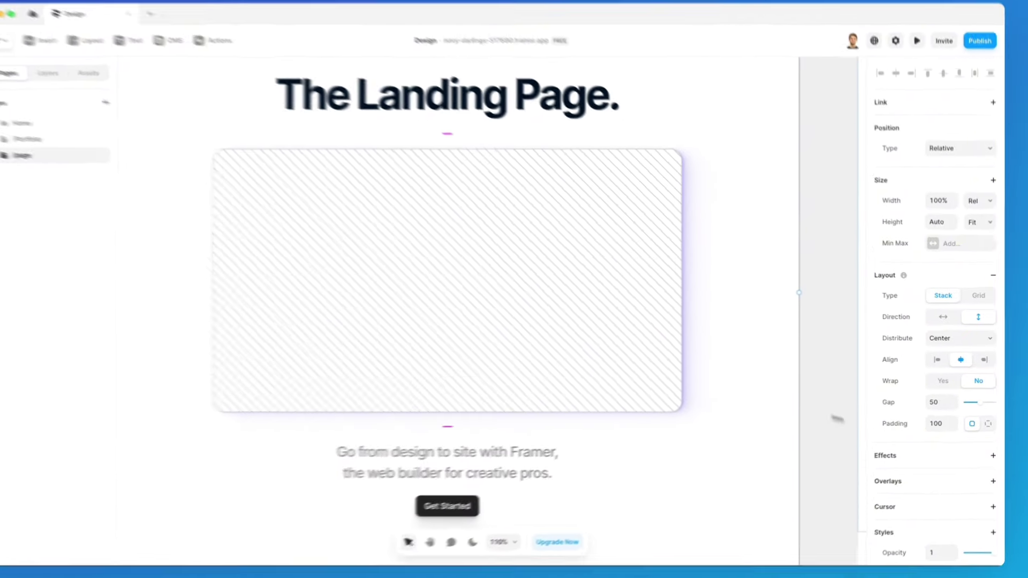
Reopen the image frame's realistic shadow, change its position to Inside and close its settings
{"action": "left_click", "coordinate": [674, 339]}
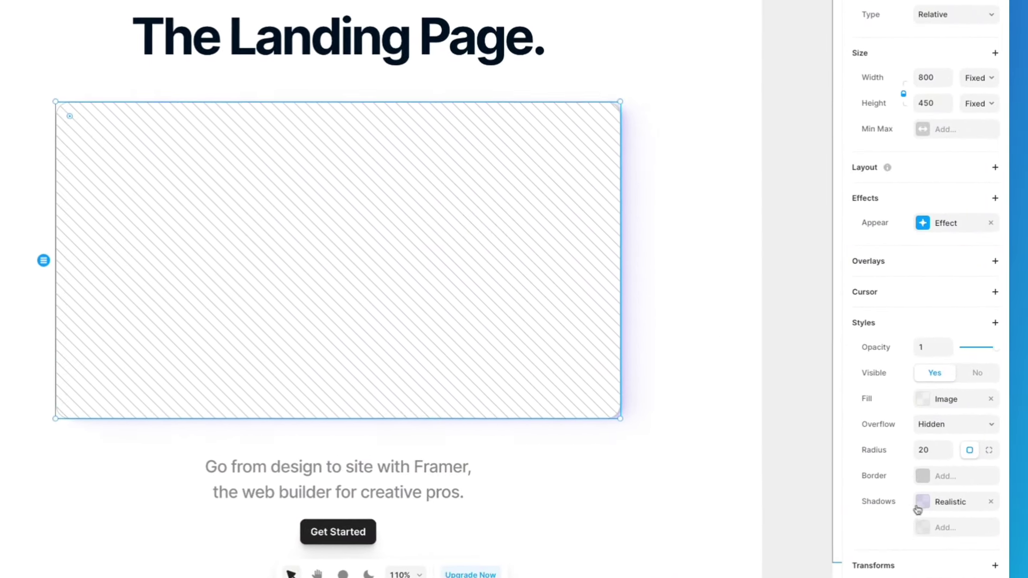
{"action": "left_click", "coordinate": [930, 482]}
{"action": "left_click_drag", "start_coordinate": [750, 374], "coordinate": [730, 73]}
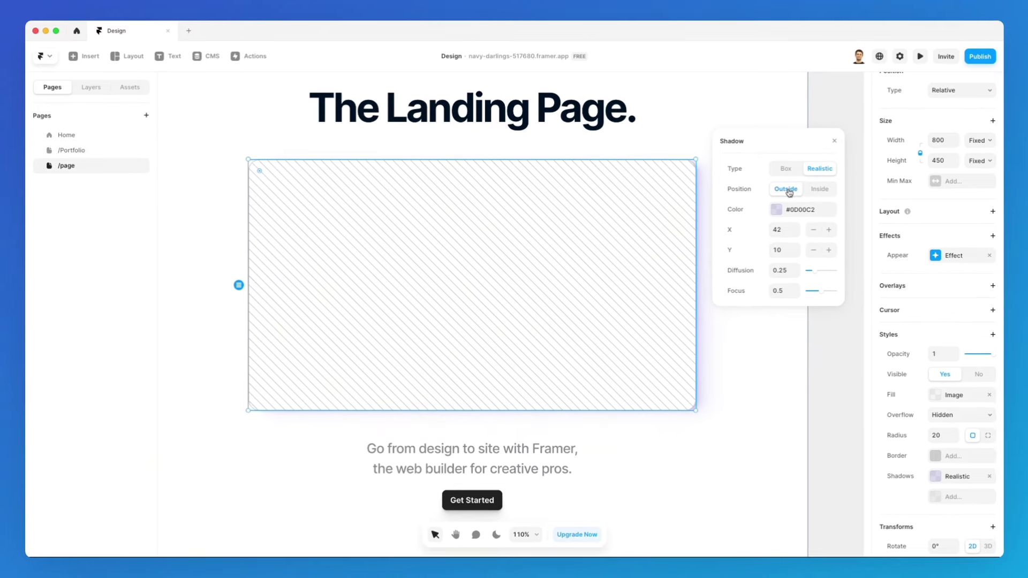
{"action": "left_click", "coordinate": [816, 190]}
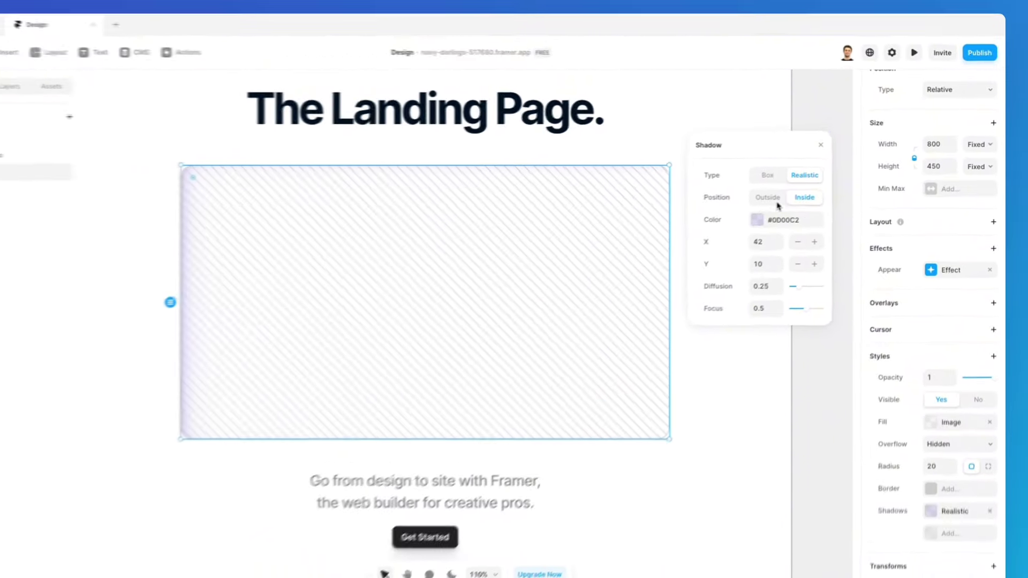
{"action": "left_click", "coordinate": [836, 142]}
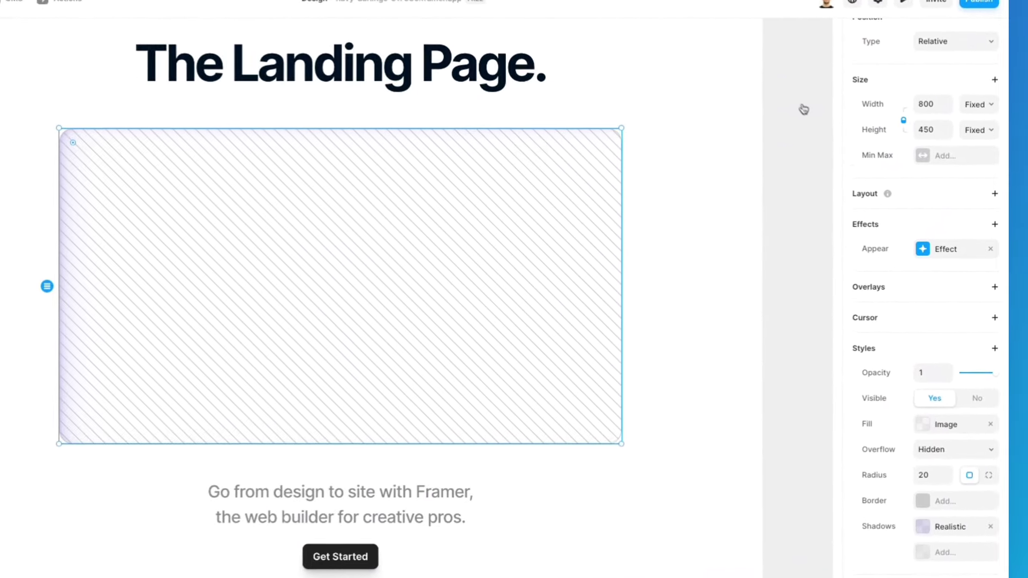
Add a second, outside box shadow to the image frame with a blur of 29
{"action": "scroll", "coordinate": [948, 461], "scroll_direction": "down", "scroll_amount": 2}
{"action": "left_click", "coordinate": [948, 448]}
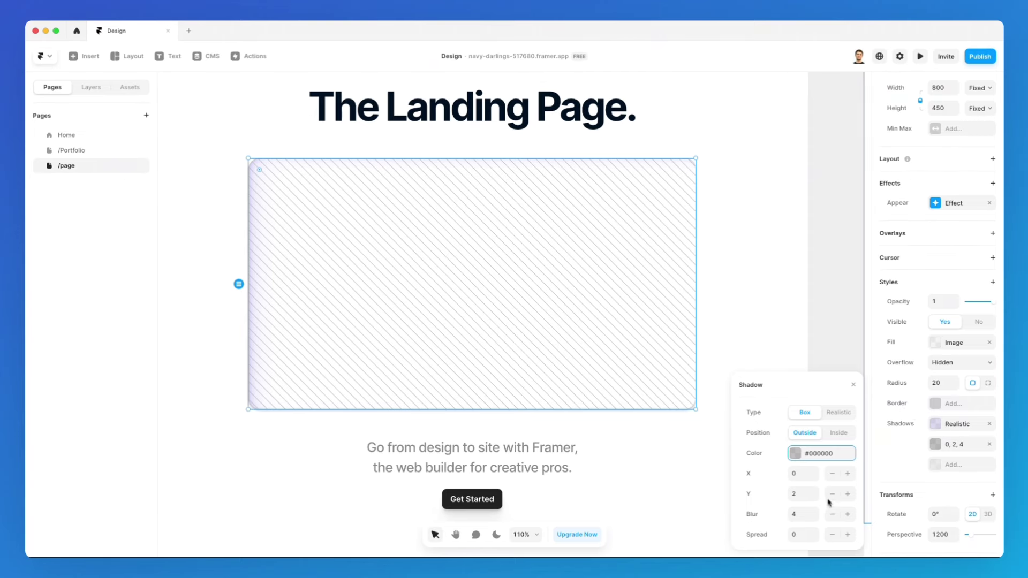
{"action": "left_click_drag", "start_coordinate": [822, 516], "coordinate": [816, 515]}
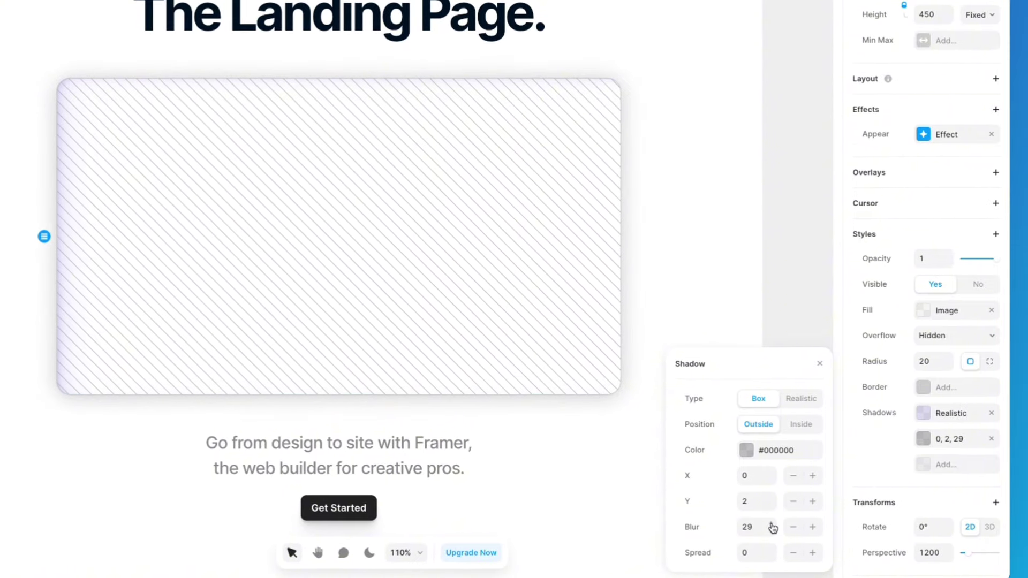
{"action": "left_click", "coordinate": [938, 465]}
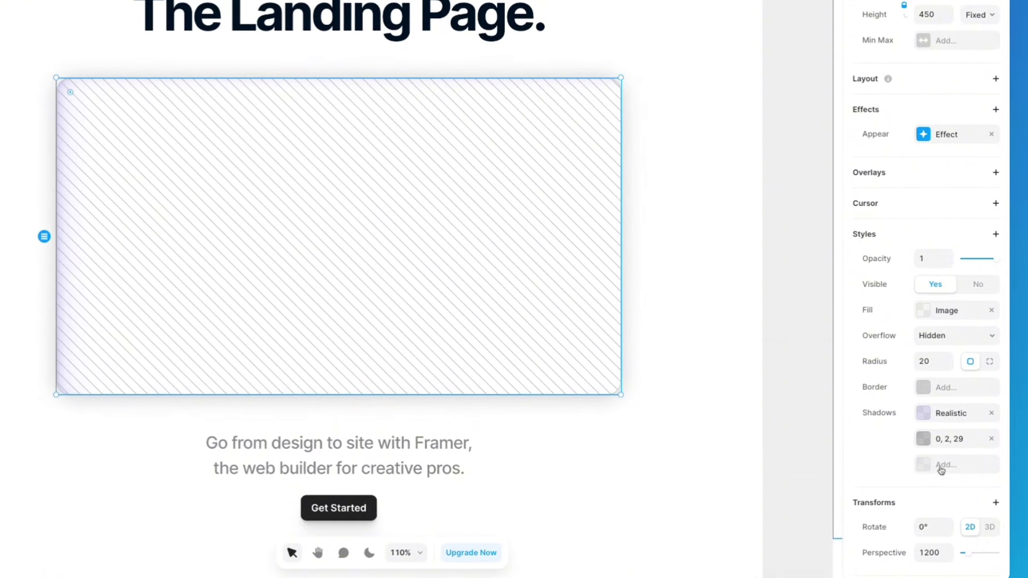
Add a third shadow to the image frame and color it purple #5500FF at 25% opacity
{"action": "left_click", "coordinate": [930, 468]}
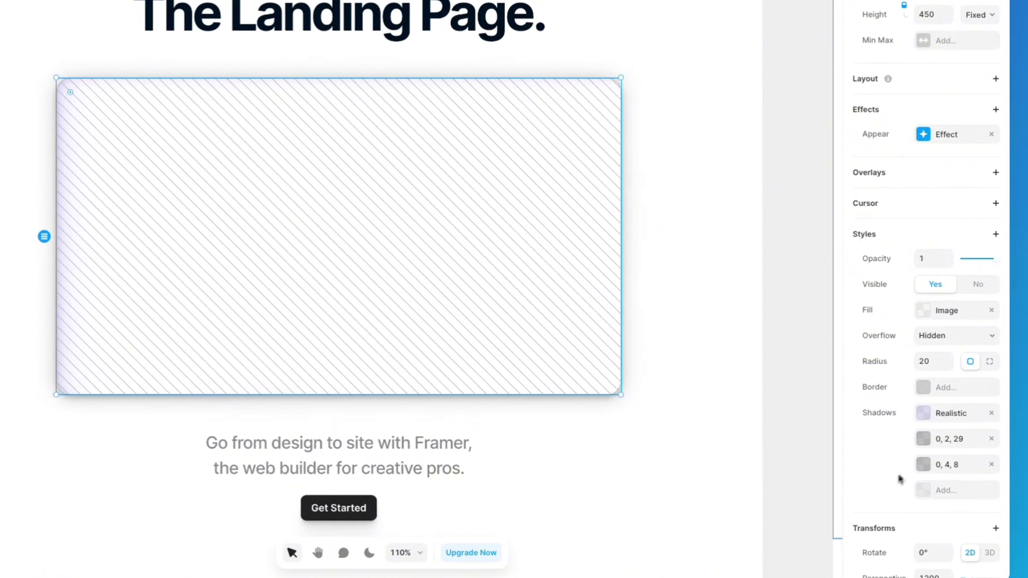
{"action": "left_click", "coordinate": [924, 463]}
{"action": "left_click", "coordinate": [745, 450]}
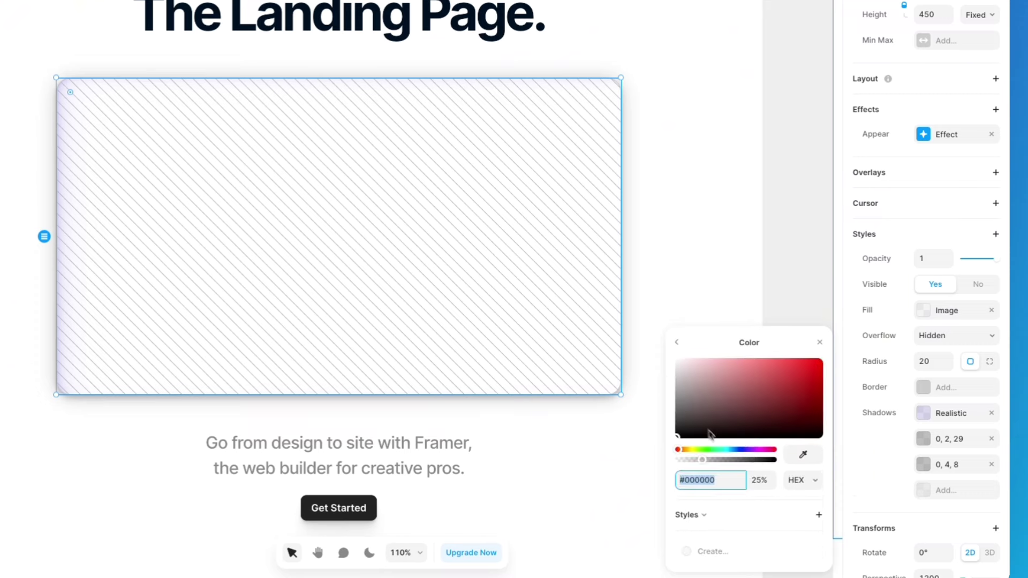
{"action": "left_click_drag", "start_coordinate": [712, 435], "coordinate": [867, 315]}
{"action": "left_click_drag", "start_coordinate": [761, 451], "coordinate": [750, 455]}
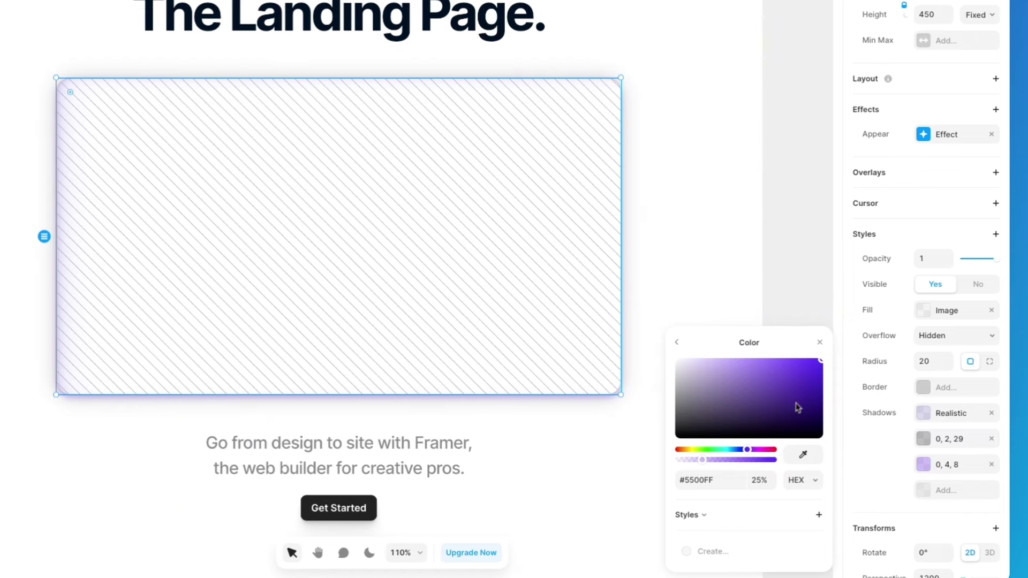
{"action": "left_click", "coordinate": [821, 344]}
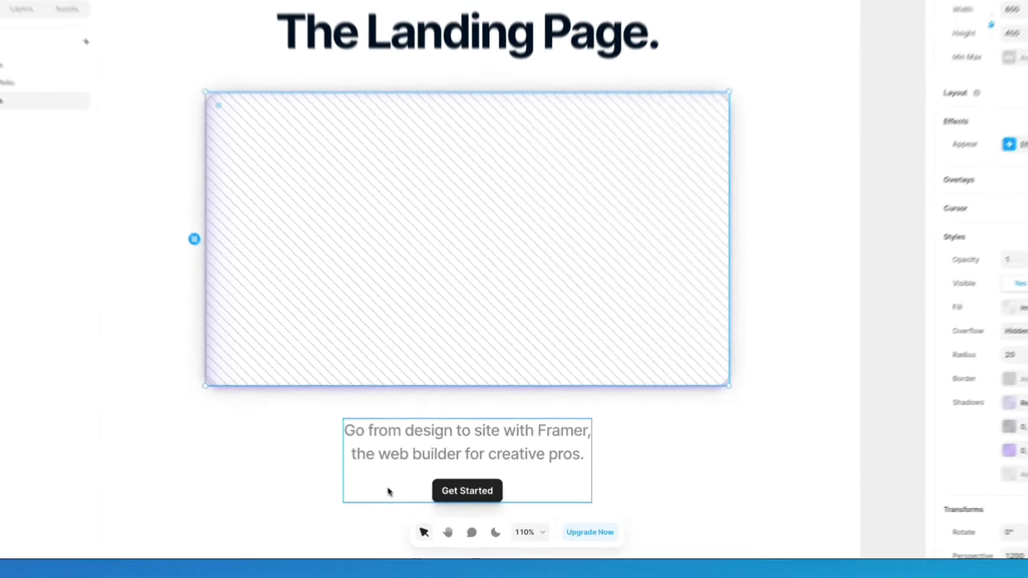
{"action": "scroll", "coordinate": [4, 249], "scroll_direction": "down", "scroll_amount": 3}
{"action": "left_click", "coordinate": [4, 249]}
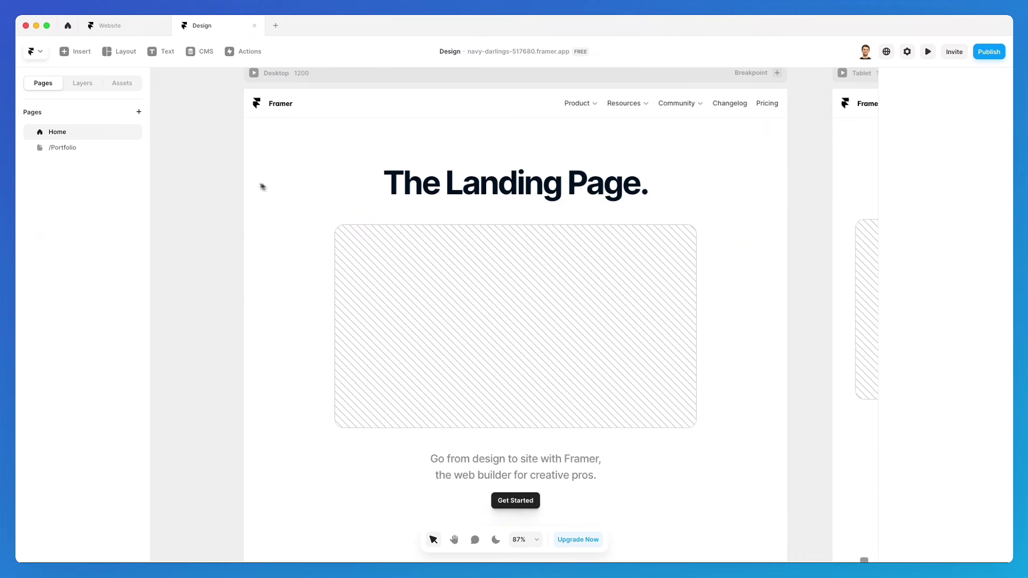
{"action": "scroll", "coordinate": [367, 184], "scroll_direction": "right", "scroll_amount": 1}
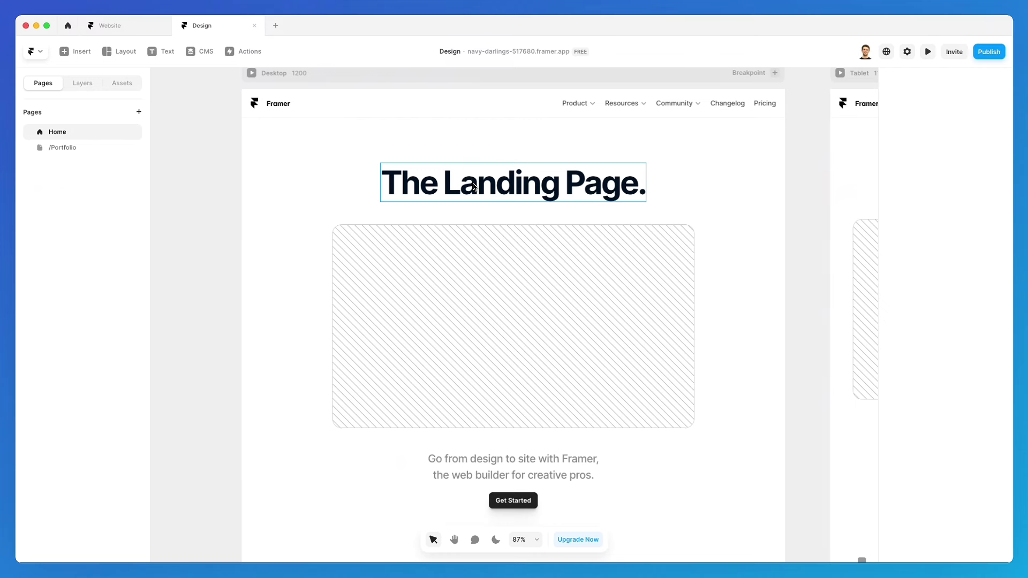
Replace the Home page's heading "The Landing Page." with "Portfolio"
{"action": "left_click", "coordinate": [77, 149]}
{"action": "left_click", "coordinate": [77, 136]}
{"action": "left_click", "coordinate": [473, 182]}
{"action": "double_click", "coordinate": [473, 182]}
{"action": "type", "text": "Portfolio"}
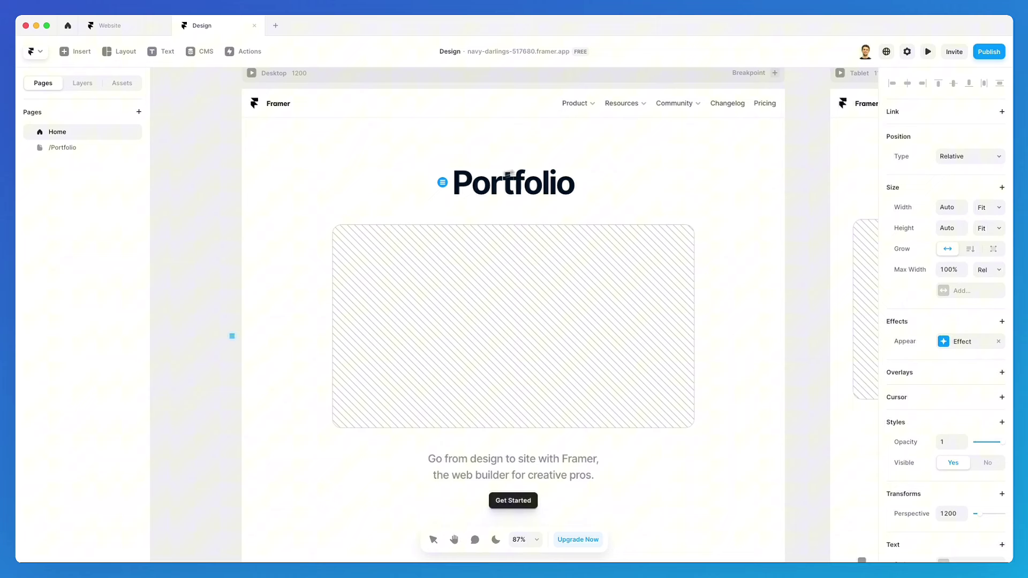
{"action": "key", "text": "Escape"}
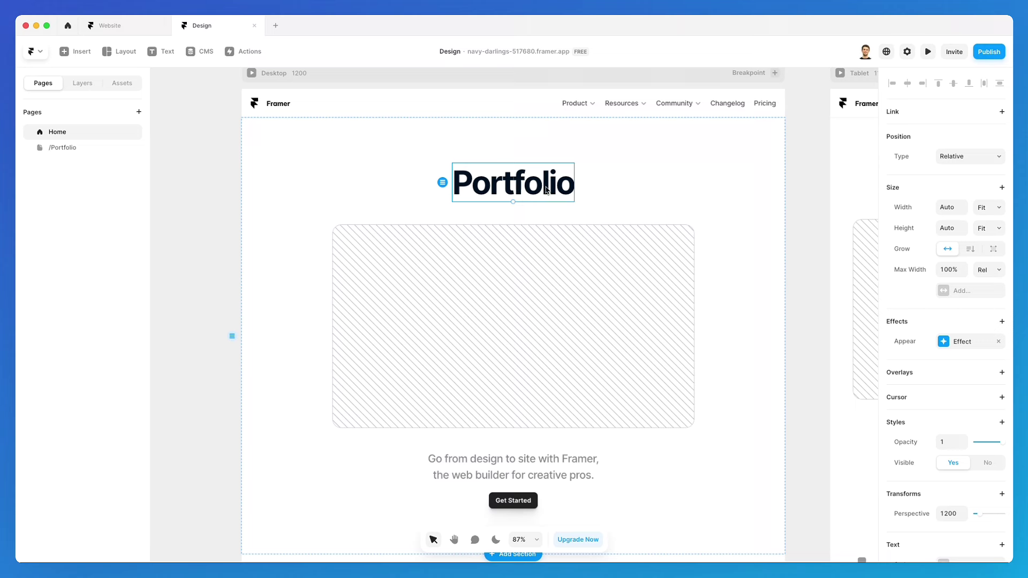
Link the Home page's Portfolio heading to the /Portfolio page
{"action": "left_click", "coordinate": [1001, 111]}
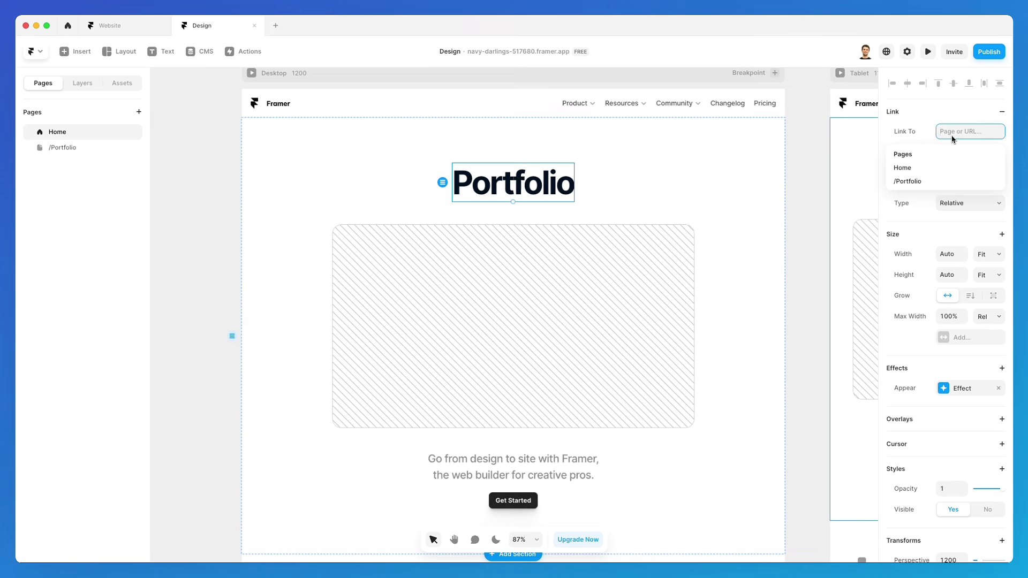
{"action": "type", "text": "portfo"}
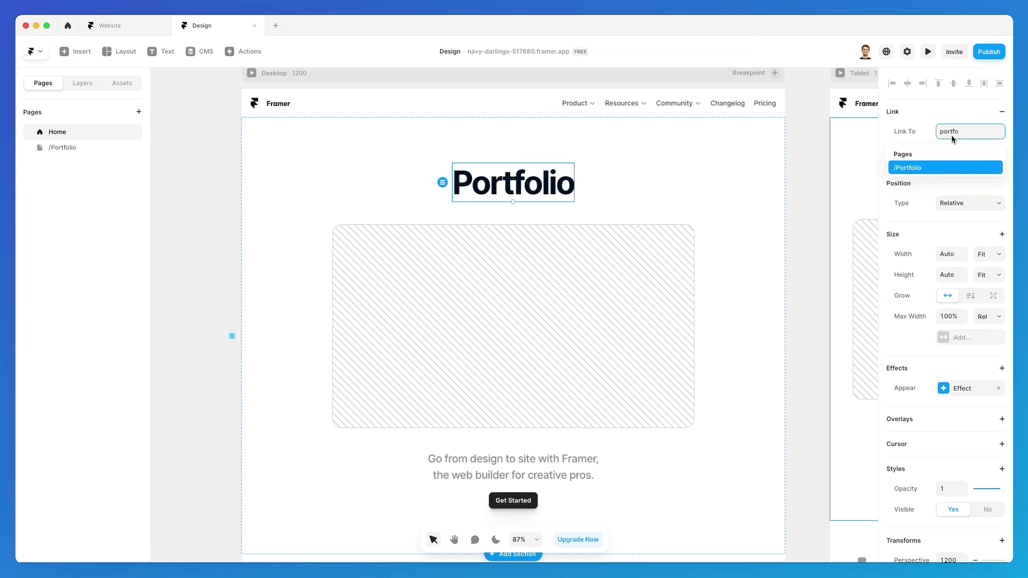
{"action": "left_click", "coordinate": [932, 167]}
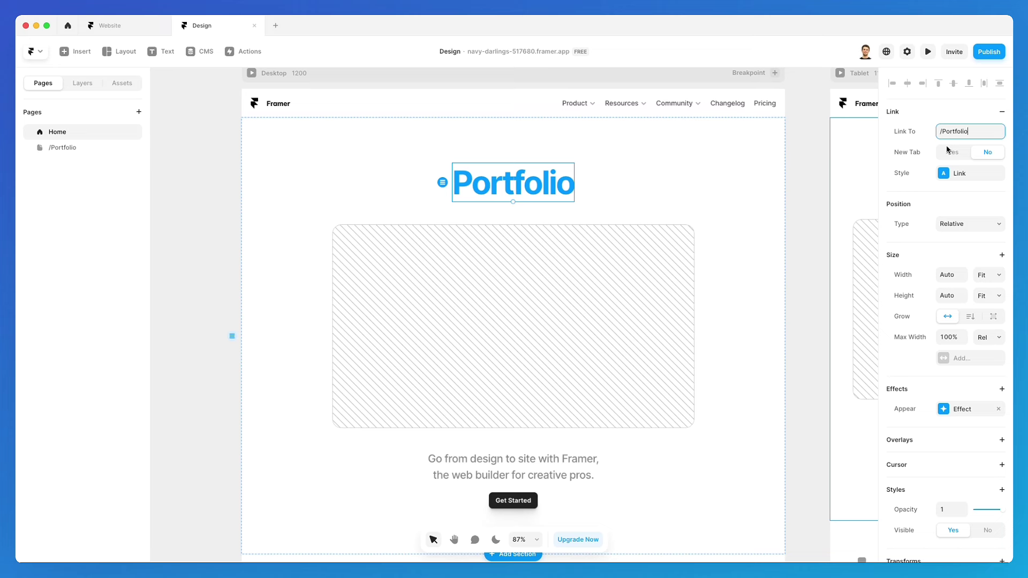
Preview the Home page, follow its Portfolio heading link and return to the editor
{"action": "left_click", "coordinate": [928, 52]}
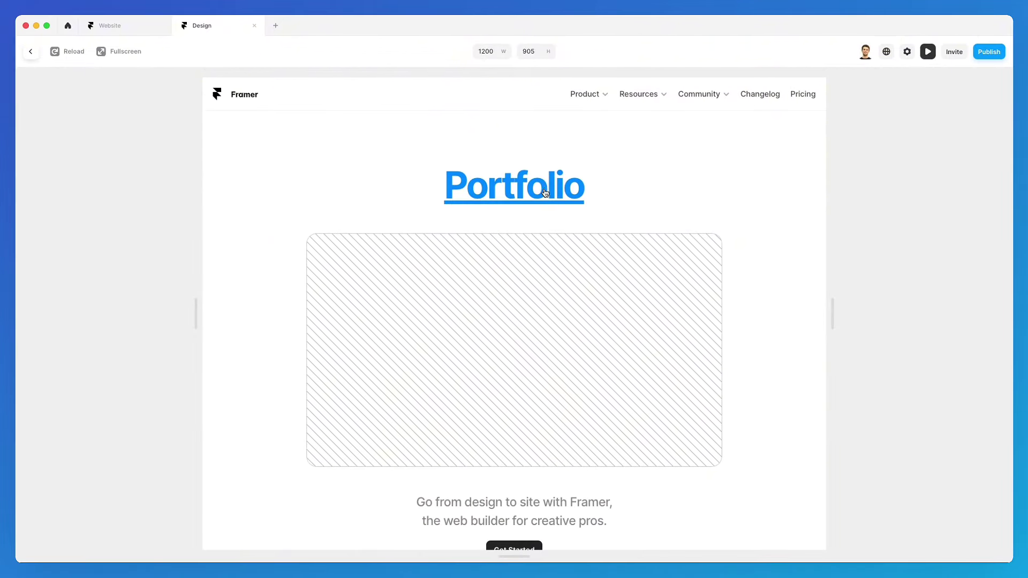
{"action": "left_click", "coordinate": [547, 191]}
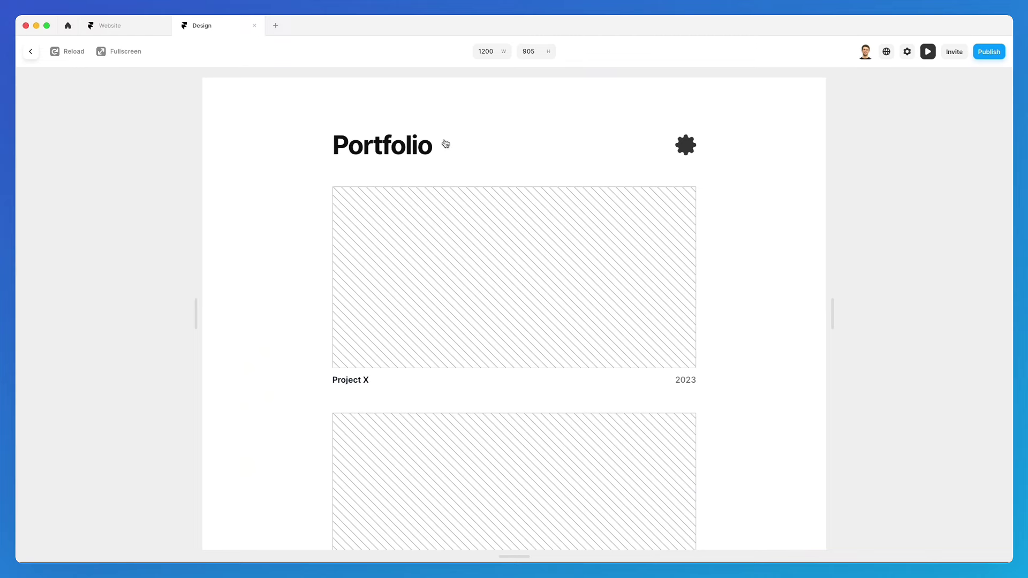
{"action": "left_click", "coordinate": [30, 52]}
Open the /Portfolio page and link its Portfolio heading to the Home page
{"action": "left_click", "coordinate": [62, 147]}
{"action": "left_click", "coordinate": [364, 219]}
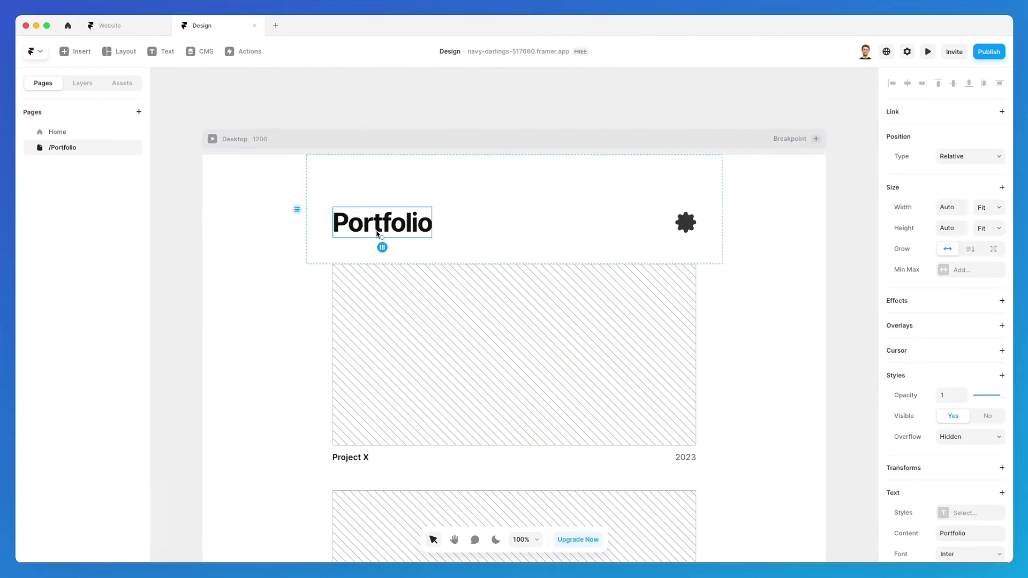
{"action": "left_click", "coordinate": [989, 157]}
{"action": "left_click", "coordinate": [959, 109]}
{"action": "left_click", "coordinate": [958, 109]}
{"action": "left_click", "coordinate": [956, 165]}
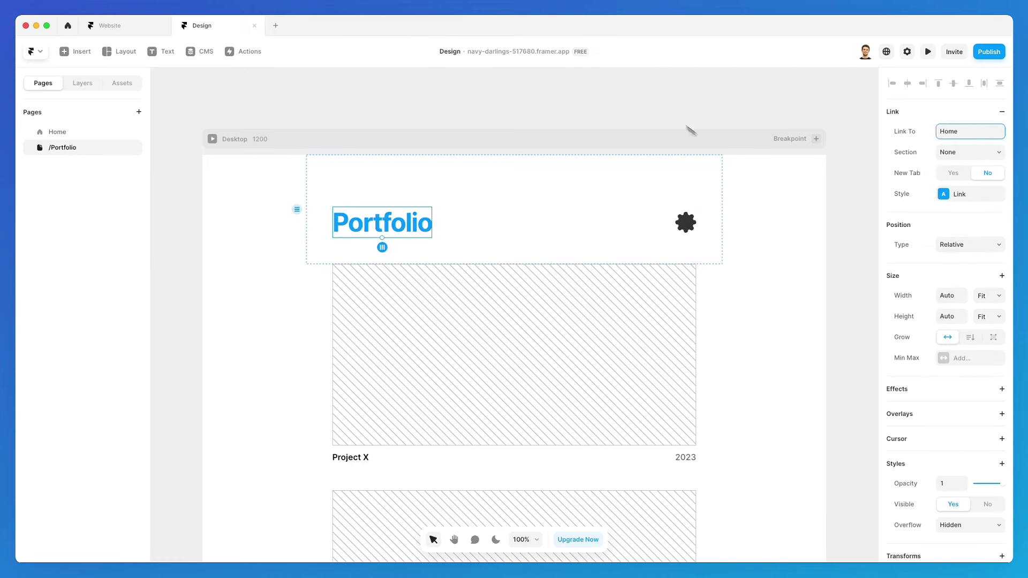
Preview the Portfolio page, follow its heading link, look through the Home page down to the footer, and leave the preview
{"action": "left_click", "coordinate": [928, 52]}
{"action": "left_click", "coordinate": [410, 156]}
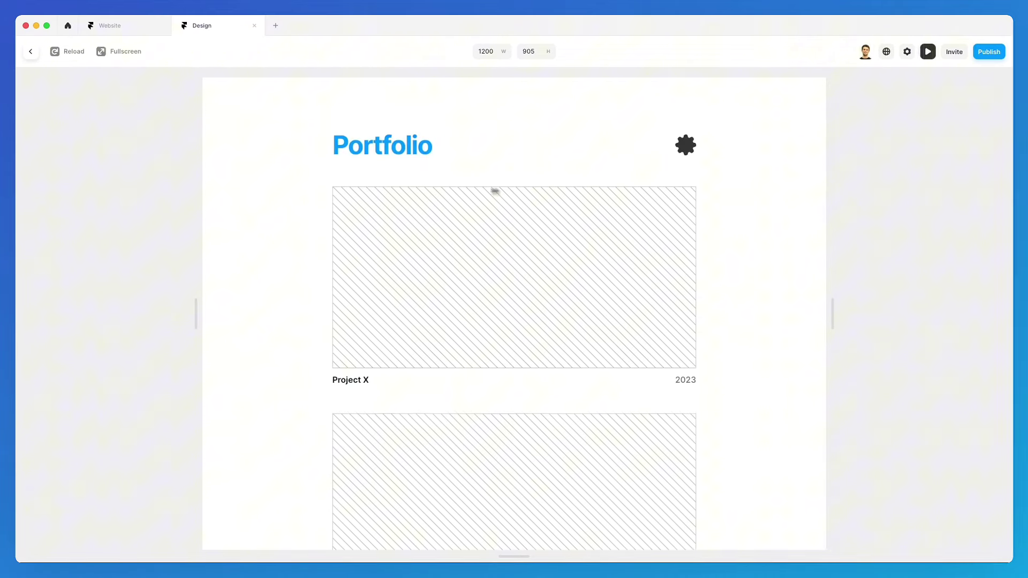
{"action": "left_click", "coordinate": [404, 151]}
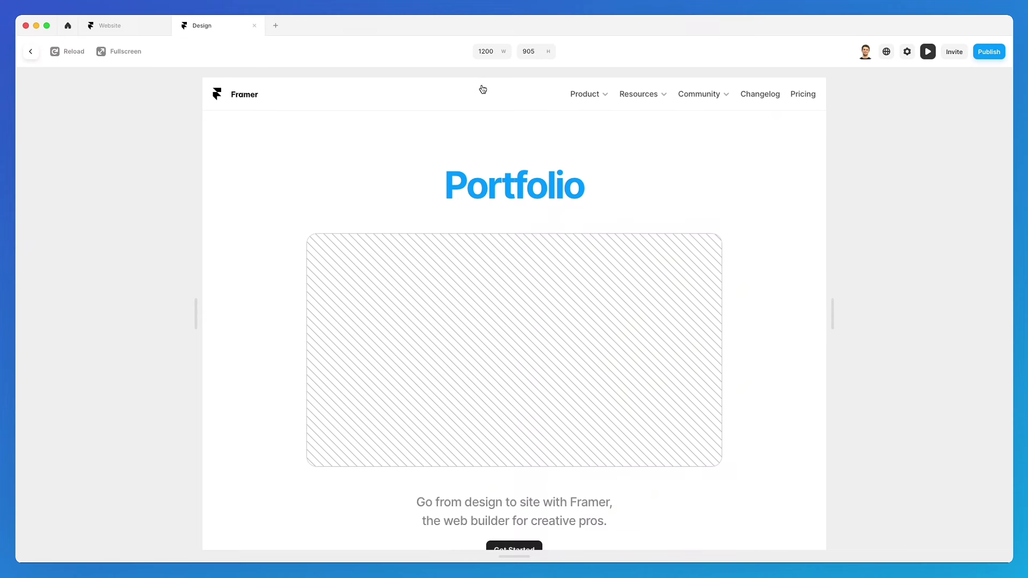
{"action": "mouse_move", "coordinate": [589, 97]}
{"action": "scroll", "coordinate": [773, 141], "scroll_direction": "down", "scroll_amount": 20}
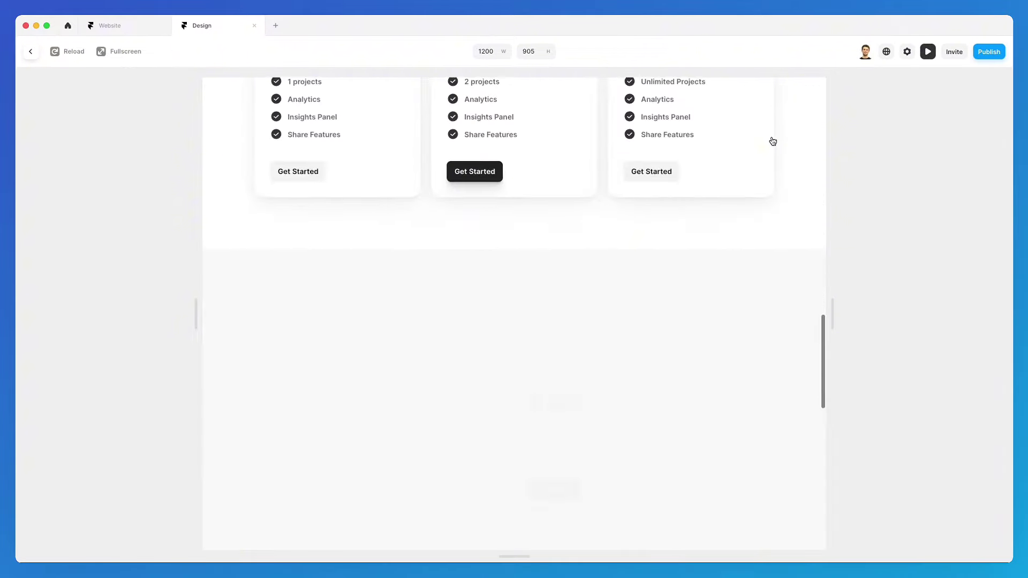
{"action": "scroll", "coordinate": [772, 141], "scroll_direction": "down", "scroll_amount": 5}
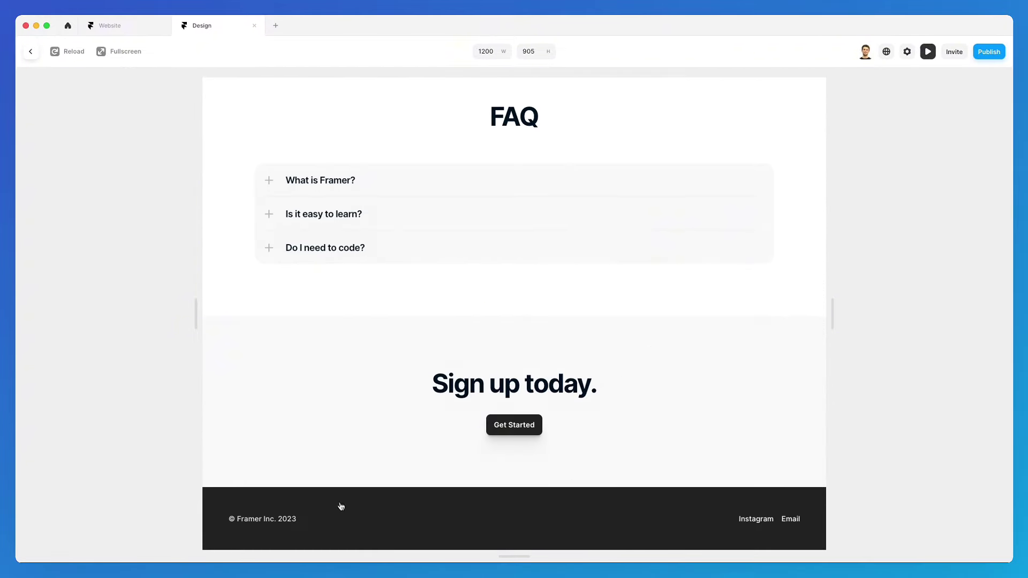
{"action": "scroll", "coordinate": [341, 505], "scroll_direction": "up", "scroll_amount": 20}
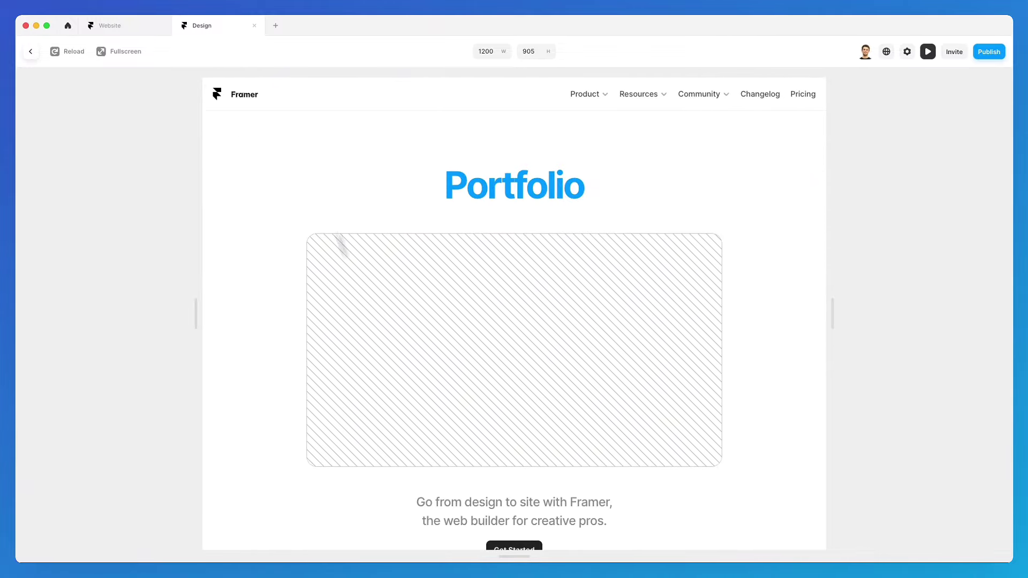
{"action": "left_click", "coordinate": [30, 51]}
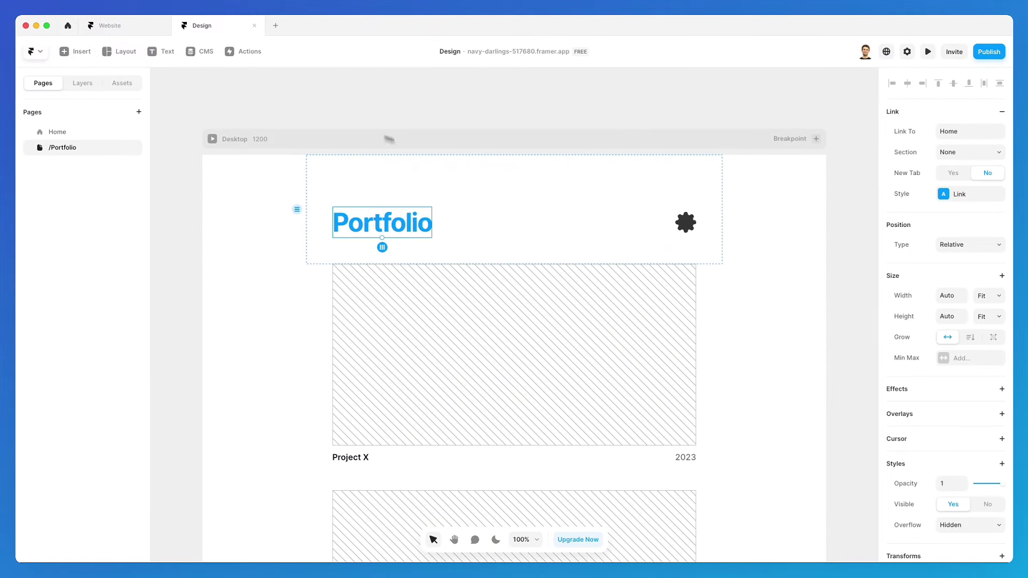
Open the Home page for editing and select the FAQ section to inspect its scroll section settings
{"action": "left_click", "coordinate": [58, 131]}
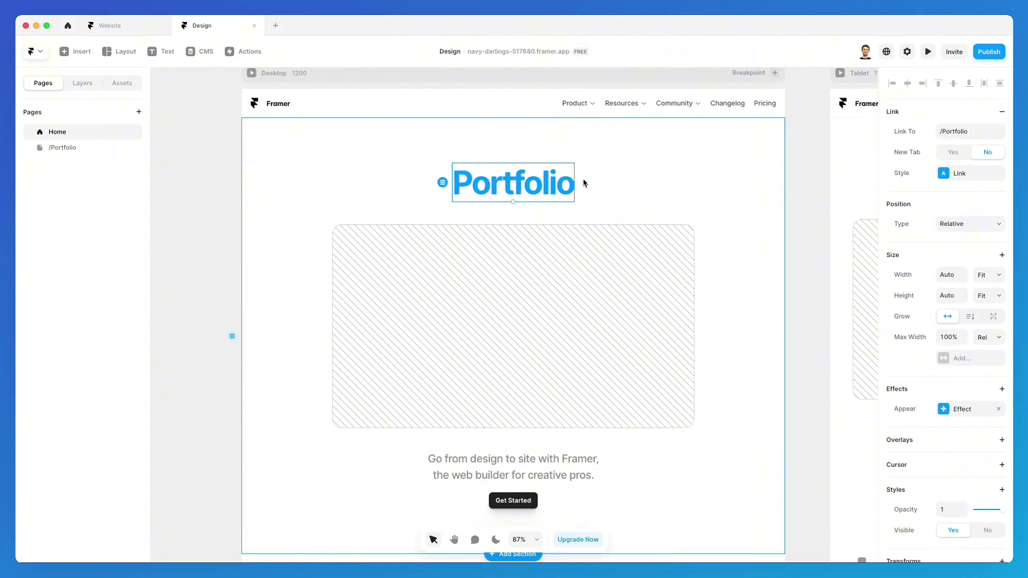
{"action": "scroll", "coordinate": [629, 190], "scroll_direction": "down", "scroll_amount": 3}
{"action": "scroll", "coordinate": [630, 191], "scroll_direction": "down", "scroll_amount": 20}
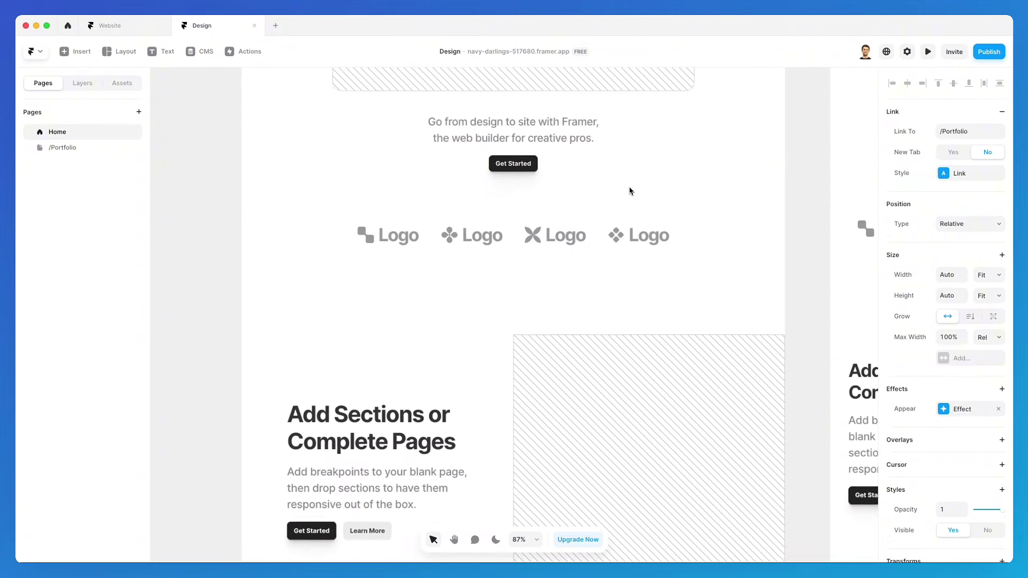
{"action": "scroll", "coordinate": [630, 190], "scroll_direction": "down", "scroll_amount": 20}
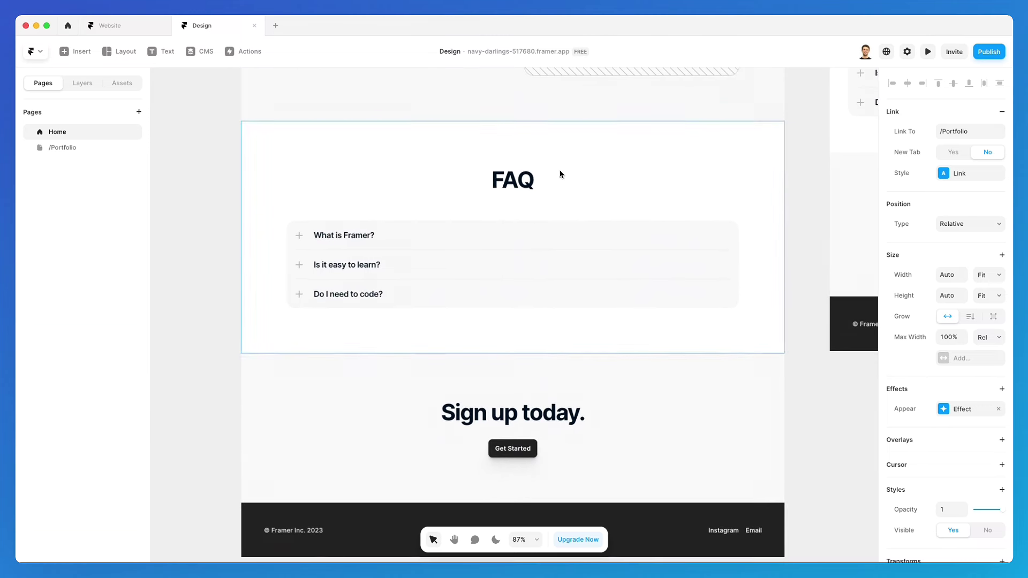
{"action": "left_click", "coordinate": [583, 153]}
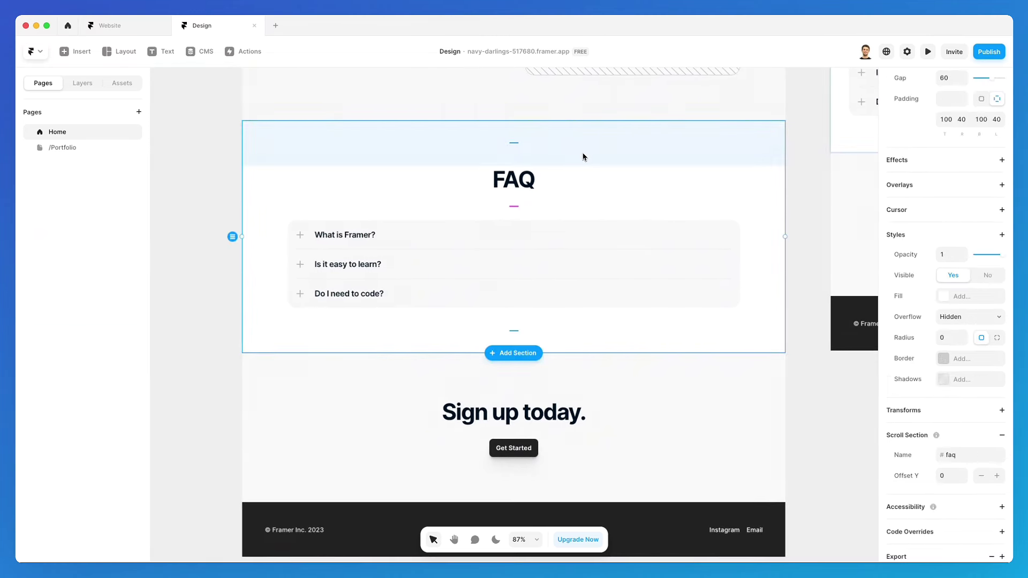
{"action": "scroll", "coordinate": [631, 156], "scroll_direction": "up", "scroll_amount": 1}
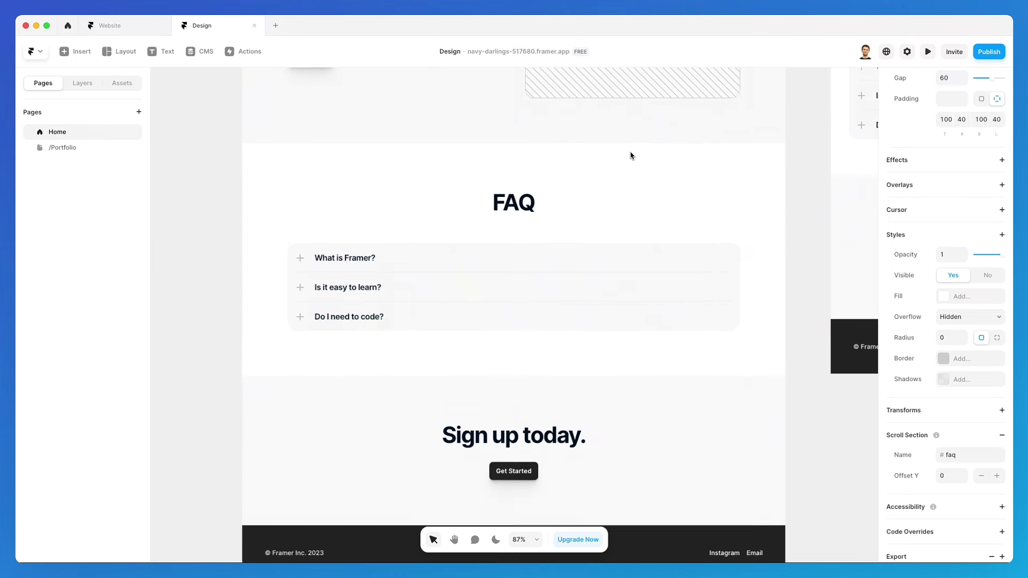
{"action": "scroll", "coordinate": [923, 216], "scroll_direction": "down", "scroll_amount": 1}
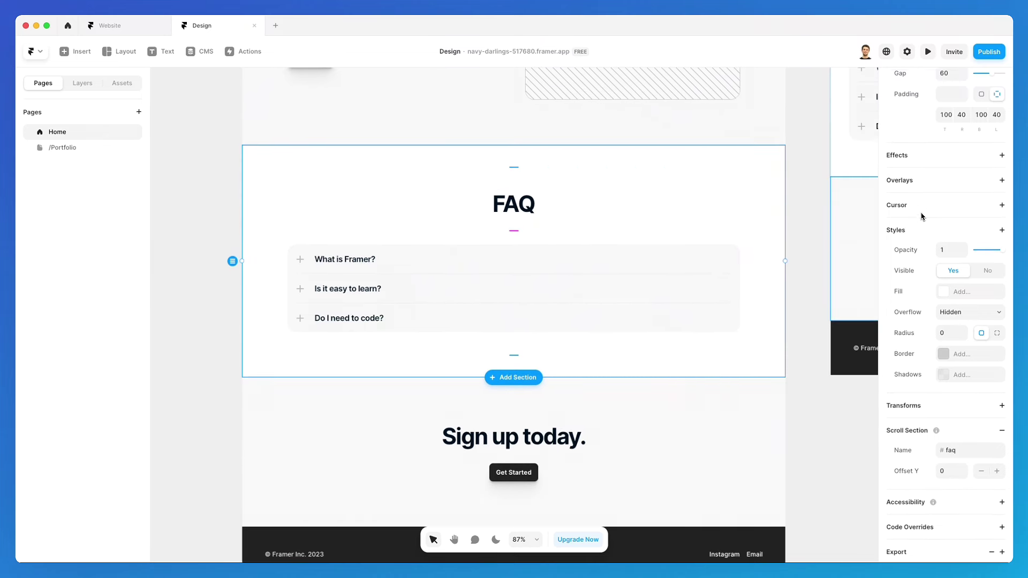
Remove the FAQ section's Scroll Section, add it back with the name faq, and deselect the section
{"action": "left_click", "coordinate": [1001, 428]}
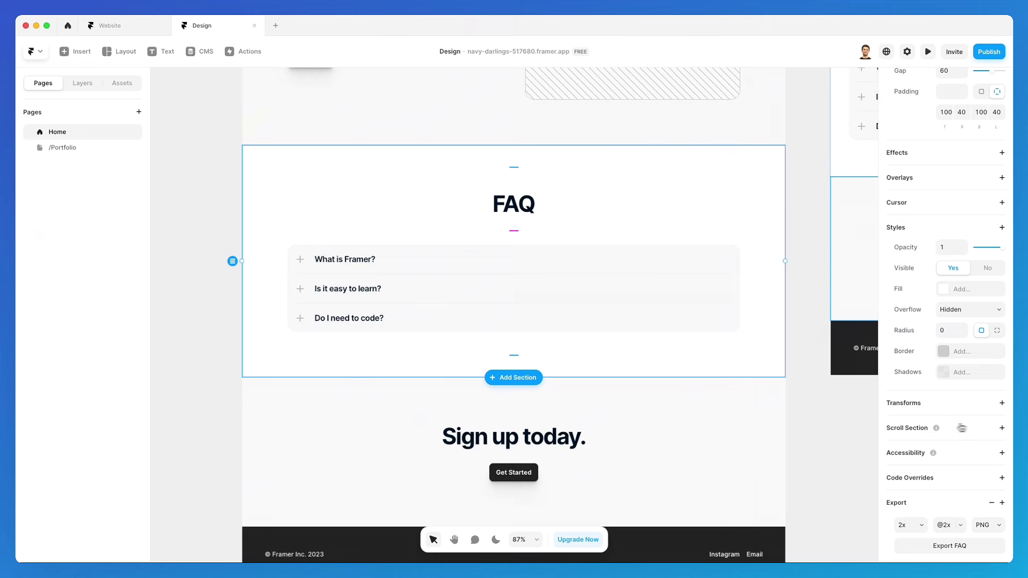
{"action": "left_click", "coordinate": [1003, 428]}
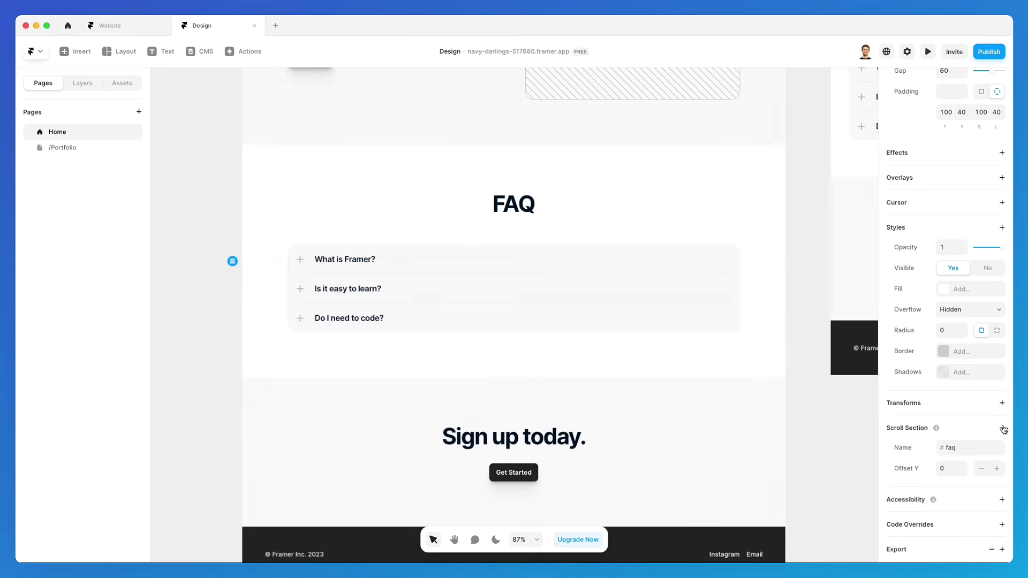
{"action": "left_click", "coordinate": [964, 446]}
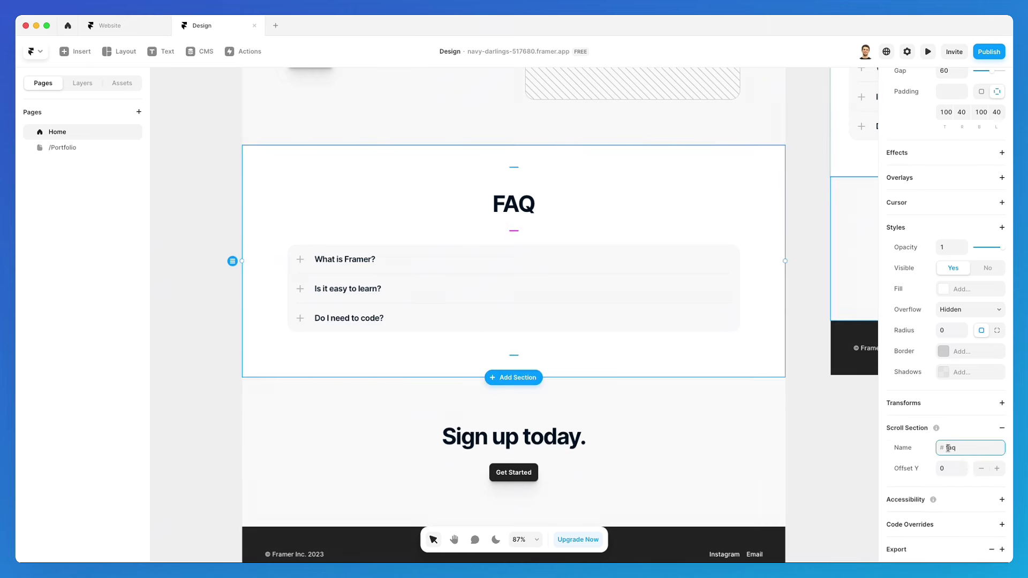
{"action": "left_click", "coordinate": [956, 447]}
{"action": "left_click", "coordinate": [840, 410]}
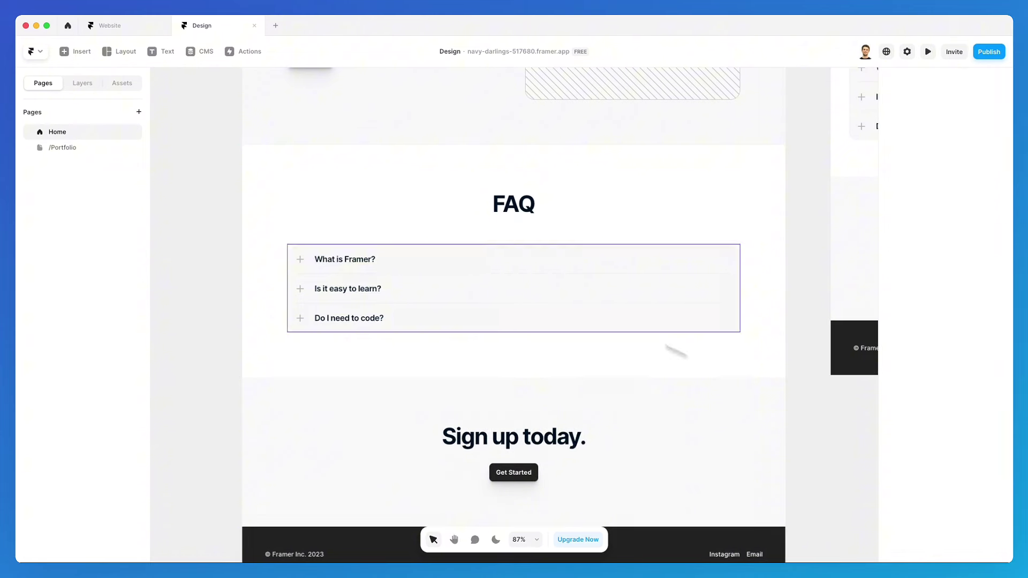
Select the FAQ section and examine its scroll section marker in the layer hierarchy and its Scroll Section properties
{"action": "left_click", "coordinate": [442, 204]}
{"action": "left_click", "coordinate": [82, 83]}
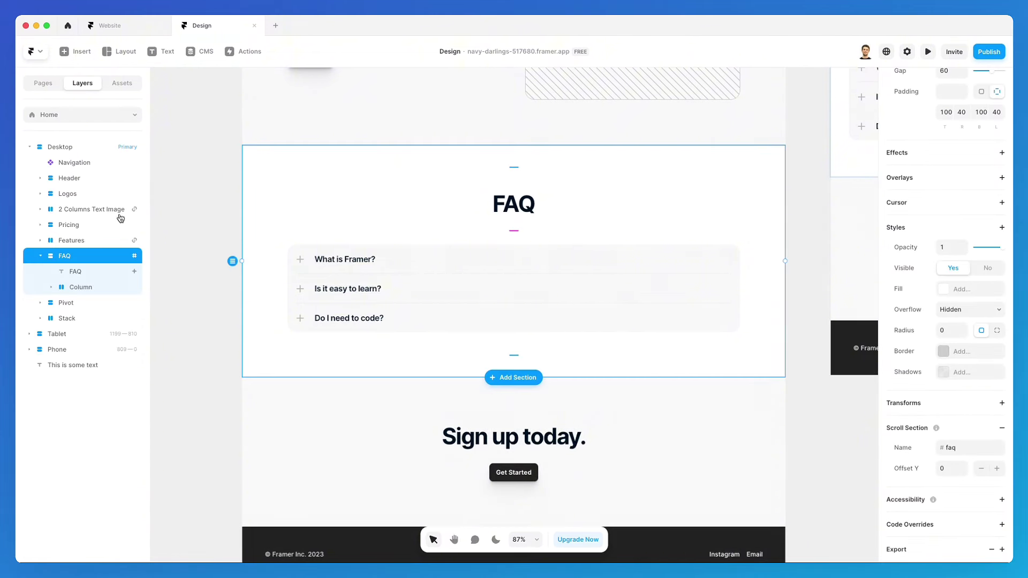
{"action": "left_click", "coordinate": [209, 260]}
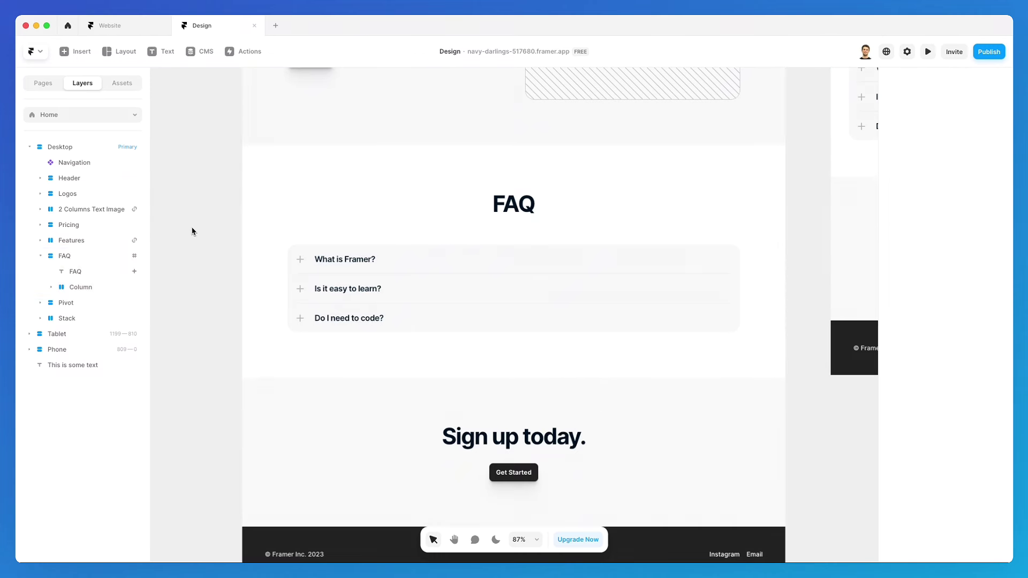
{"action": "scroll", "coordinate": [193, 232], "scroll_direction": "up", "scroll_amount": 4}
{"action": "left_click", "coordinate": [301, 275]}
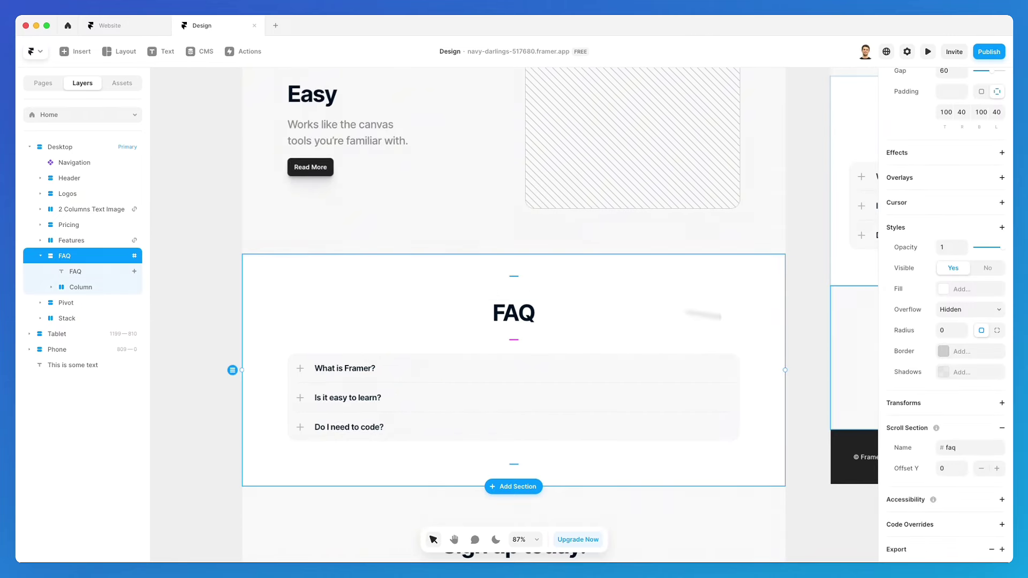
{"action": "scroll", "coordinate": [970, 374], "scroll_direction": "down", "scroll_amount": 2}
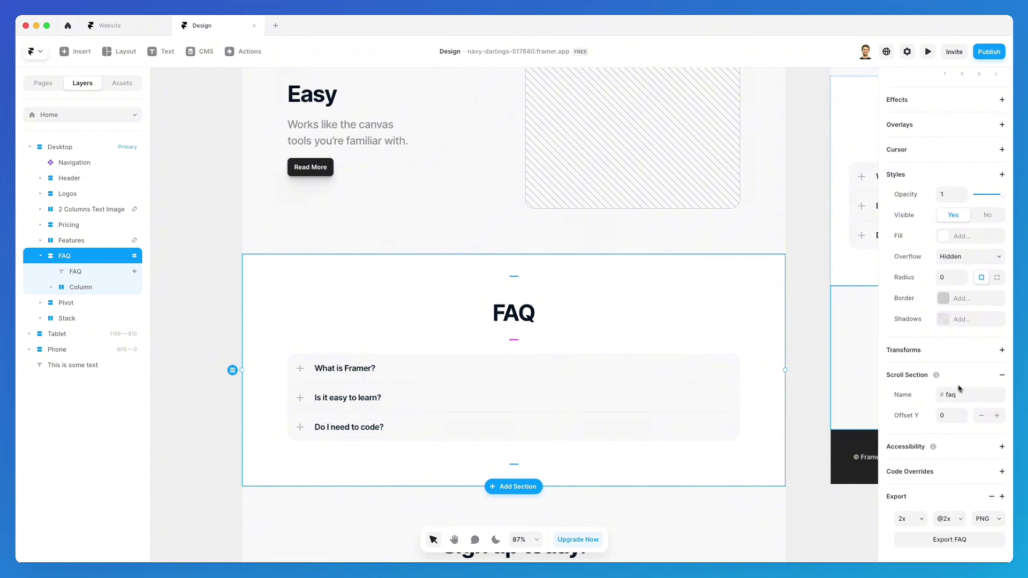
Replace the Home page's Portfolio heading text with "FAQ"
{"action": "scroll", "coordinate": [704, 355], "scroll_direction": "up", "scroll_amount": 10}
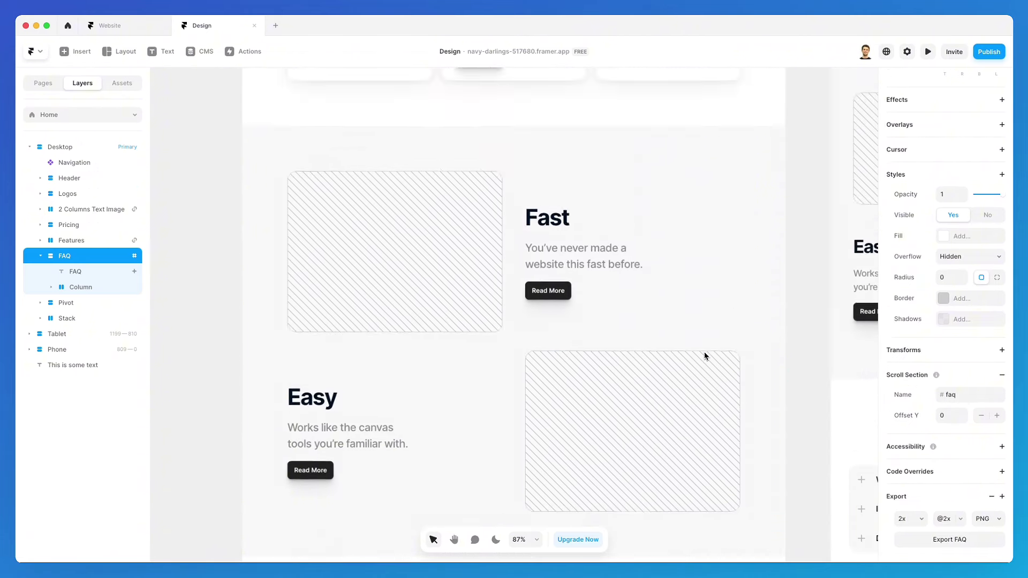
{"action": "scroll", "coordinate": [704, 355], "scroll_direction": "up", "scroll_amount": 10}
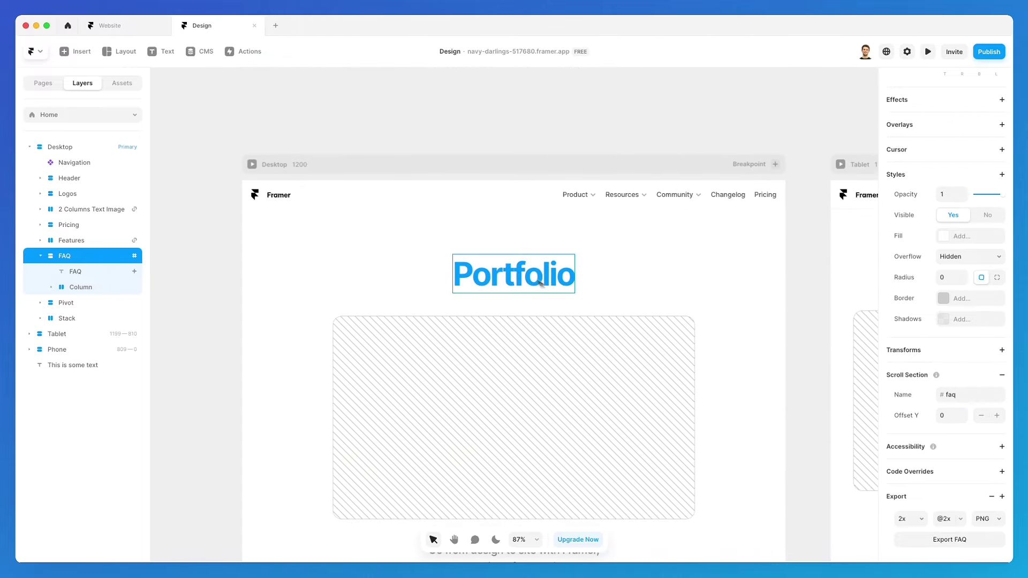
{"action": "double_click", "coordinate": [511, 272]}
{"action": "type", "text": "FAQ"}
{"action": "key", "text": "Escape"}
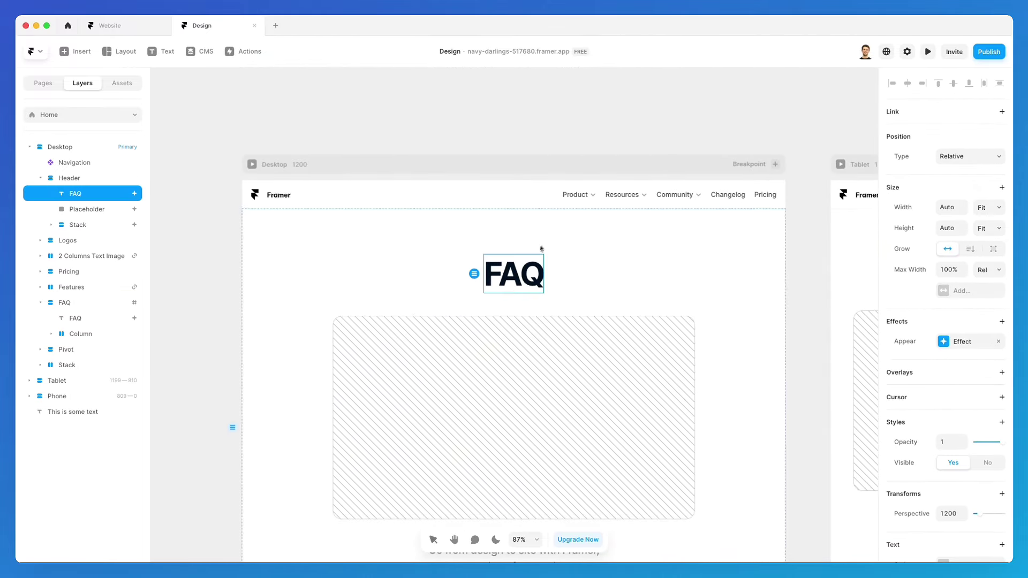
Link the header's FAQ heading to the Home page
{"action": "left_click", "coordinate": [958, 116]}
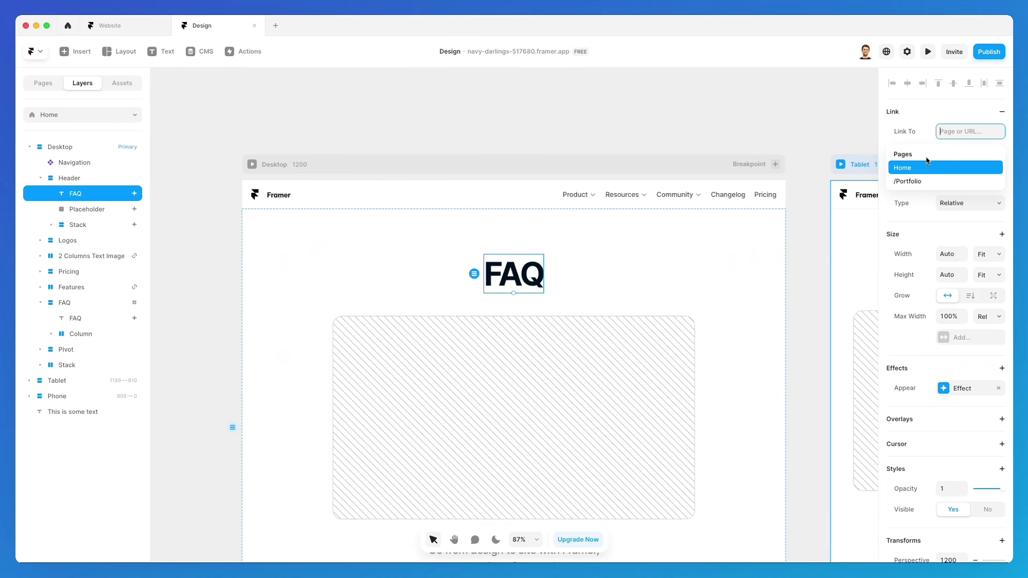
{"action": "left_click", "coordinate": [950, 169]}
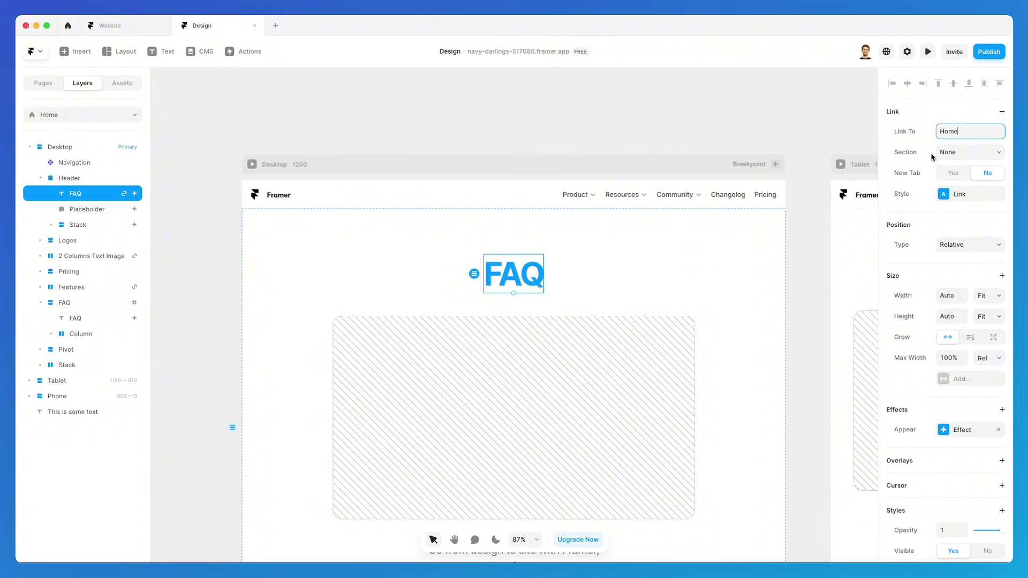
{"action": "scroll", "coordinate": [580, 259], "scroll_direction": "down", "scroll_amount": 2}
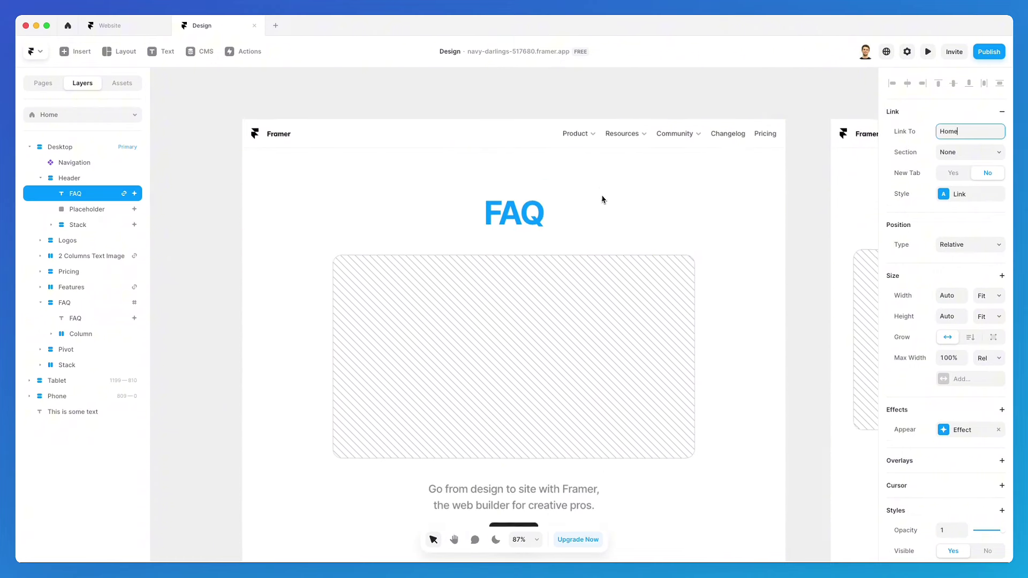
Point the header FAQ heading's link to the #faq section and set its scrolling to Smooth
{"action": "left_click", "coordinate": [968, 152]}
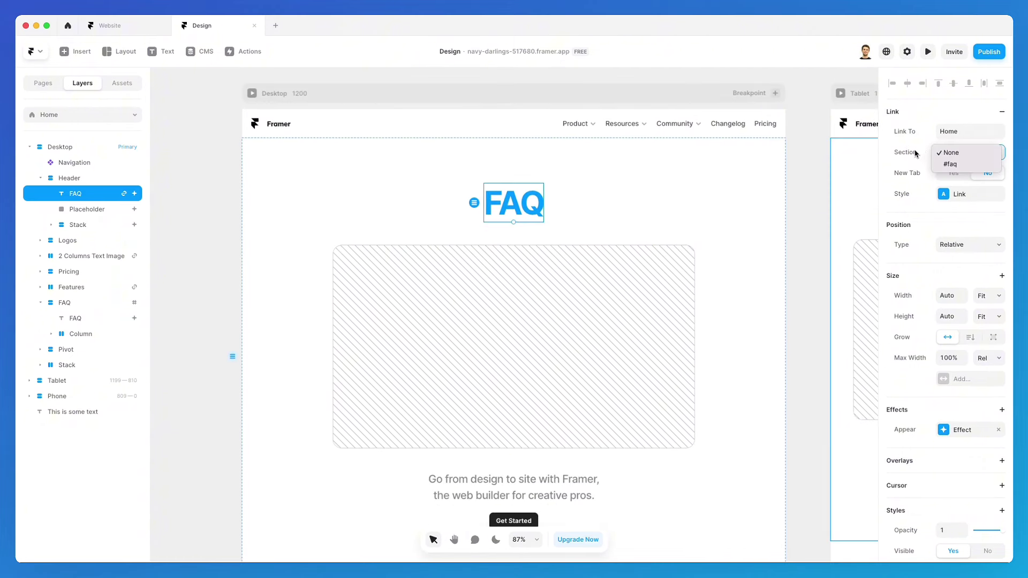
{"action": "left_click", "coordinate": [963, 165]}
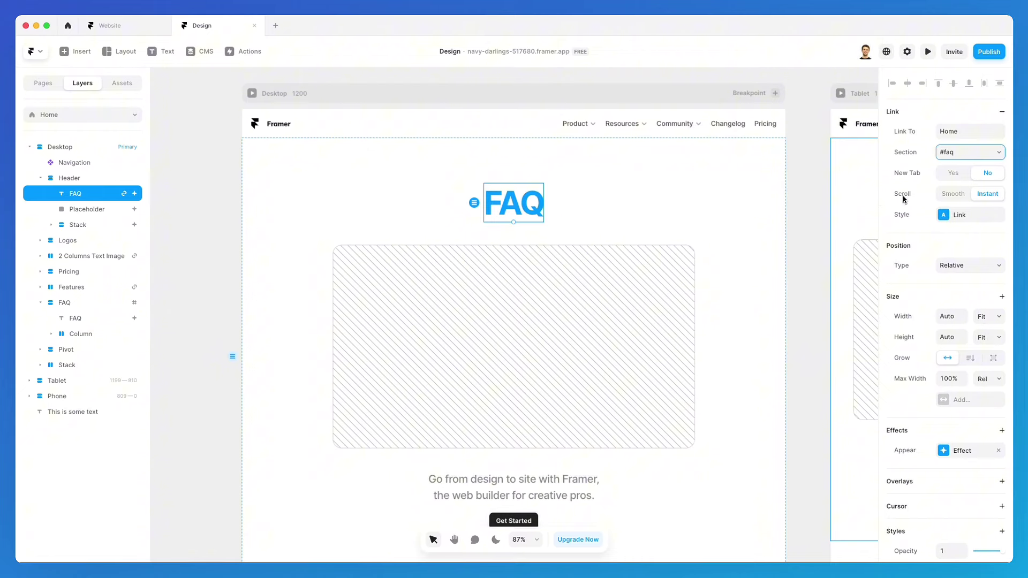
{"action": "scroll", "coordinate": [733, 181], "scroll_direction": "down", "scroll_amount": 1}
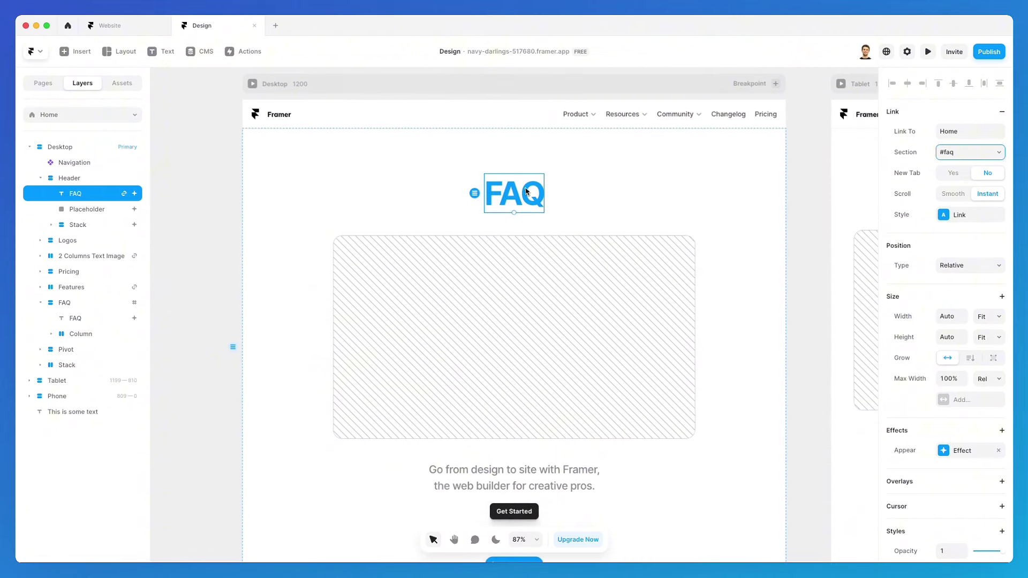
{"action": "scroll", "coordinate": [599, 202], "scroll_direction": "down", "scroll_amount": 15}
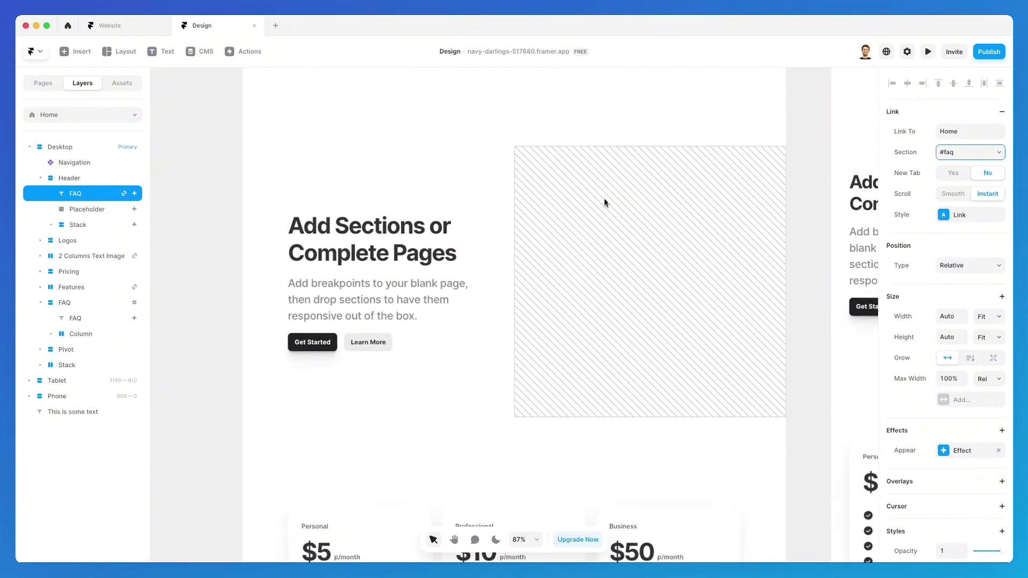
{"action": "scroll", "coordinate": [604, 202], "scroll_direction": "up", "scroll_amount": 18}
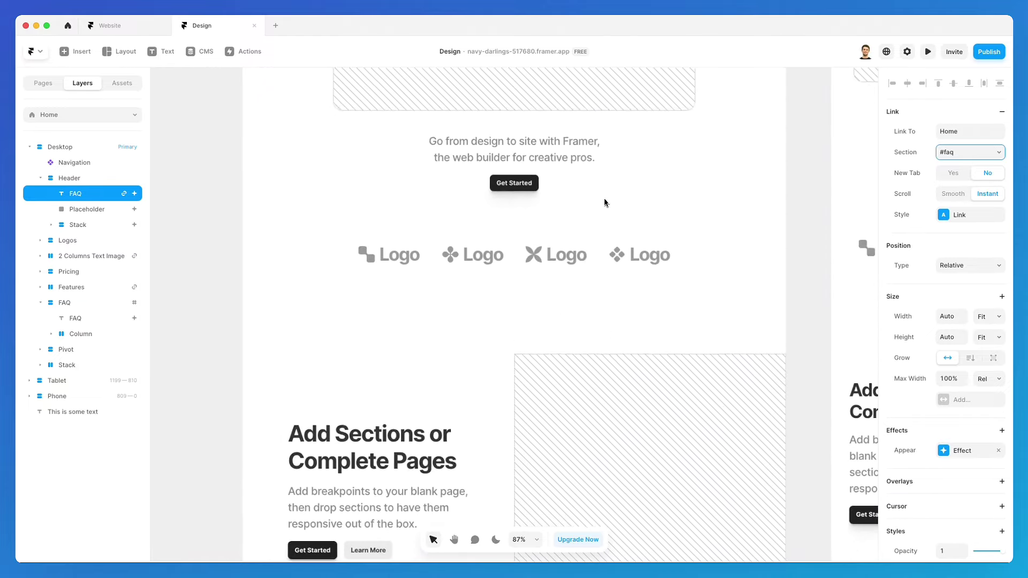
{"action": "scroll", "coordinate": [604, 202], "scroll_direction": "up", "scroll_amount": 2}
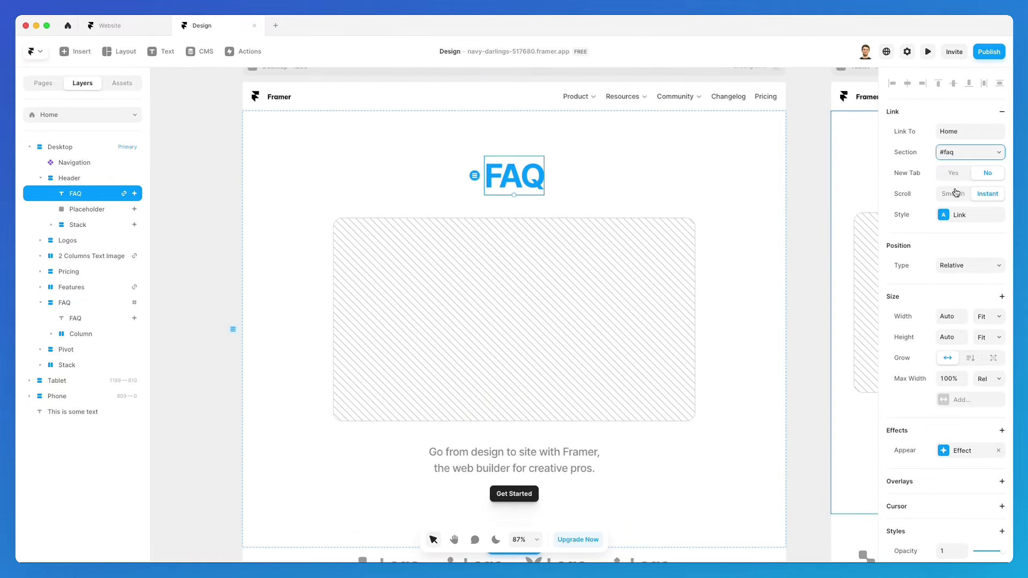
{"action": "left_click", "coordinate": [953, 196]}
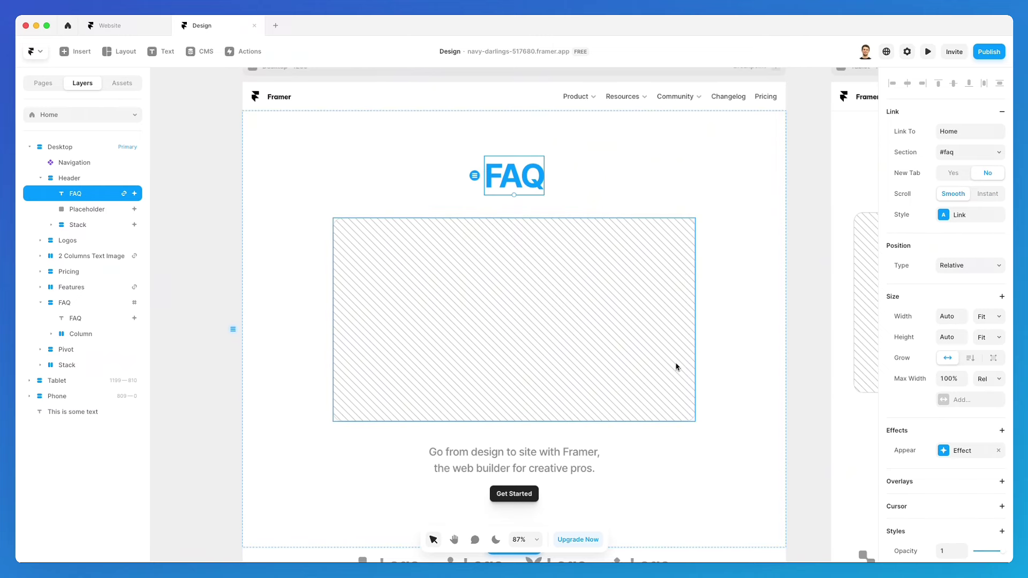
Preview the page, test the FAQ heading's link to the FAQ section, and return to the canvas
{"action": "scroll", "coordinate": [677, 364], "scroll_direction": "up", "scroll_amount": 1}
{"action": "left_click", "coordinate": [927, 51]}
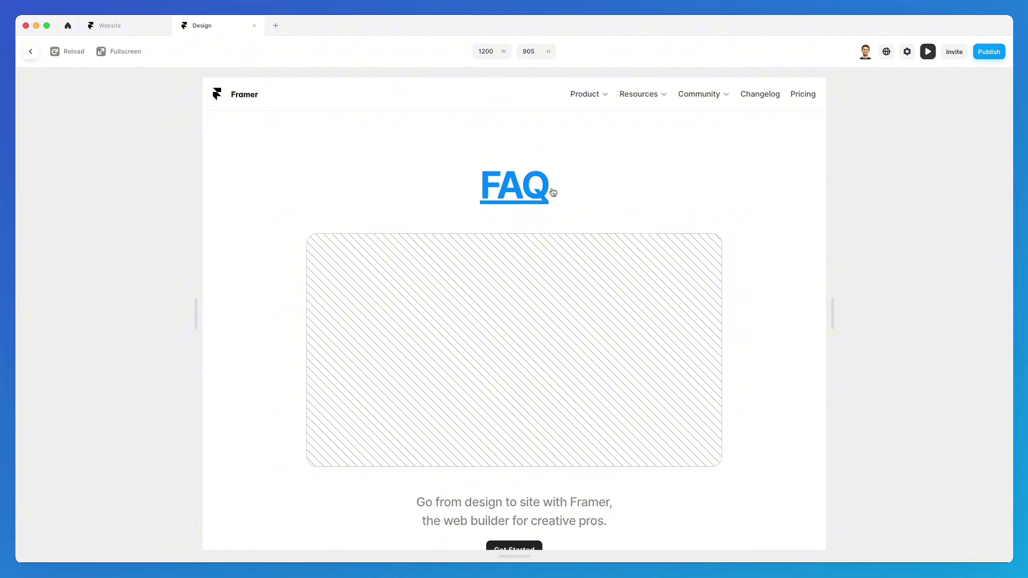
{"action": "left_click", "coordinate": [524, 193]}
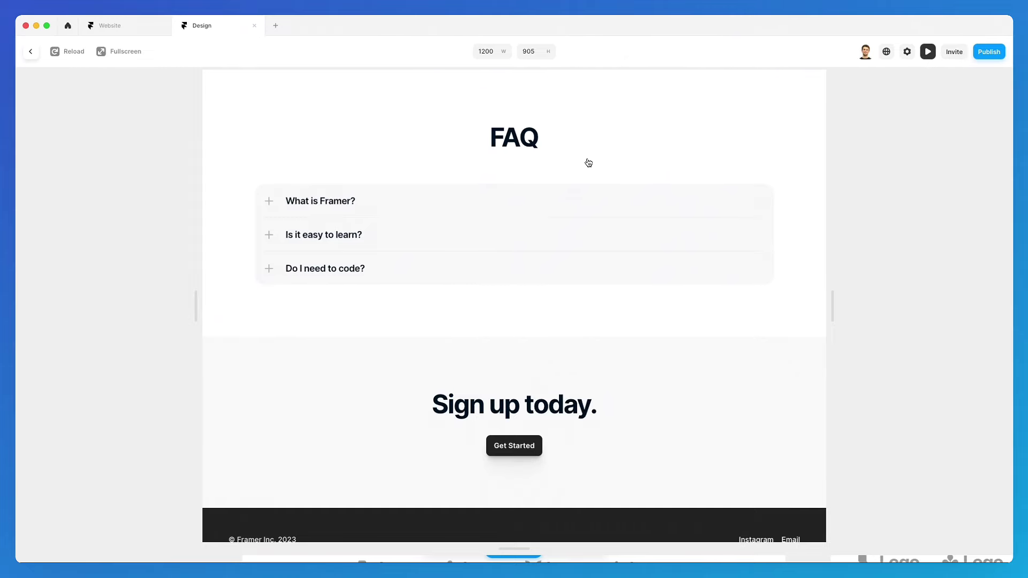
{"action": "scroll", "coordinate": [588, 163], "scroll_direction": "up", "scroll_amount": 3}
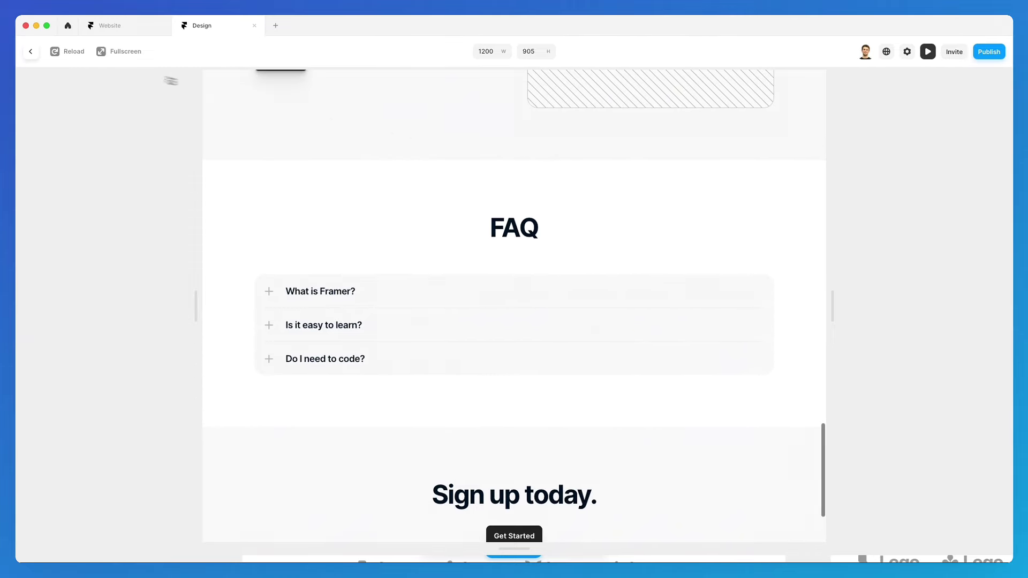
{"action": "left_click", "coordinate": [30, 52]}
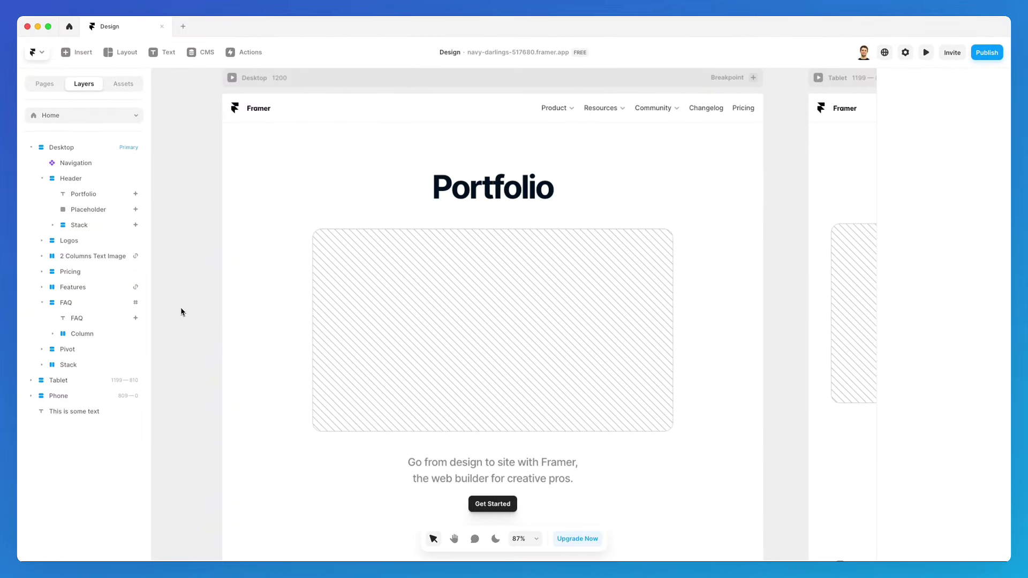
Add a text layer reading "Typing" above the Portfolio heading in the Header
{"action": "left_click", "coordinate": [497, 189]}
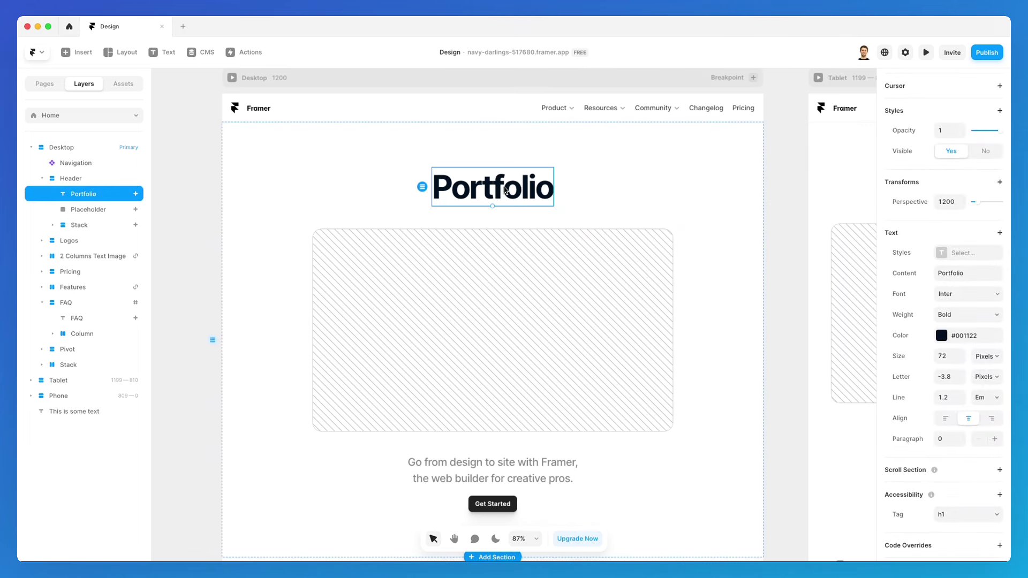
{"action": "left_click", "coordinate": [162, 52]}
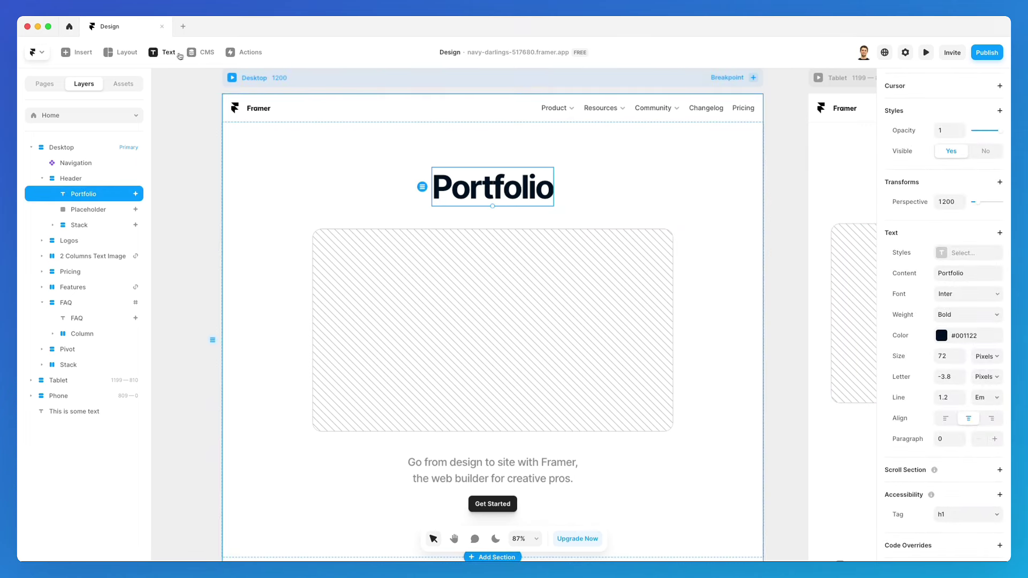
{"action": "left_click", "coordinate": [282, 160]}
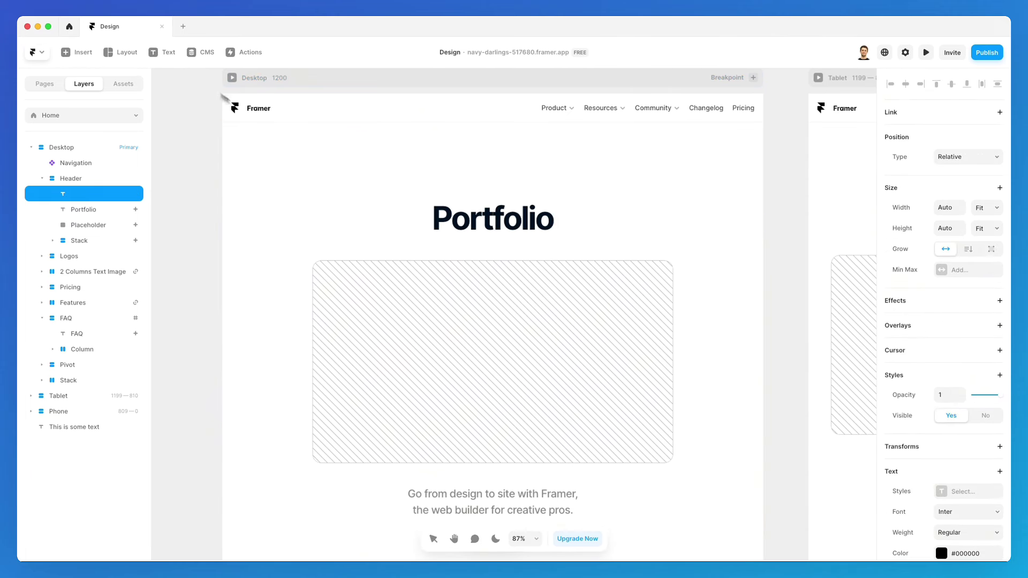
{"action": "type", "text": "Typing"}
{"action": "key", "text": "Escape"}
Retype the Portfolio heading as "Text" on the canvas, and replace its content with "Rewrite" in its text properties
{"action": "left_click", "coordinate": [503, 232]}
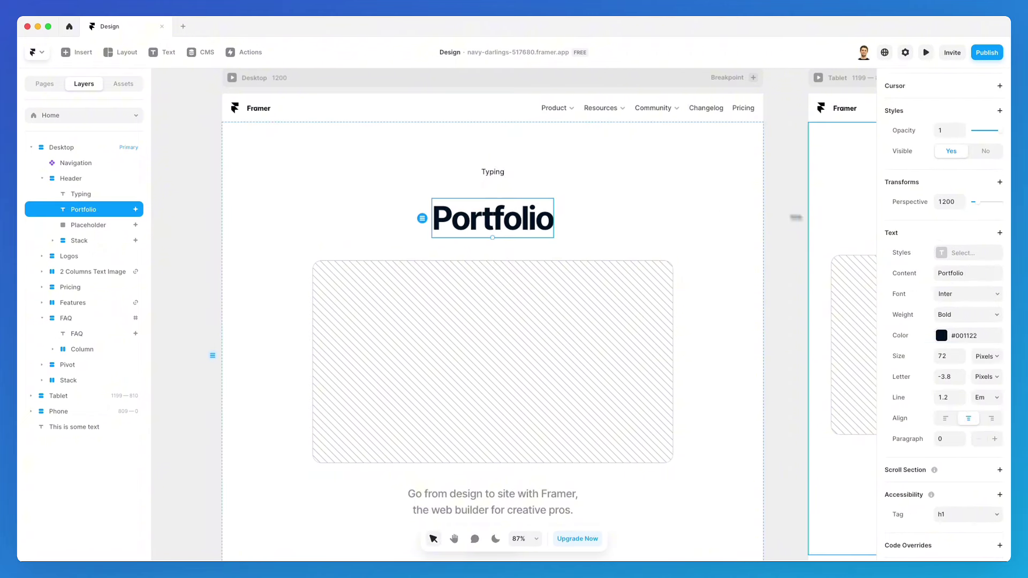
{"action": "scroll", "coordinate": [935, 208], "scroll_direction": "up", "scroll_amount": 5}
{"action": "scroll", "coordinate": [935, 209], "scroll_direction": "down", "scroll_amount": 6}
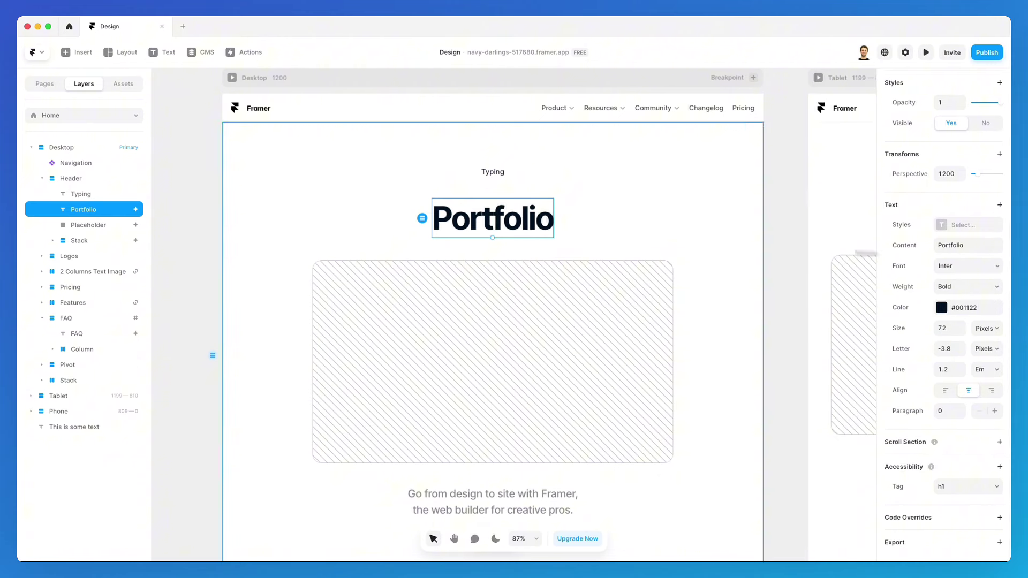
{"action": "double_click", "coordinate": [516, 221]}
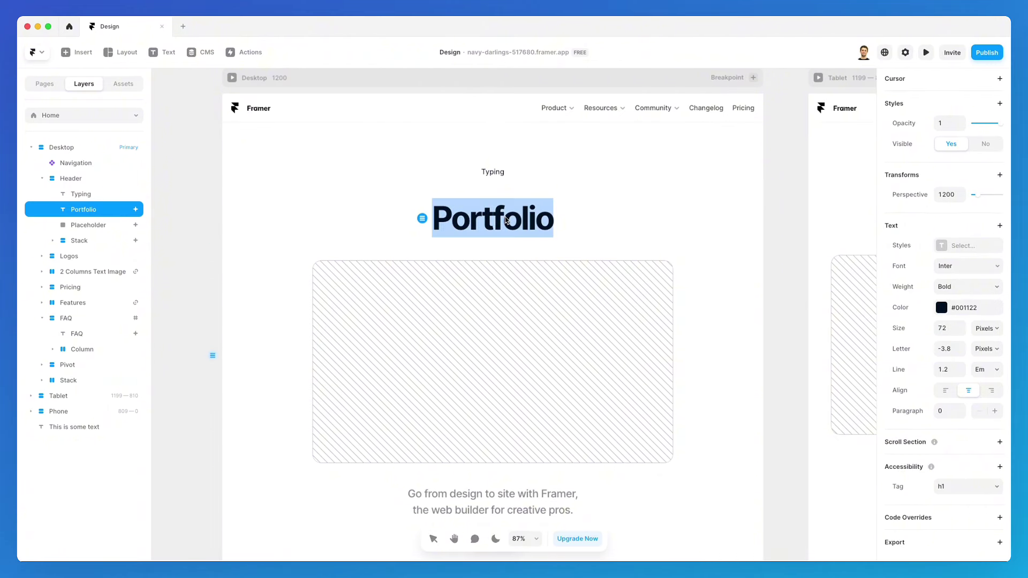
{"action": "type", "text": "Text"}
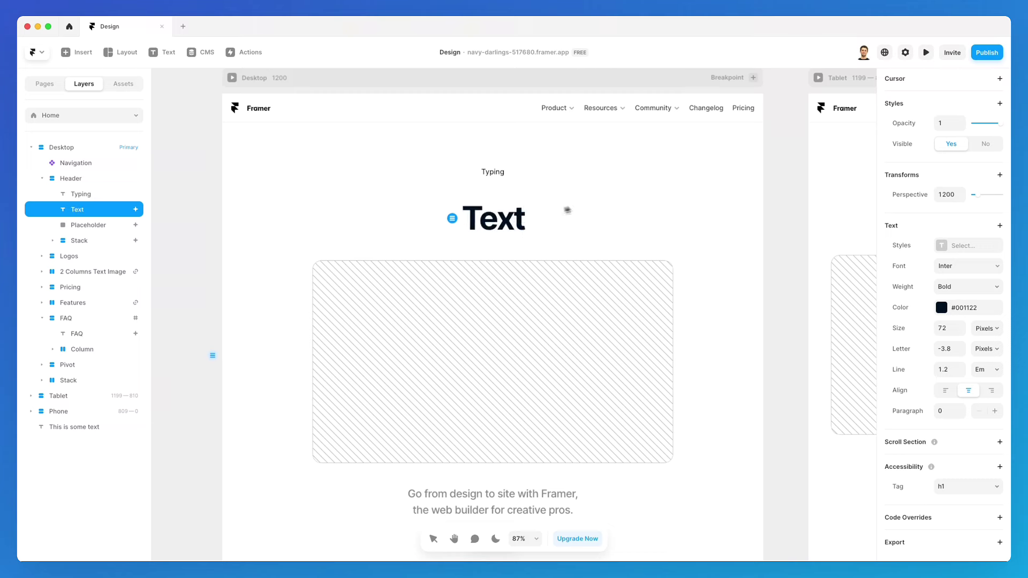
{"action": "key", "text": "Escape"}
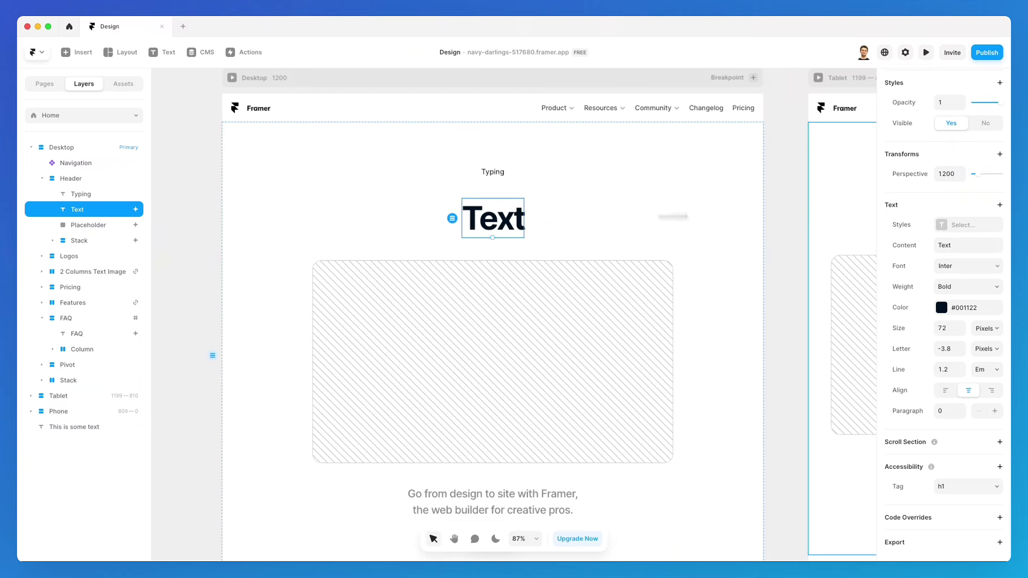
{"action": "left_click", "coordinate": [968, 246]}
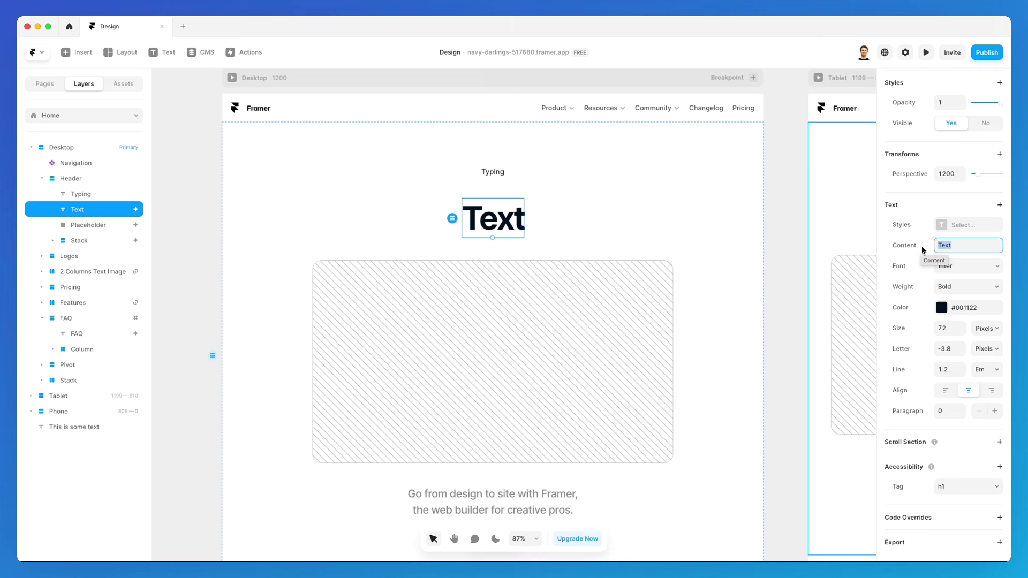
{"action": "type", "text": "Rewrite"}
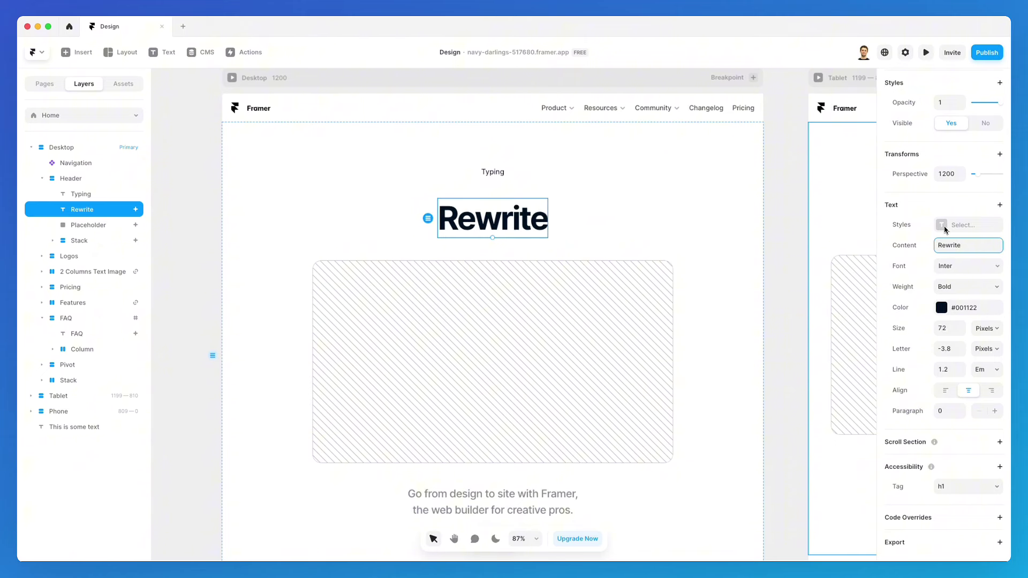
Set the Rewrite heading's font to Itim from the web fonts
{"action": "left_click", "coordinate": [946, 267]}
{"action": "scroll", "coordinate": [849, 332], "scroll_direction": "down", "scroll_amount": 5}
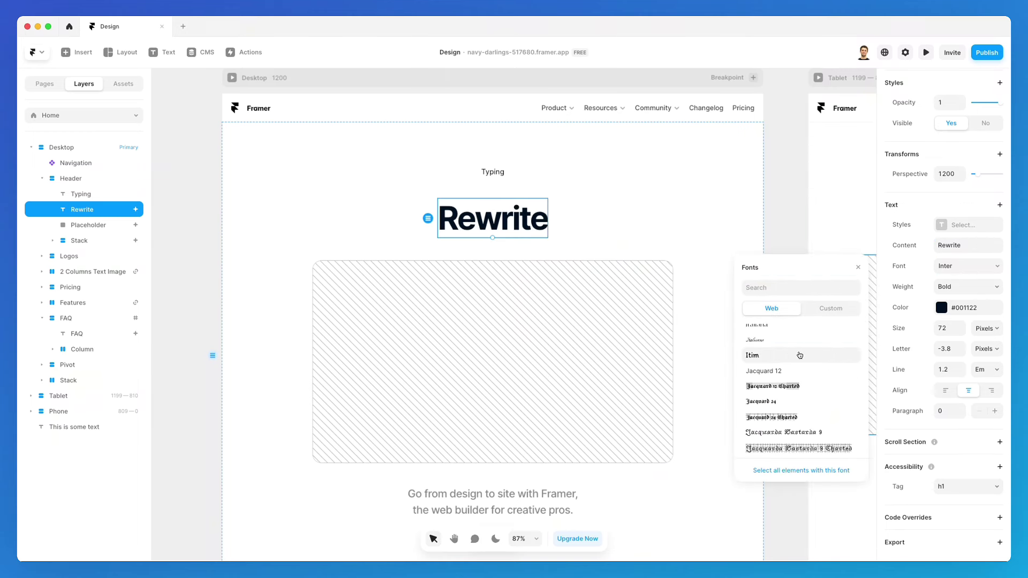
{"action": "left_click", "coordinate": [798, 356]}
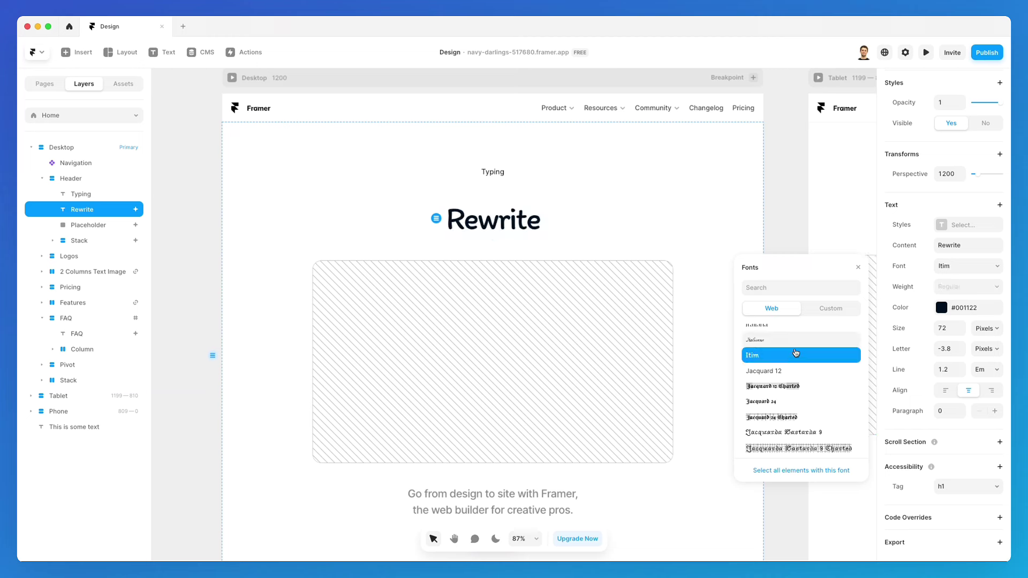
Look at the custom font upload option, and set the Rewrite heading's font to Inter from the web fonts
{"action": "left_click", "coordinate": [824, 312]}
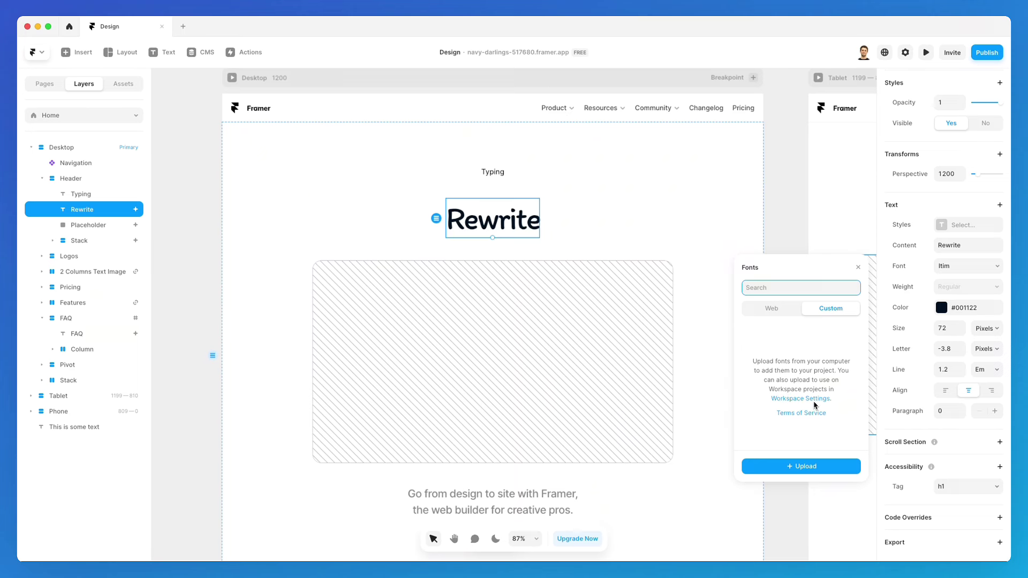
{"action": "left_click", "coordinate": [771, 310]}
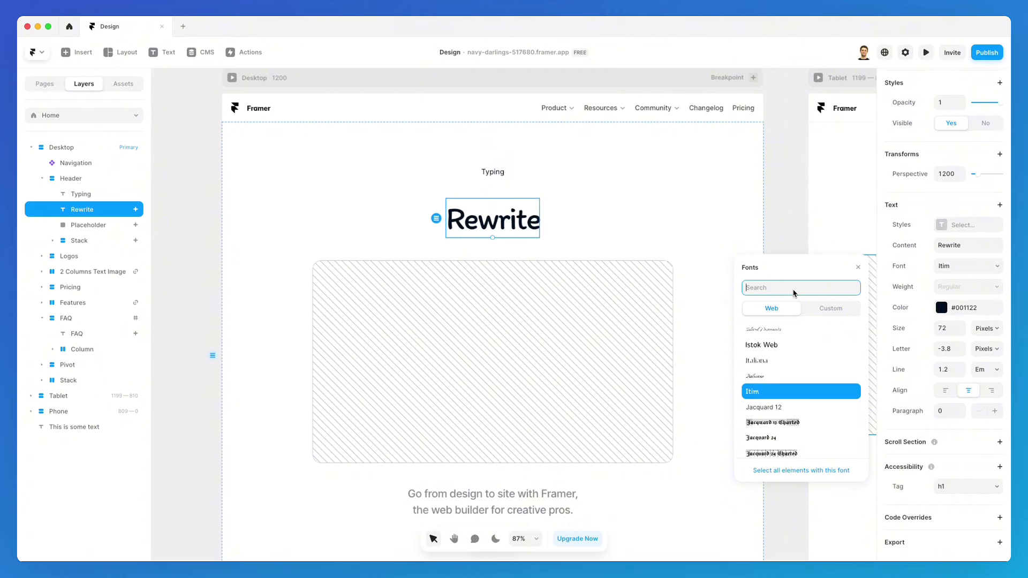
{"action": "type", "text": "inter"}
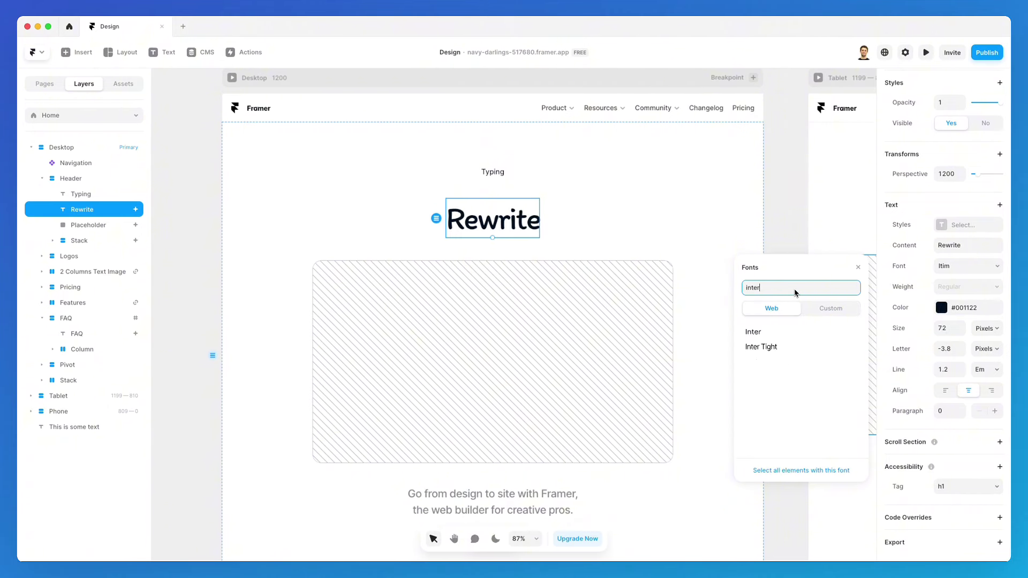
{"action": "left_click", "coordinate": [777, 331]}
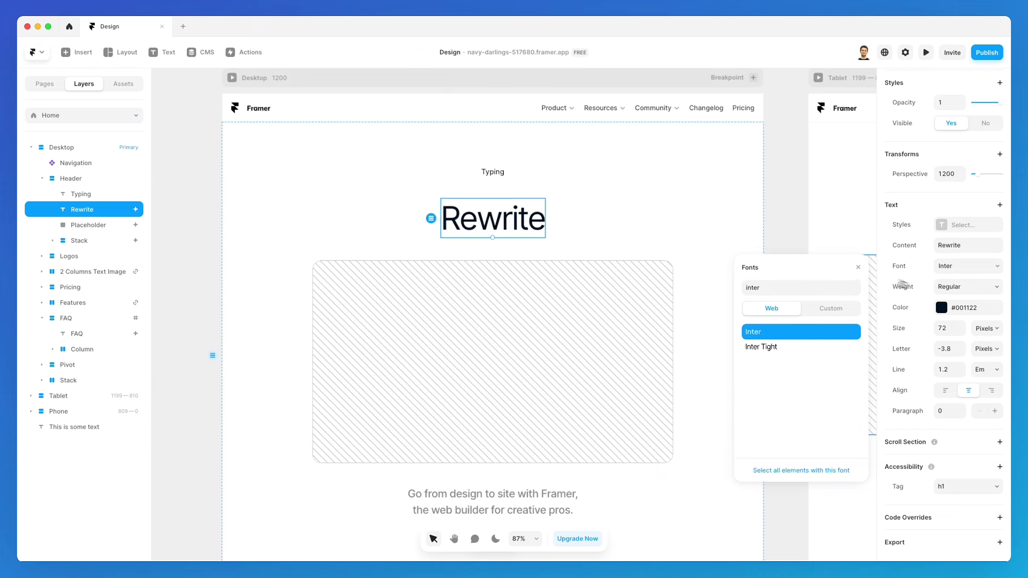
{"action": "left_click", "coordinate": [858, 267]}
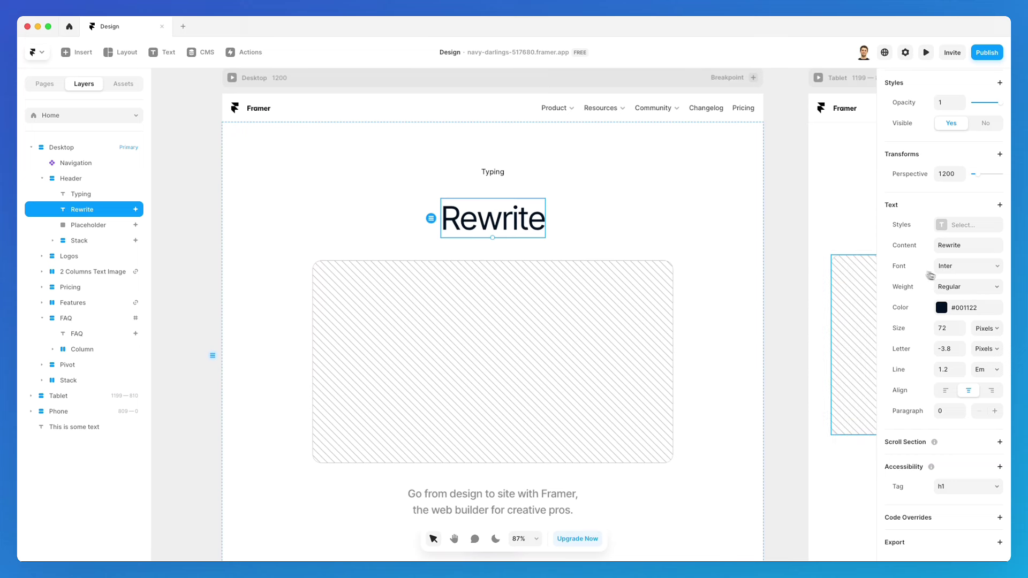
Try the Bold and Light weights on the Rewrite heading, and set its weight to Medium
{"action": "left_click", "coordinate": [958, 290]}
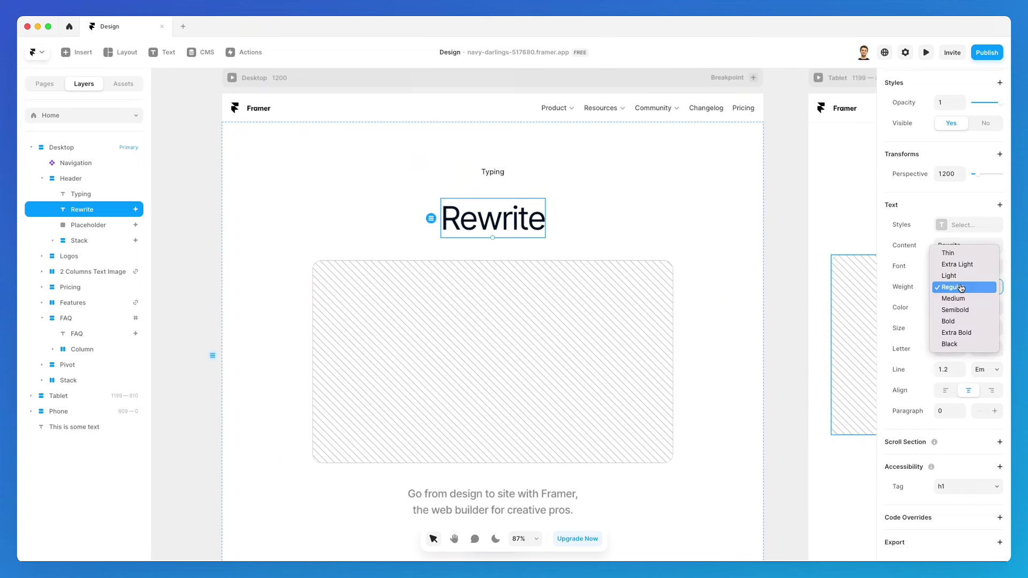
{"action": "left_click", "coordinate": [963, 321]}
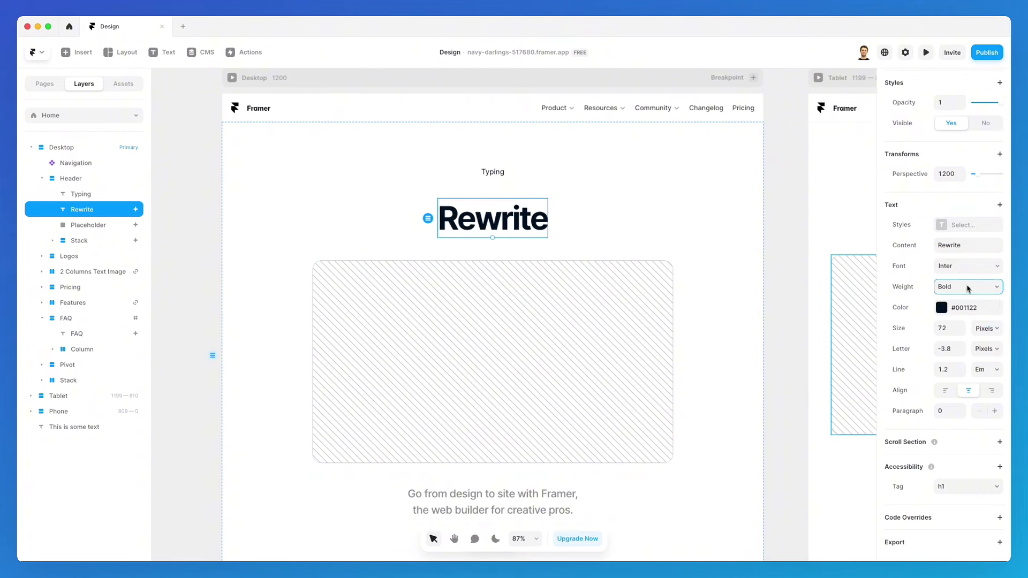
{"action": "left_click", "coordinate": [956, 296]}
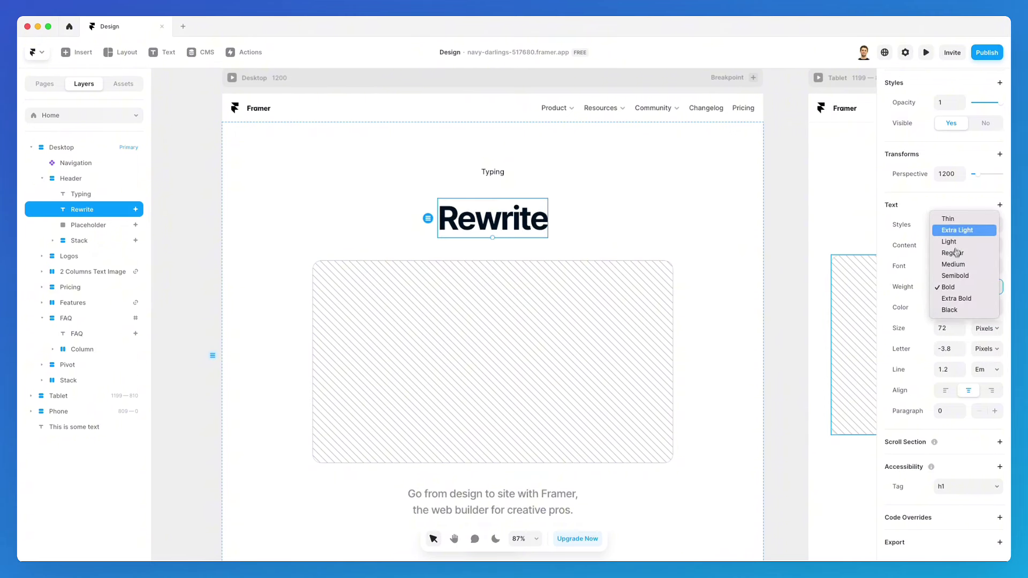
{"action": "left_click", "coordinate": [958, 239]}
{"action": "left_click", "coordinate": [956, 288]}
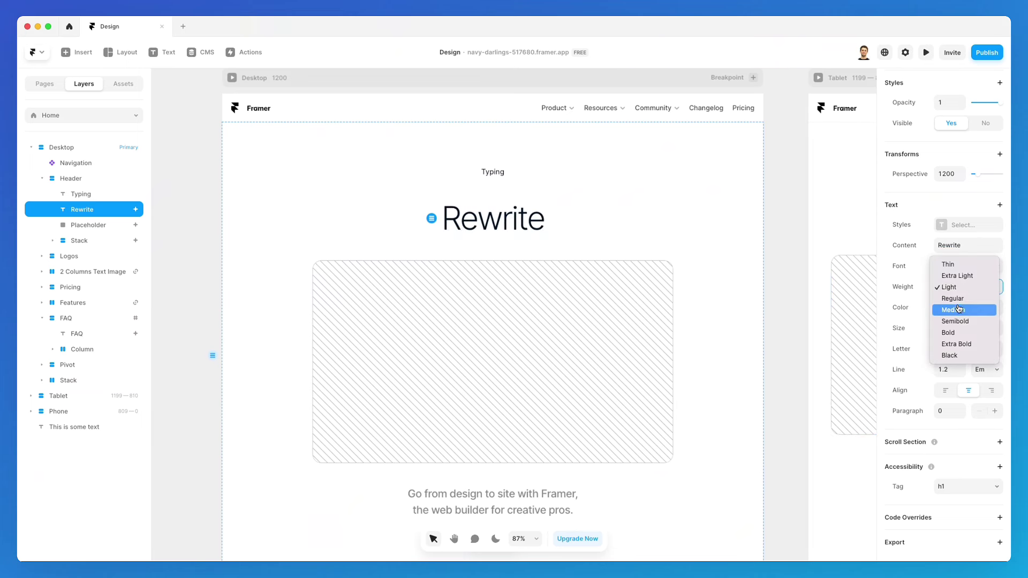
{"action": "key", "text": "Escape"}
{"action": "key", "text": "Down"}
{"action": "key", "text": "Down"}
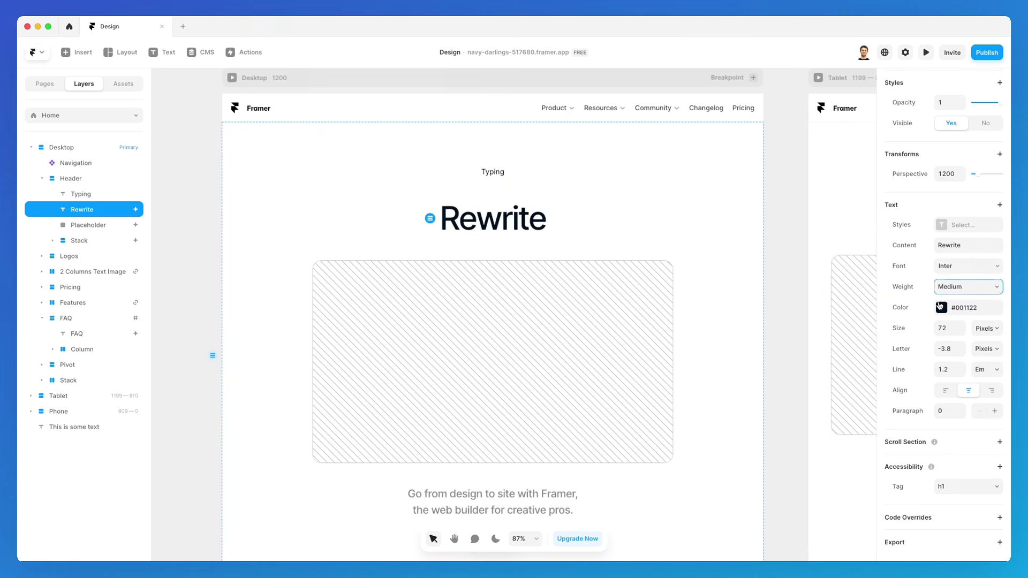
Set the Rewrite heading's text color to the crimson #CF003E
{"action": "left_click", "coordinate": [941, 308]}
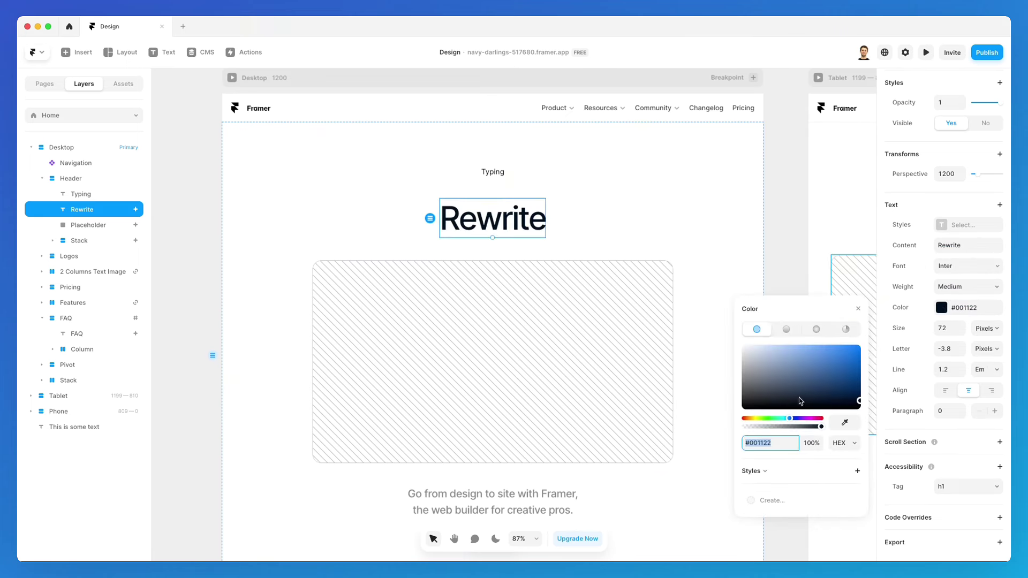
{"action": "left_click_drag", "start_coordinate": [804, 417], "coordinate": [878, 360]}
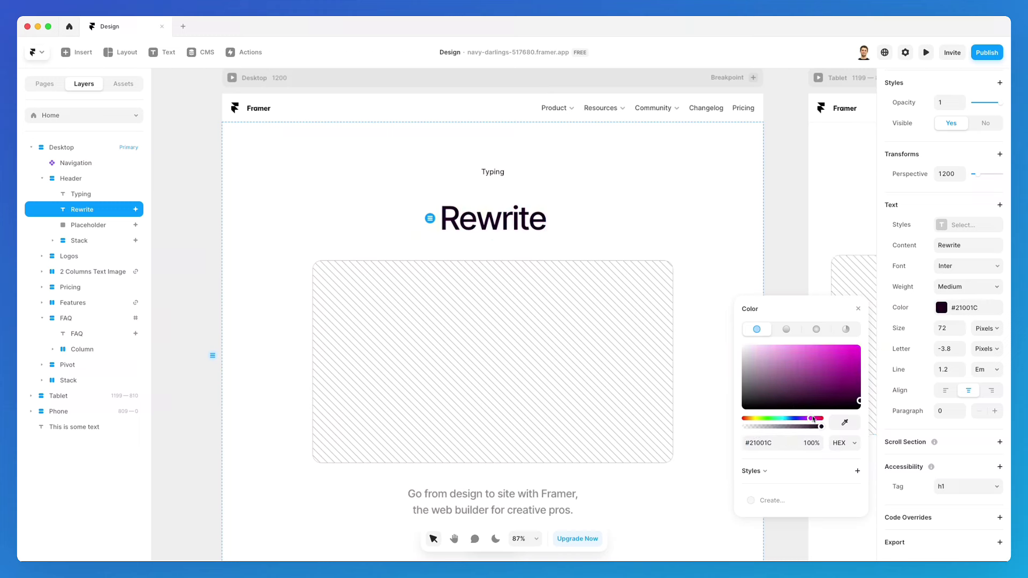
{"action": "mouse_move", "coordinate": [810, 418]}
{"action": "left_mouse_down"}
{"action": "mouse_move", "coordinate": [762, 421]}
{"action": "mouse_move", "coordinate": [823, 420]}
{"action": "mouse_move", "coordinate": [744, 421]}
{"action": "mouse_move", "coordinate": [818, 419]}
{"action": "left_mouse_up"}
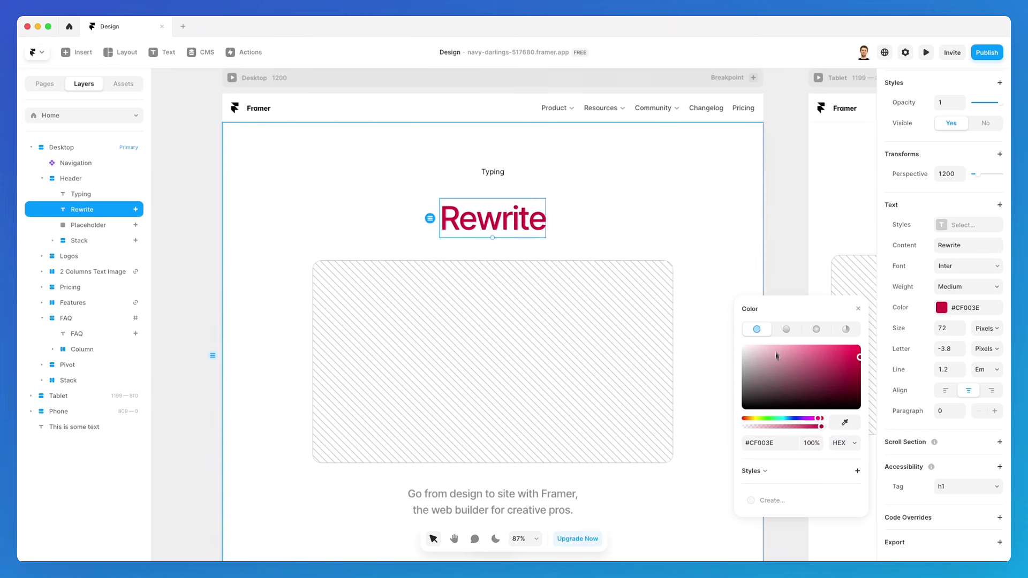
{"action": "left_click", "coordinate": [858, 308]}
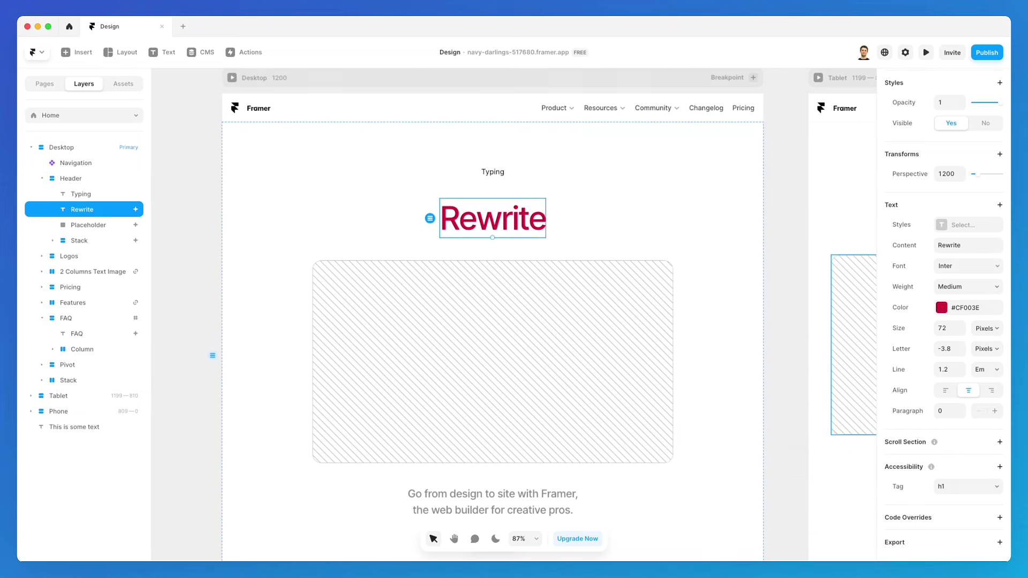
Set the Rewrite heading's font size to 100, keeping Pixels as the unit
{"action": "left_click", "coordinate": [947, 326]}
{"action": "type", "text": "100"}
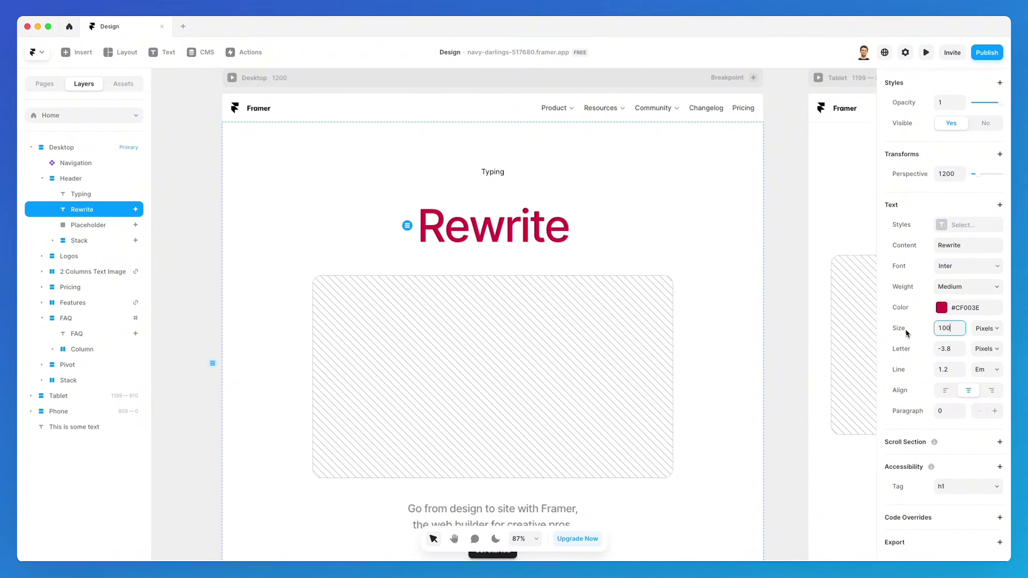
{"action": "left_click", "coordinate": [983, 329]}
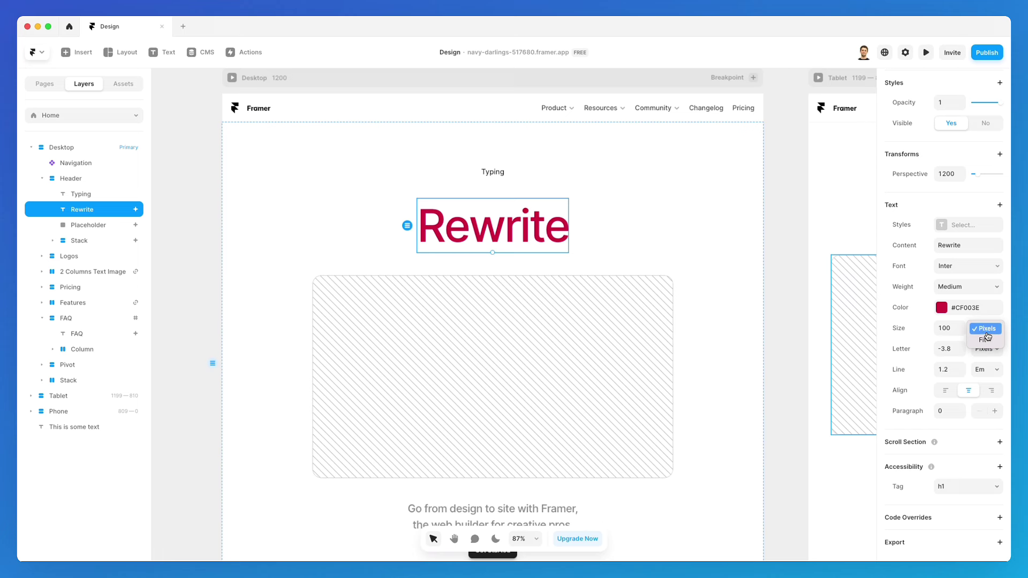
{"action": "left_click", "coordinate": [986, 330]}
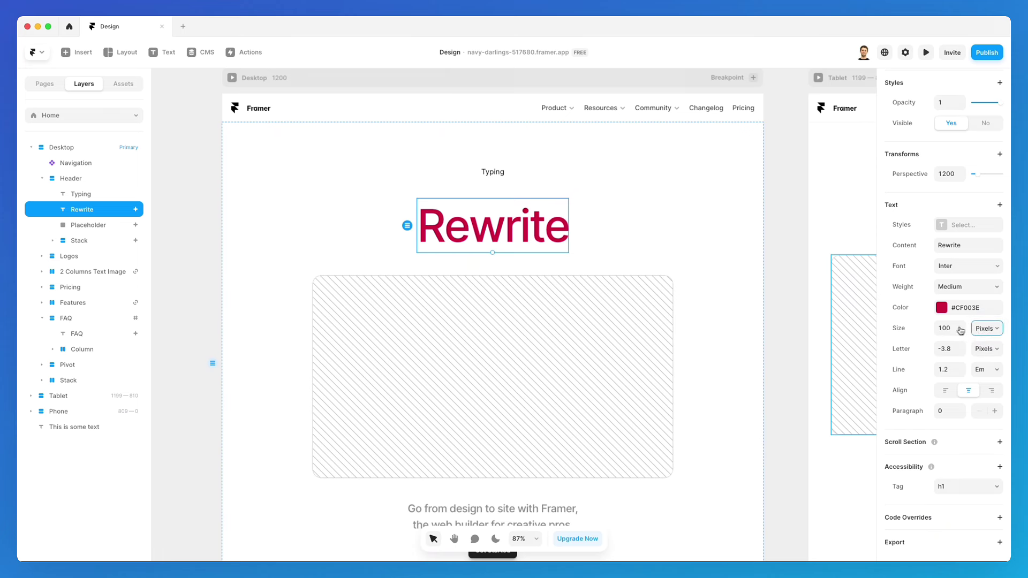
Switch the Rewrite heading's size mode to Fit and compare the heading across the Desktop, Tablet and Phone breakpoints
{"action": "left_click", "coordinate": [981, 330]}
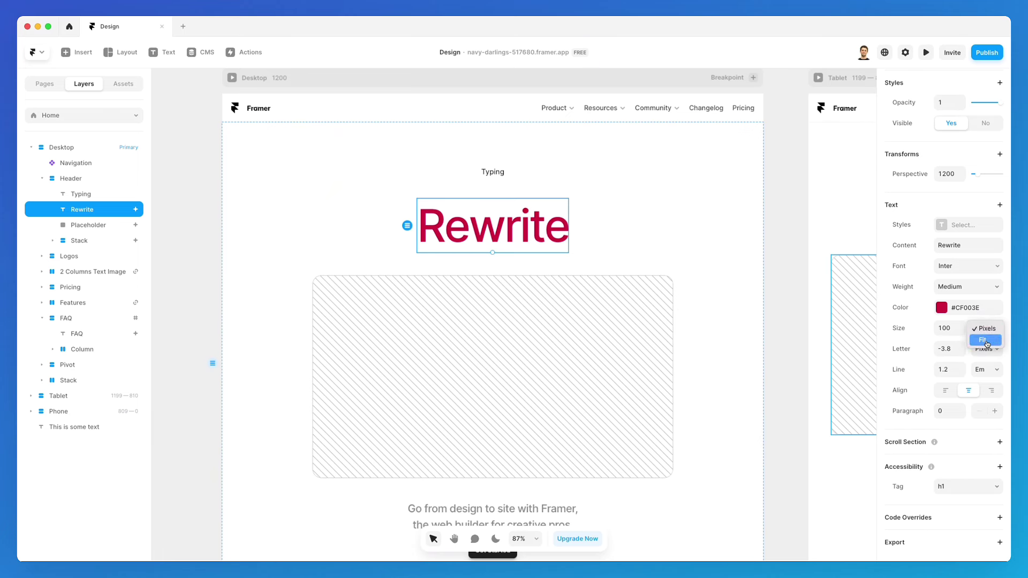
{"action": "left_click", "coordinate": [986, 343]}
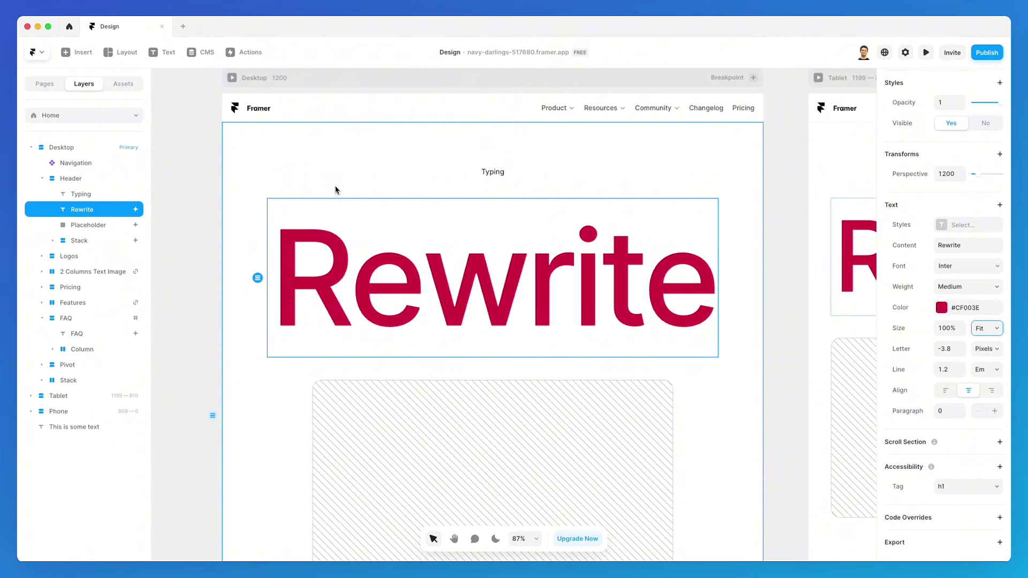
{"action": "scroll", "coordinate": [455, 216], "scroll_direction": "right", "scroll_amount": 2}
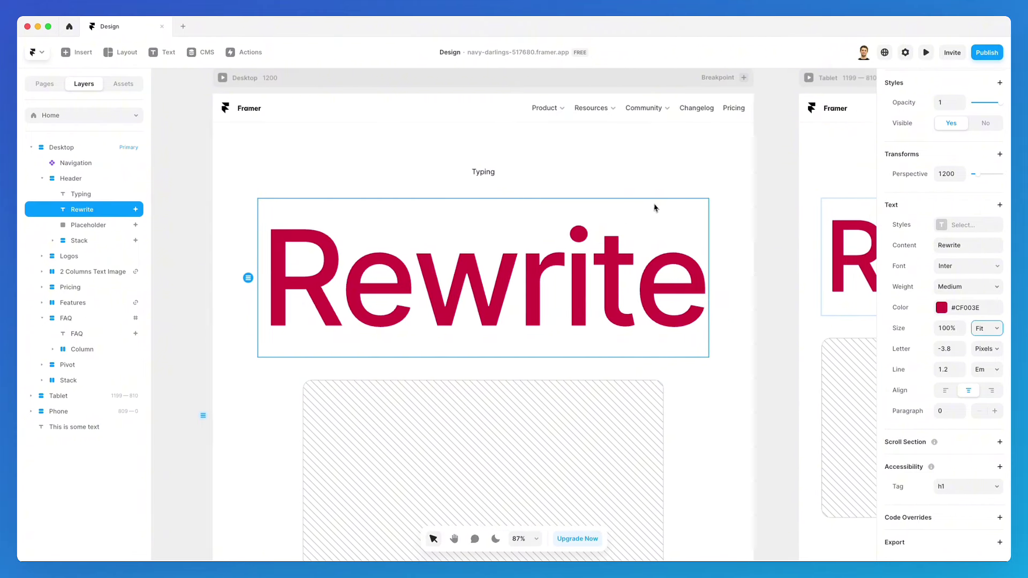
{"action": "scroll", "coordinate": [657, 207], "scroll_direction": "right", "scroll_amount": 3}
{"action": "scroll", "coordinate": [658, 208], "scroll_direction": "right", "scroll_amount": 10}
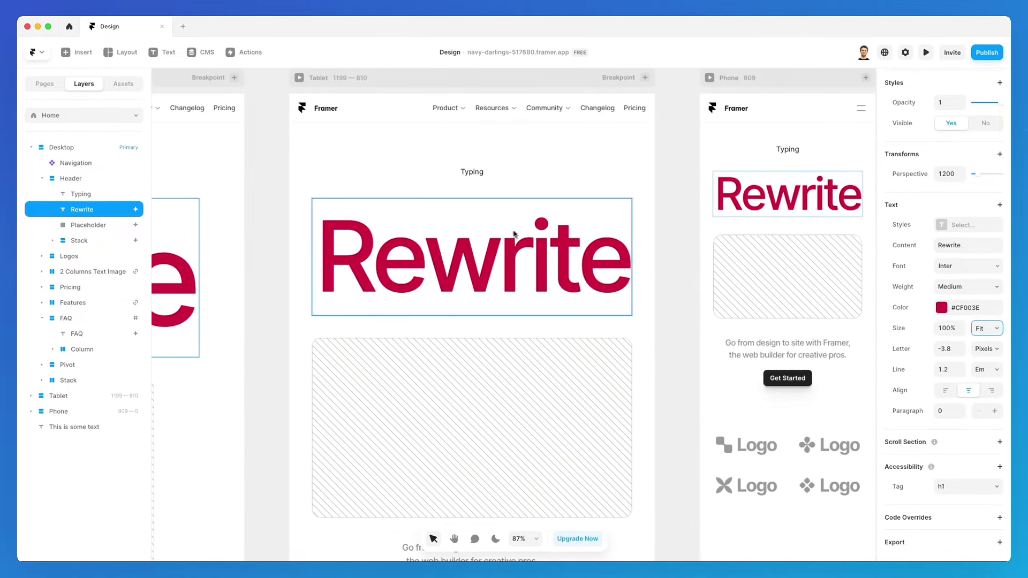
{"action": "scroll", "coordinate": [504, 234], "scroll_direction": "right", "scroll_amount": 10}
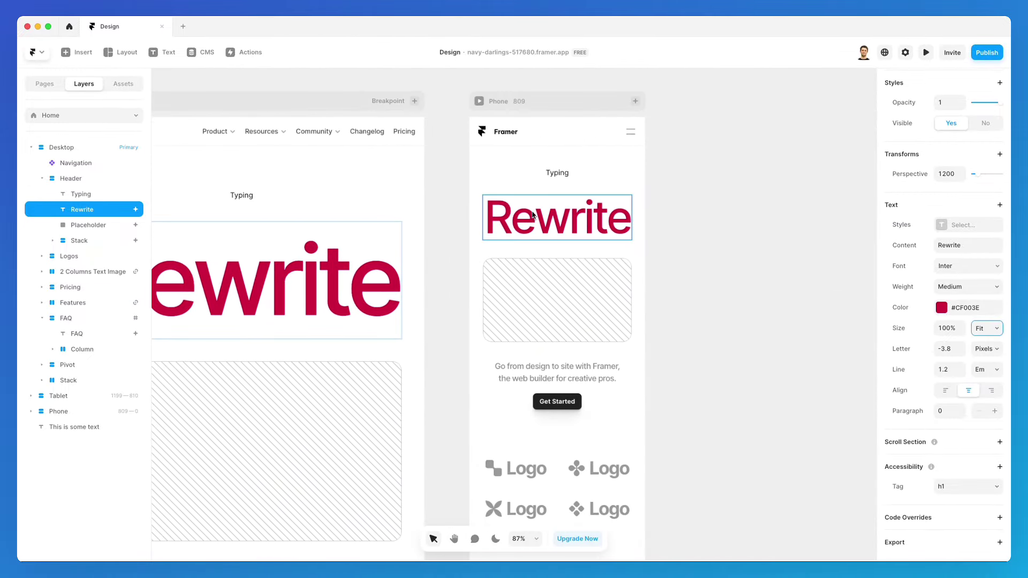
{"action": "scroll", "coordinate": [516, 195], "scroll_direction": "left", "scroll_amount": 20}
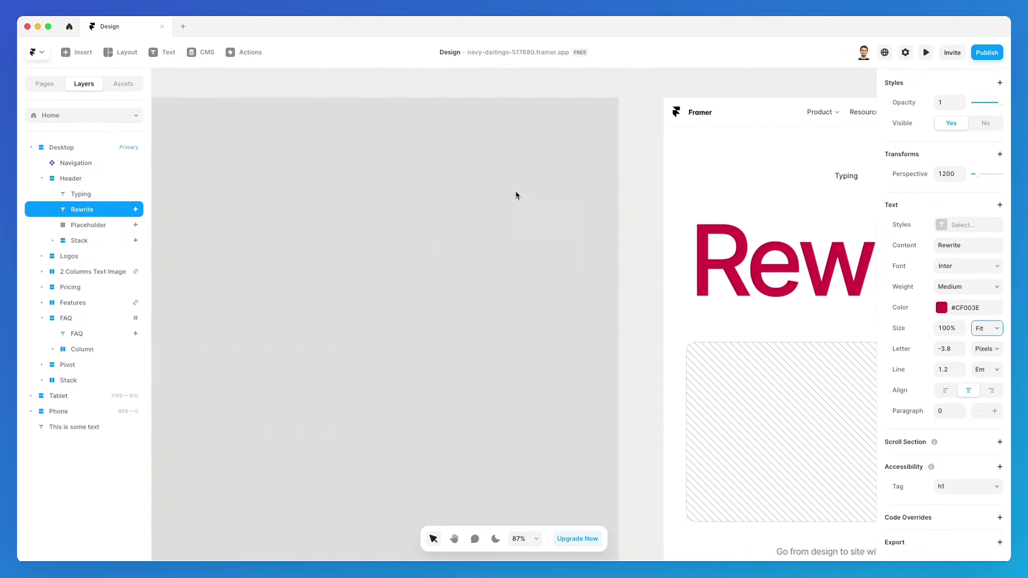
{"action": "scroll", "coordinate": [516, 195], "scroll_direction": "left", "scroll_amount": 15}
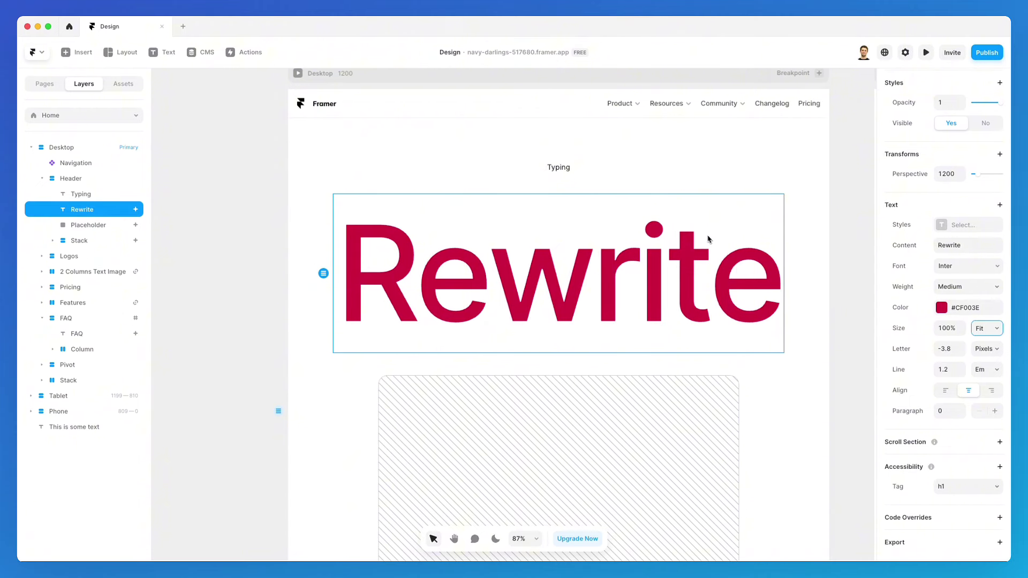
{"action": "scroll", "coordinate": [709, 247], "scroll_direction": "right", "scroll_amount": 5}
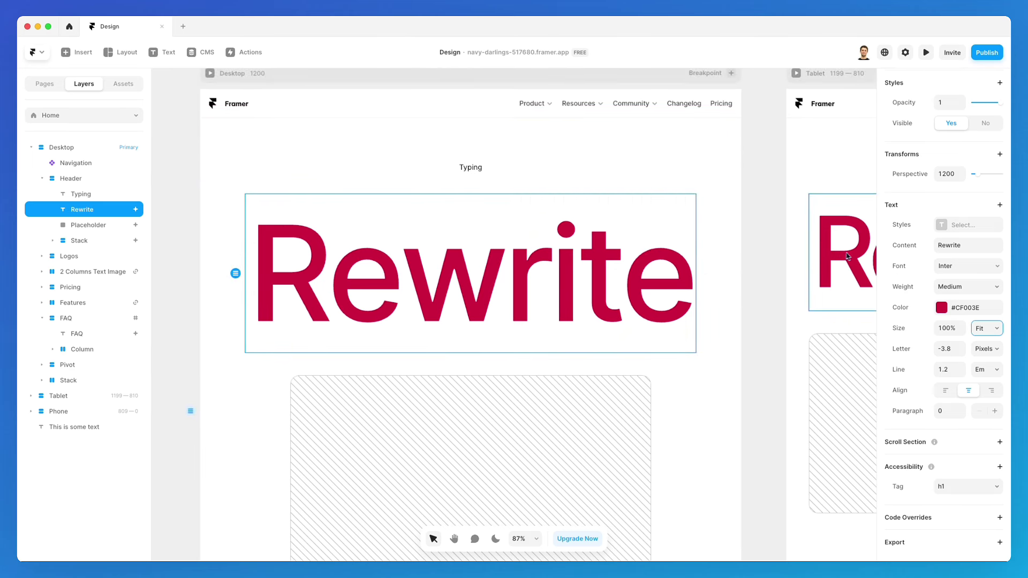
Reduce the Rewrite heading's Fit size to 50%
{"action": "left_click", "coordinate": [962, 333]}
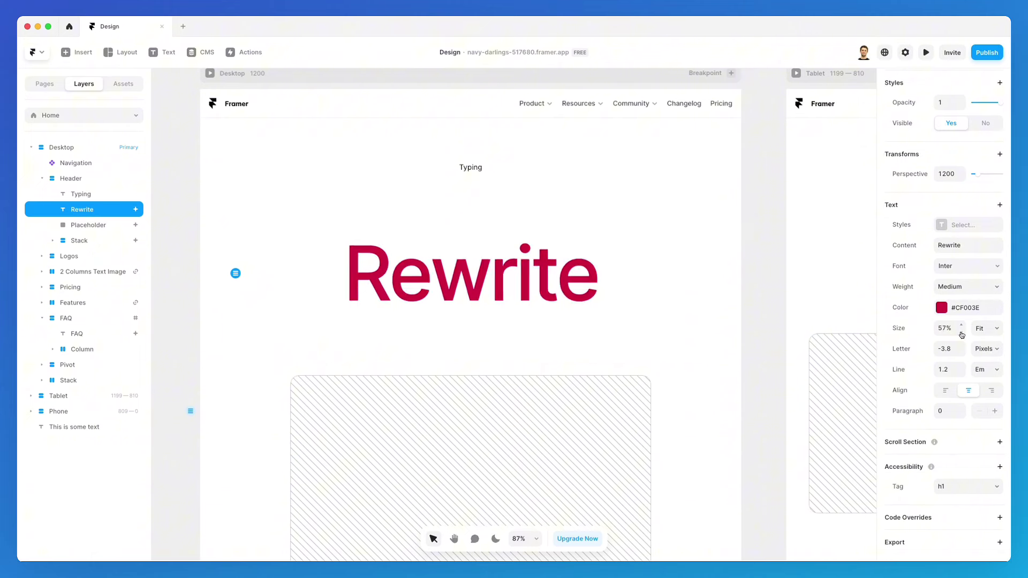
{"action": "left_click", "coordinate": [961, 334]}
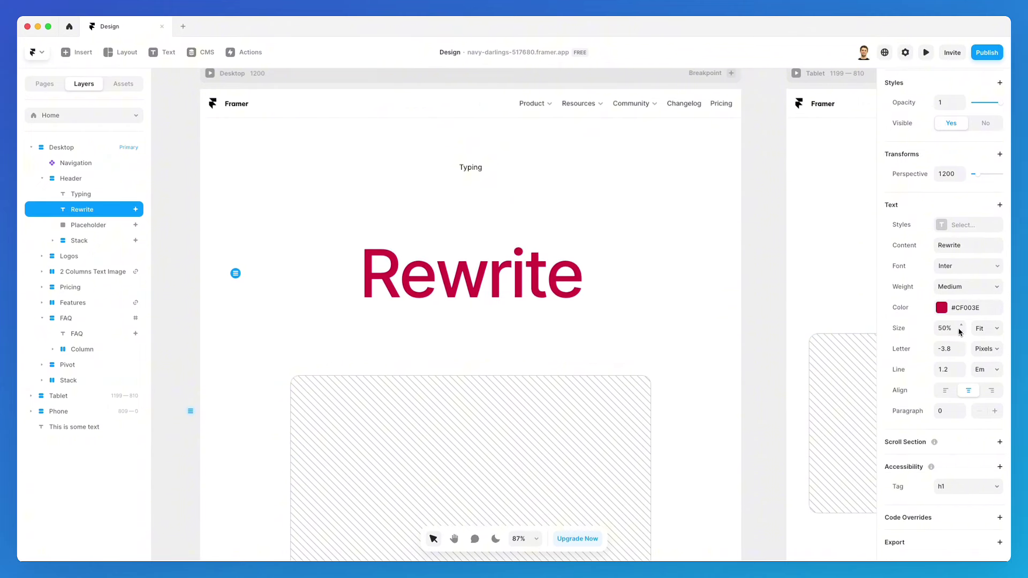
{"action": "scroll", "coordinate": [738, 321], "scroll_direction": "right", "scroll_amount": 5}
{"action": "scroll", "coordinate": [396, 263], "scroll_direction": "left", "scroll_amount": 3}
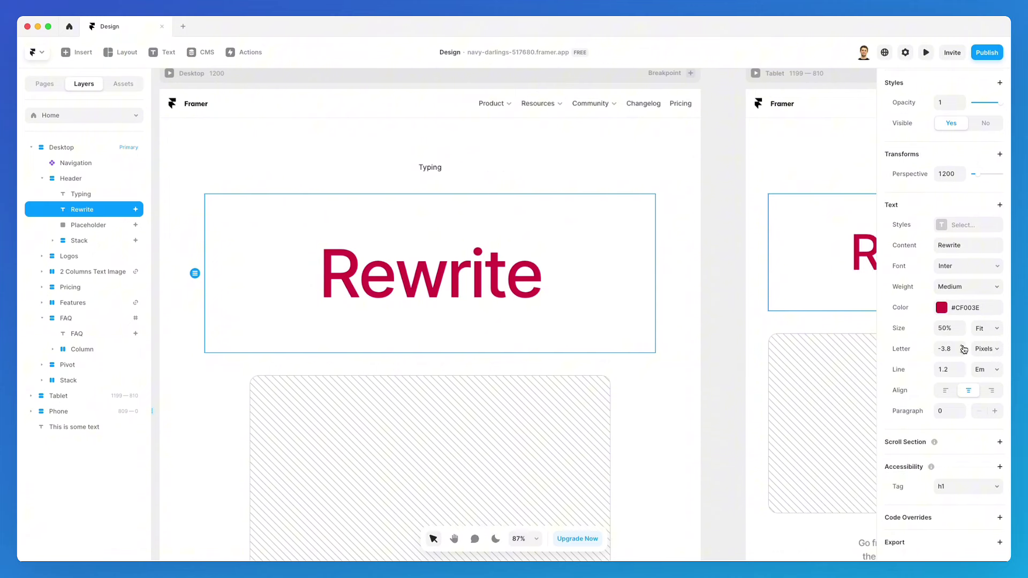
Set the Rewrite heading's letter spacing to 5.1 pixels and open its unit choices
{"action": "left_click_drag", "start_coordinate": [962, 348], "coordinate": [962, 348]}
{"action": "left_click", "coordinate": [984, 348]}
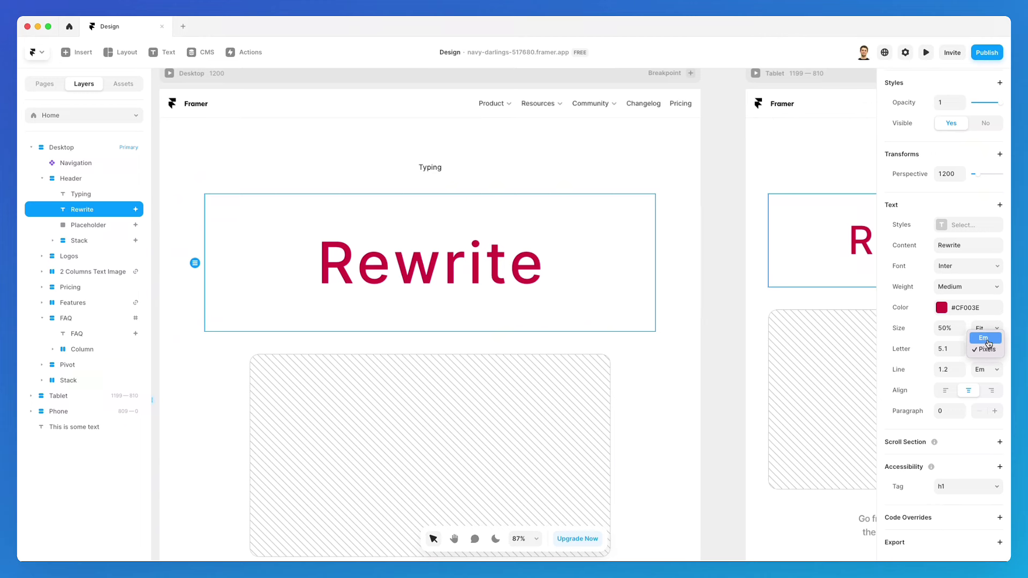
Examine the unit options for the Rewrite heading's size, letter spacing and line height, and how it scales in the tablet and phone layouts
{"action": "left_click", "coordinate": [923, 347]}
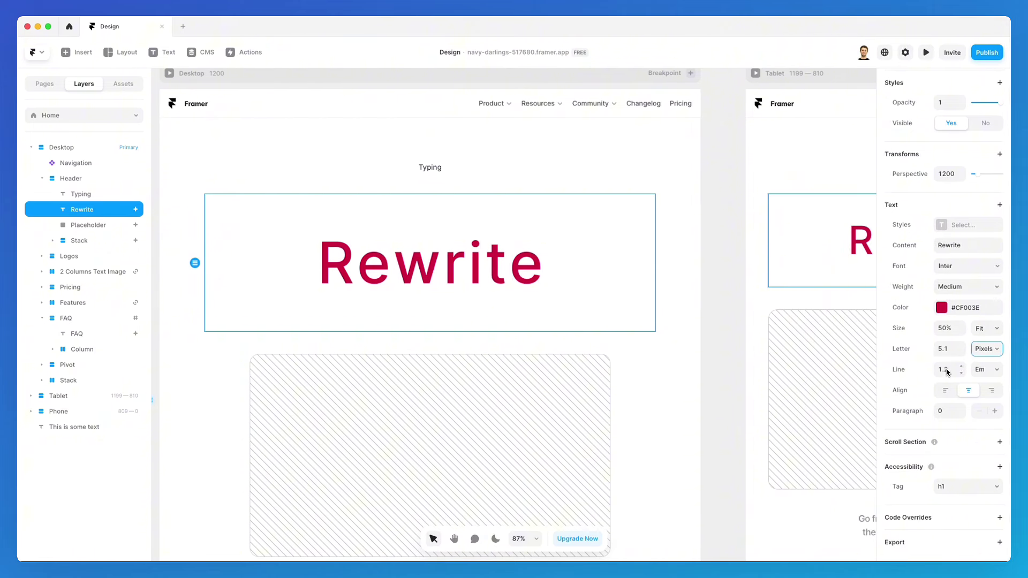
{"action": "left_click", "coordinate": [979, 370]}
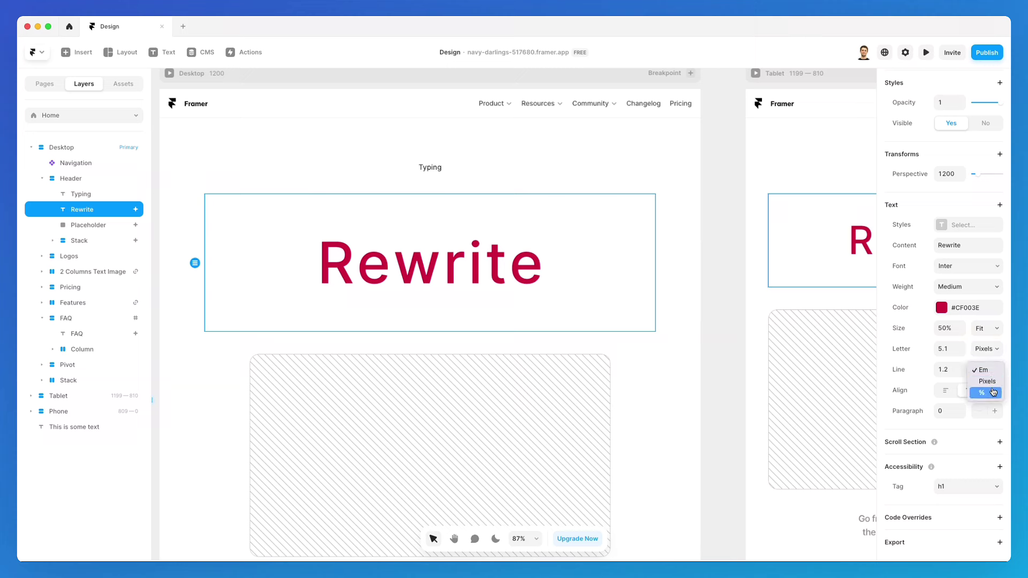
{"action": "left_click", "coordinate": [921, 372]}
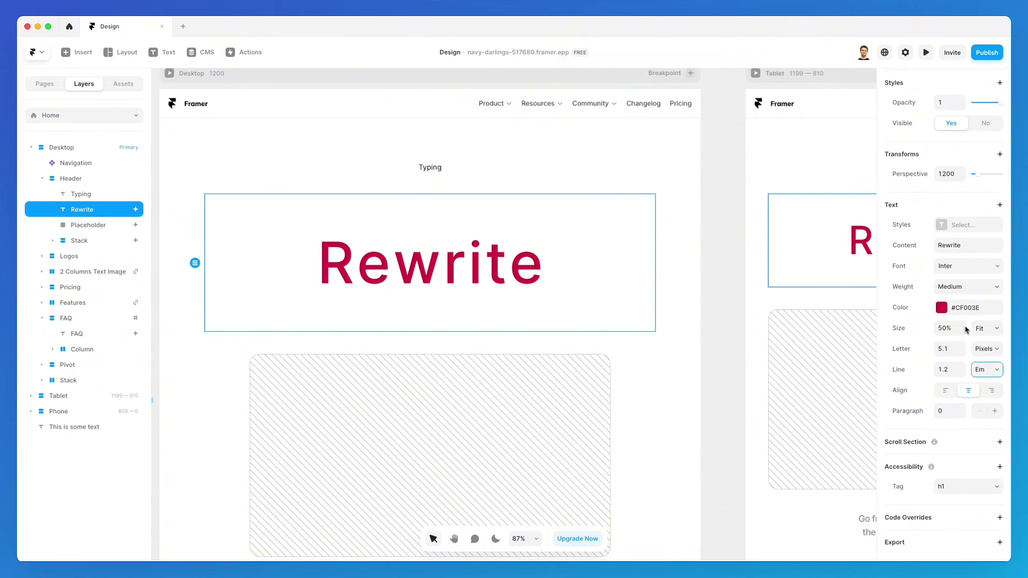
{"action": "left_click", "coordinate": [980, 332]}
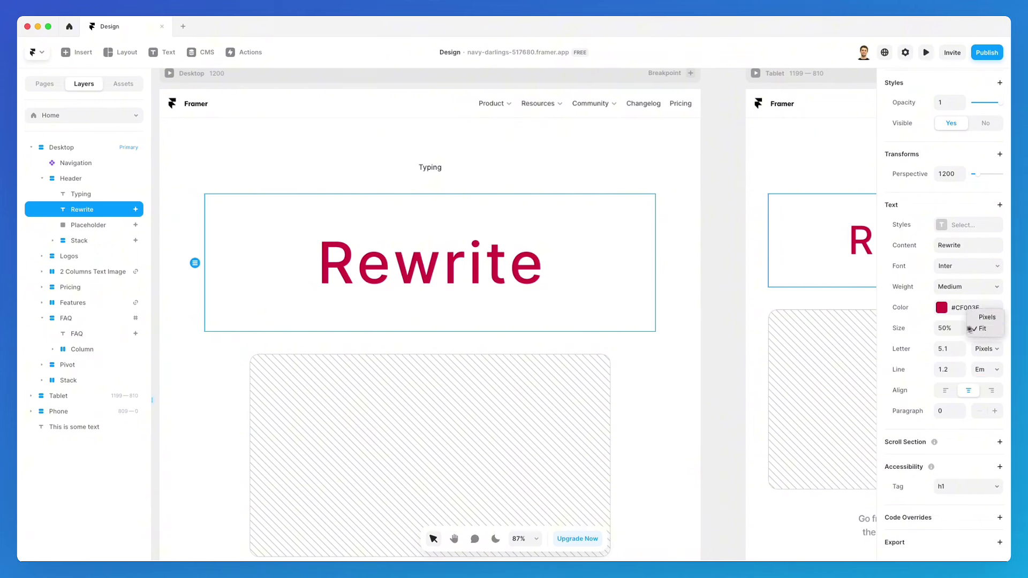
{"action": "left_click", "coordinate": [980, 330]}
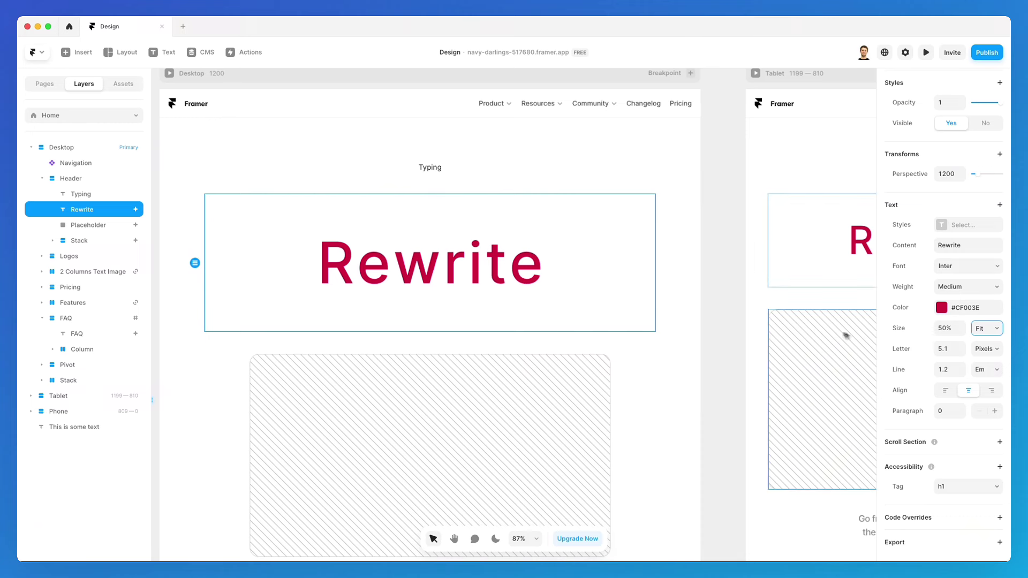
{"action": "scroll", "coordinate": [846, 334], "scroll_direction": "right", "scroll_amount": 10}
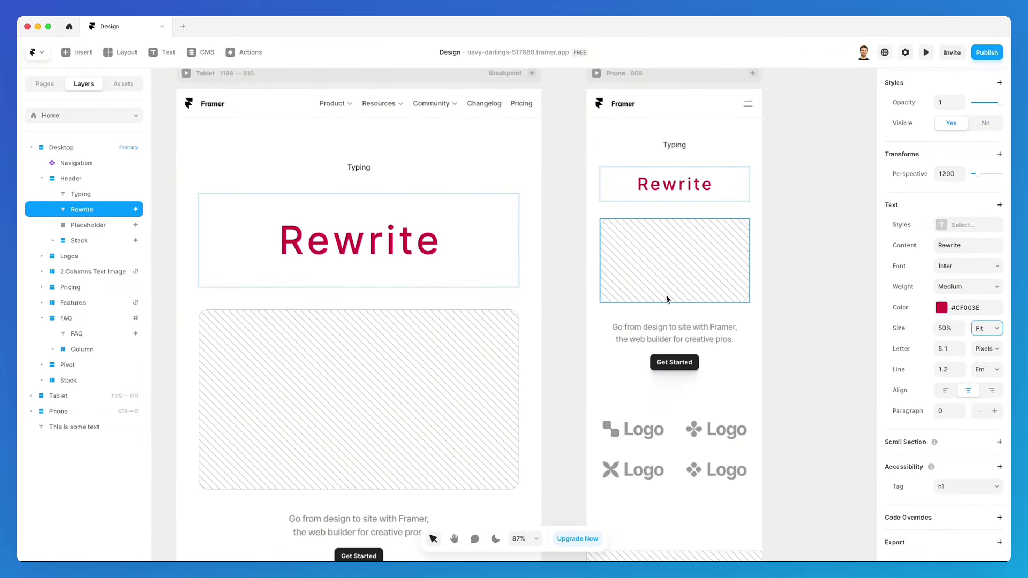
{"action": "scroll", "coordinate": [664, 298], "scroll_direction": "left", "scroll_amount": 10}
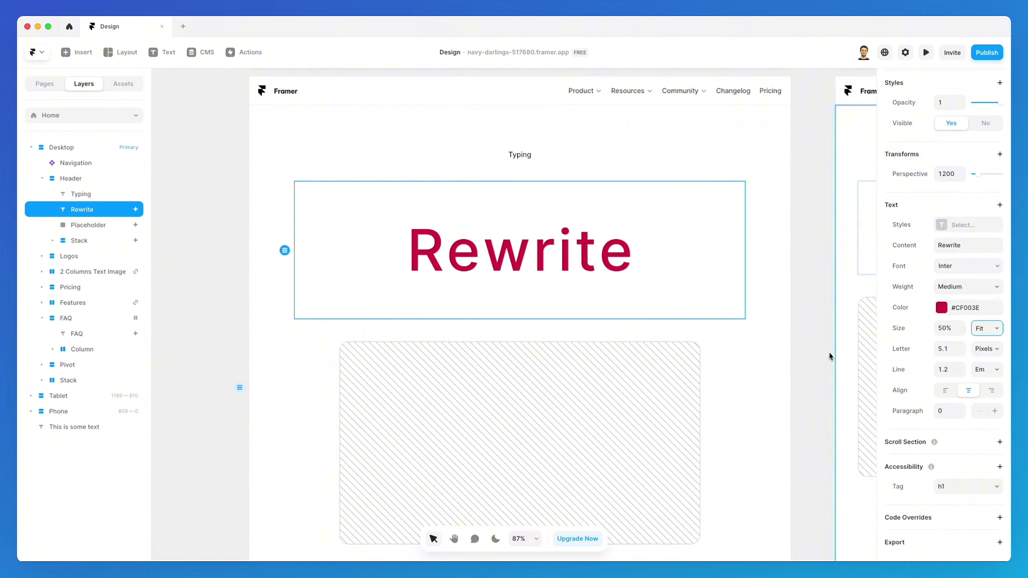
{"action": "scroll", "coordinate": [784, 360], "scroll_direction": "right", "scroll_amount": 3}
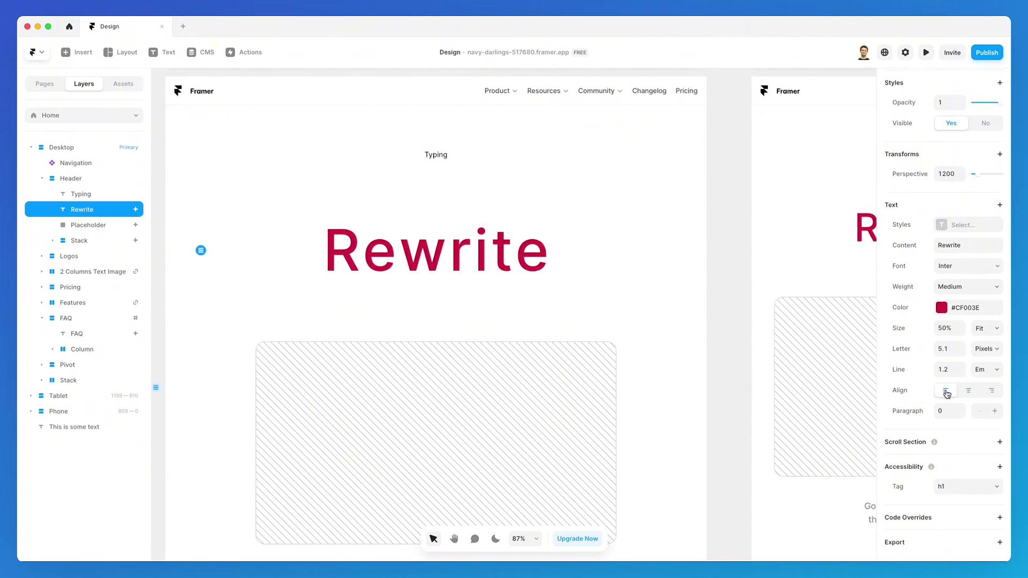
Align the Rewrite heading left and set its font size to 158 in Pixels instead of Fit
{"action": "left_click", "coordinate": [946, 391]}
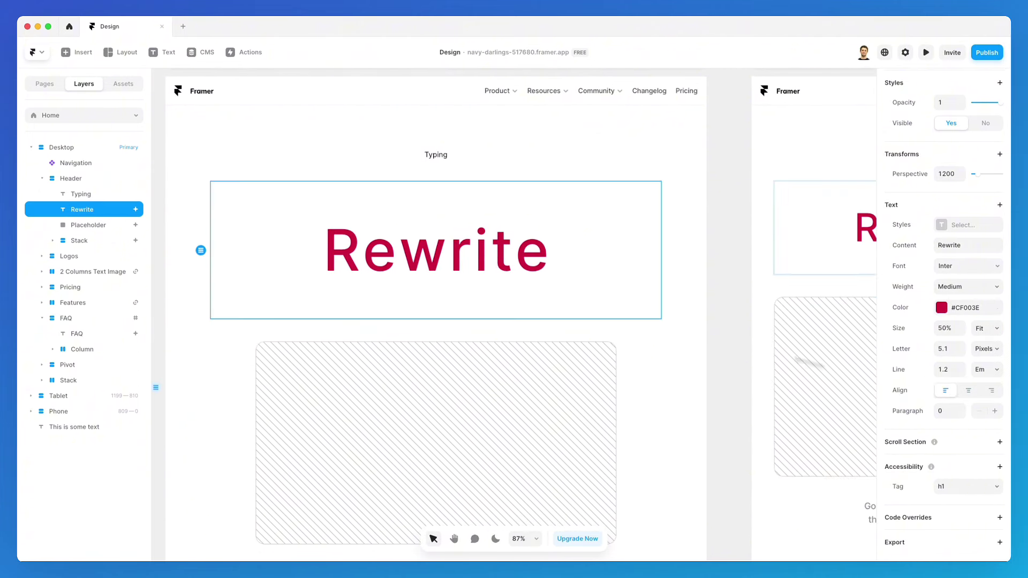
{"action": "left_click", "coordinate": [968, 391]}
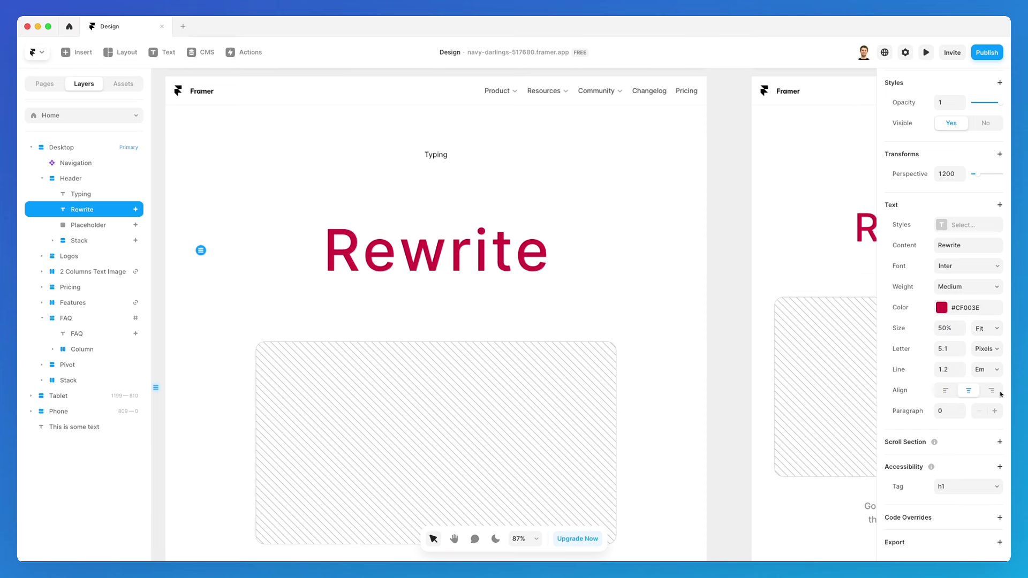
{"action": "left_click", "coordinate": [946, 391]}
{"action": "left_click", "coordinate": [985, 328]}
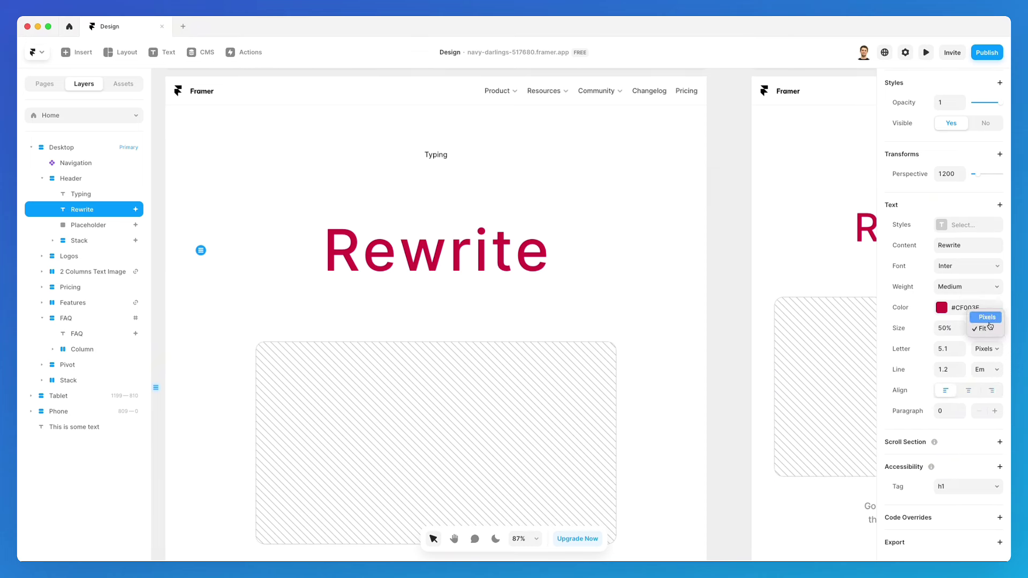
{"action": "left_click", "coordinate": [989, 321]}
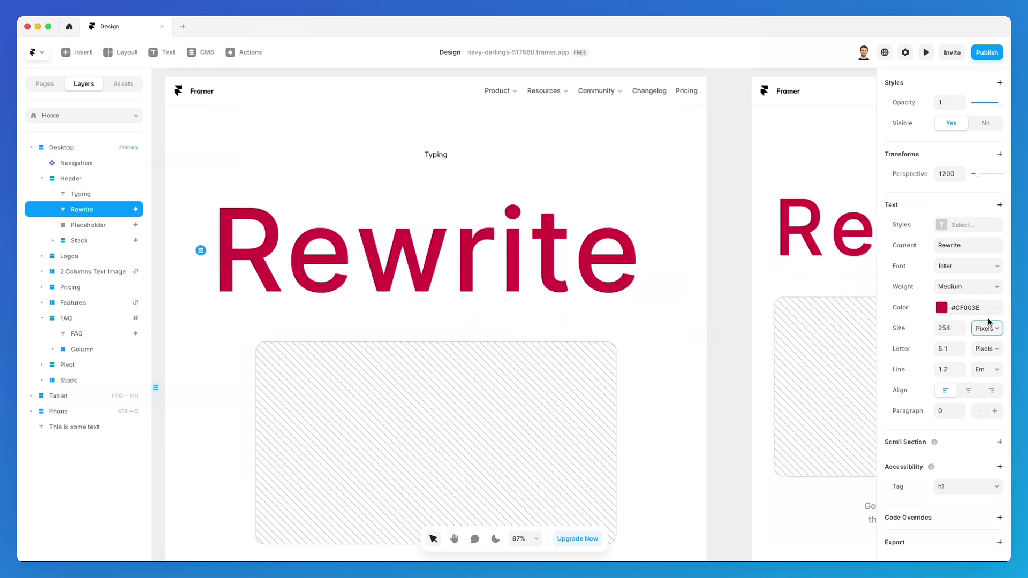
{"action": "left_click", "coordinate": [961, 332]}
{"action": "left_click_drag", "start_coordinate": [962, 334], "coordinate": [962, 334]}
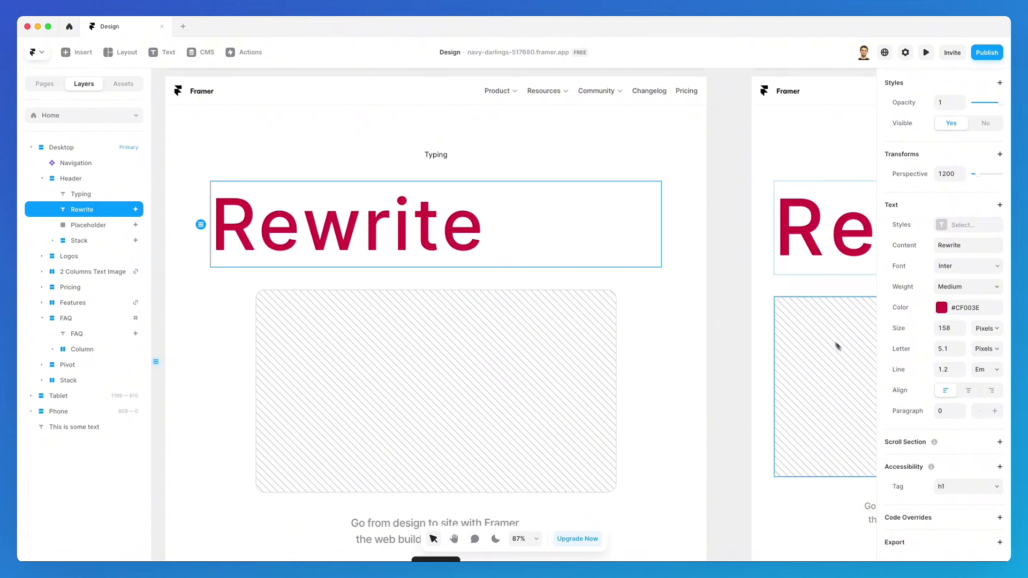
Try centre and right alignment on the Rewrite heading and return it to left alignment
{"action": "left_click", "coordinate": [966, 391]}
{"action": "left_click", "coordinate": [991, 390]}
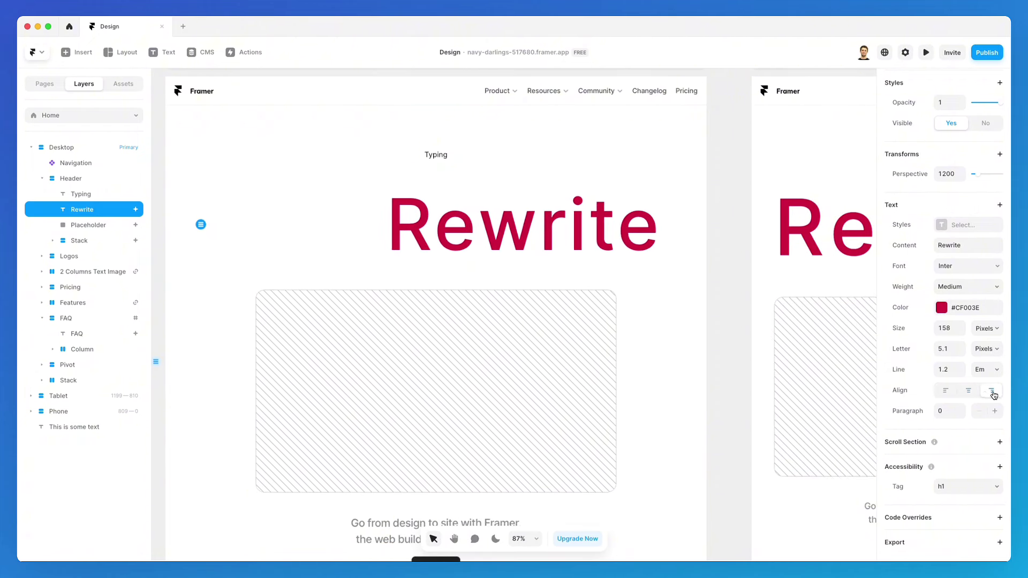
{"action": "left_click", "coordinate": [966, 391]}
{"action": "left_click", "coordinate": [945, 391]}
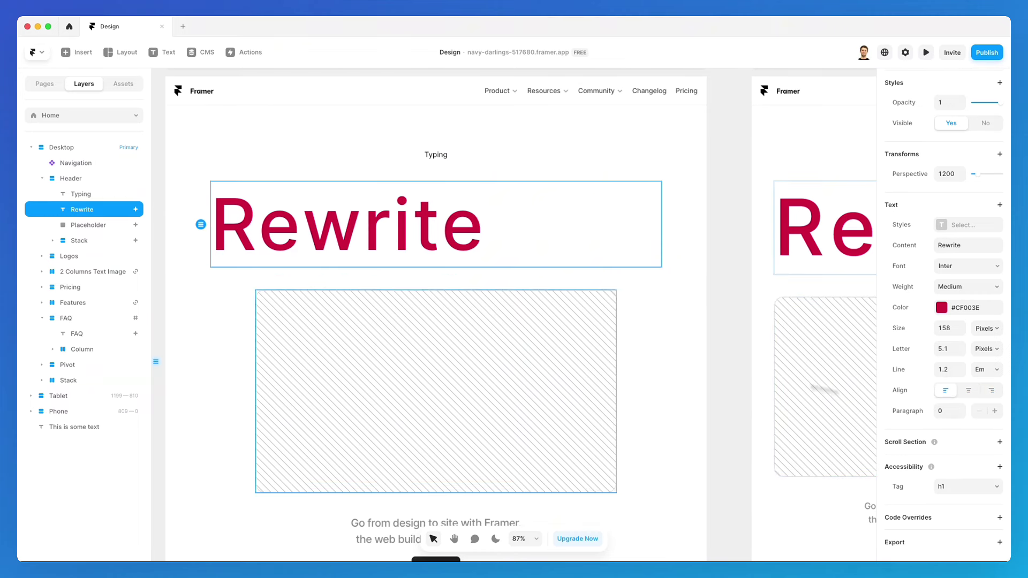
Lengthen the description under "Add Sections or Complete Pages" by pasting two more copies of its text at the end
{"action": "scroll", "coordinate": [388, 250], "scroll_direction": "down", "scroll_amount": 10}
{"action": "left_click", "coordinate": [343, 281]}
{"action": "double_click", "coordinate": [344, 281]}
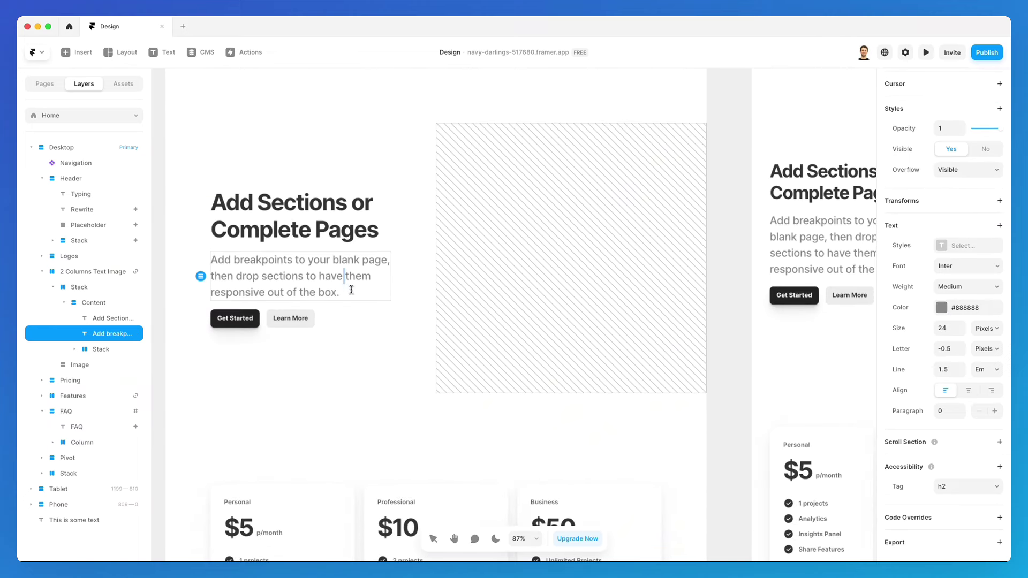
{"action": "key", "text": "ctrl+a"}
{"action": "key", "text": "ctrl+c"}
{"action": "key", "text": "Right"}
{"action": "key", "text": "ctrl+v"}
{"action": "key", "text": "ctrl+v"}
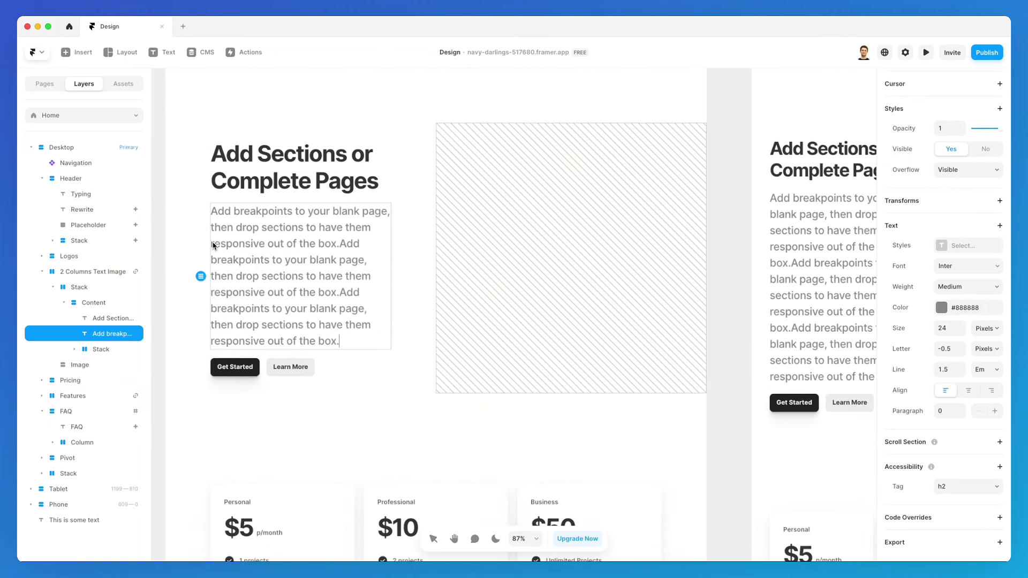
{"action": "key", "text": "Escape"}
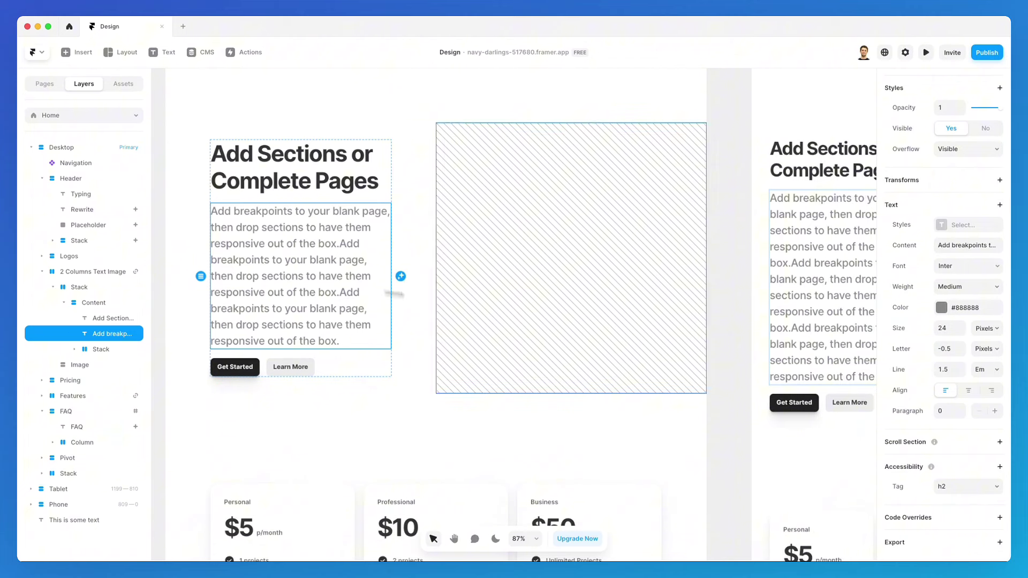
Set the description's paragraph spacing to 23 and shorten its text to end with "Add breakpoints to your blank page."
{"action": "left_click_drag", "start_coordinate": [962, 411], "coordinate": [964, 411]}
{"action": "double_click", "coordinate": [375, 257]}
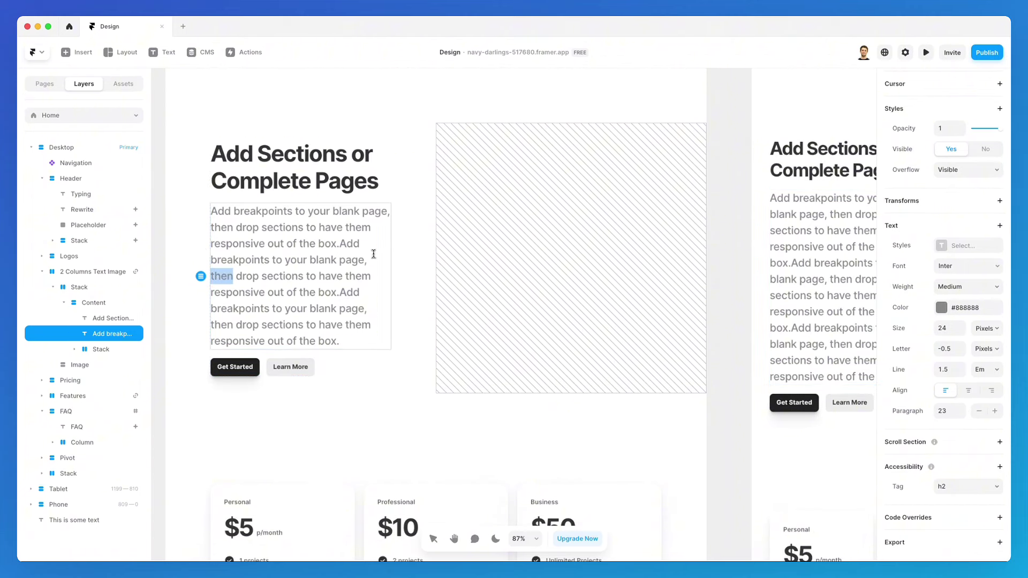
{"action": "left_click_drag", "start_coordinate": [363, 335], "coordinate": [362, 258]}
{"action": "type", "text": "."}
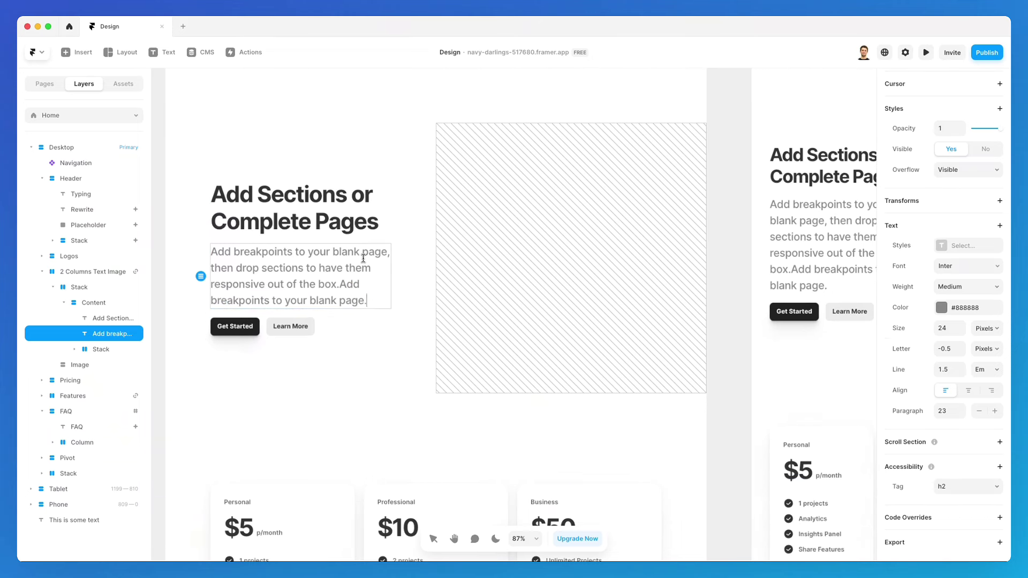
Add a copy of the description as a second paragraph after an empty line and set the paragraph spacing to 67
{"action": "key", "text": "shift+Home"}
{"action": "key", "text": "ctrl+a"}
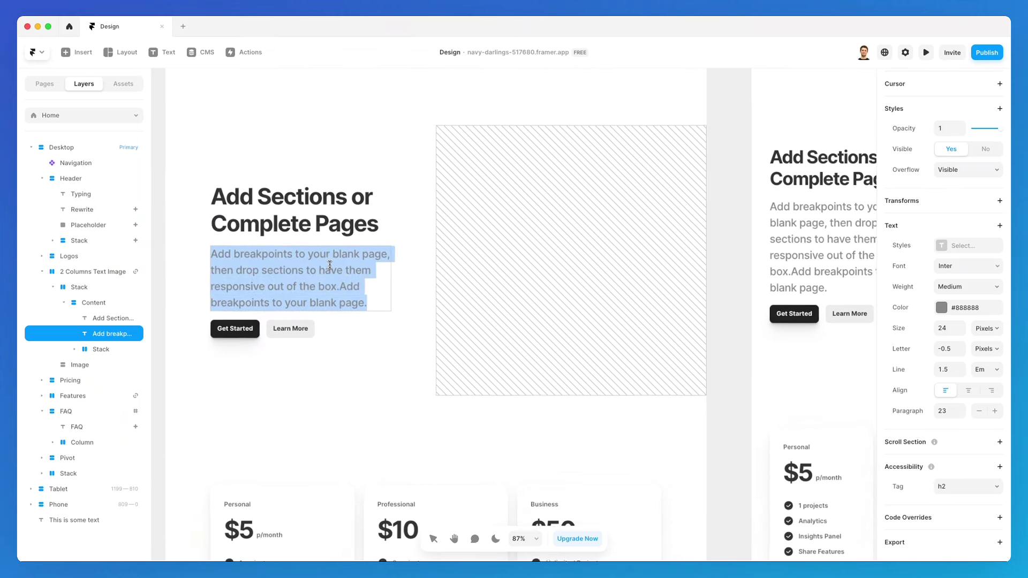
{"action": "key", "text": "Right"}
{"action": "key", "text": "Return"}
{"action": "key", "text": "Return"}
{"action": "key", "text": "ctrl+v"}
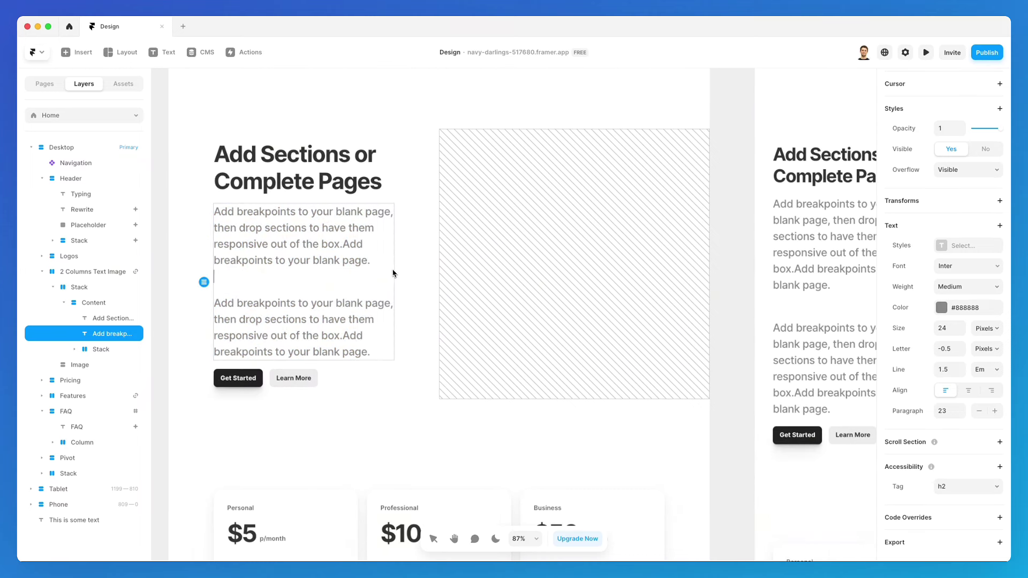
{"action": "key", "text": "Escape"}
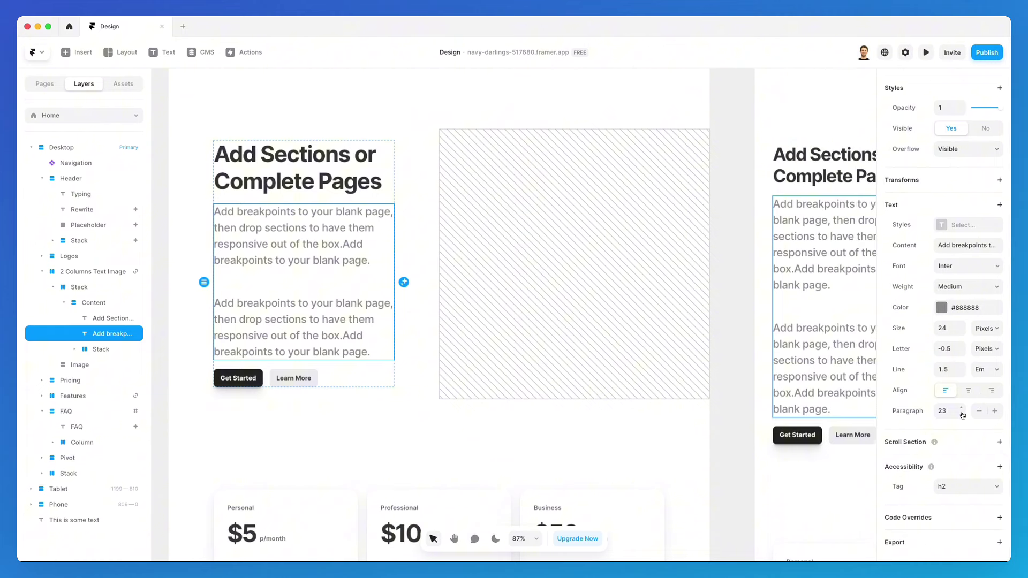
{"action": "left_click_drag", "start_coordinate": [962, 412], "coordinate": [962, 409]}
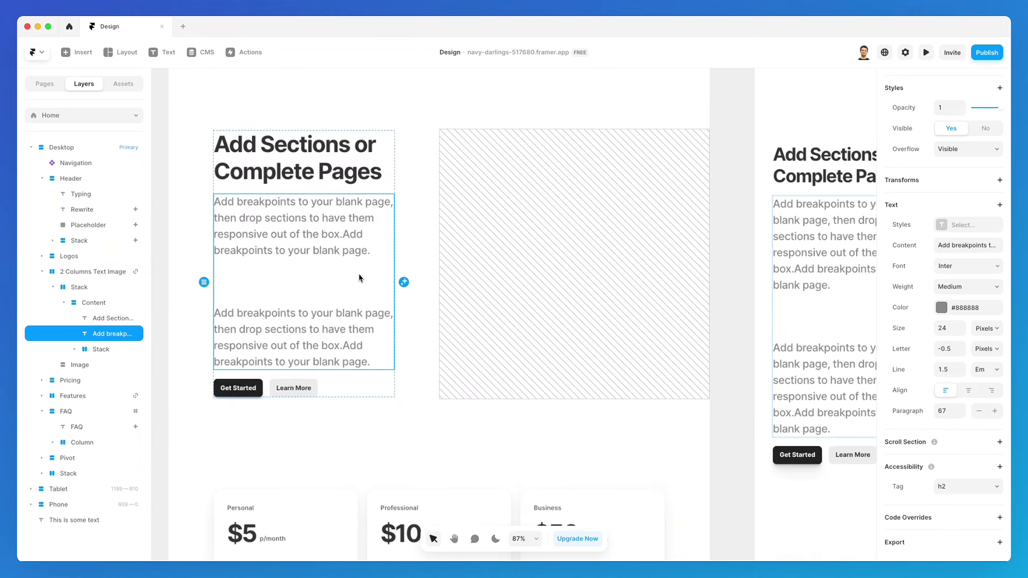
{"action": "left_click", "coordinate": [417, 268]}
Change the Rewrite heading's text color to black, #000000
{"action": "scroll", "coordinate": [361, 262], "scroll_direction": "up", "scroll_amount": 10}
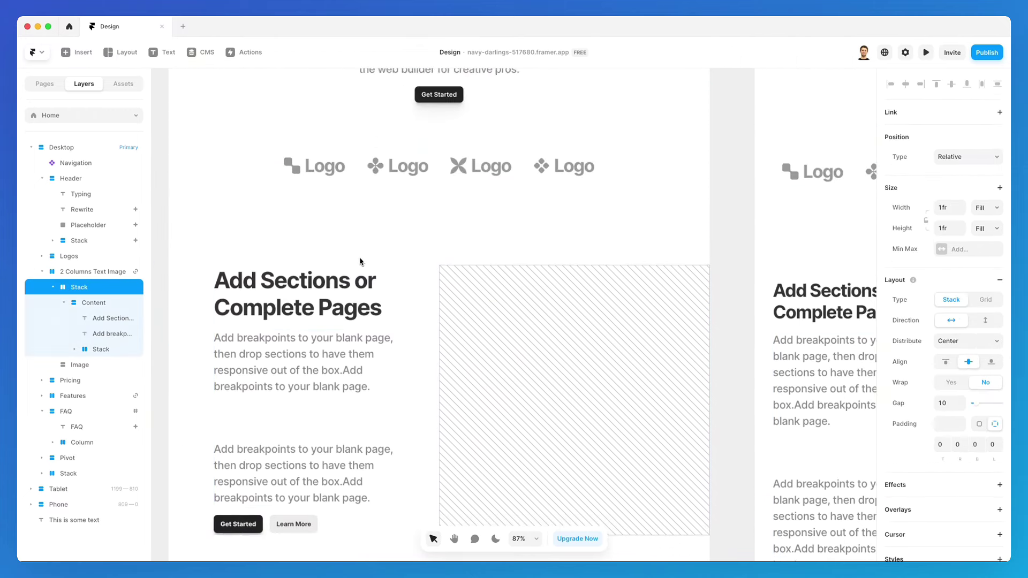
{"action": "scroll", "coordinate": [359, 261], "scroll_direction": "up", "scroll_amount": 5}
{"action": "left_click", "coordinate": [360, 262]}
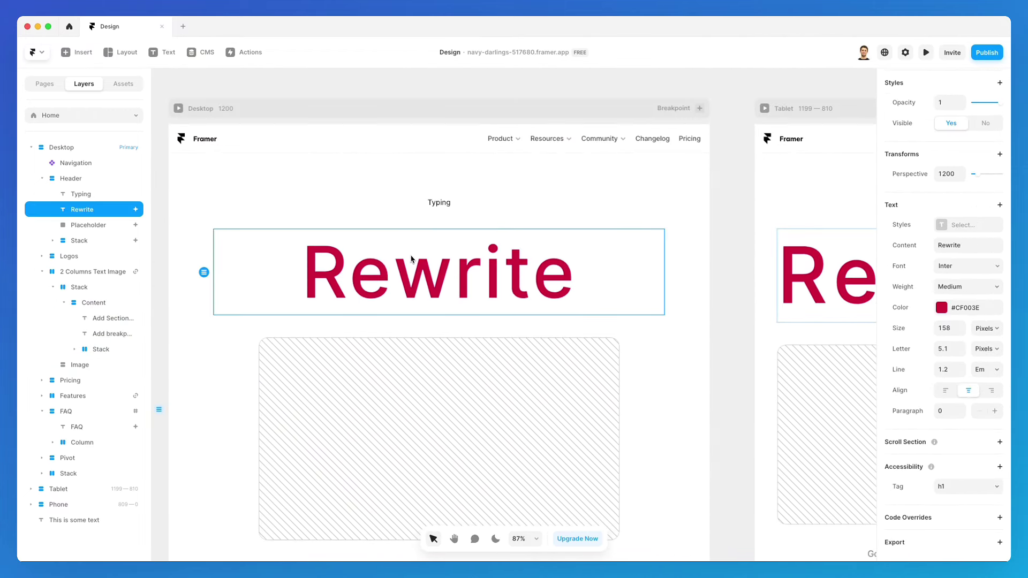
{"action": "left_click", "coordinate": [940, 308]}
{"action": "left_click", "coordinate": [743, 408]}
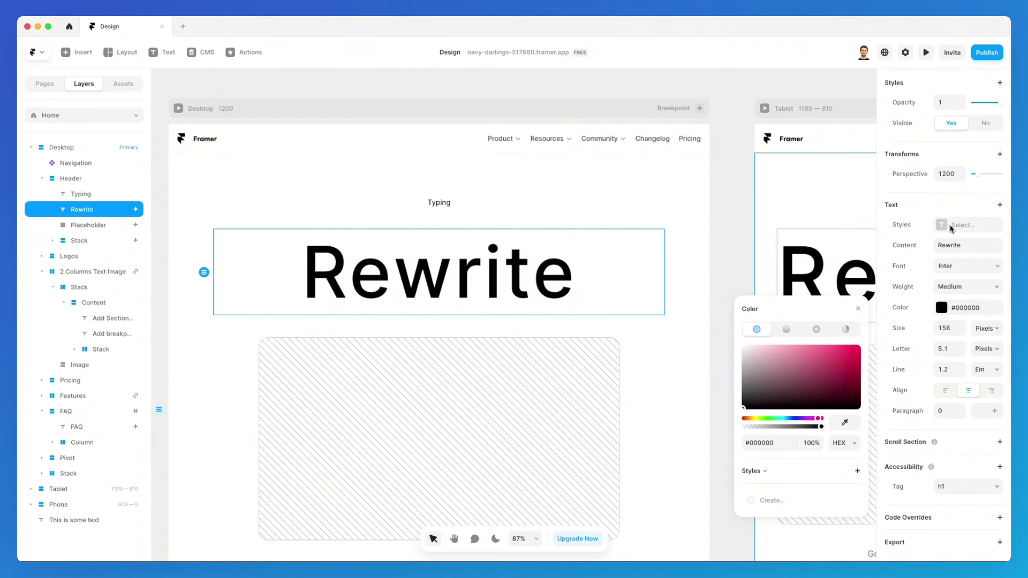
{"action": "left_click", "coordinate": [588, 214]}
{"action": "left_click", "coordinate": [548, 262]}
{"action": "scroll", "coordinate": [547, 262], "scroll_direction": "down", "scroll_amount": 1}
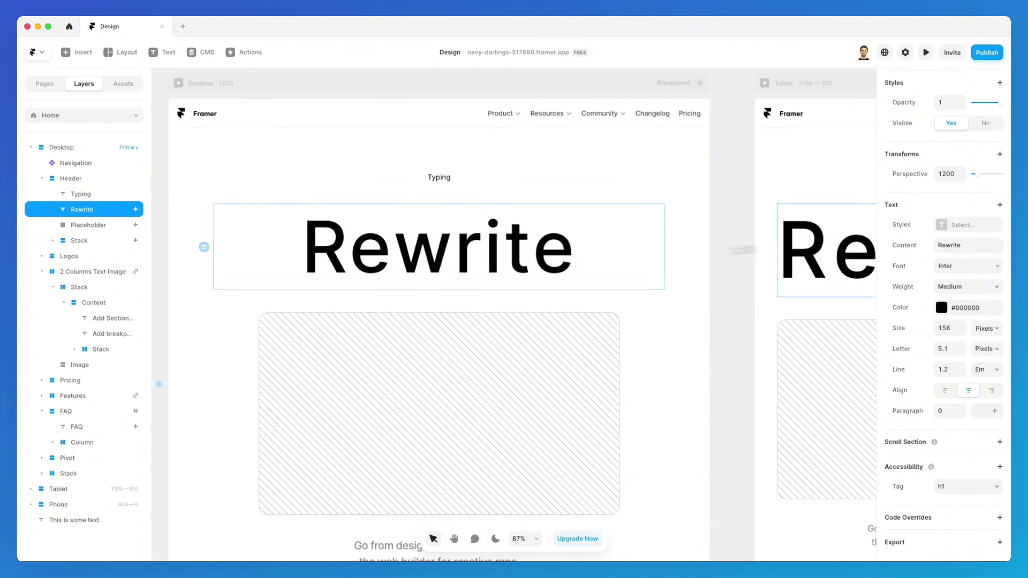
Create a new Heading 1 text style from the Rewrite heading
{"action": "left_click", "coordinate": [962, 225]}
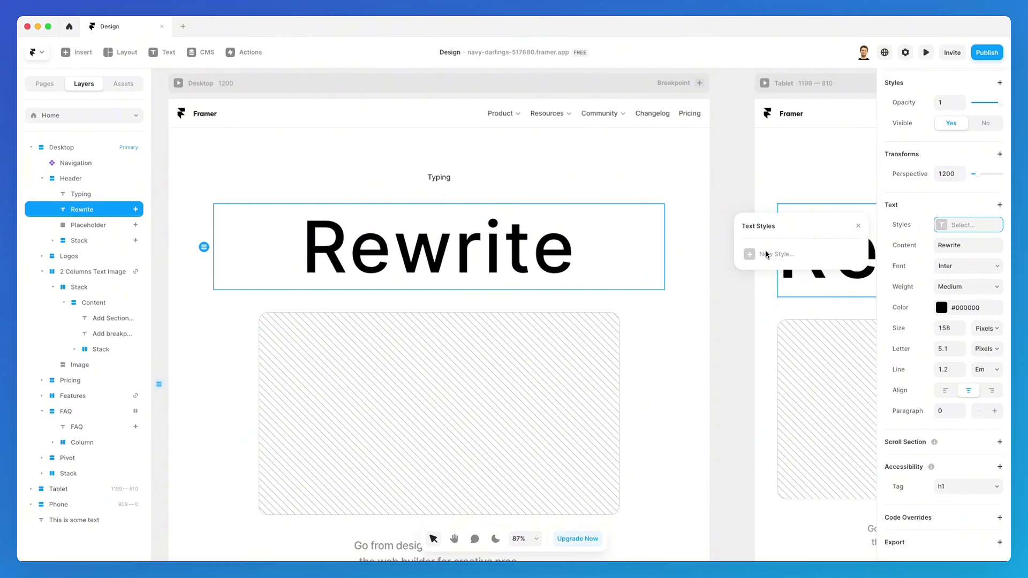
{"action": "scroll", "coordinate": [492, 229], "scroll_direction": "down", "scroll_amount": 1}
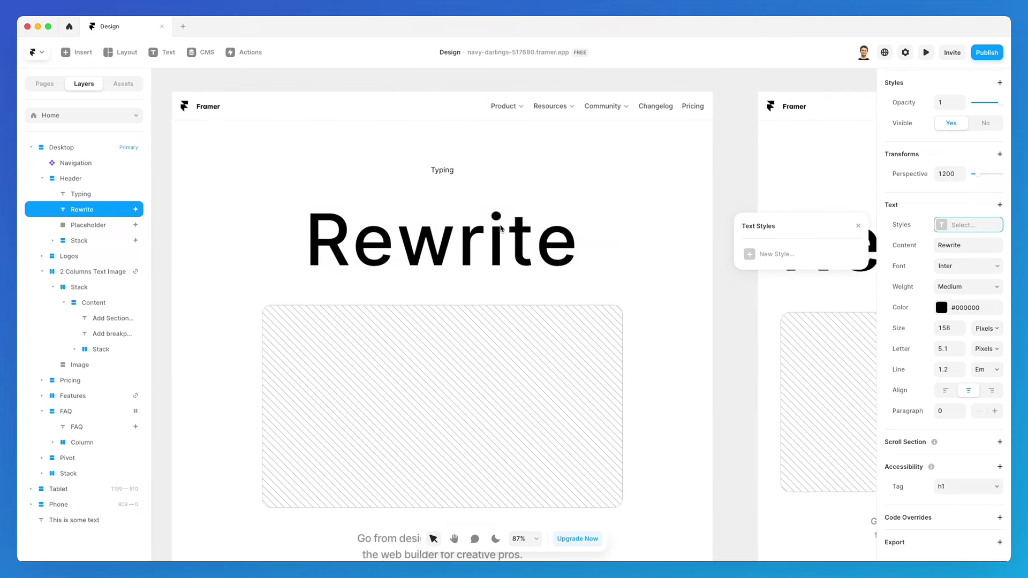
{"action": "scroll", "coordinate": [492, 228], "scroll_direction": "left", "scroll_amount": 3}
{"action": "scroll", "coordinate": [492, 229], "scroll_direction": "down", "scroll_amount": 1}
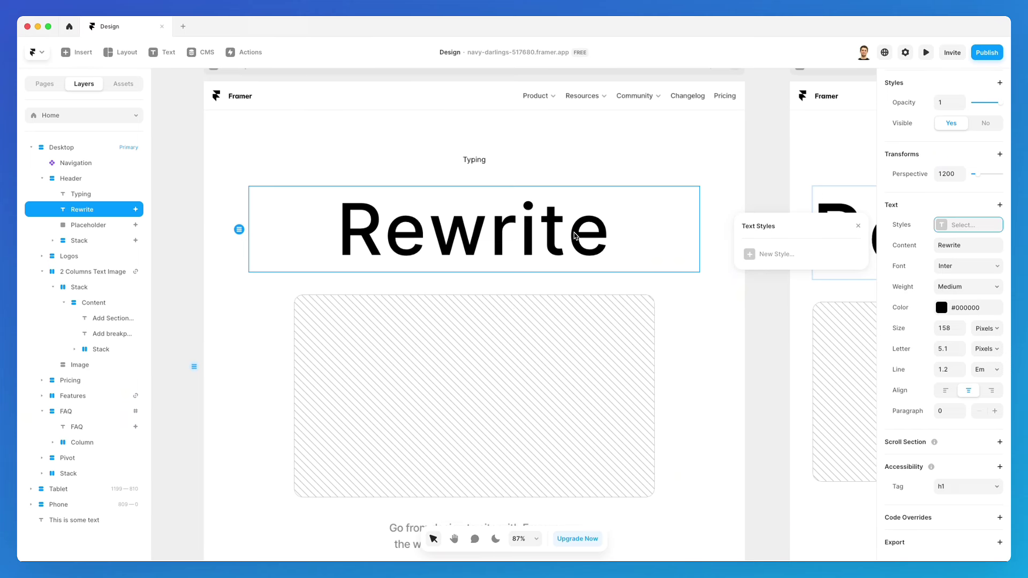
{"action": "left_click", "coordinate": [764, 257]}
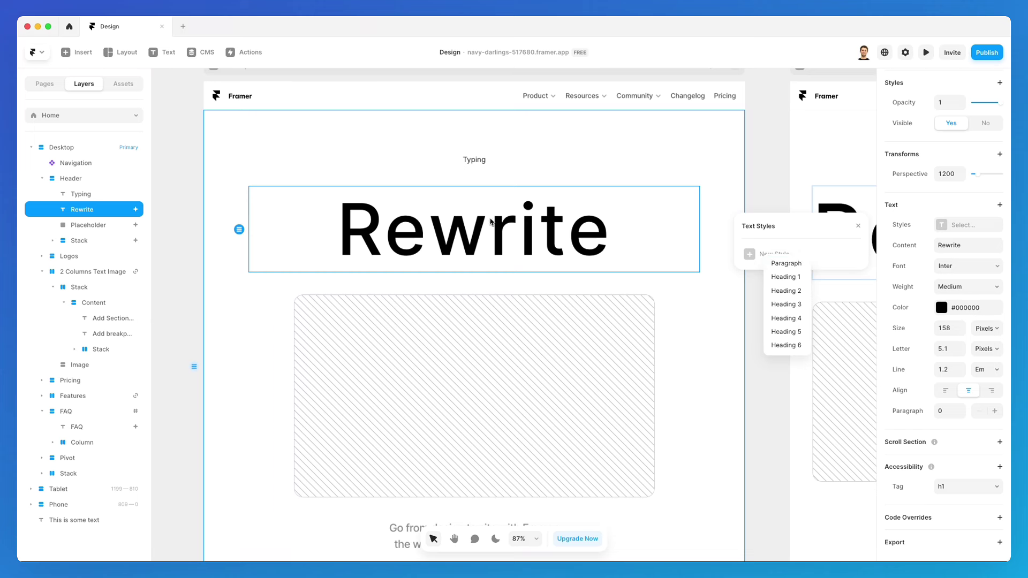
{"action": "left_click", "coordinate": [786, 277]}
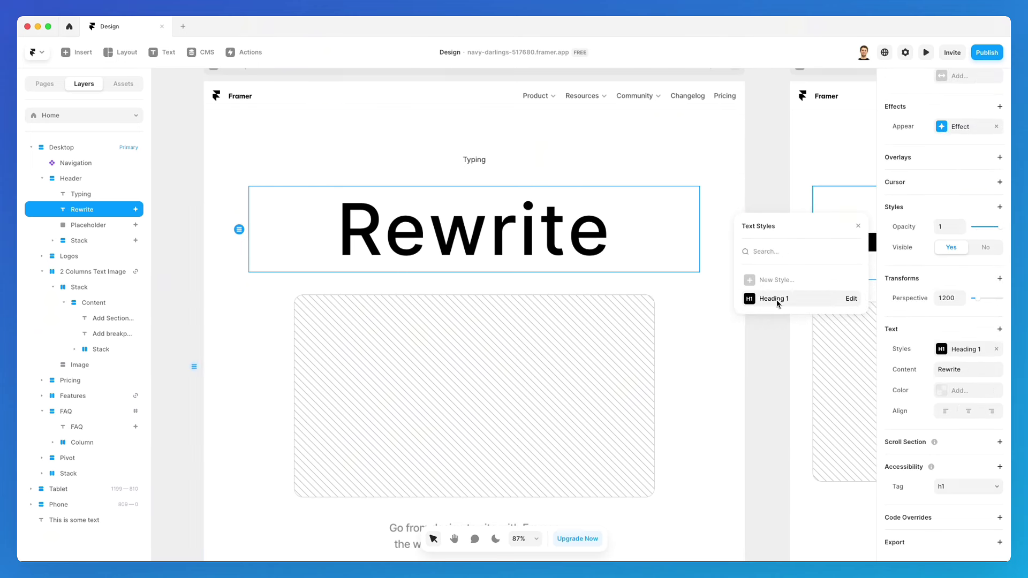
Open the Heading 1 style for editing, try the Uppercase, Capitalize and Lowercase transforms, and set the transform back to None
{"action": "left_click", "coordinate": [850, 300]}
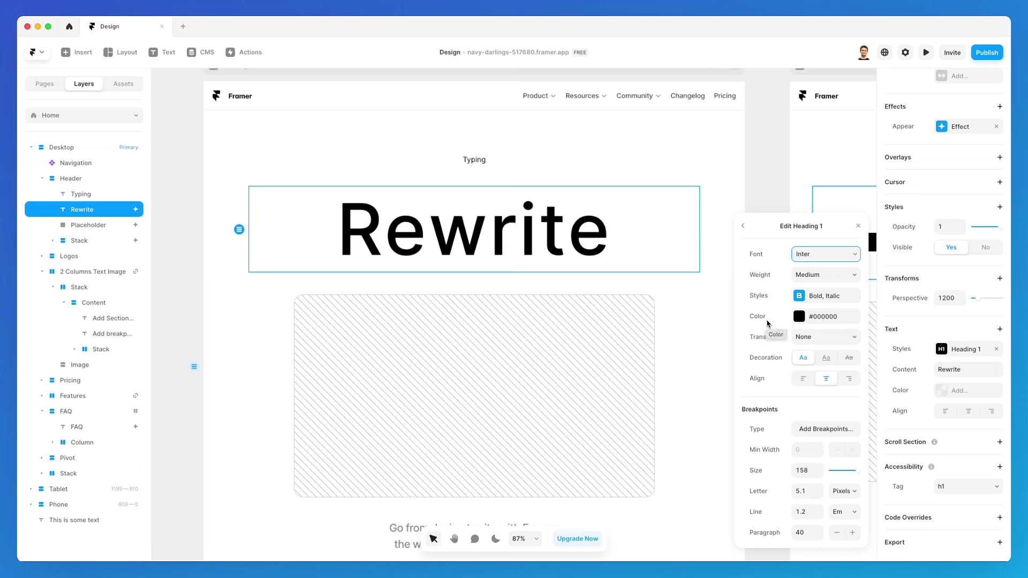
{"action": "left_click", "coordinate": [813, 339]}
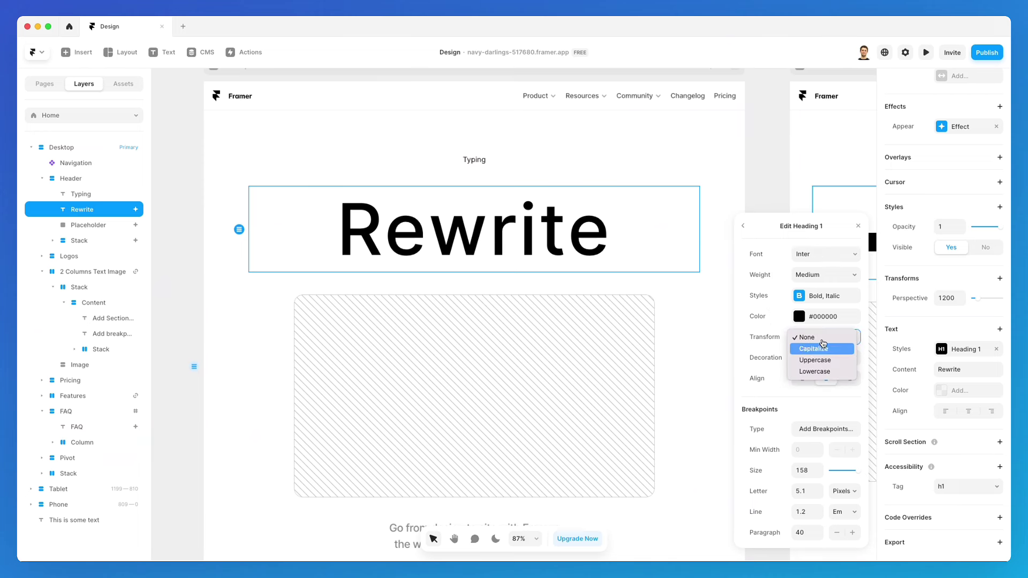
{"action": "left_click", "coordinate": [811, 360]}
{"action": "left_click", "coordinate": [808, 341]}
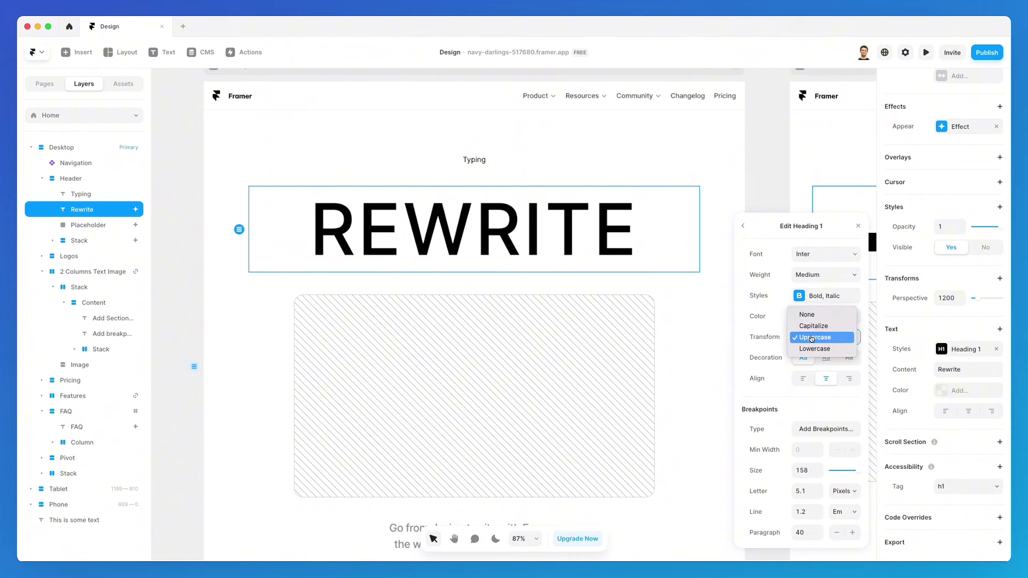
{"action": "left_click", "coordinate": [813, 326]}
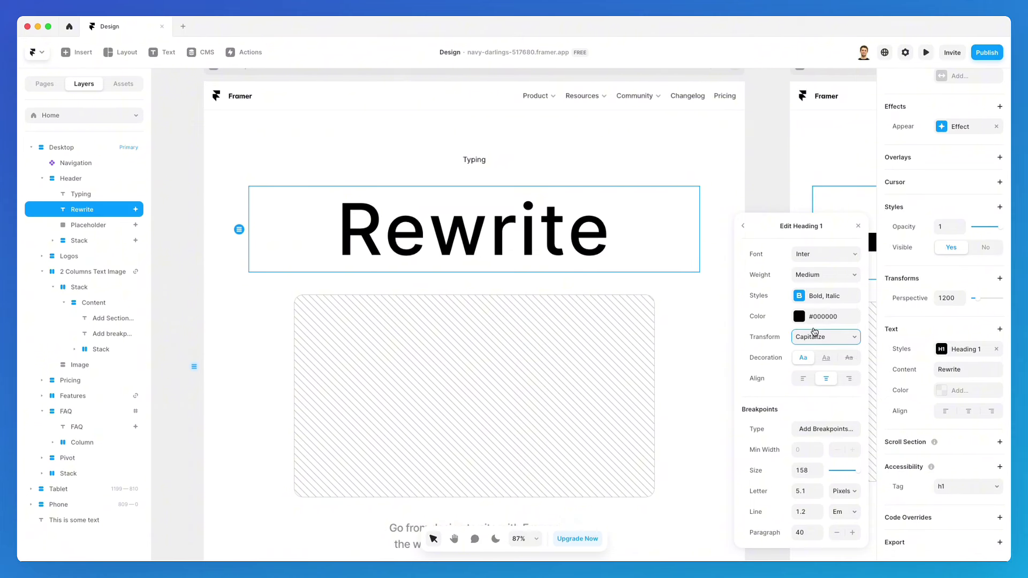
{"action": "left_click", "coordinate": [821, 338]}
{"action": "left_click", "coordinate": [818, 360]}
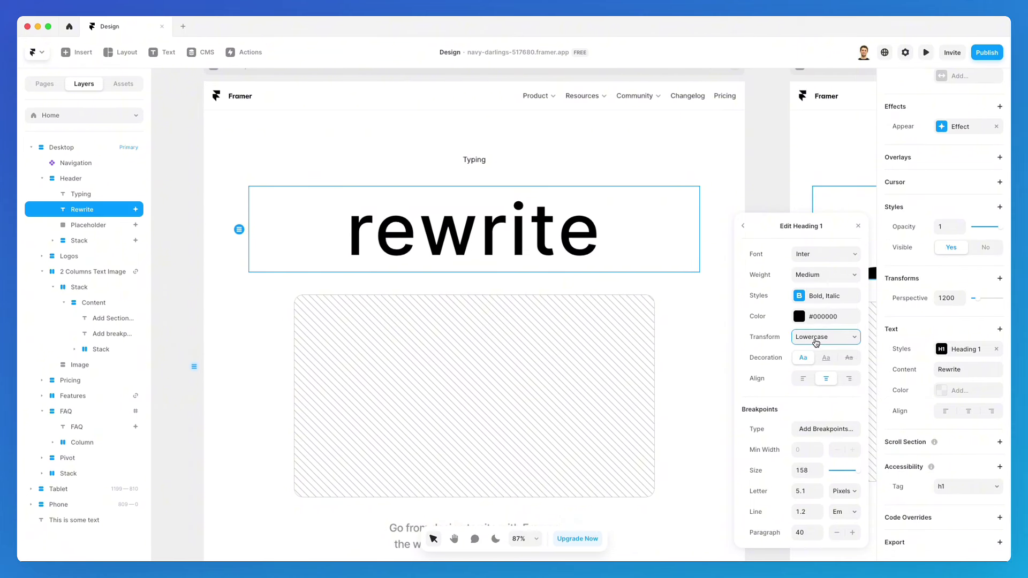
{"action": "left_click", "coordinate": [815, 341]}
{"action": "left_click", "coordinate": [806, 300]}
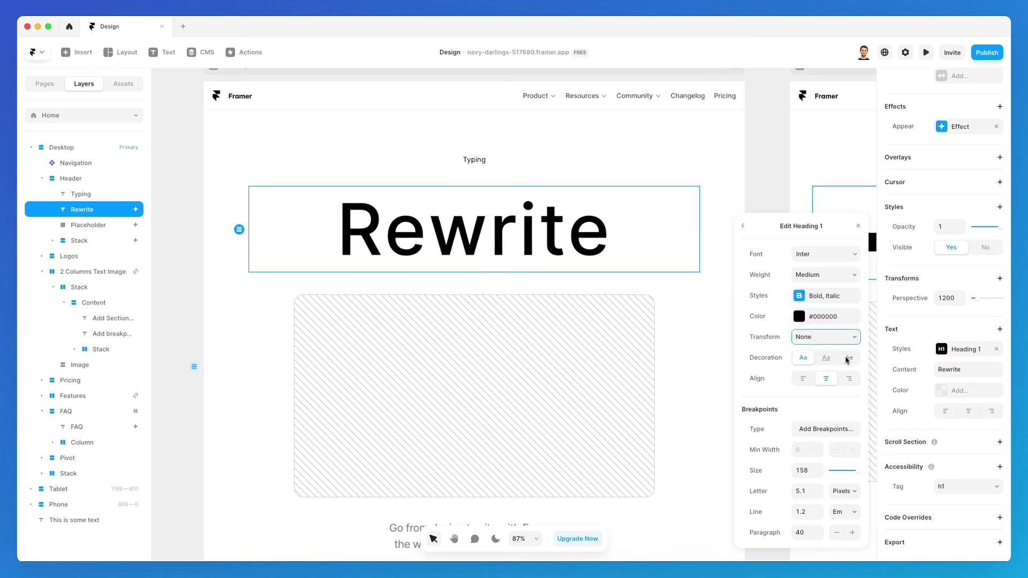
Try underline as the Heading 1 style's decoration, and set it to line-through instead
{"action": "left_click", "coordinate": [825, 359]}
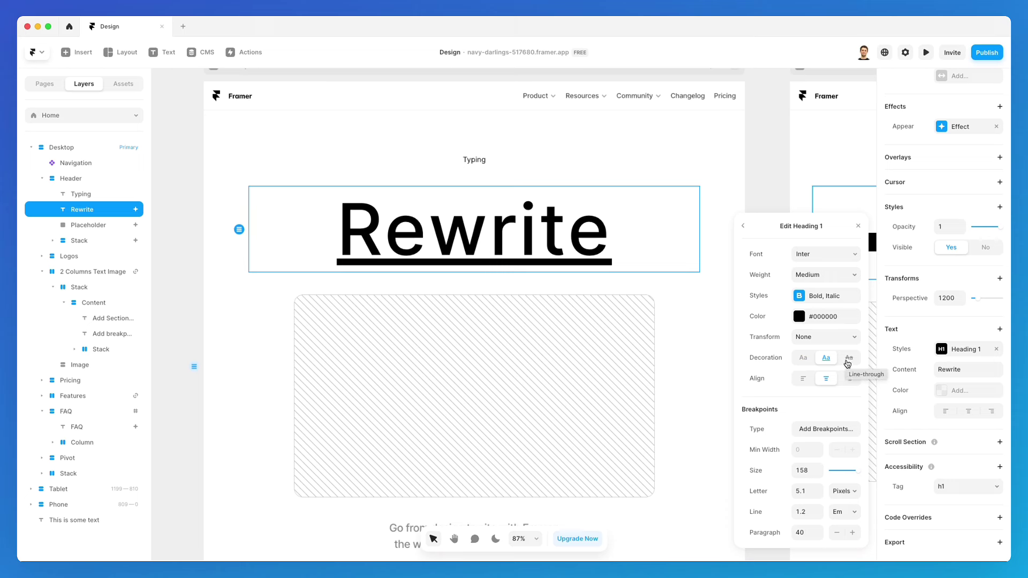
{"action": "left_click", "coordinate": [847, 363]}
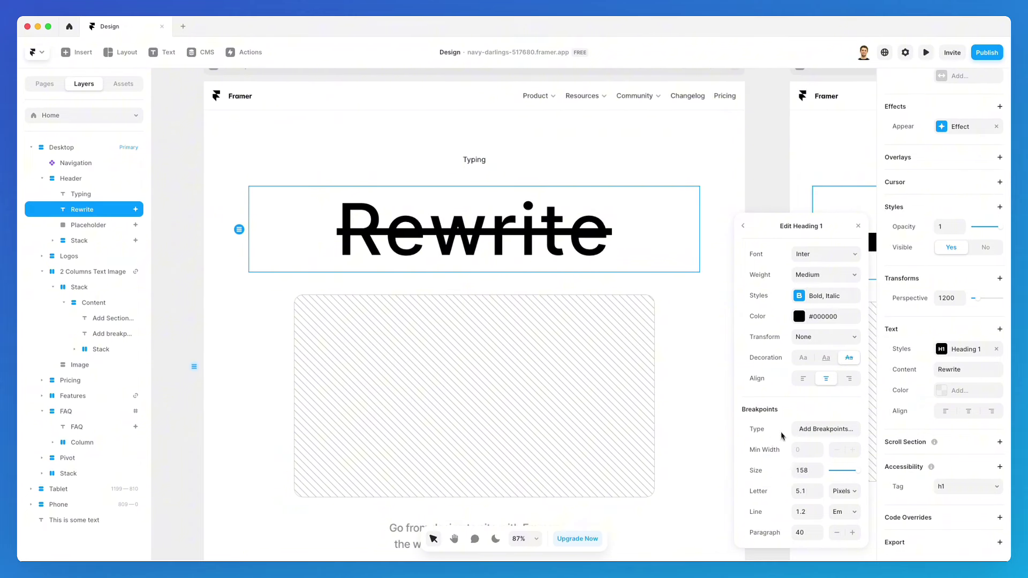
Add breakpoints to the Heading 1 style and compare its L, M and S settings
{"action": "left_click", "coordinate": [820, 435]}
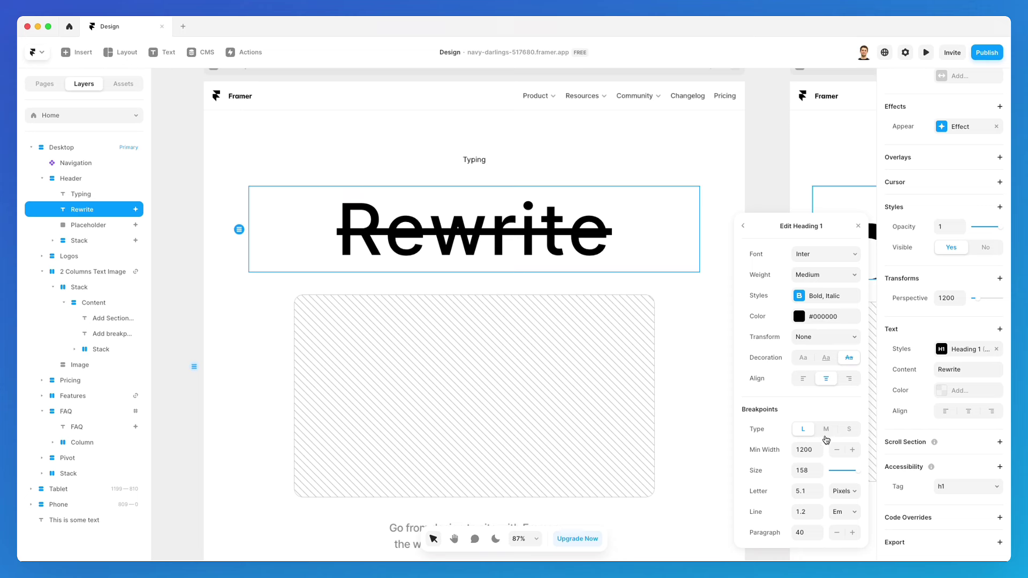
{"action": "left_click", "coordinate": [846, 430]}
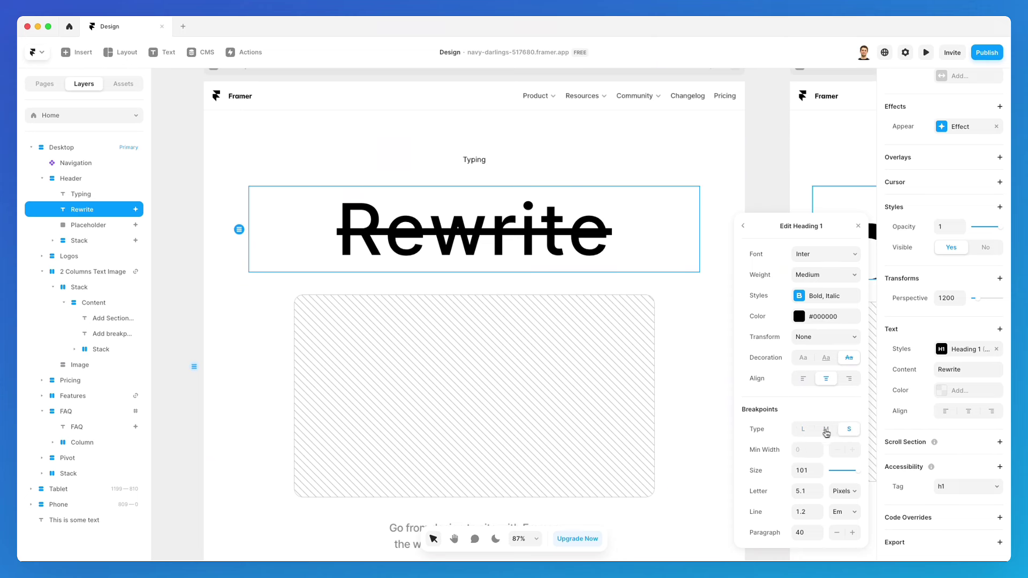
{"action": "left_click", "coordinate": [810, 430]}
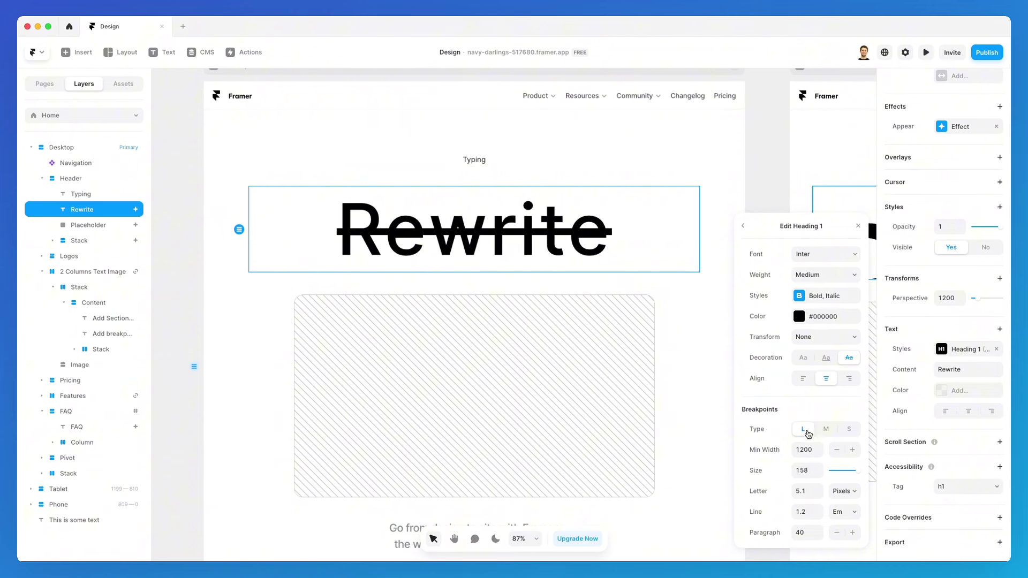
{"action": "left_click", "coordinate": [824, 430]}
{"action": "left_click", "coordinate": [849, 430]}
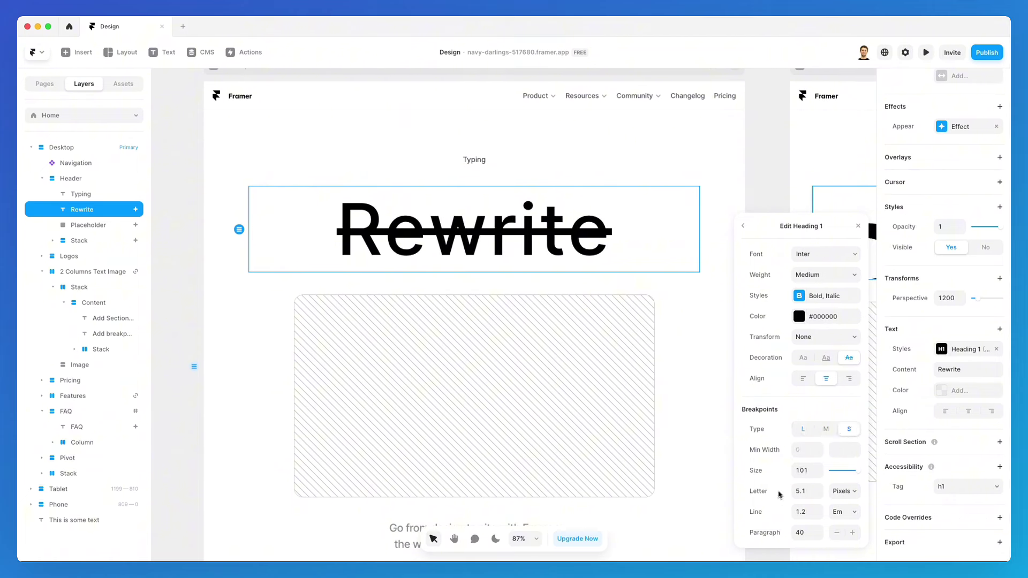
{"action": "left_click", "coordinate": [814, 433]}
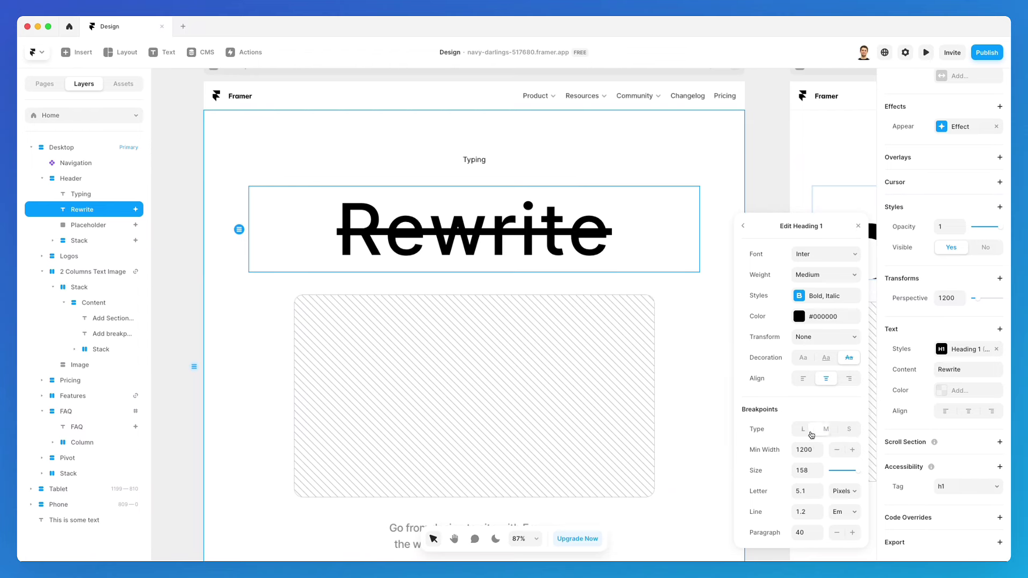
Reduce the Heading 1 style's size to 50 pixels at the M breakpoint
{"action": "scroll", "coordinate": [603, 417], "scroll_direction": "right", "scroll_amount": 10}
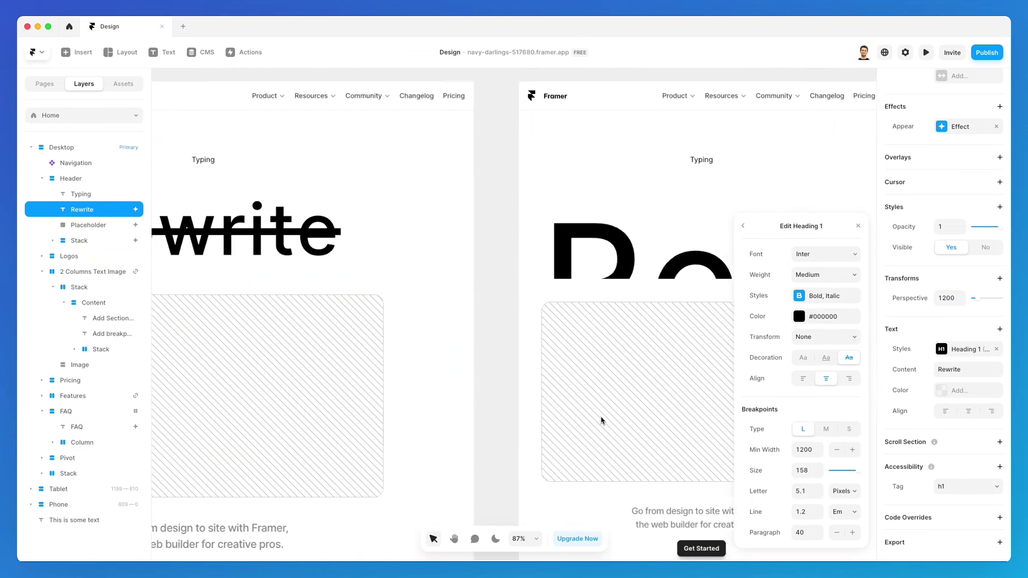
{"action": "left_click", "coordinate": [826, 429]}
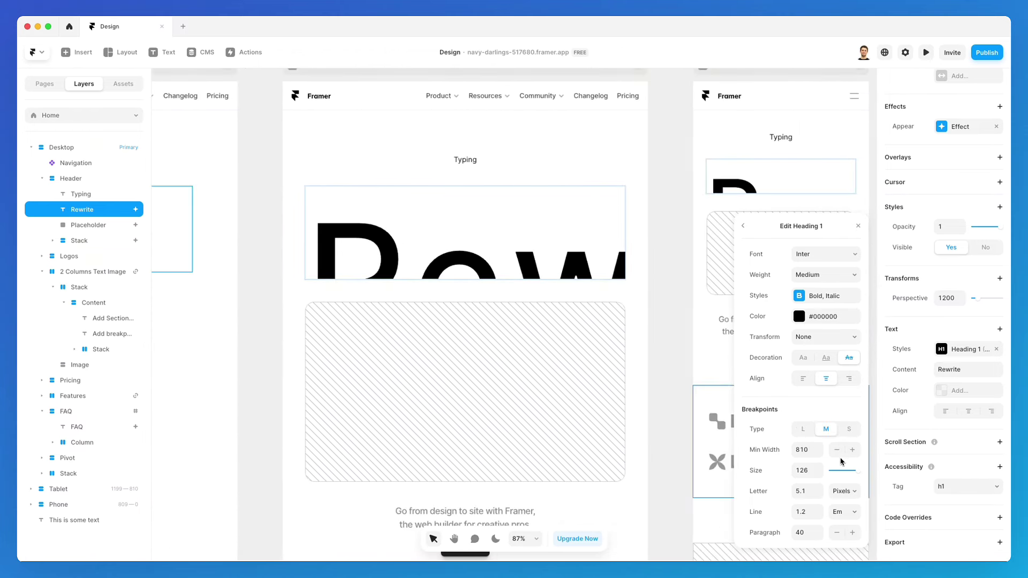
{"action": "mouse_move", "coordinate": [844, 474]}
{"action": "left_mouse_down"}
{"action": "mouse_move", "coordinate": [853, 474]}
{"action": "mouse_move", "coordinate": [843, 471]}
{"action": "left_mouse_up"}
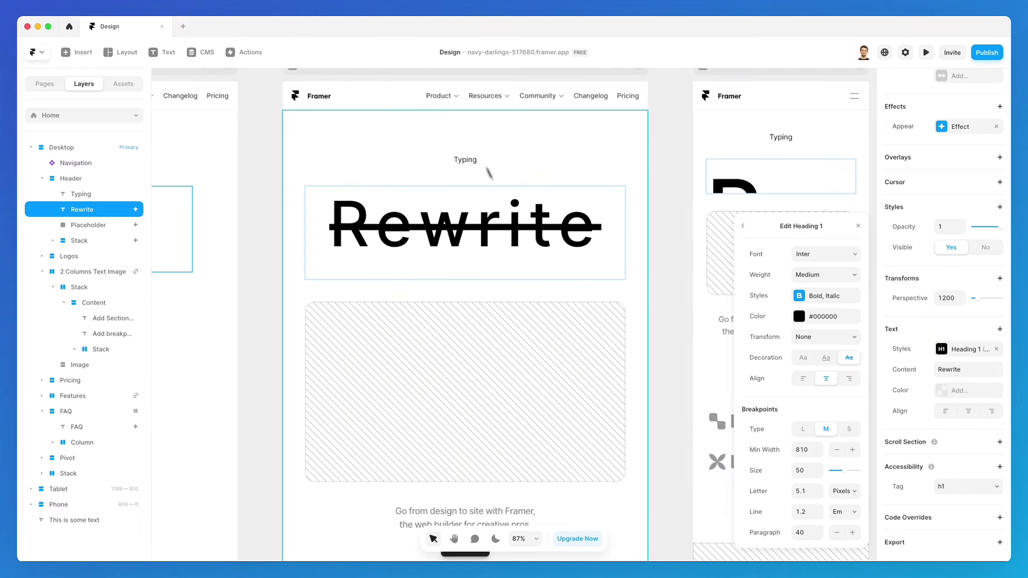
Reduce the Heading 1 style's size to 18 pixels at the S breakpoint
{"action": "scroll", "coordinate": [366, 107], "scroll_direction": "up", "scroll_amount": 1}
{"action": "scroll", "coordinate": [482, 240], "scroll_direction": "right", "scroll_amount": 6}
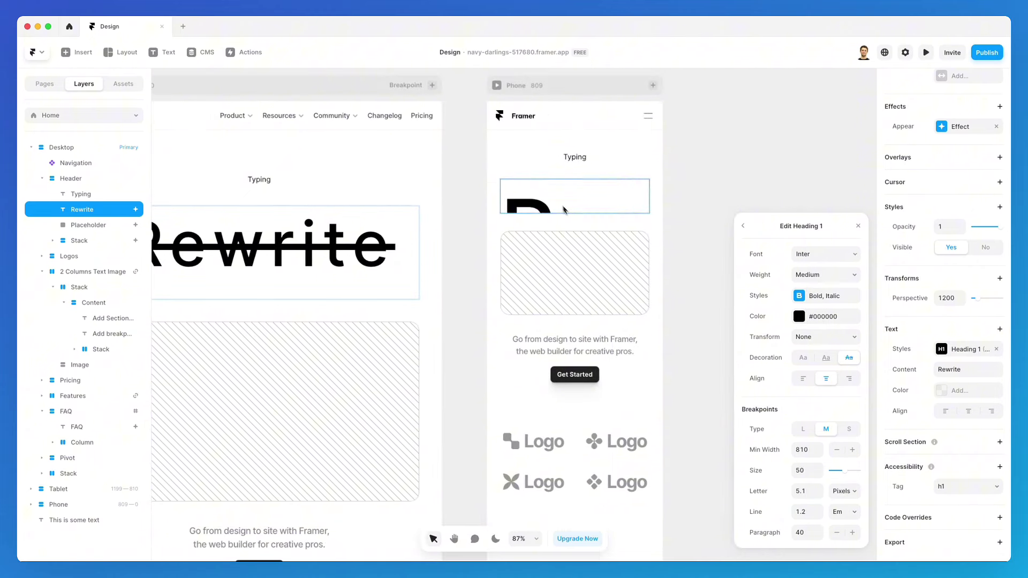
{"action": "left_click", "coordinate": [848, 429]}
{"action": "left_click_drag", "start_coordinate": [844, 472], "coordinate": [831, 471]}
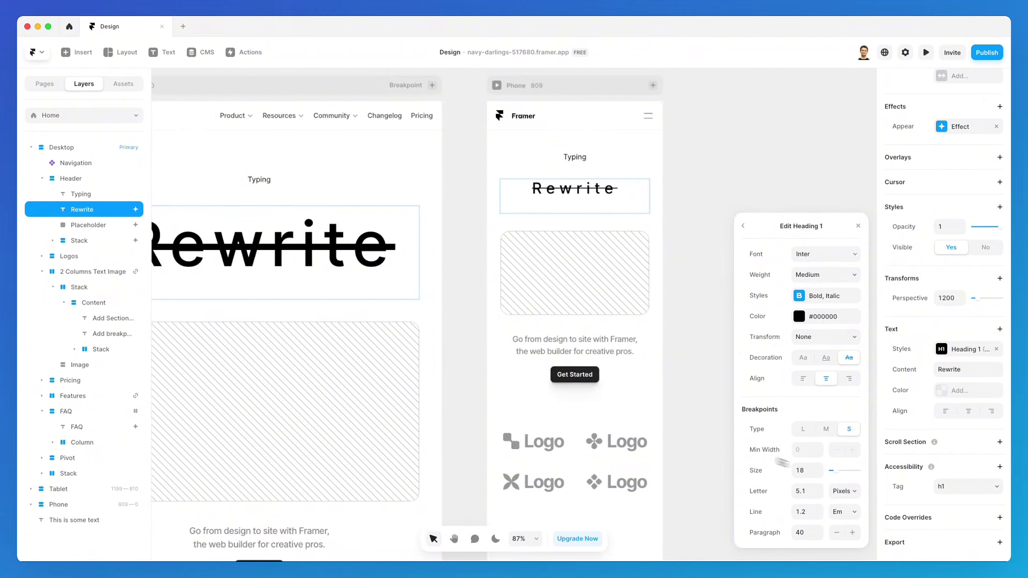
Compare the Rewrite heading across the page's breakpoint layouts, and leave the Heading 1 style settings
{"action": "scroll", "coordinate": [582, 379], "scroll_direction": "left", "scroll_amount": 4}
{"action": "scroll", "coordinate": [582, 378], "scroll_direction": "right", "scroll_amount": 5}
{"action": "scroll", "coordinate": [595, 379], "scroll_direction": "left", "scroll_amount": 10}
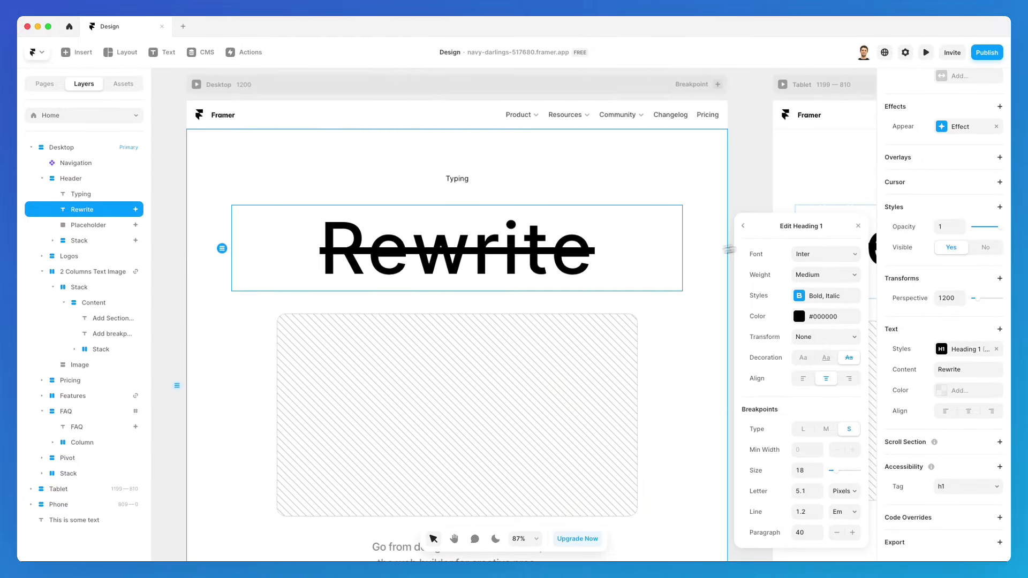
{"action": "left_click", "coordinate": [743, 227]}
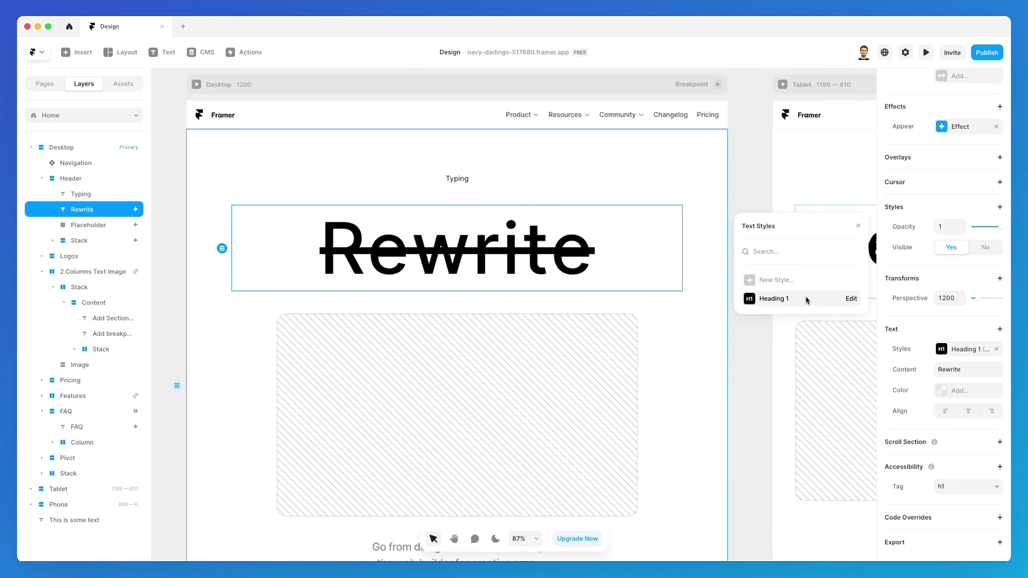
{"action": "left_click", "coordinate": [695, 314]}
Create a new Body text style from the two-paragraph description below the Add Sections or Complete Pages heading
{"action": "scroll", "coordinate": [695, 314], "scroll_direction": "down", "scroll_amount": 10}
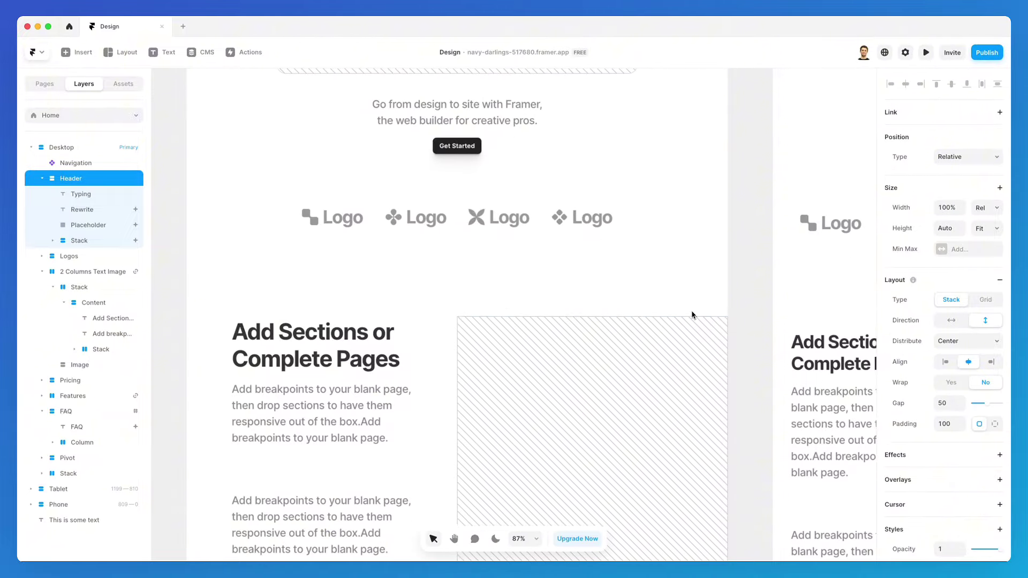
{"action": "left_click", "coordinate": [355, 410]}
{"action": "scroll", "coordinate": [359, 406], "scroll_direction": "down", "scroll_amount": 4}
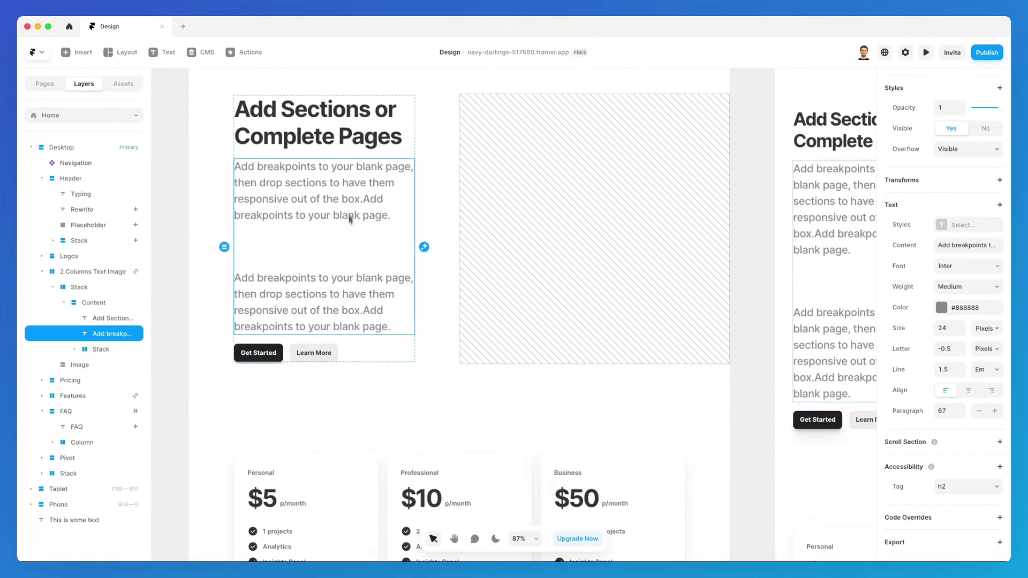
{"action": "left_click", "coordinate": [971, 226]}
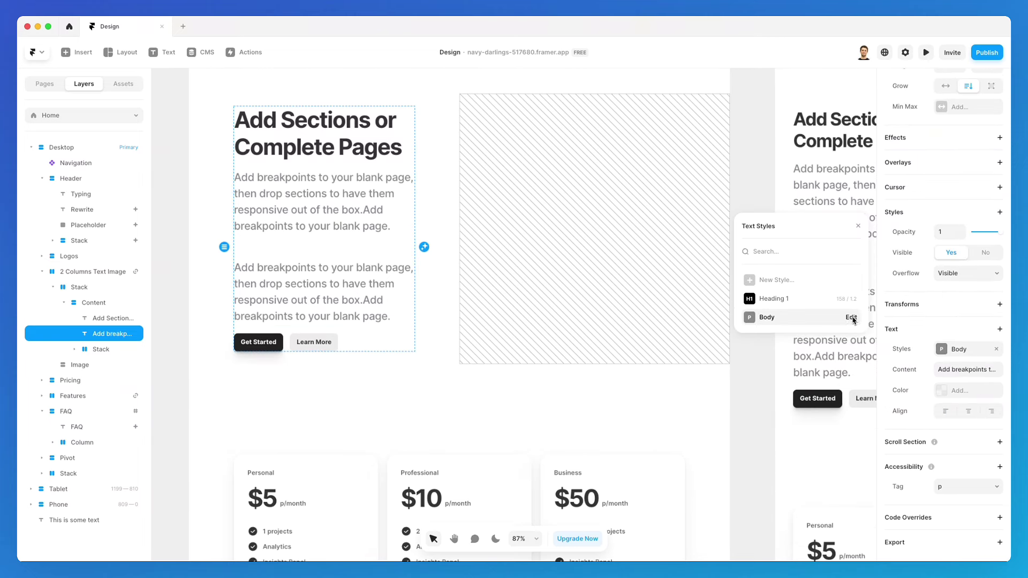
Review the Body style's font, color and spacing settings, and close the text styles list
{"action": "left_click", "coordinate": [851, 318]}
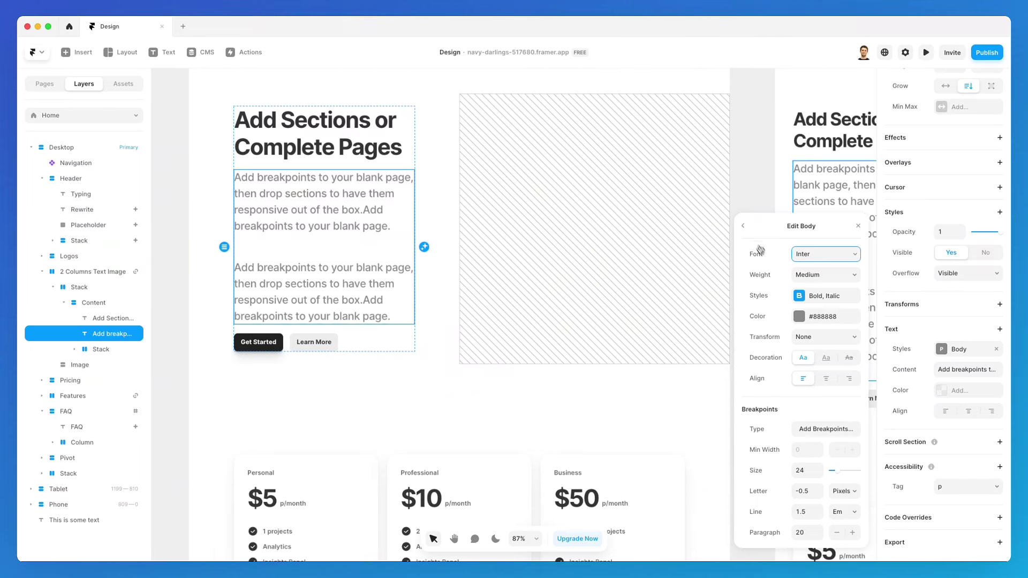
{"action": "left_click", "coordinate": [747, 229]}
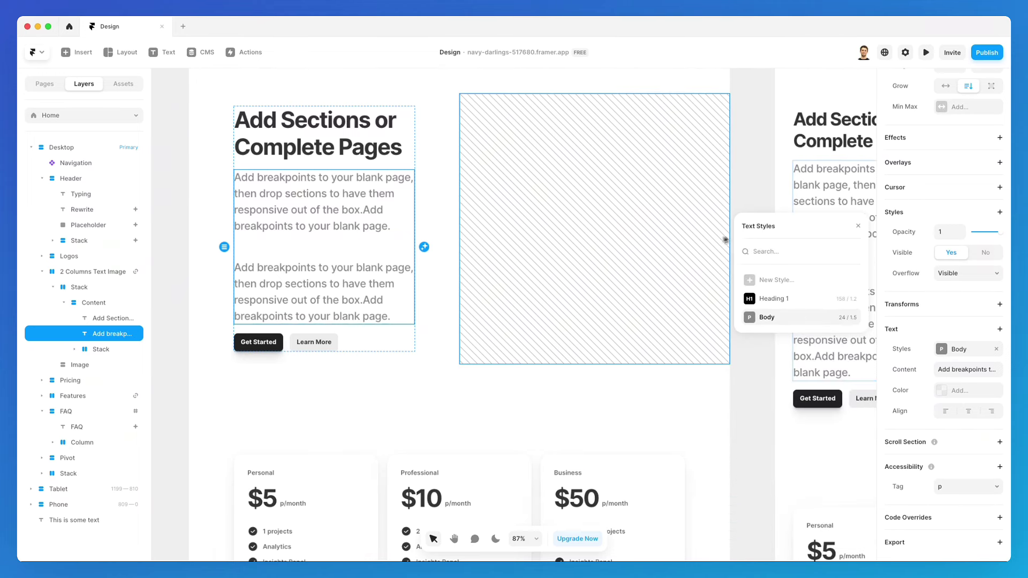
{"action": "scroll", "coordinate": [804, 180], "scroll_direction": "up", "scroll_amount": 3}
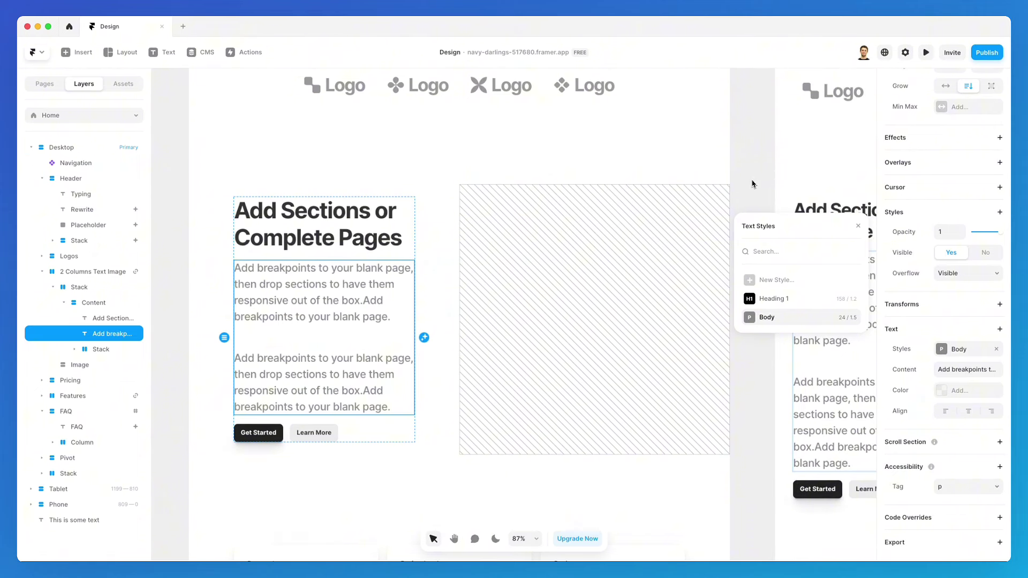
{"action": "left_click", "coordinate": [752, 183]}
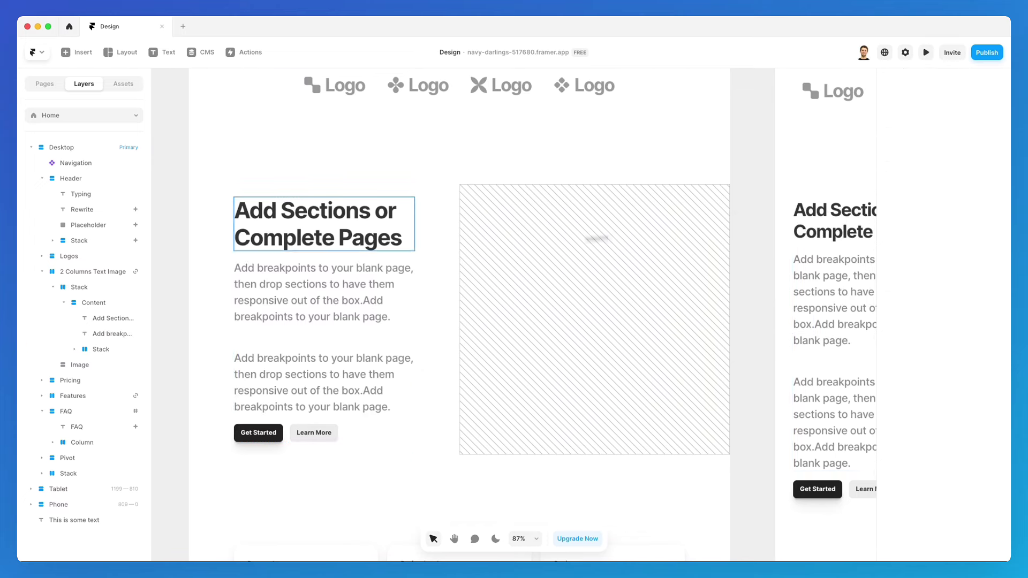
Check which text style is assigned to the description and to the Insights Panel feature in the Personal pricing card
{"action": "left_click", "coordinate": [309, 271]}
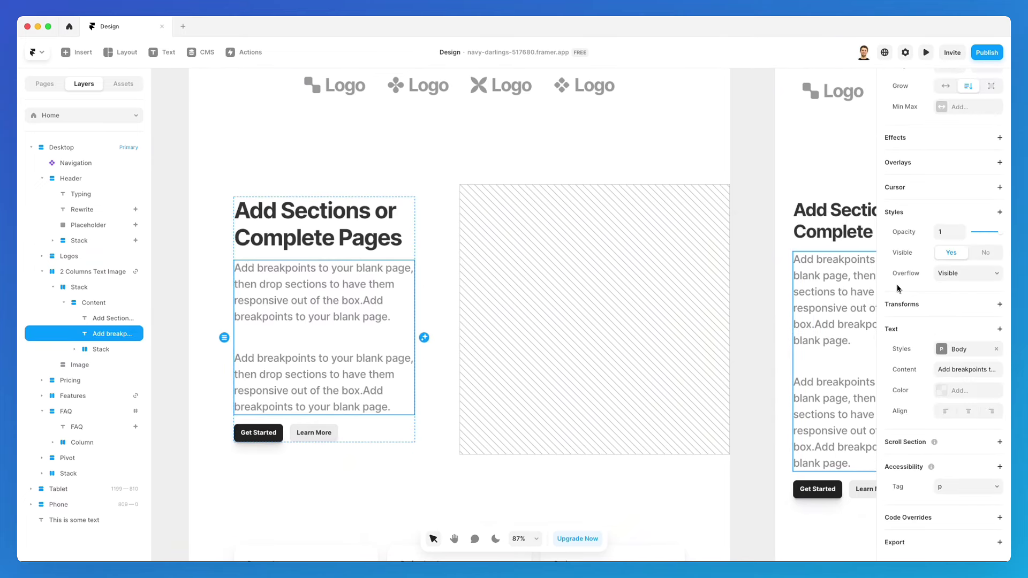
{"action": "scroll", "coordinate": [524, 300], "scroll_direction": "down", "scroll_amount": 10}
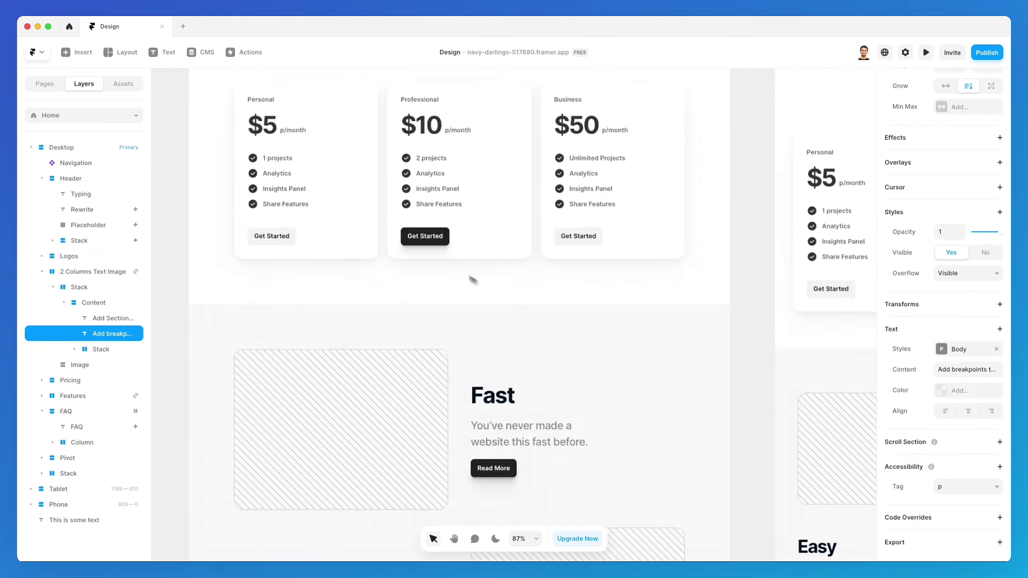
{"action": "left_click", "coordinate": [283, 170]}
{"action": "scroll", "coordinate": [937, 338], "scroll_direction": "down", "scroll_amount": 3}
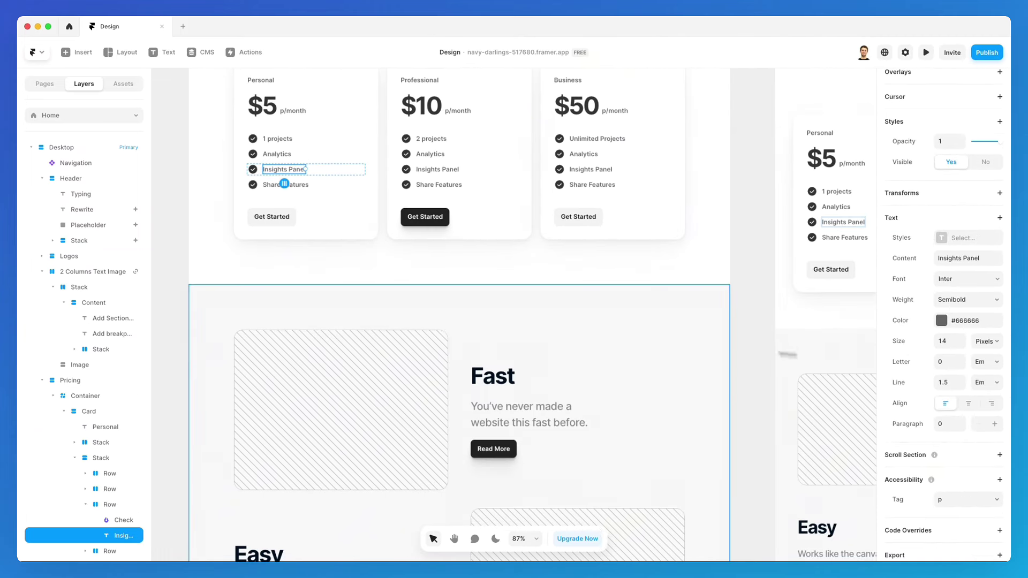
{"action": "scroll", "coordinate": [623, 317], "scroll_direction": "up", "scroll_amount": 2}
{"action": "scroll", "coordinate": [623, 316], "scroll_direction": "up", "scroll_amount": 5}
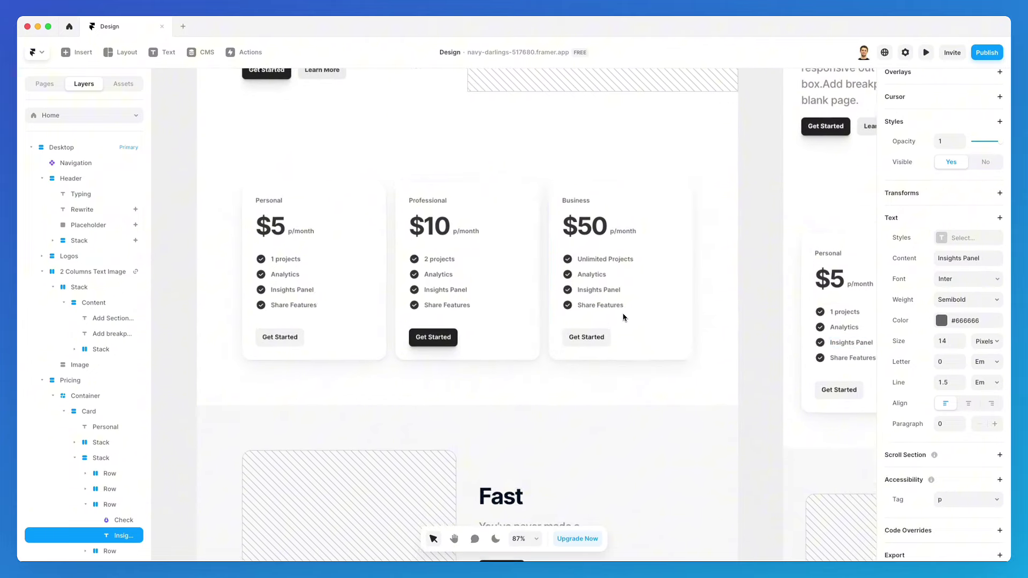
{"action": "scroll", "coordinate": [623, 317], "scroll_direction": "up", "scroll_amount": 15}
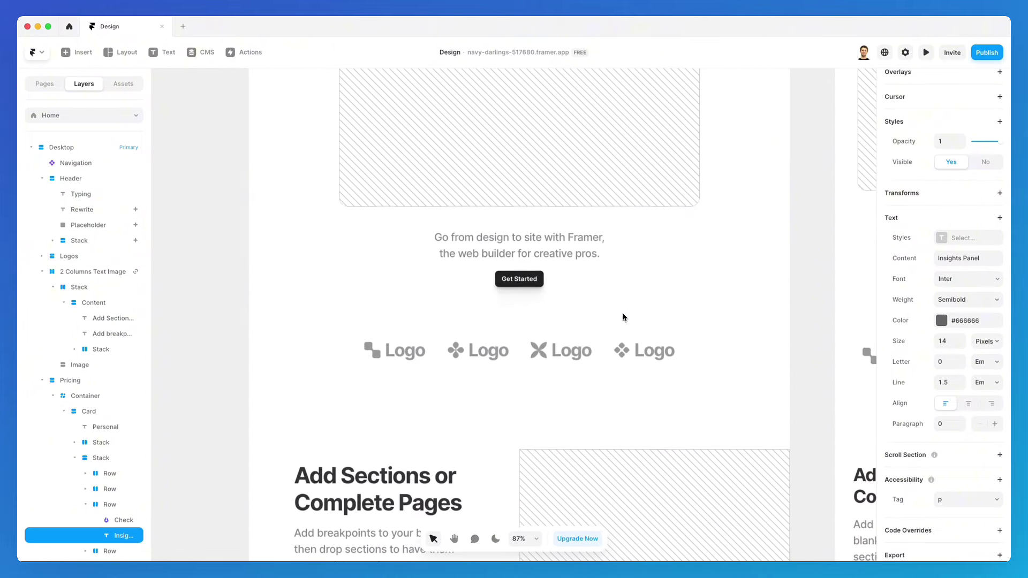
{"action": "scroll", "coordinate": [623, 316], "scroll_direction": "up", "scroll_amount": 2}
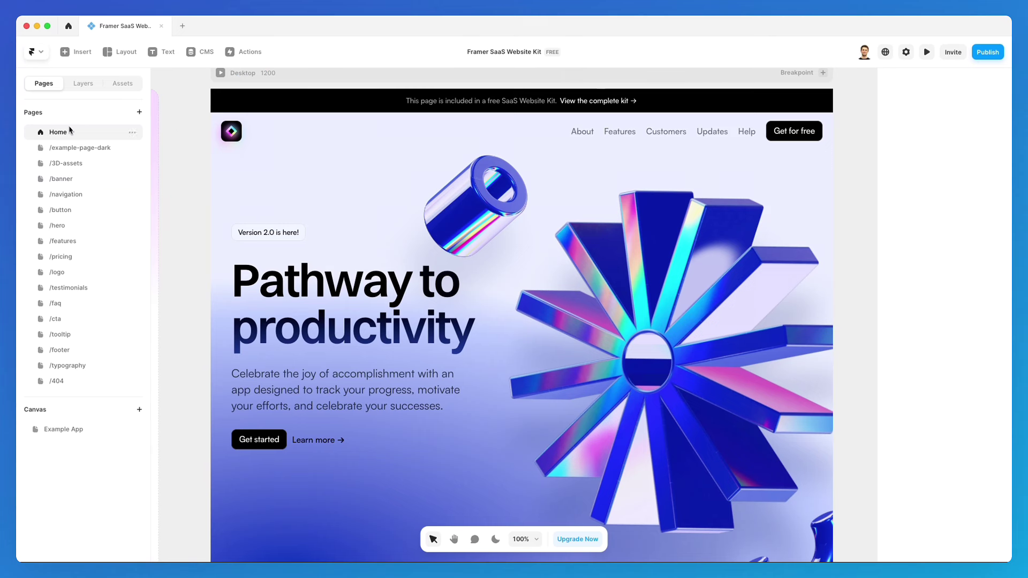
Browse the kit's 3D-assets, example-page-dark, banner and navigation pages, and return to the Home page
{"action": "left_click", "coordinate": [99, 166]}
{"action": "left_click", "coordinate": [91, 152]}
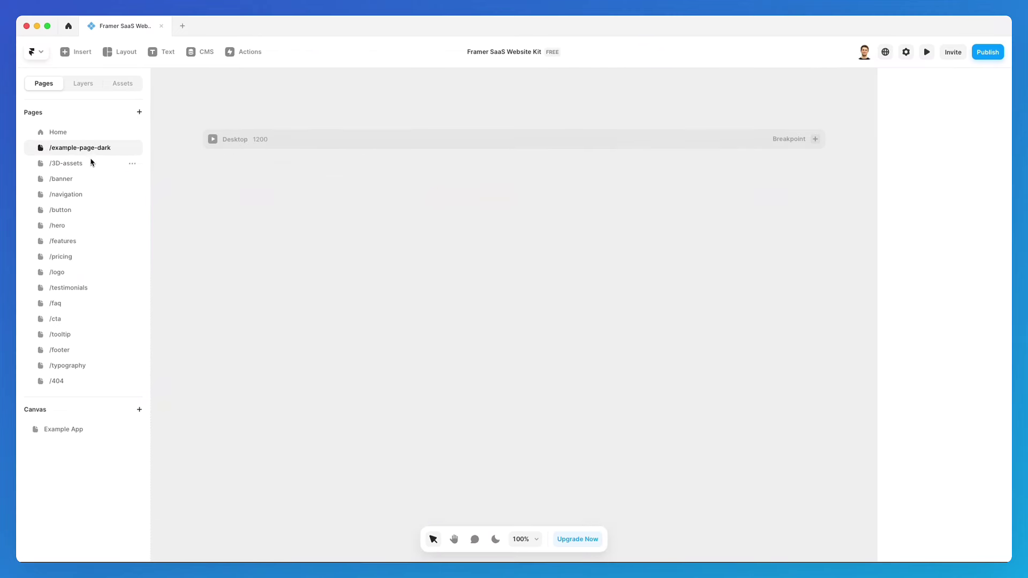
{"action": "left_click", "coordinate": [84, 180]}
{"action": "left_click", "coordinate": [85, 194]}
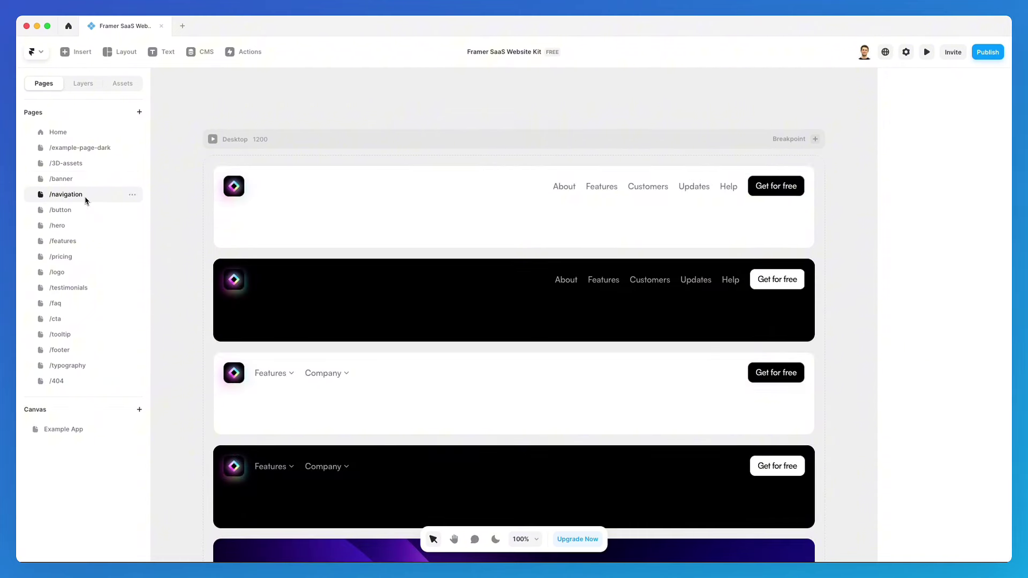
{"action": "left_click", "coordinate": [126, 133]}
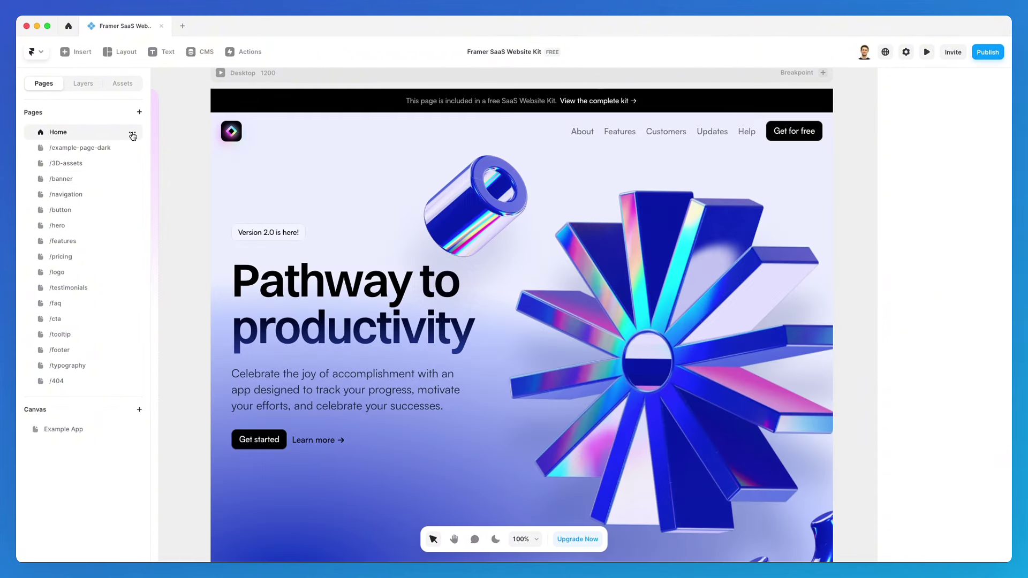
Review the Home page's settings, go back to the canvas, and check which page actions are available for Home
{"action": "left_click", "coordinate": [133, 134]}
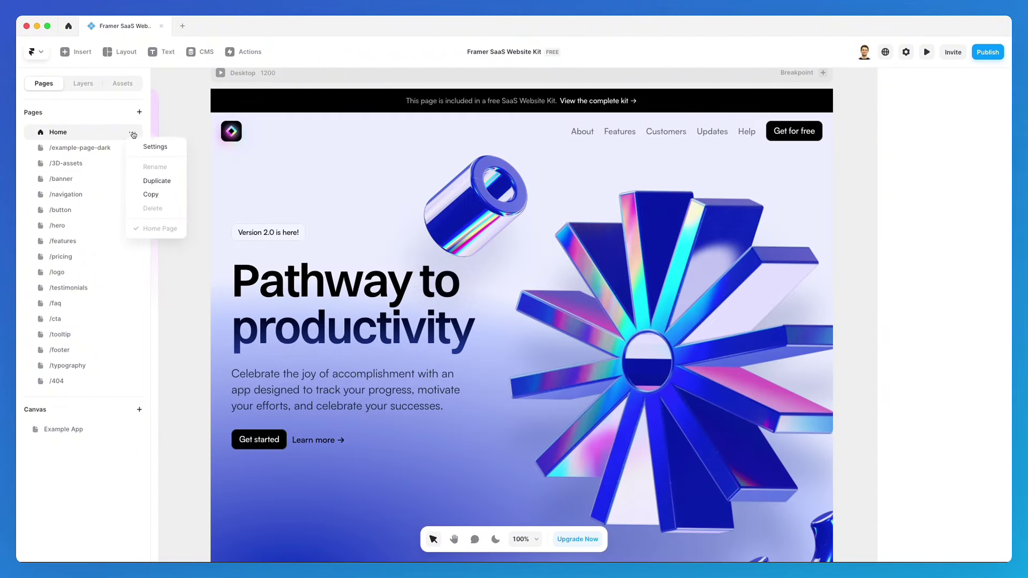
{"action": "left_click", "coordinate": [164, 148]}
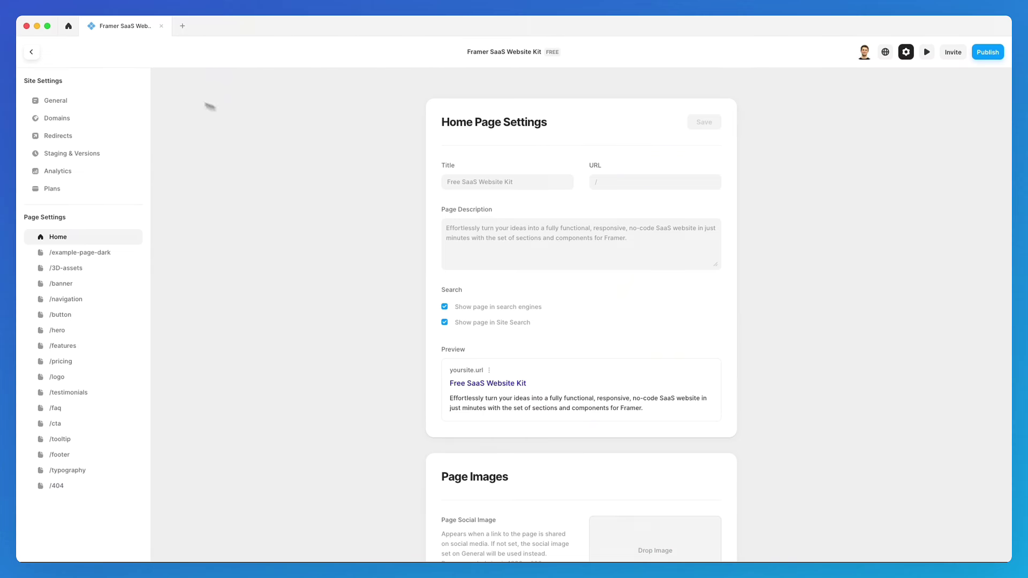
{"action": "left_click", "coordinate": [33, 54]}
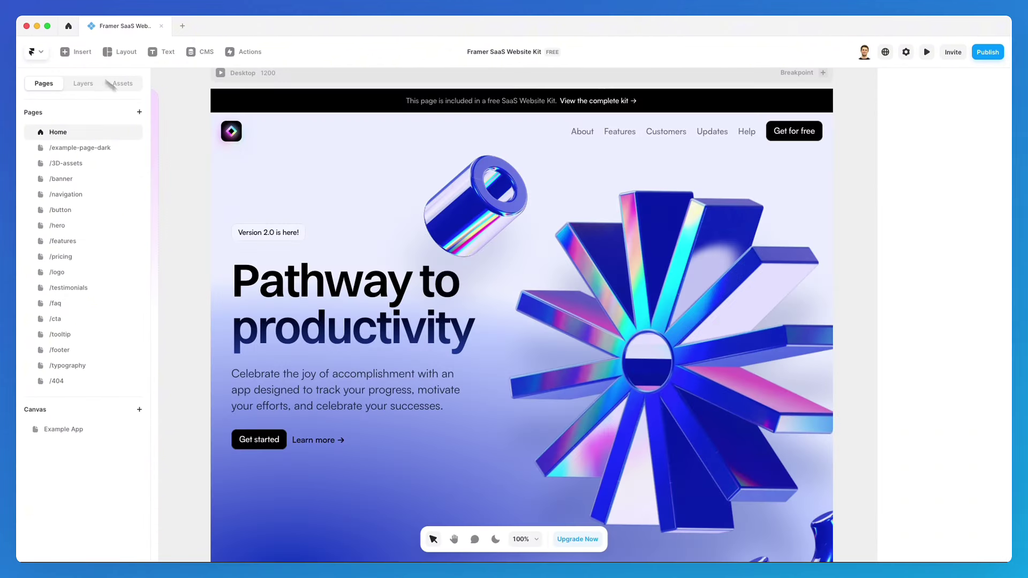
{"action": "left_click", "coordinate": [132, 133]}
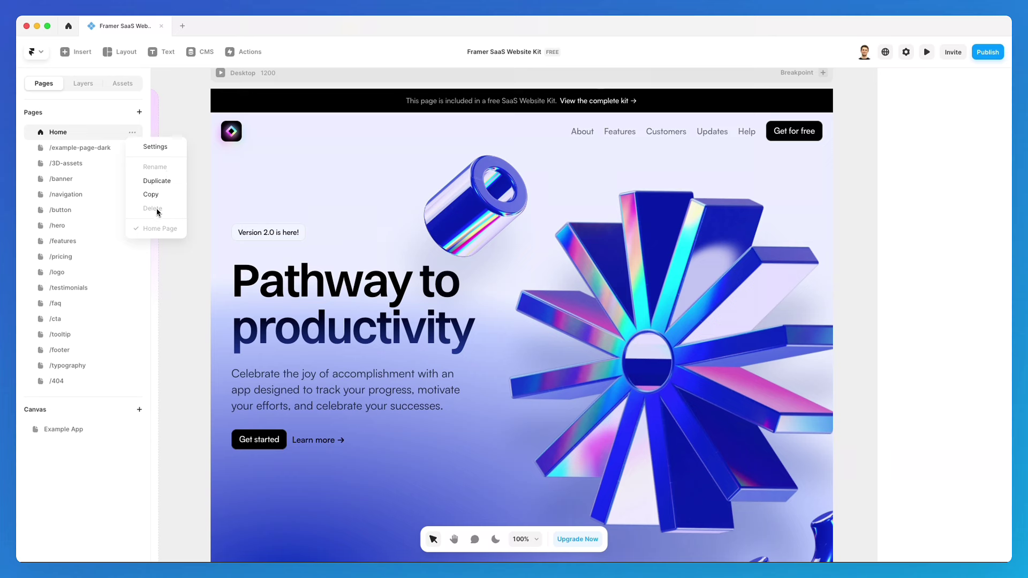
{"action": "key", "text": "Escape"}
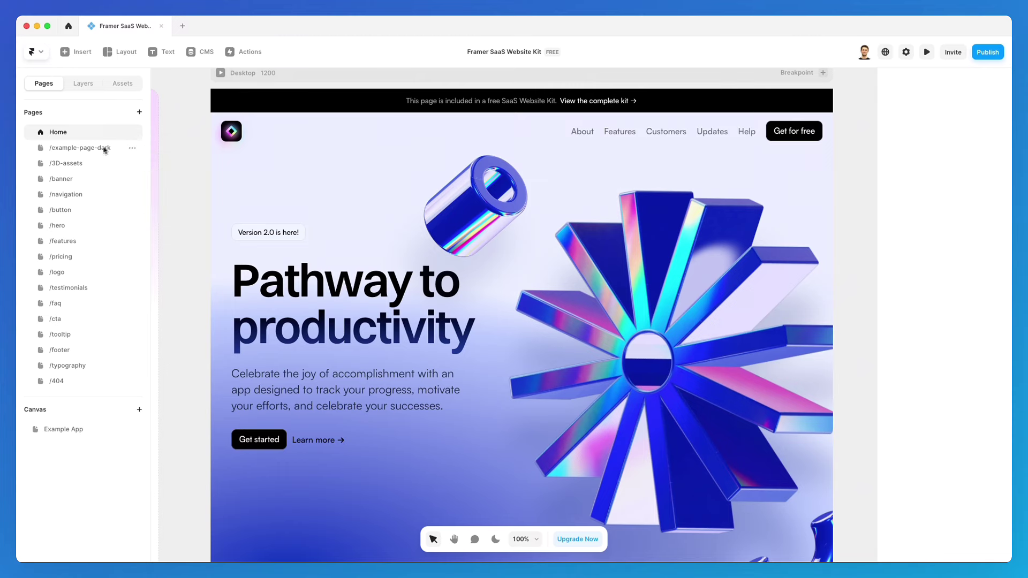
View the navigation page, and open the Example App canvas to look over its day and night app designs
{"action": "left_click", "coordinate": [88, 163]}
{"action": "left_click", "coordinate": [89, 194]}
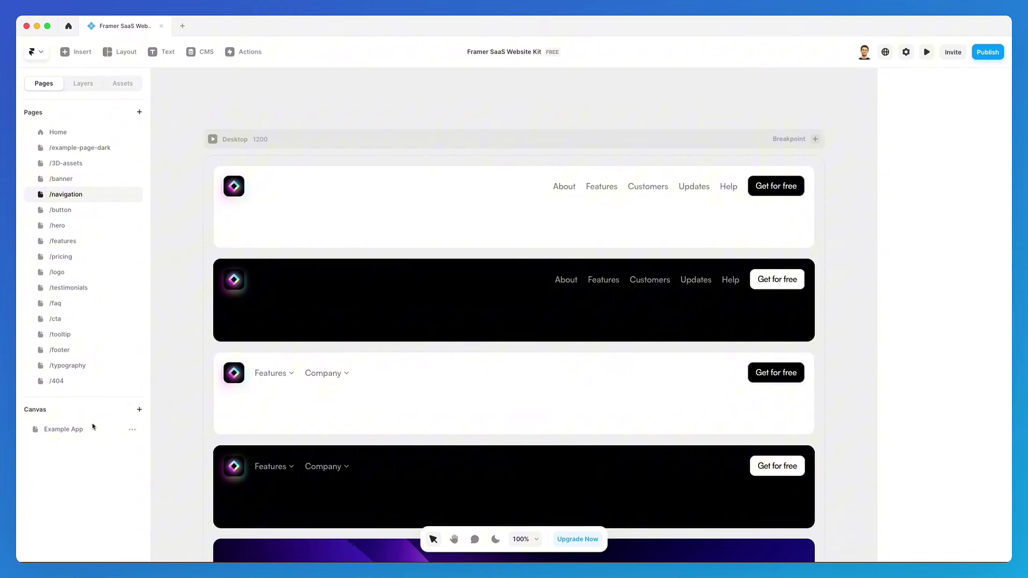
{"action": "left_click", "coordinate": [64, 428]}
{"action": "scroll", "coordinate": [284, 272], "scroll_direction": "down", "scroll_amount": 2}
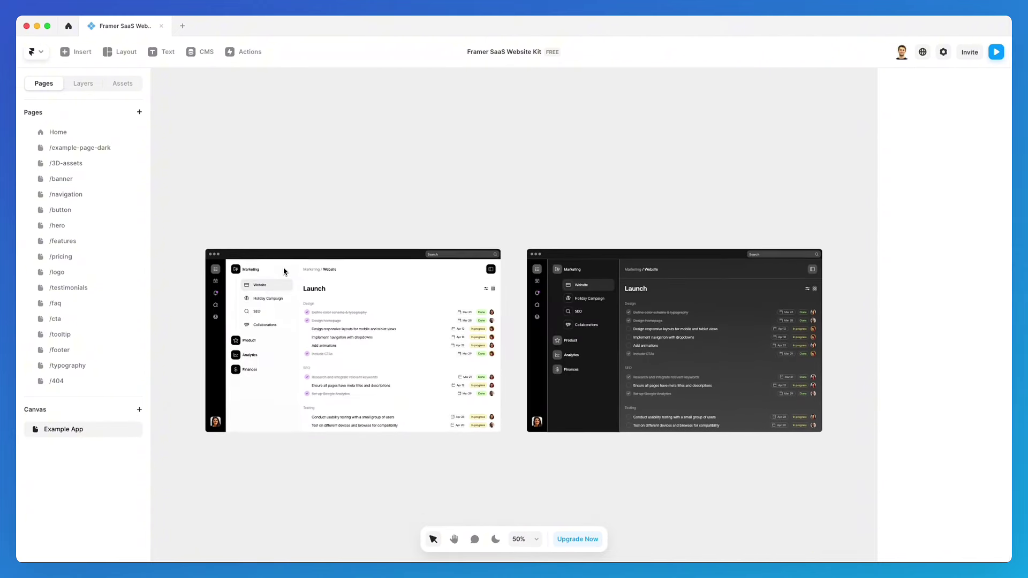
{"action": "scroll", "coordinate": [284, 271], "scroll_direction": "down", "scroll_amount": 2}
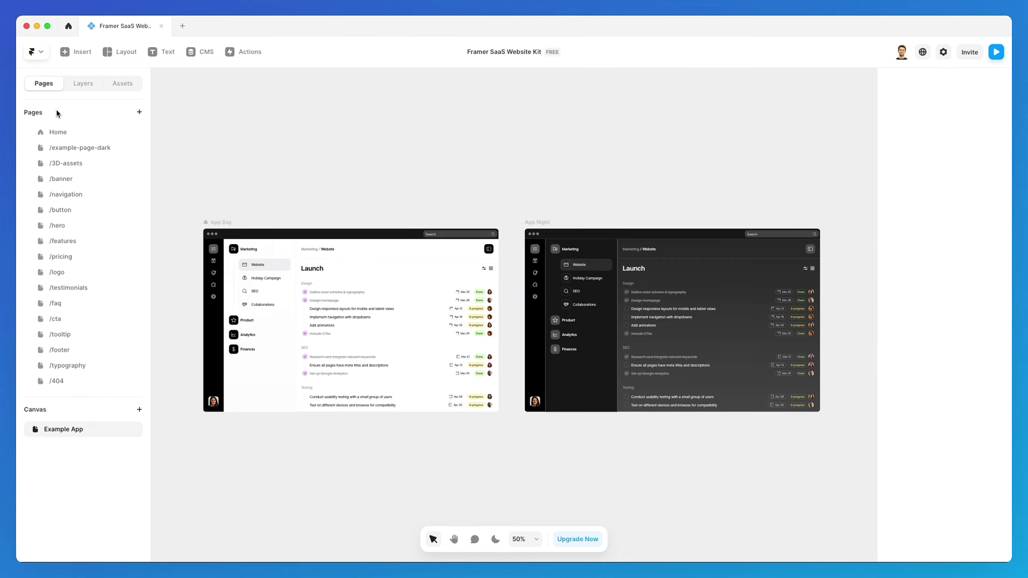
Expand the App Night layer hierarchy and inspect its title bar stacks and main content stack
{"action": "left_click", "coordinate": [76, 93]}
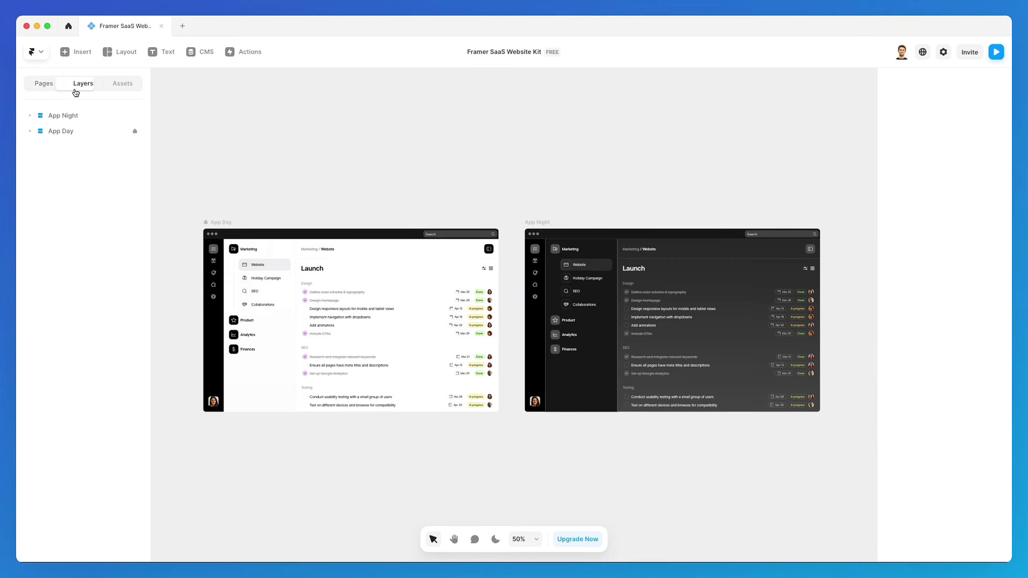
{"action": "left_click", "coordinate": [31, 115]}
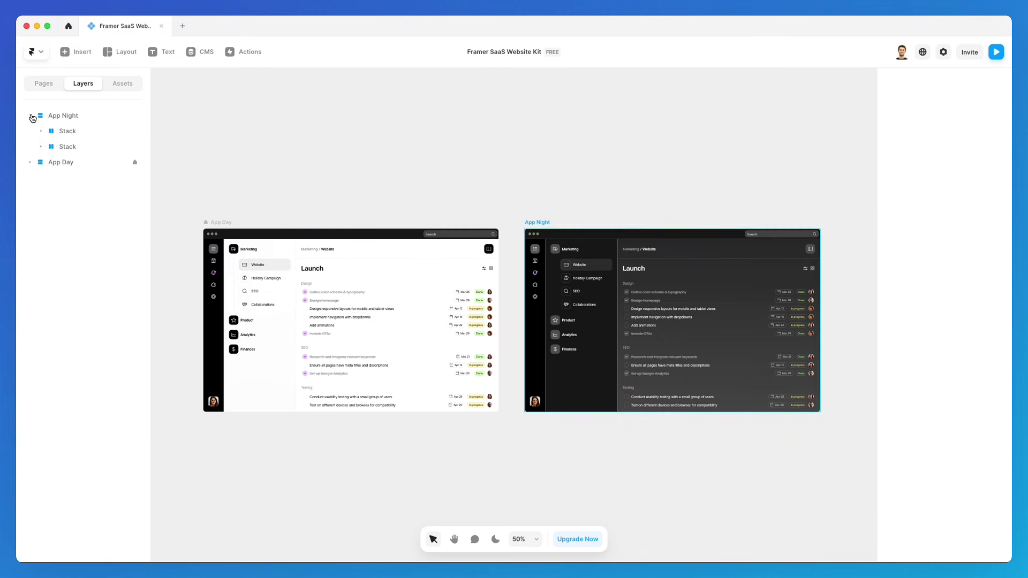
{"action": "left_click", "coordinate": [42, 131]}
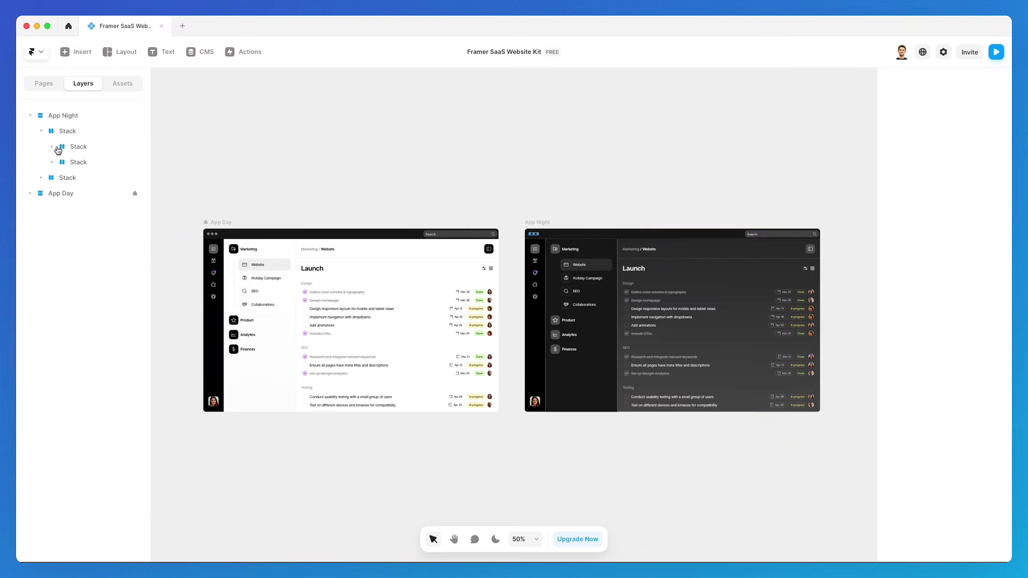
{"action": "left_click", "coordinate": [52, 146]}
{"action": "left_click", "coordinate": [82, 148]}
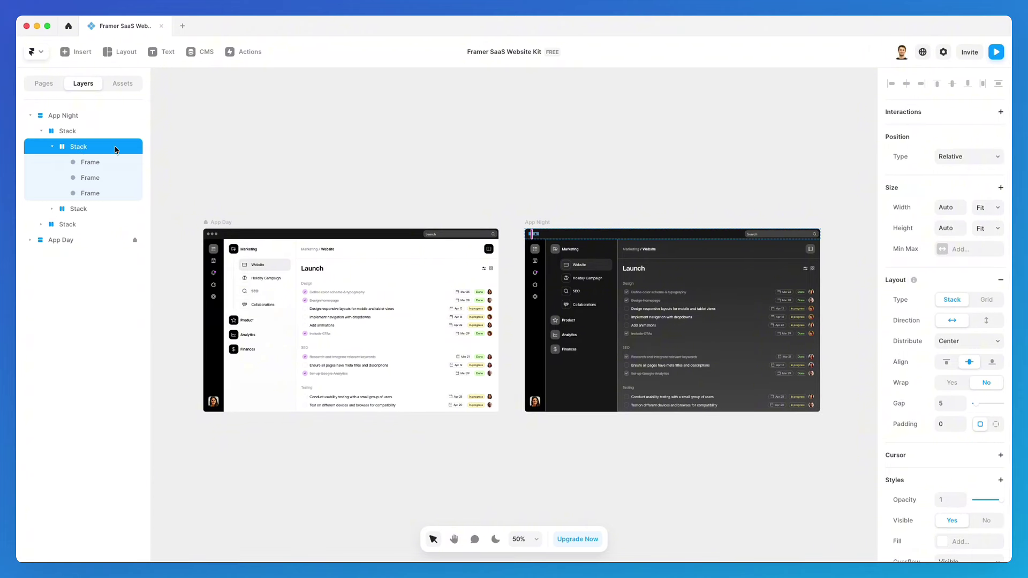
{"action": "left_click", "coordinate": [101, 214]}
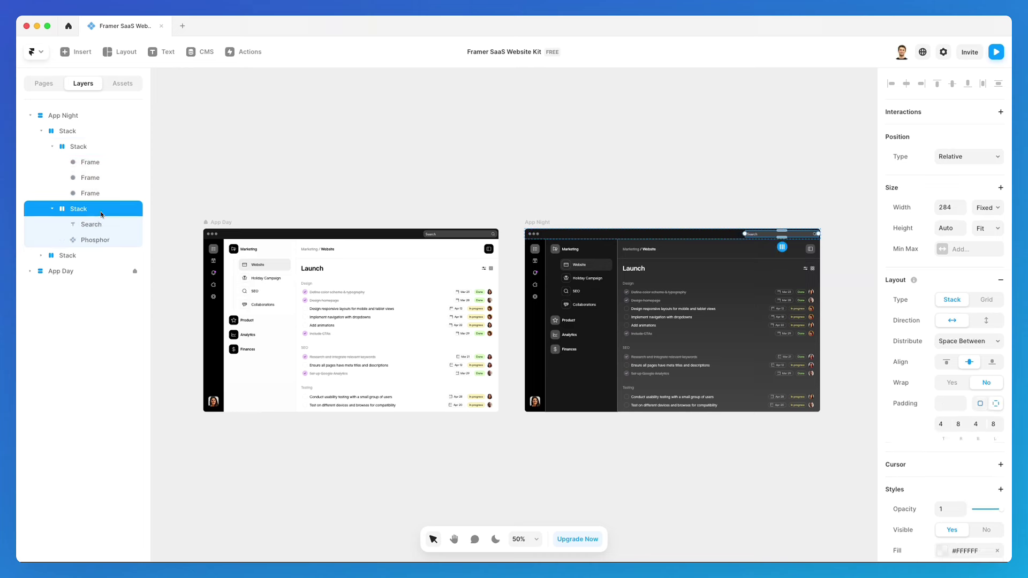
{"action": "left_click", "coordinate": [85, 255]}
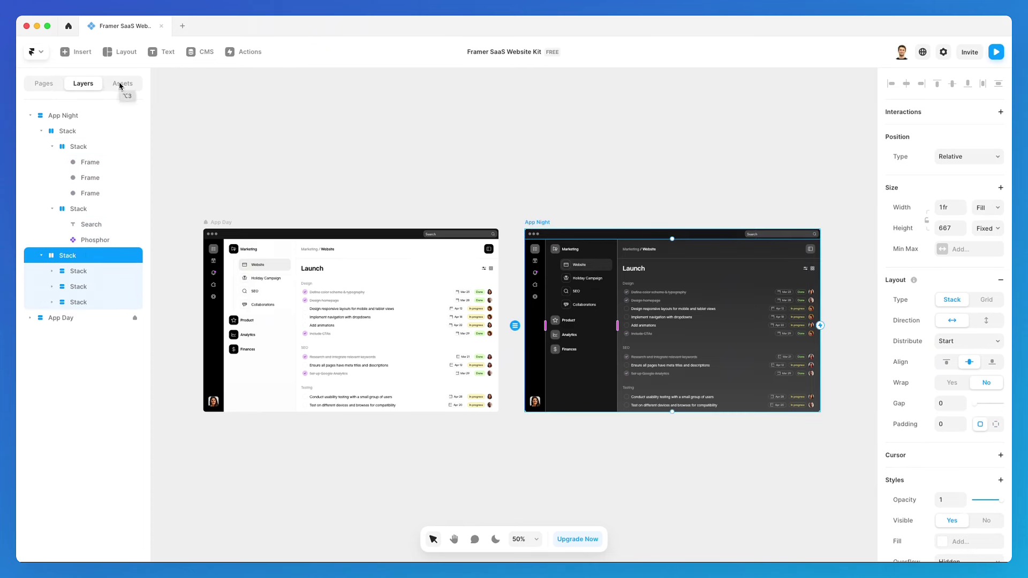
Return to the Home page and inspect the Desktop breakpoint's Banner Top, Hero, Logo Strip, Features Product and Features layers
{"action": "left_click", "coordinate": [54, 84]}
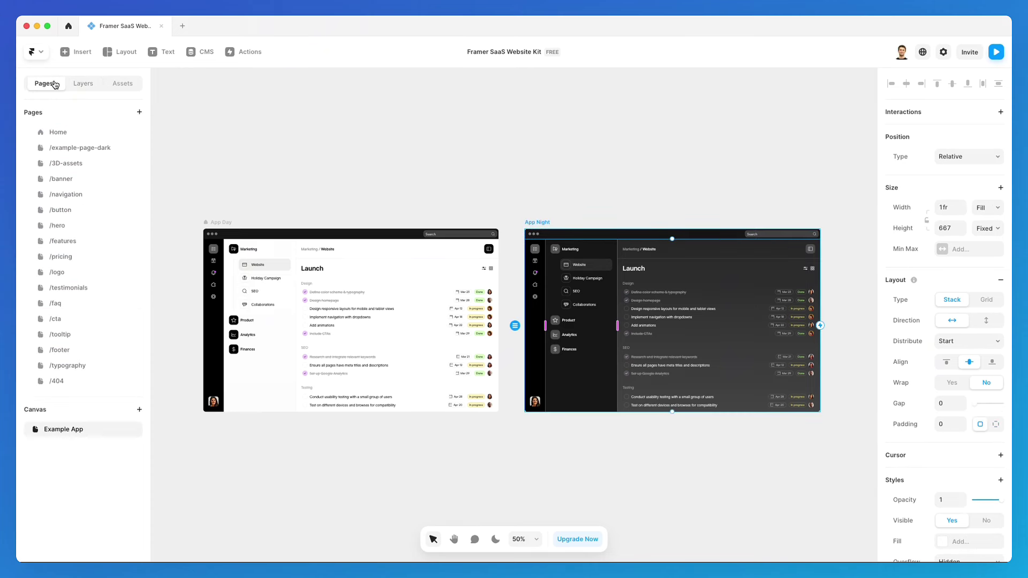
{"action": "left_click", "coordinate": [76, 134]}
{"action": "left_click", "coordinate": [81, 85]}
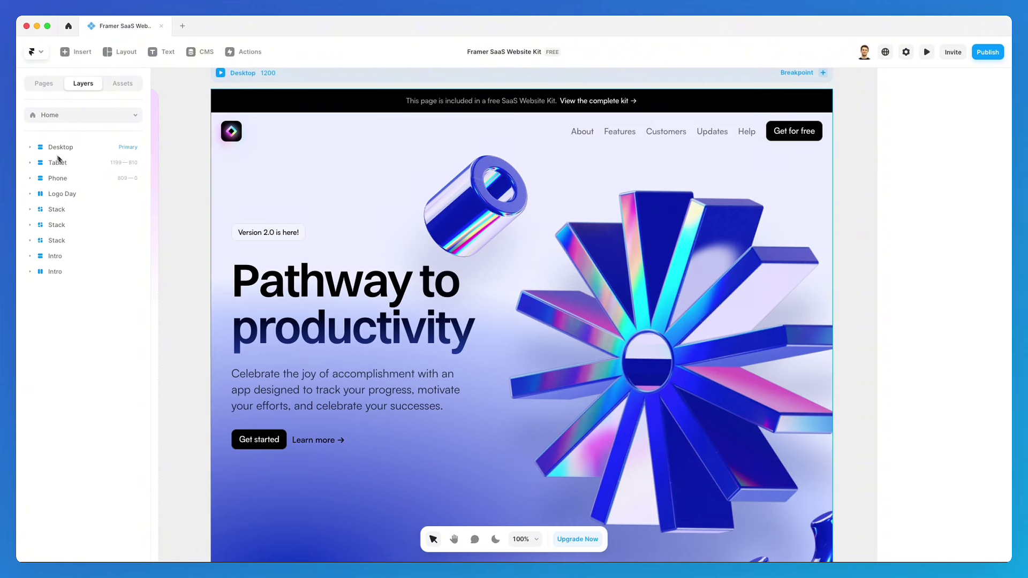
{"action": "left_click", "coordinate": [31, 147]}
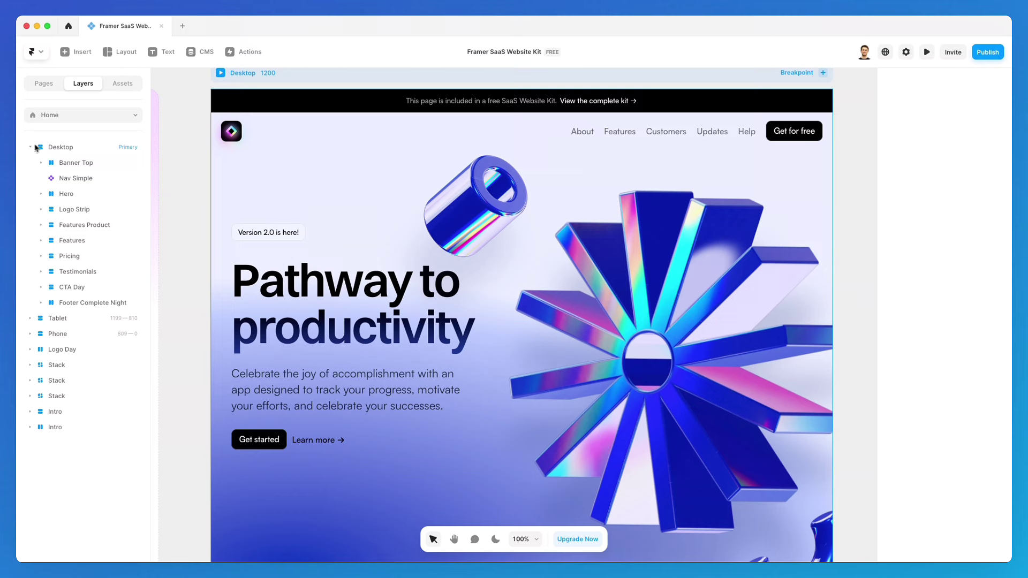
{"action": "left_click", "coordinate": [111, 166]}
{"action": "left_click", "coordinate": [122, 226]}
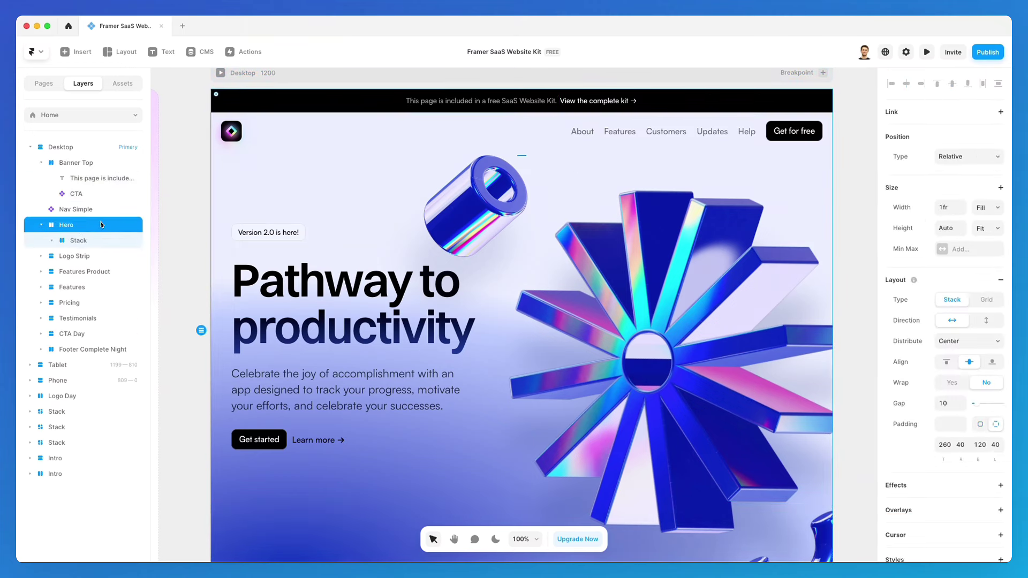
{"action": "left_click", "coordinate": [95, 257]}
{"action": "left_click", "coordinate": [106, 288]}
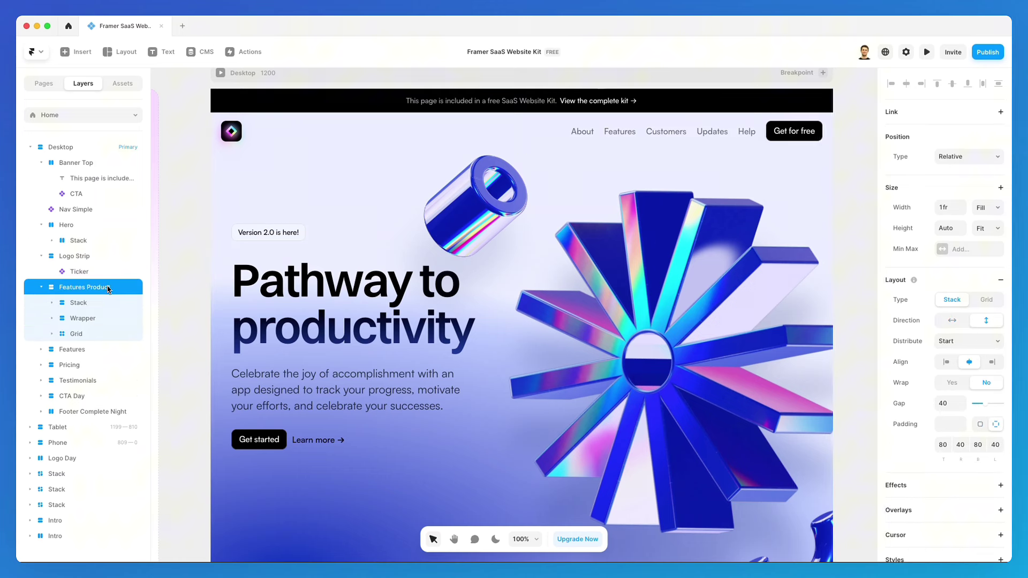
{"action": "left_click", "coordinate": [113, 350]}
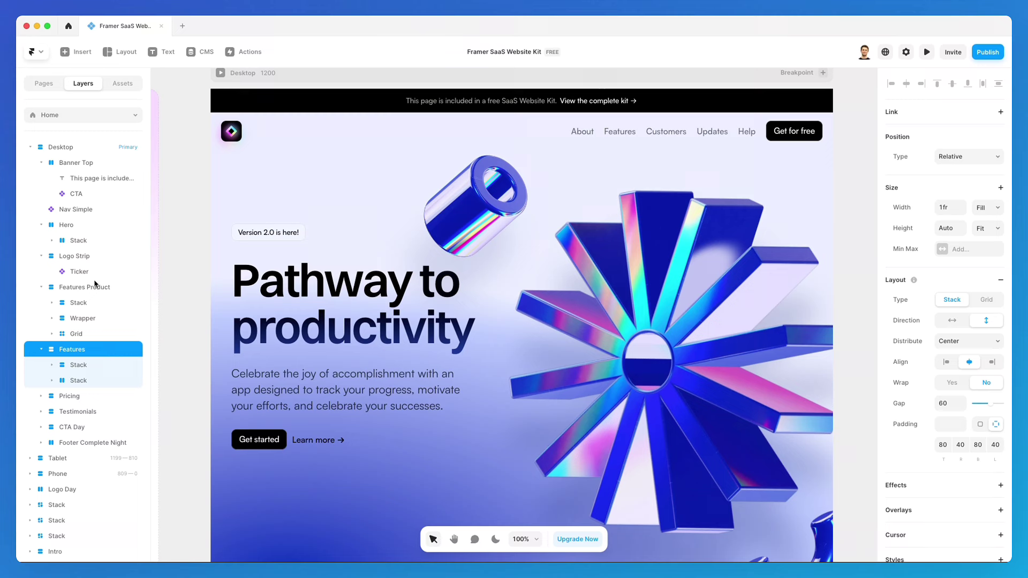
Collapse the Features Product, Logo Strip and Hero layers in the Desktop hierarchy
{"action": "left_click", "coordinate": [42, 288]}
{"action": "left_click", "coordinate": [41, 257]}
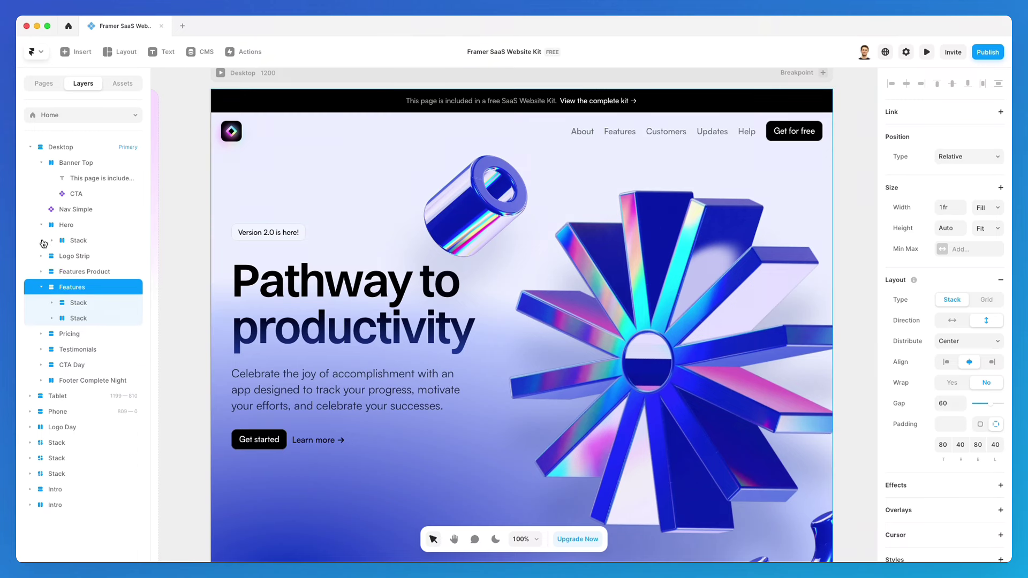
{"action": "left_click", "coordinate": [41, 225]}
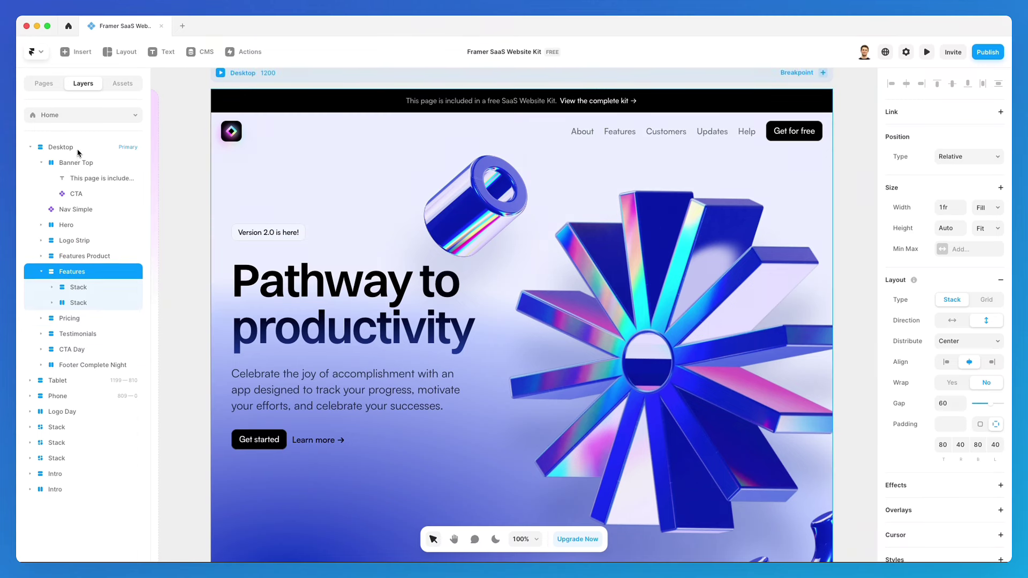
Look through the project's assets, from the components down to the text, link and color styles
{"action": "left_click", "coordinate": [124, 84]}
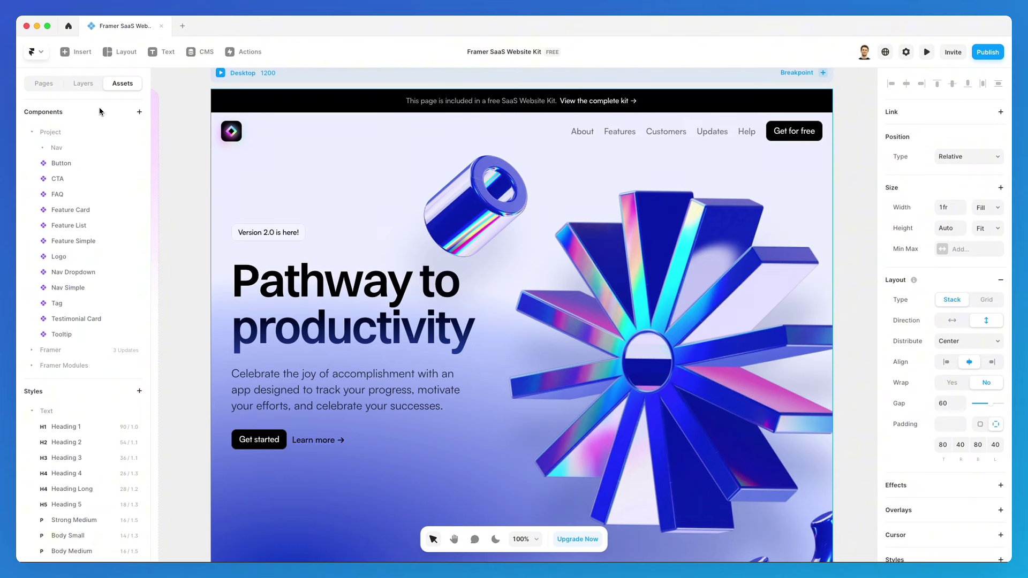
{"action": "scroll", "coordinate": [110, 128], "scroll_direction": "down", "scroll_amount": 5}
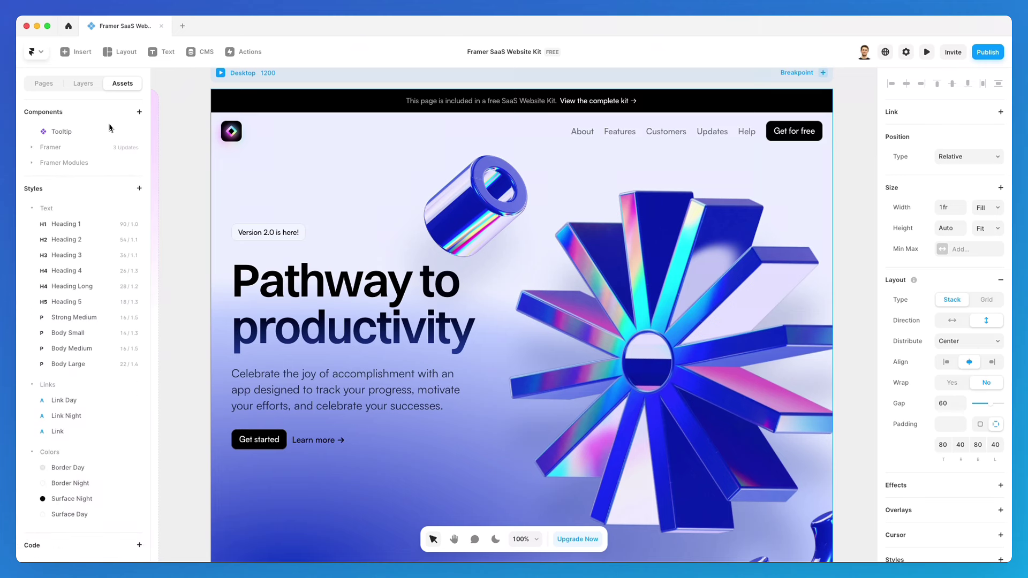
{"action": "scroll", "coordinate": [110, 128], "scroll_direction": "up", "scroll_amount": 5}
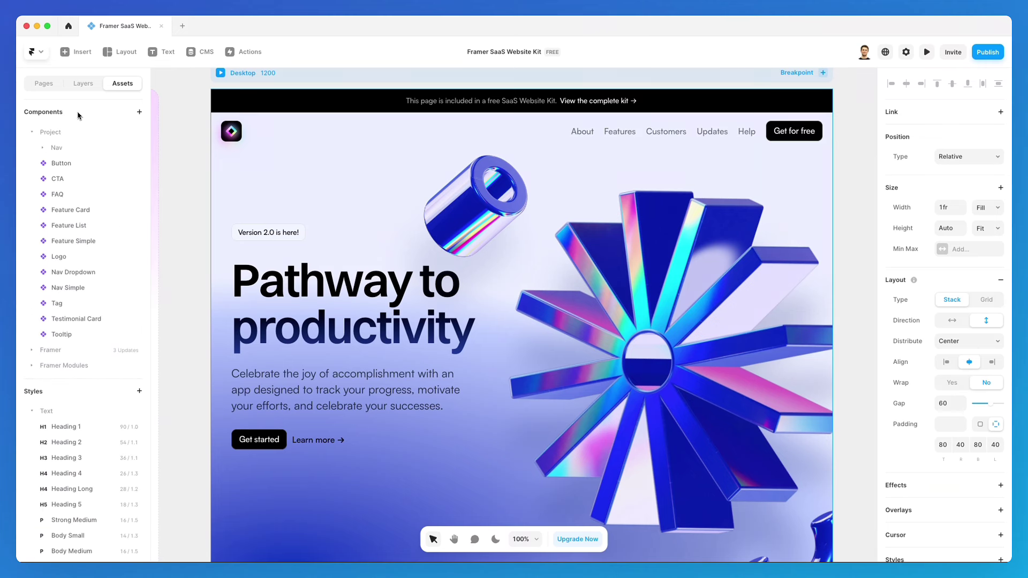
Open the Button component and examine its fill, icon and border variants with their hover states
{"action": "left_click", "coordinate": [61, 163]}
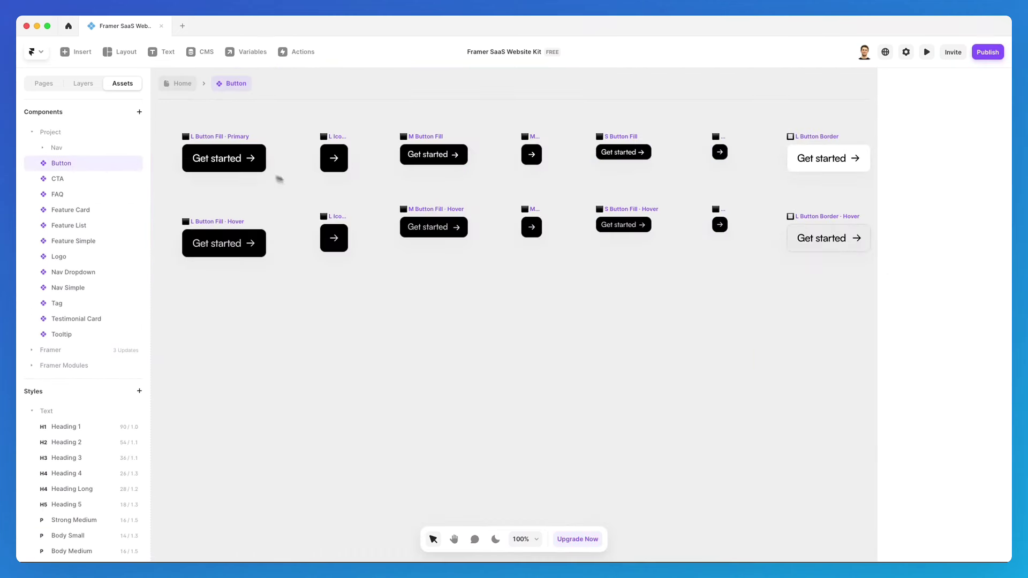
{"action": "scroll", "coordinate": [282, 214], "scroll_direction": "up", "scroll_amount": 2}
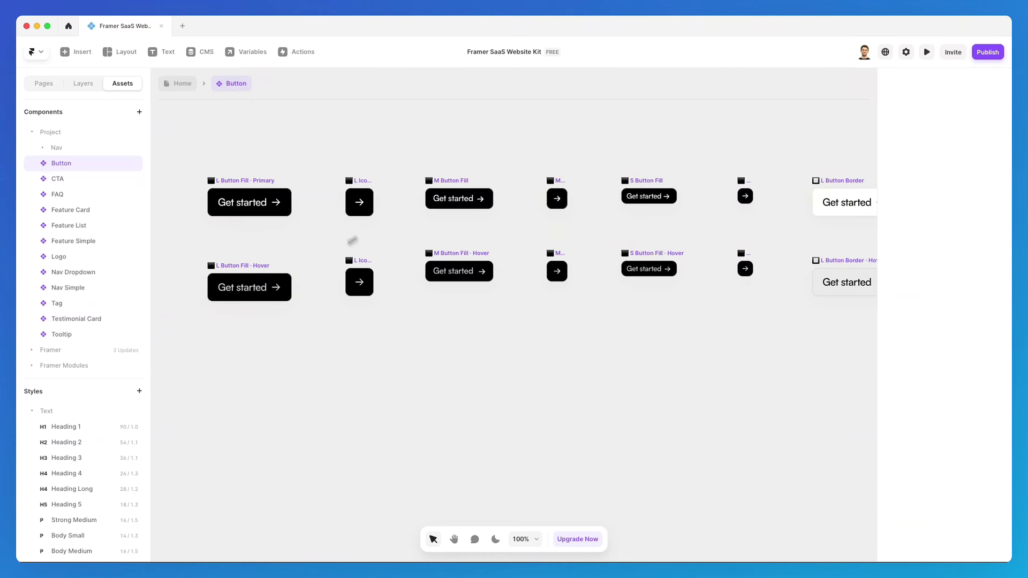
{"action": "scroll", "coordinate": [258, 222], "scroll_direction": "down", "scroll_amount": 1}
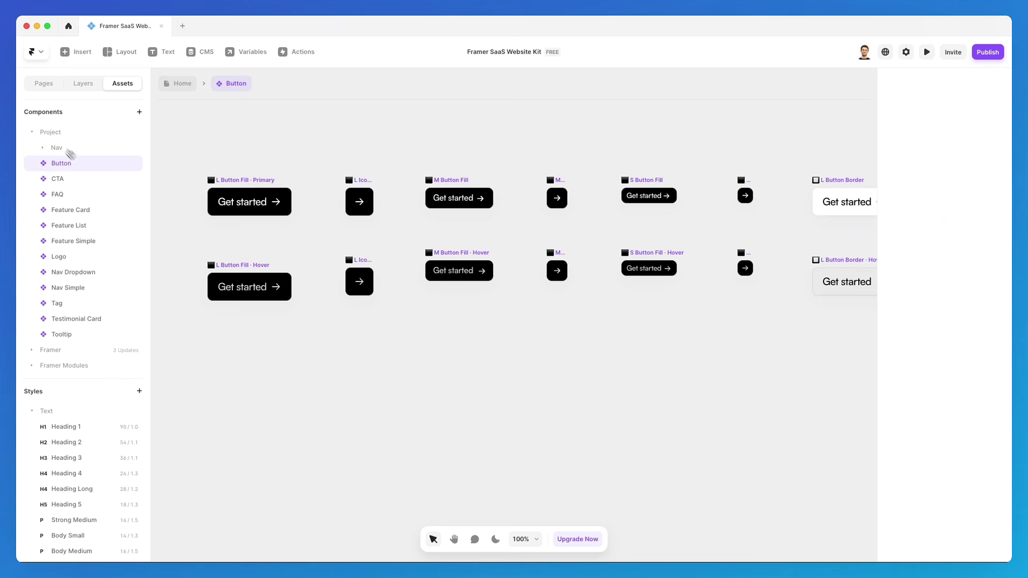
Collapse the Project component group and expand the Framer group to see its components
{"action": "left_click", "coordinate": [39, 135]}
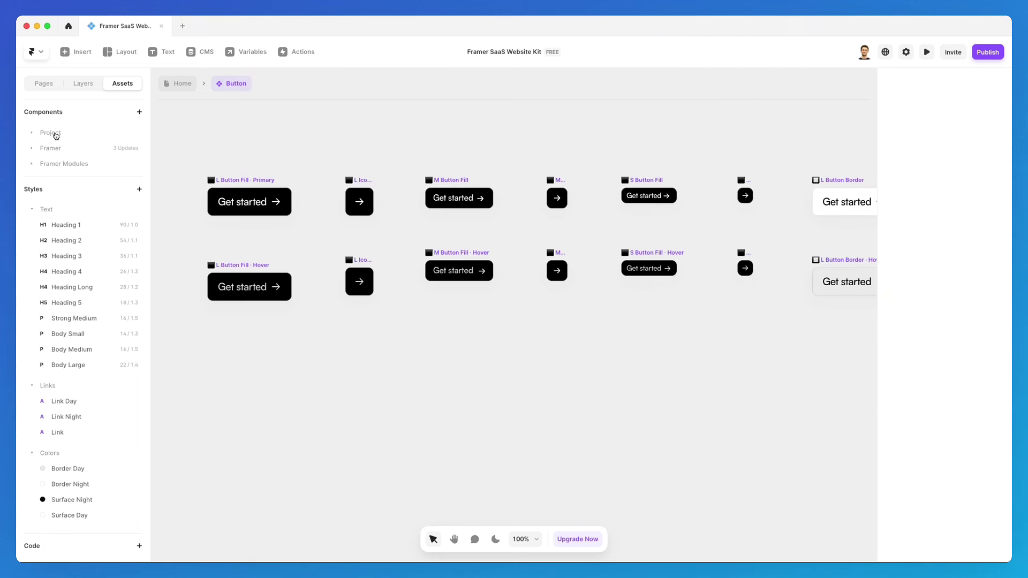
{"action": "left_click", "coordinate": [56, 135]}
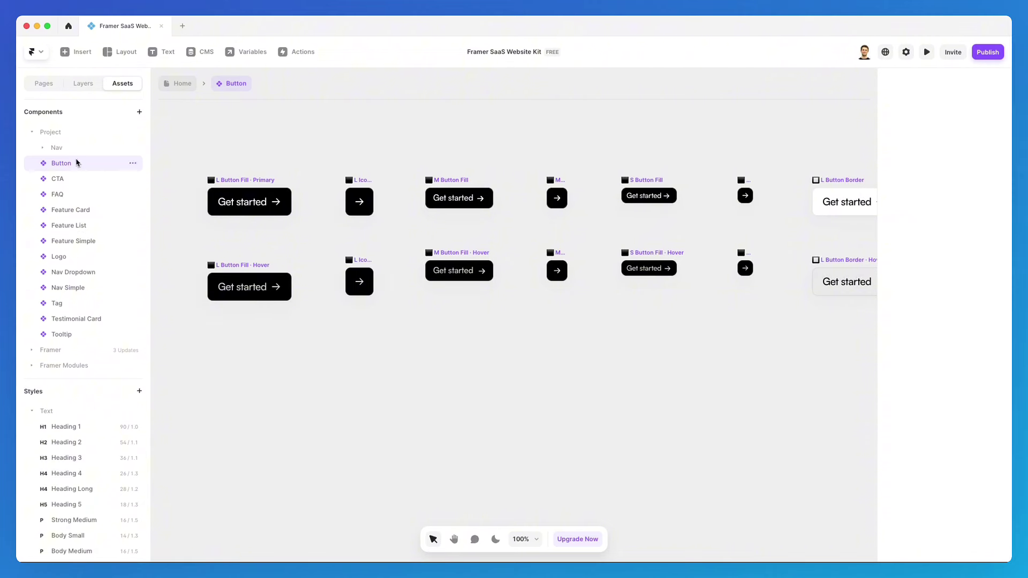
{"action": "left_click", "coordinate": [33, 134]}
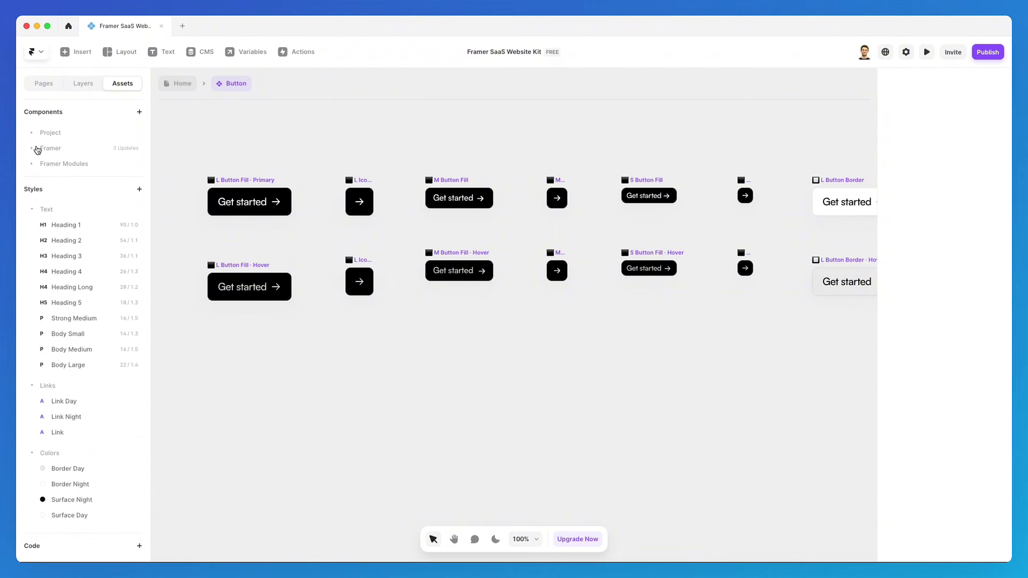
{"action": "left_click", "coordinate": [32, 149]}
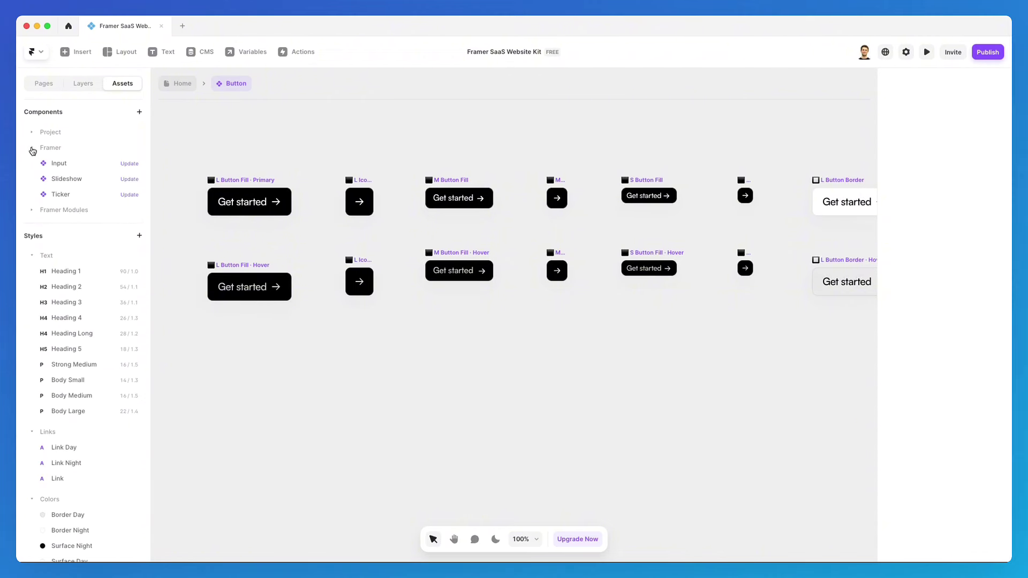
Collapse the Framer component group, look inside the Framer Modules group, and expand the Project group again
{"action": "left_click", "coordinate": [37, 152]}
{"action": "left_click", "coordinate": [38, 168]}
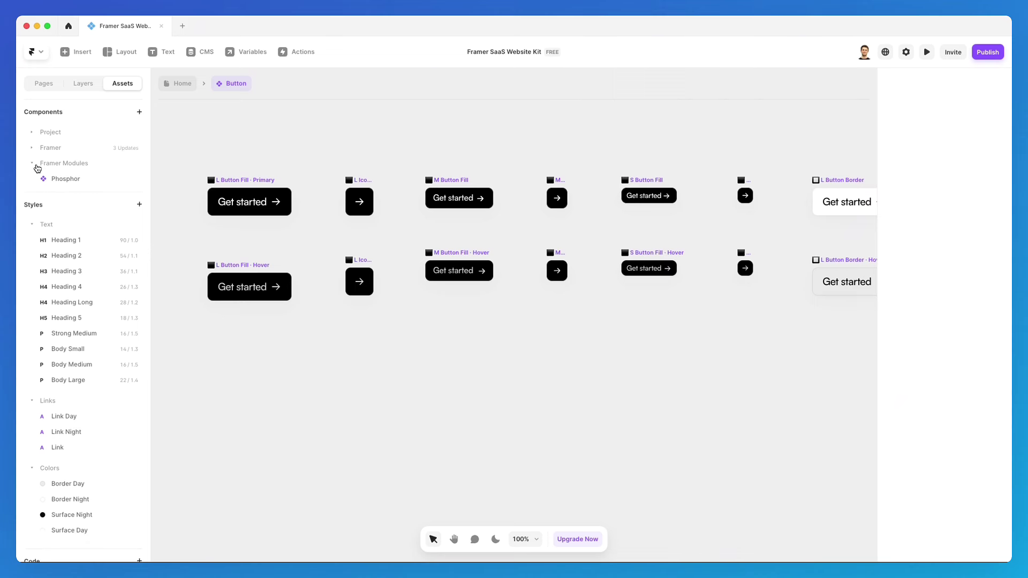
{"action": "left_click", "coordinate": [32, 166]}
{"action": "left_click", "coordinate": [33, 135]}
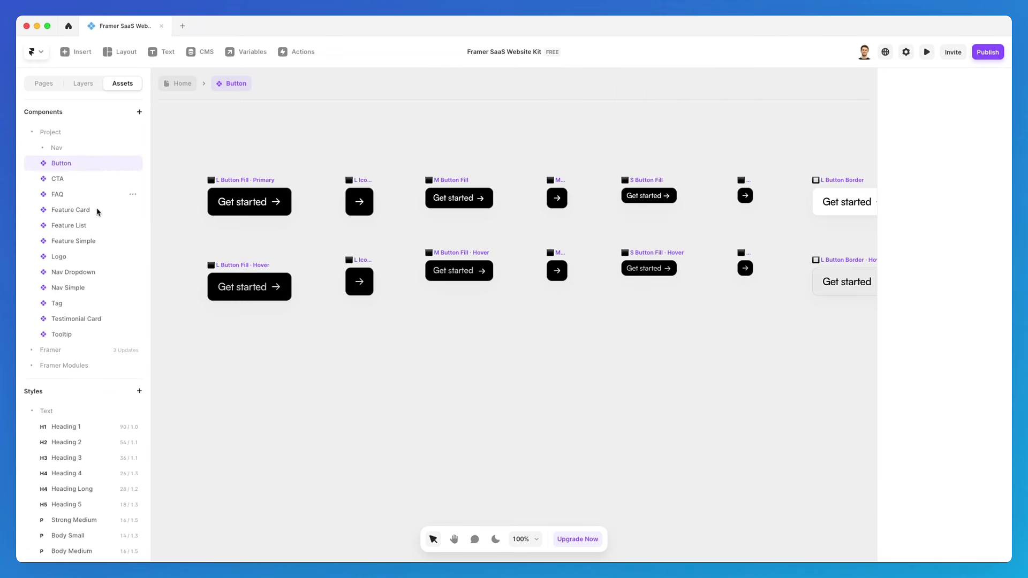
Find the layers that use the Button component and review the component's other available actions
{"action": "left_click", "coordinate": [131, 165]}
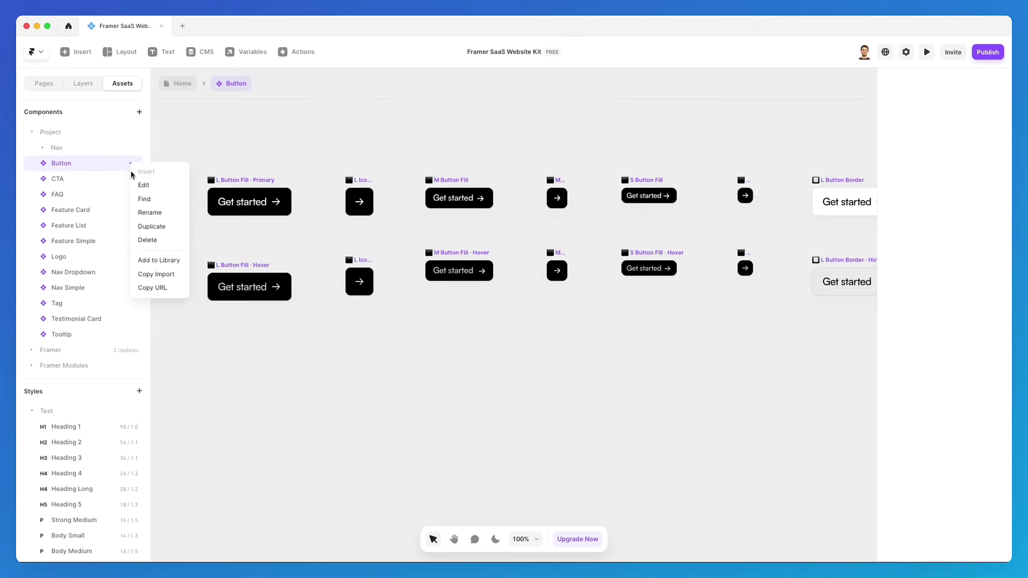
{"action": "left_click", "coordinate": [161, 199]}
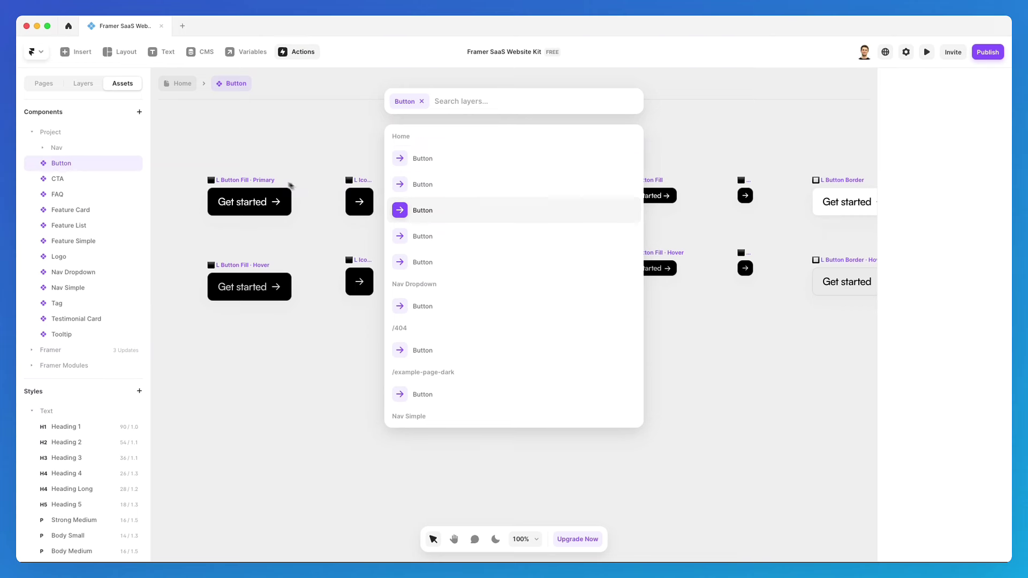
{"action": "key", "text": "Escape"}
{"action": "left_click", "coordinate": [132, 164]}
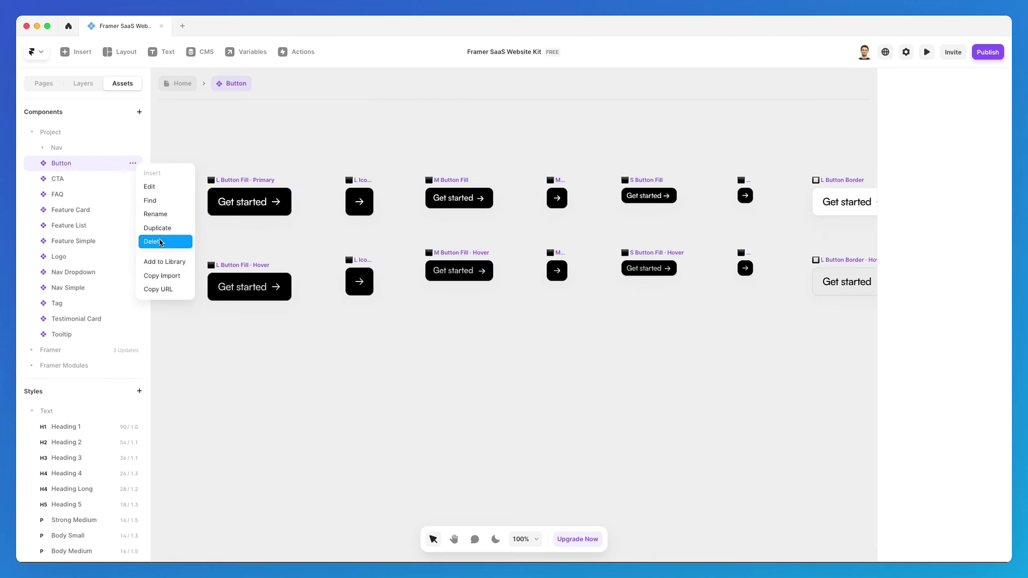
{"action": "left_click", "coordinate": [179, 292]}
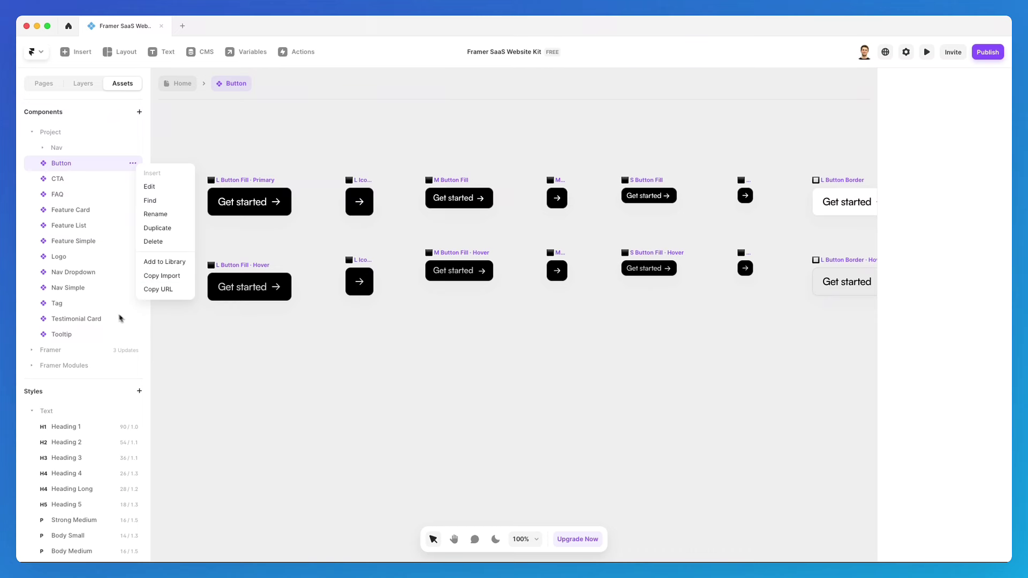
Examine the Heading 1 text style and compare the settings of Heading 4 and Heading Long
{"action": "scroll", "coordinate": [134, 289], "scroll_direction": "down", "scroll_amount": 5}
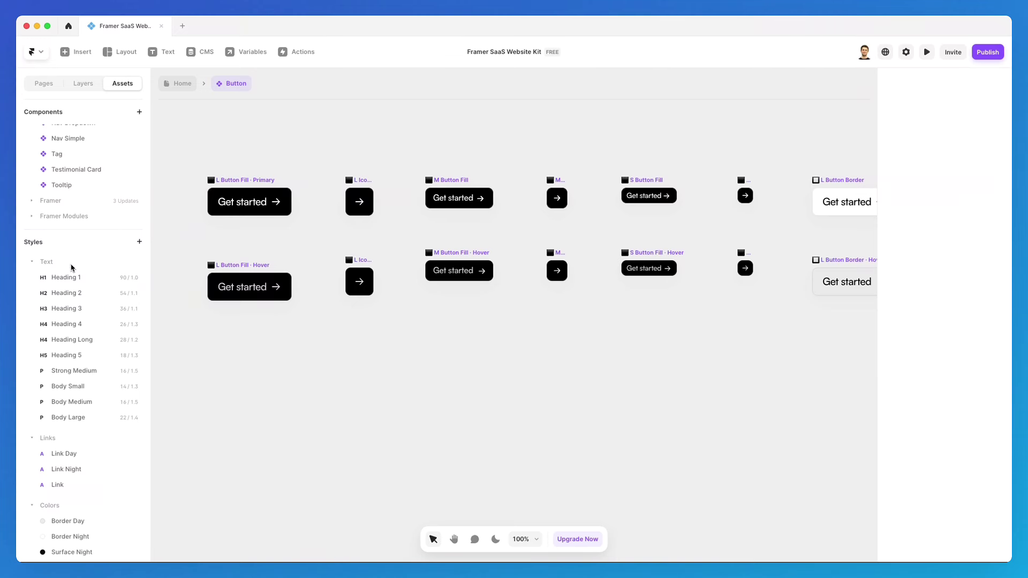
{"action": "left_click", "coordinate": [79, 280]}
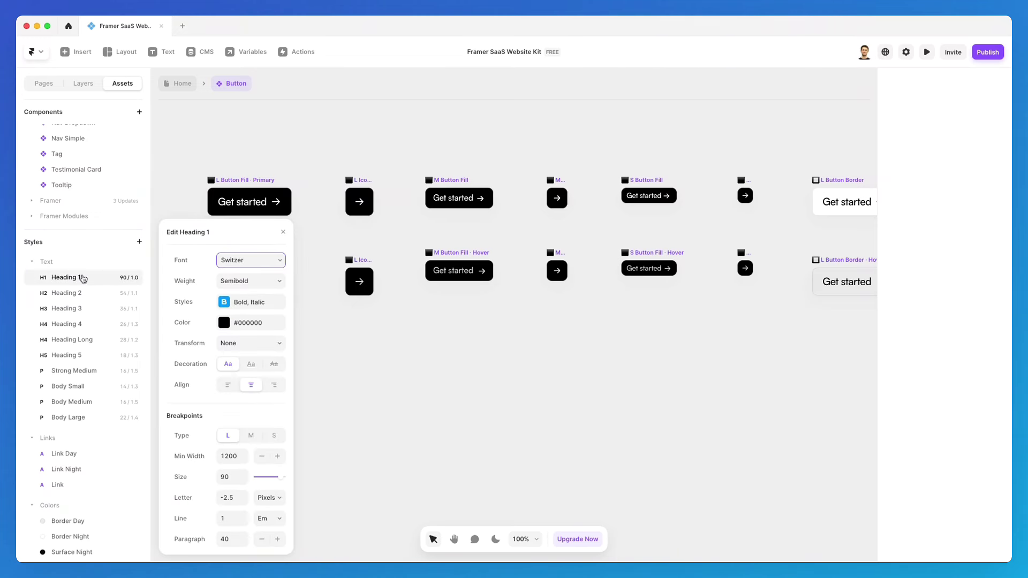
{"action": "left_click", "coordinate": [61, 326]}
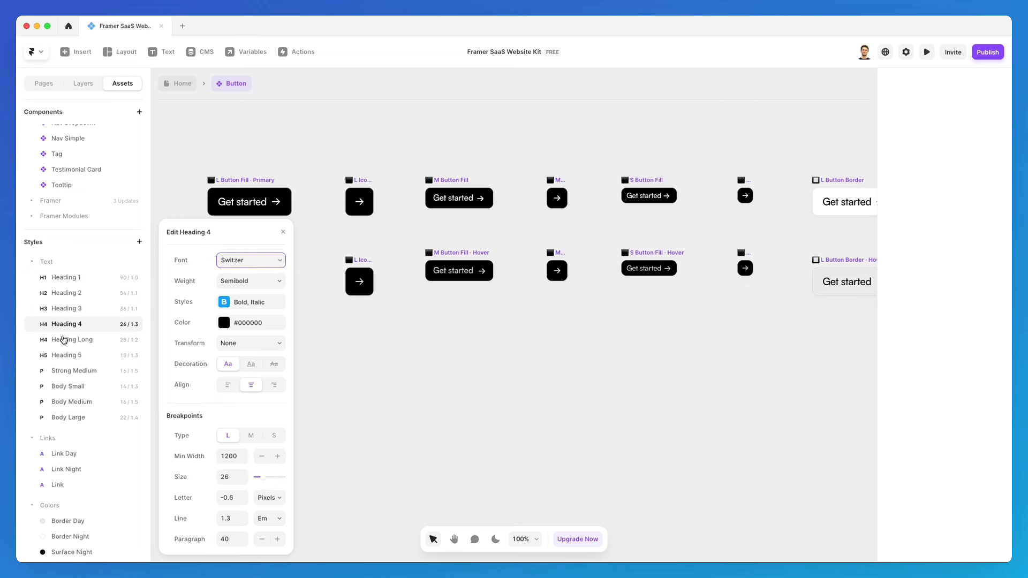
{"action": "left_click", "coordinate": [63, 340]}
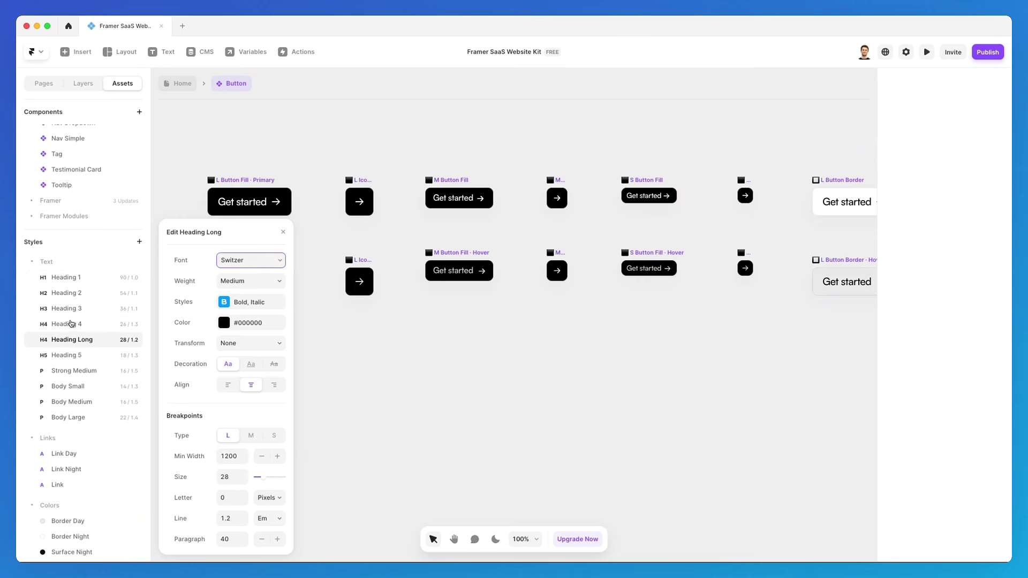
{"action": "left_click", "coordinate": [69, 325]}
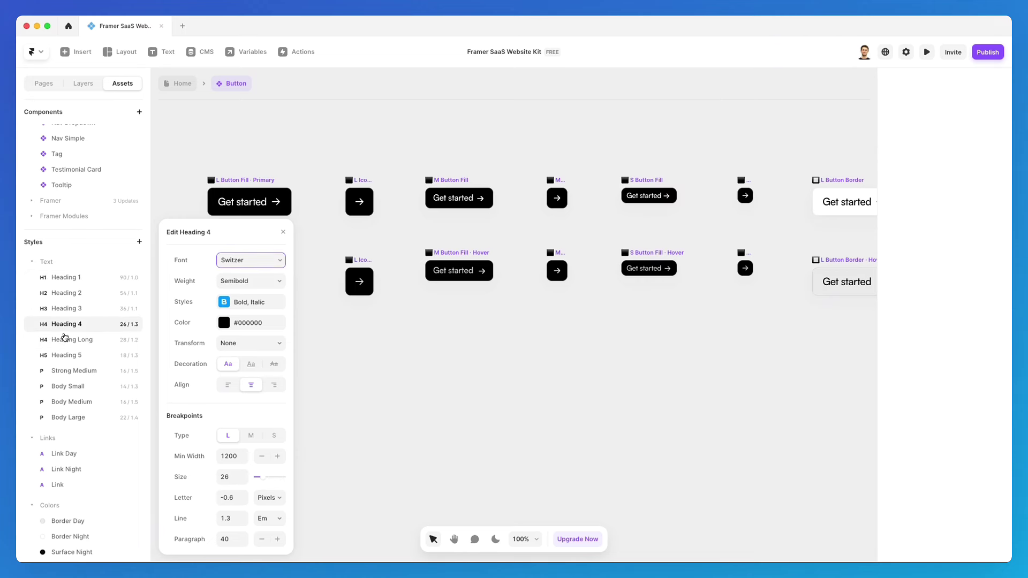
{"action": "left_click", "coordinate": [73, 338]}
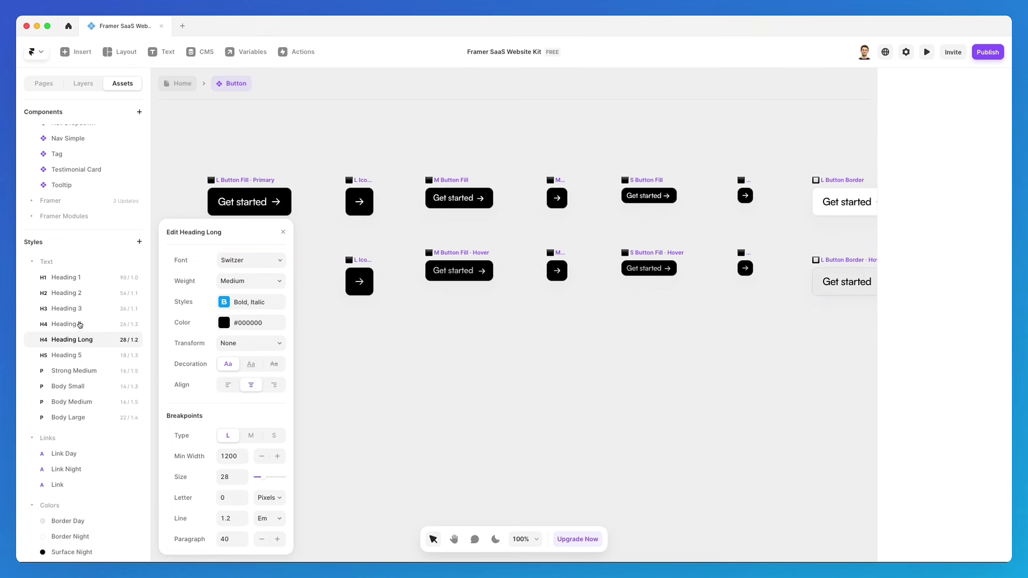
{"action": "left_click", "coordinate": [79, 324]}
{"action": "left_click", "coordinate": [80, 340]}
Examine the Strong Medium, Body Small, Body Medium and Body Large text styles and look over the link and color styles
{"action": "left_click", "coordinate": [100, 375]}
{"action": "left_click", "coordinate": [110, 386]}
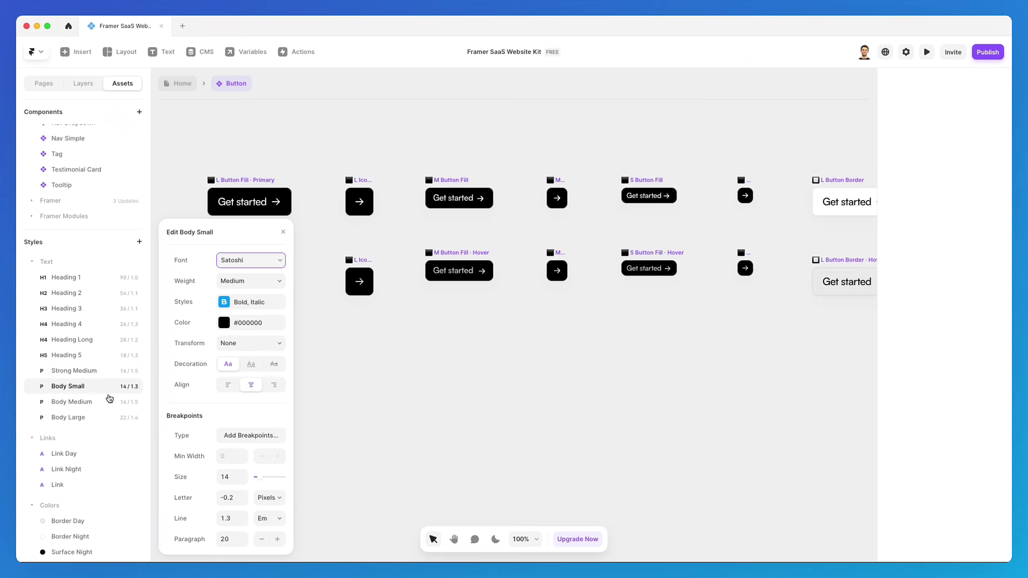
{"action": "left_click", "coordinate": [109, 399]}
{"action": "left_click", "coordinate": [107, 417]}
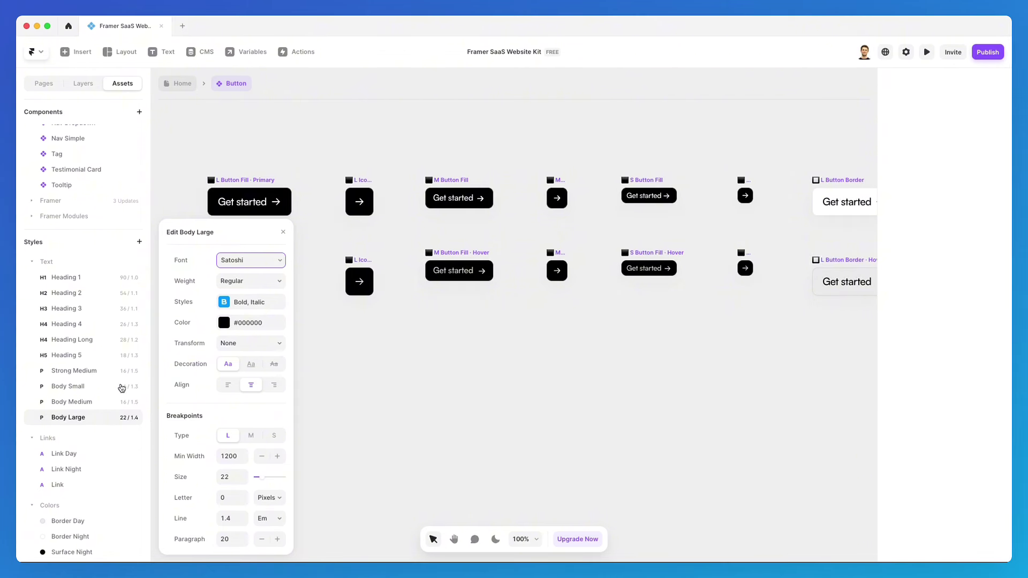
{"action": "scroll", "coordinate": [123, 388], "scroll_direction": "down", "scroll_amount": 2}
{"action": "scroll", "coordinate": [85, 386], "scroll_direction": "up", "scroll_amount": 1}
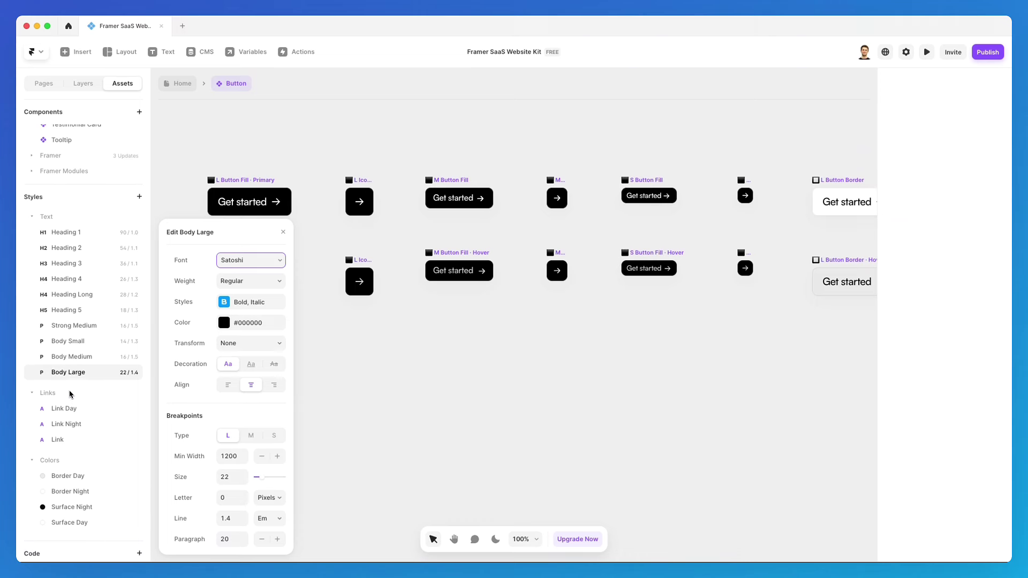
{"action": "scroll", "coordinate": [93, 423], "scroll_direction": "down", "scroll_amount": 1}
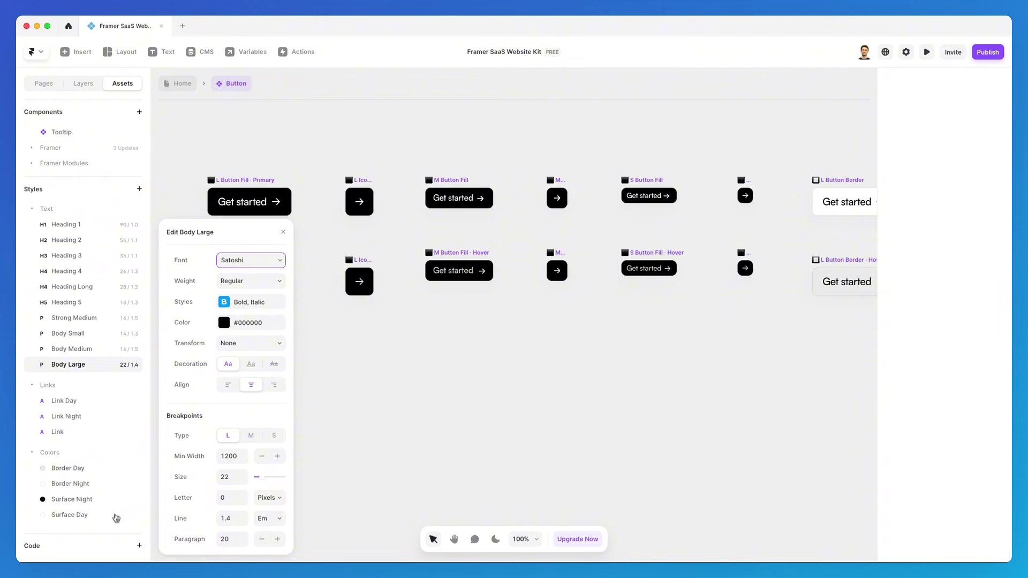
{"action": "left_click", "coordinate": [139, 547]}
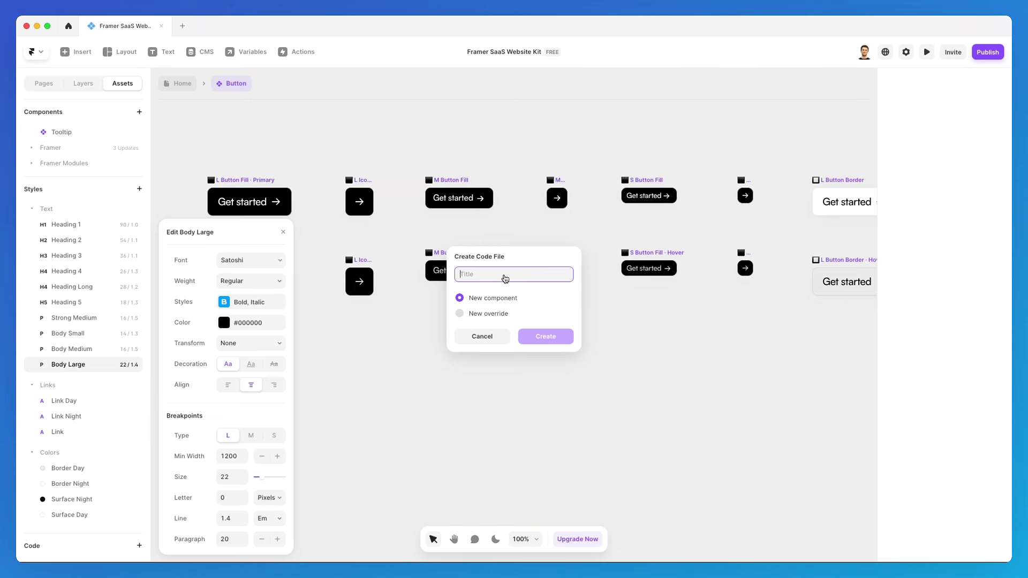
{"action": "type", "text": "Name"}
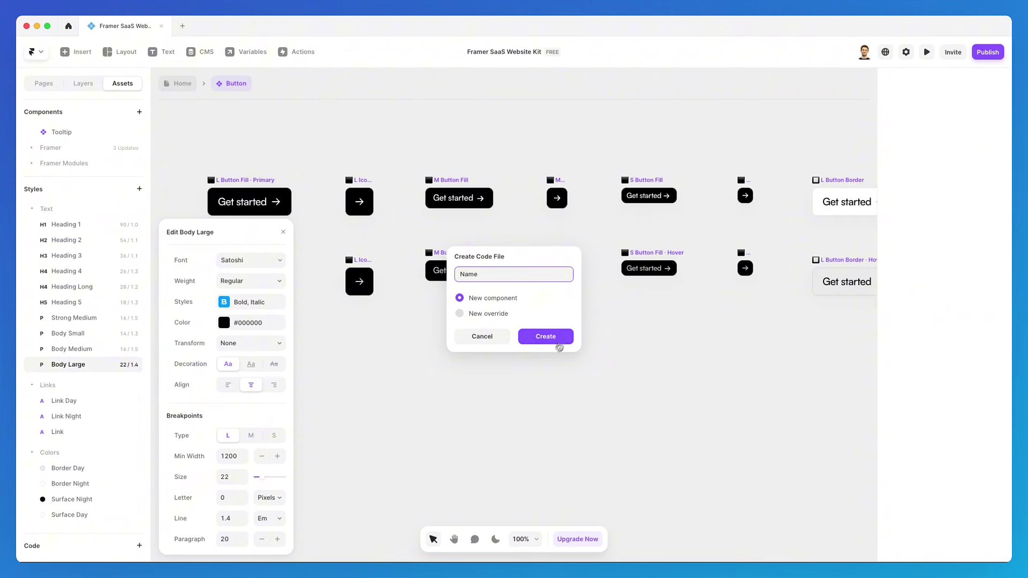
{"action": "left_click", "coordinate": [482, 336]}
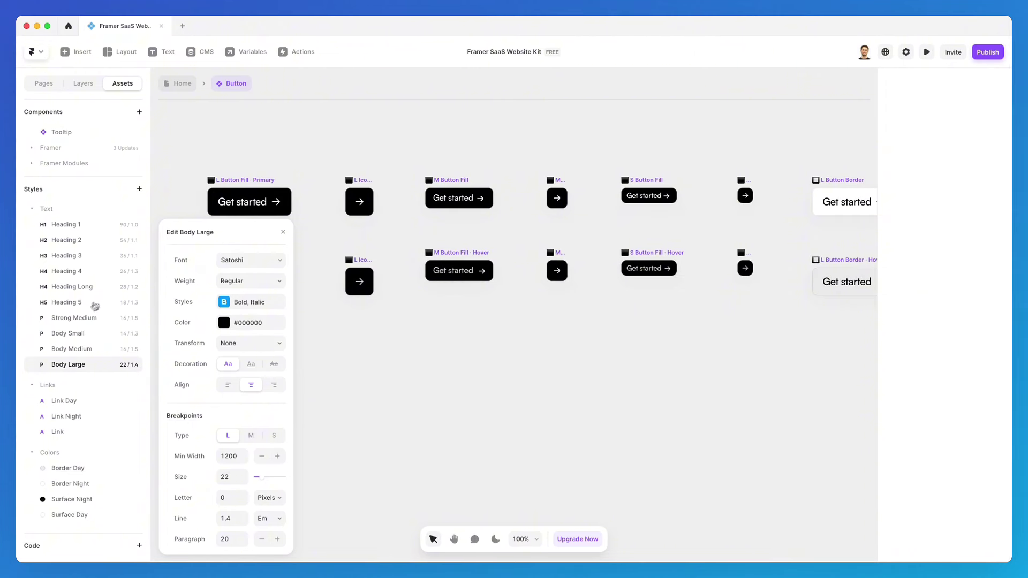
Close the Body Large style settings and return to the start of the project's assets
{"action": "left_click", "coordinate": [283, 232]}
{"action": "scroll", "coordinate": [75, 349], "scroll_direction": "up", "scroll_amount": 2}
{"action": "scroll", "coordinate": [75, 349], "scroll_direction": "up", "scroll_amount": 3}
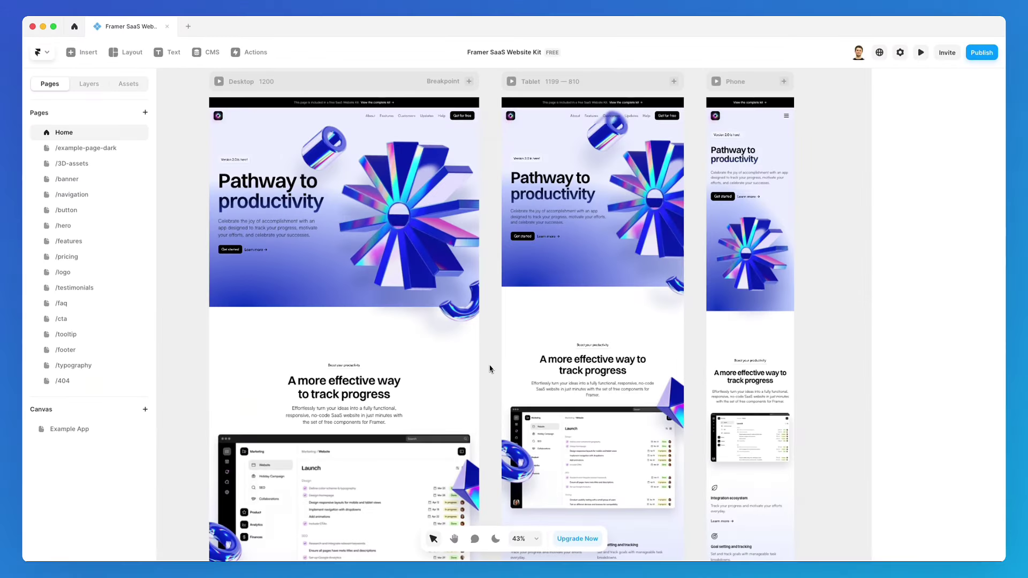
Insert a Hero icon from the Icons elements onto the empty canvas beside the Home page's Desktop breakpoint
{"action": "scroll", "coordinate": [490, 369], "scroll_direction": "left", "scroll_amount": 3}
{"action": "scroll", "coordinate": [489, 368], "scroll_direction": "left", "scroll_amount": 5}
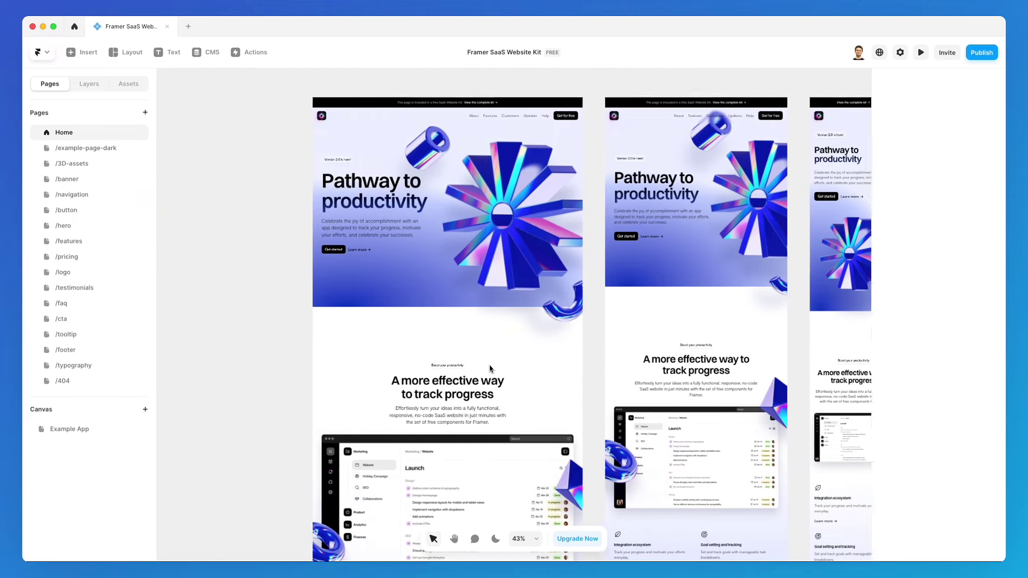
{"action": "scroll", "coordinate": [220, 241], "scroll_direction": "up", "scroll_amount": 1}
{"action": "scroll", "coordinate": [220, 241], "scroll_direction": "up", "scroll_amount": 5}
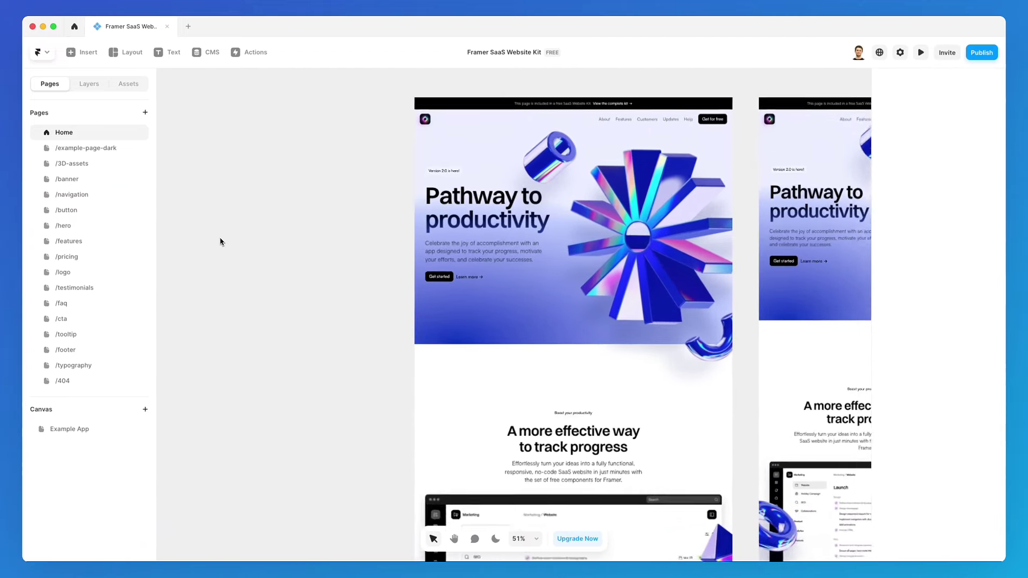
{"action": "scroll", "coordinate": [367, 222], "scroll_direction": "up", "scroll_amount": 2}
{"action": "scroll", "coordinate": [366, 221], "scroll_direction": "up", "scroll_amount": 1}
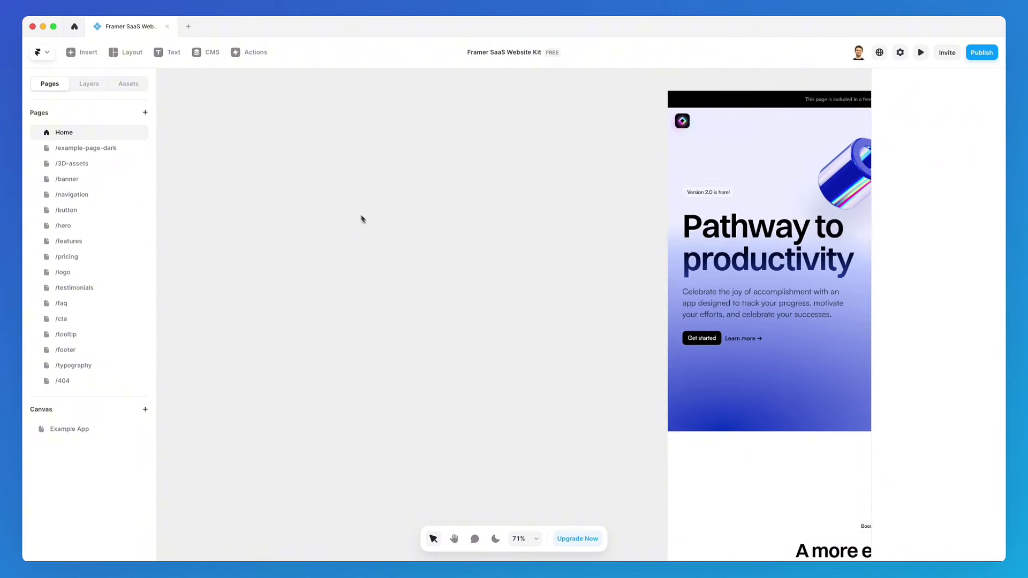
{"action": "left_click", "coordinate": [88, 52]}
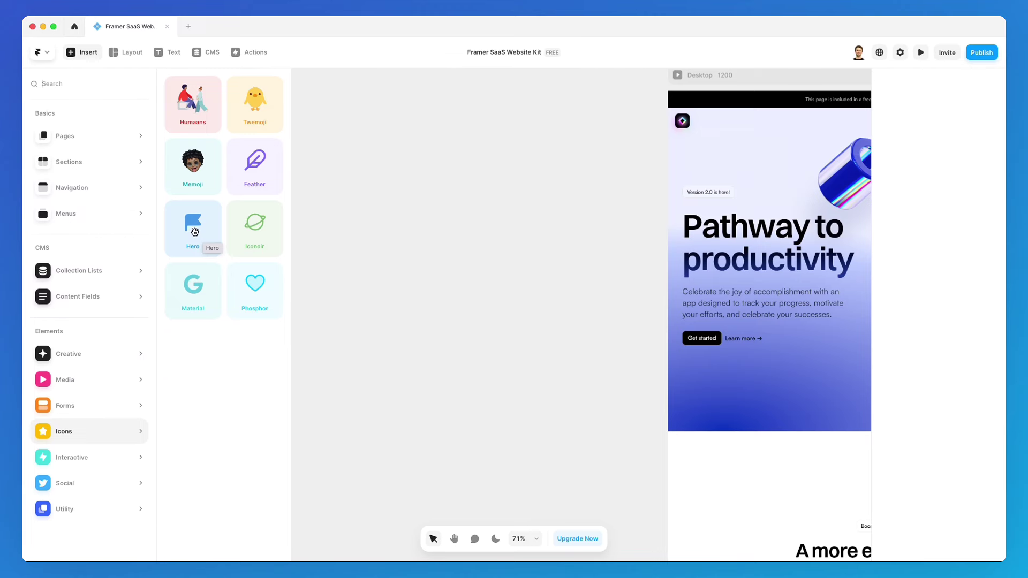
{"action": "left_click_drag", "start_coordinate": [194, 232], "coordinate": [580, 315]}
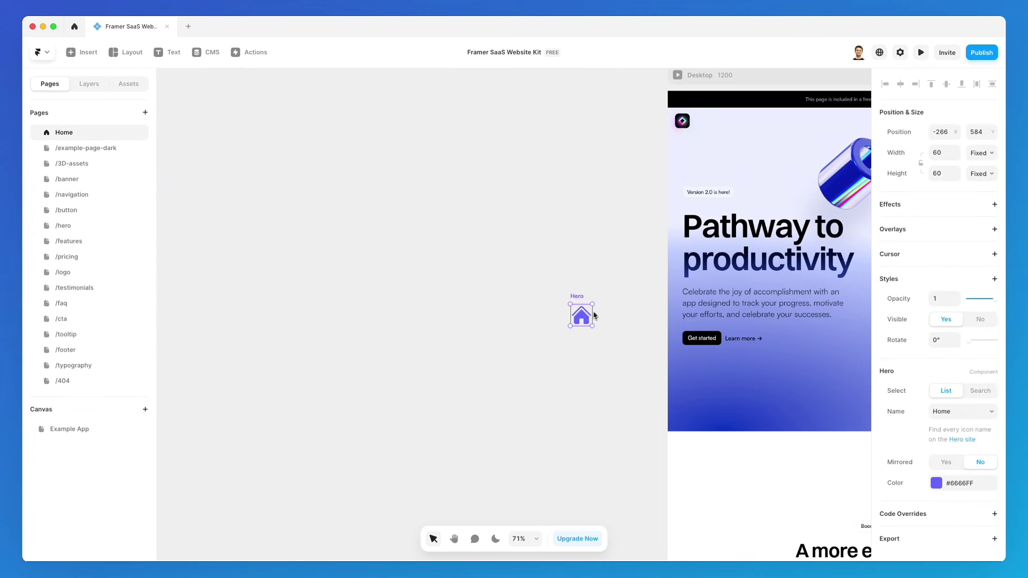
Move the Hero icon farther away from the Desktop breakpoint, to about position -590, 462 on the canvas
{"action": "scroll", "coordinate": [594, 316], "scroll_direction": "up", "scroll_amount": 5}
{"action": "left_click_drag", "start_coordinate": [583, 335], "coordinate": [354, 246]}
{"action": "scroll", "coordinate": [353, 246], "scroll_direction": "left", "scroll_amount": 5}
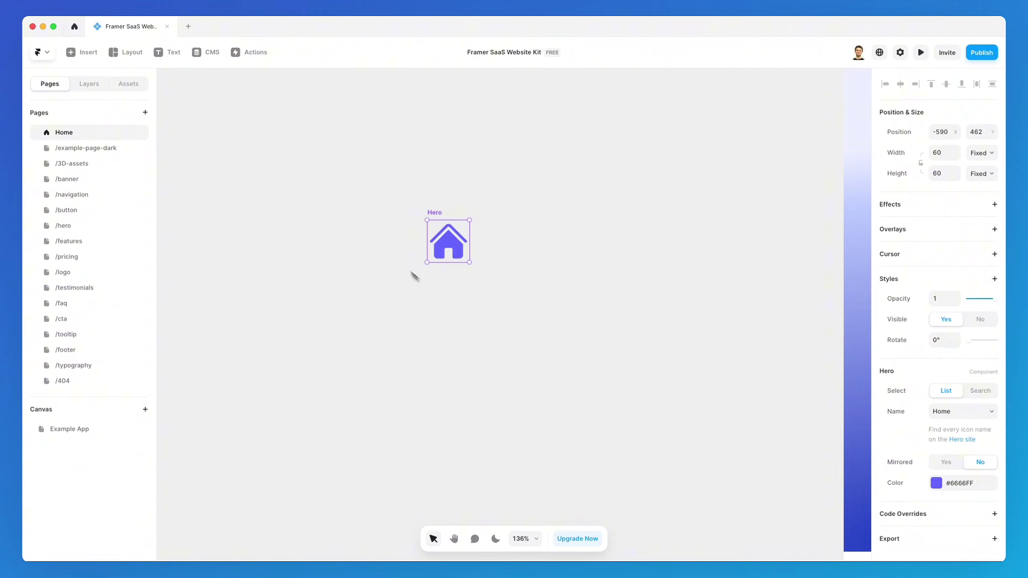
{"action": "scroll", "coordinate": [454, 170], "scroll_direction": "left", "scroll_amount": 3}
{"action": "scroll", "coordinate": [455, 170], "scroll_direction": "up", "scroll_amount": 2}
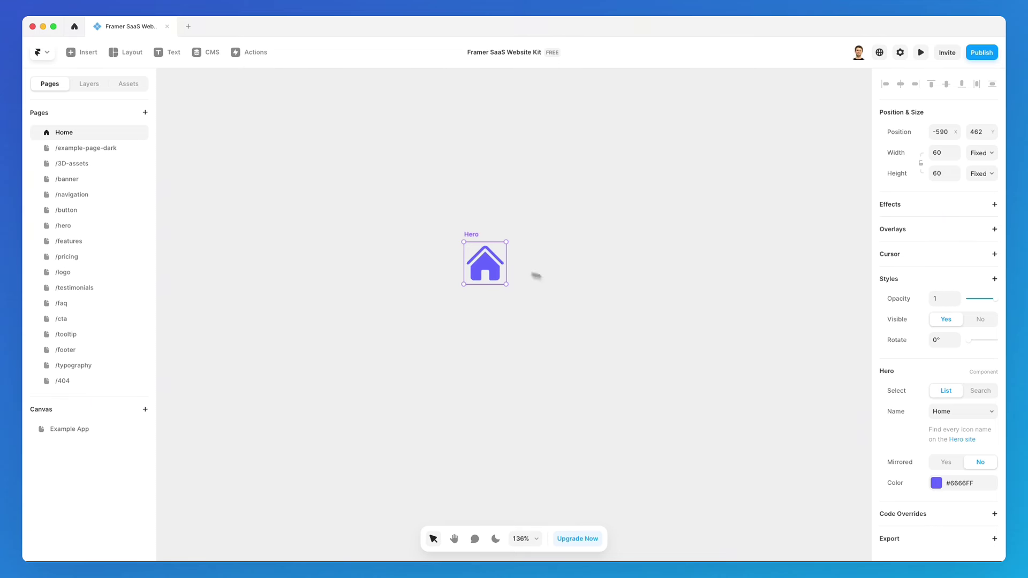
{"action": "scroll", "coordinate": [635, 291], "scroll_direction": "down", "scroll_amount": 2}
{"action": "scroll", "coordinate": [635, 291], "scroll_direction": "up", "scroll_amount": 2}
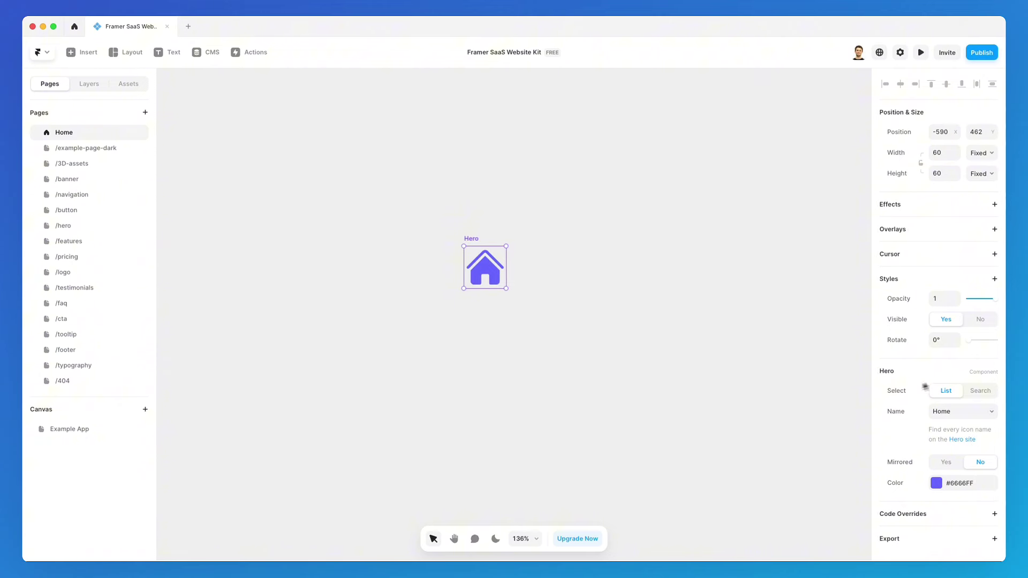
Browse the icon names available for the Hero icon, check its Search selection mode, and return it to List
{"action": "left_click", "coordinate": [965, 415]}
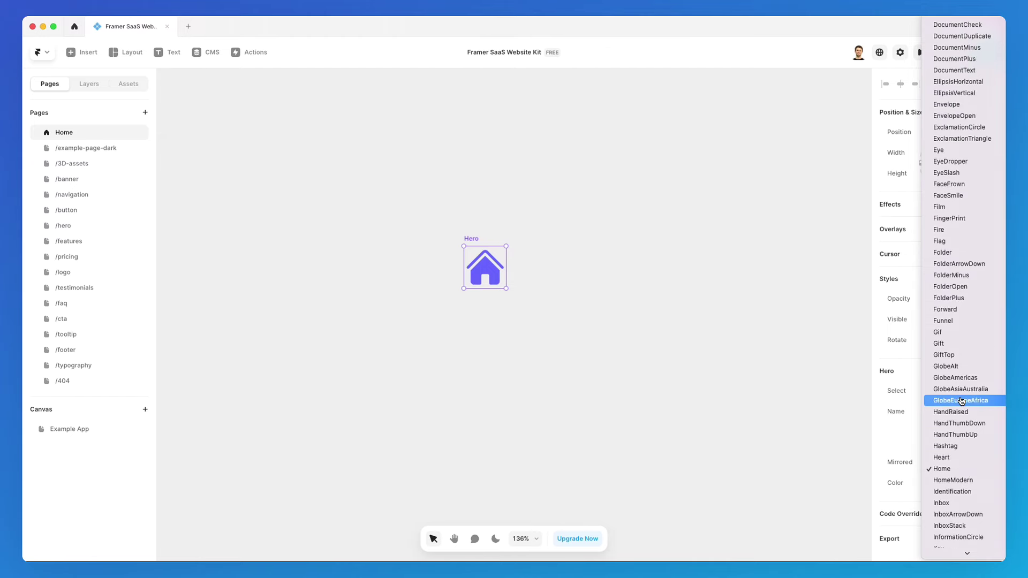
{"action": "scroll", "coordinate": [961, 401], "scroll_direction": "up", "scroll_amount": 10}
{"action": "left_click", "coordinate": [905, 430]}
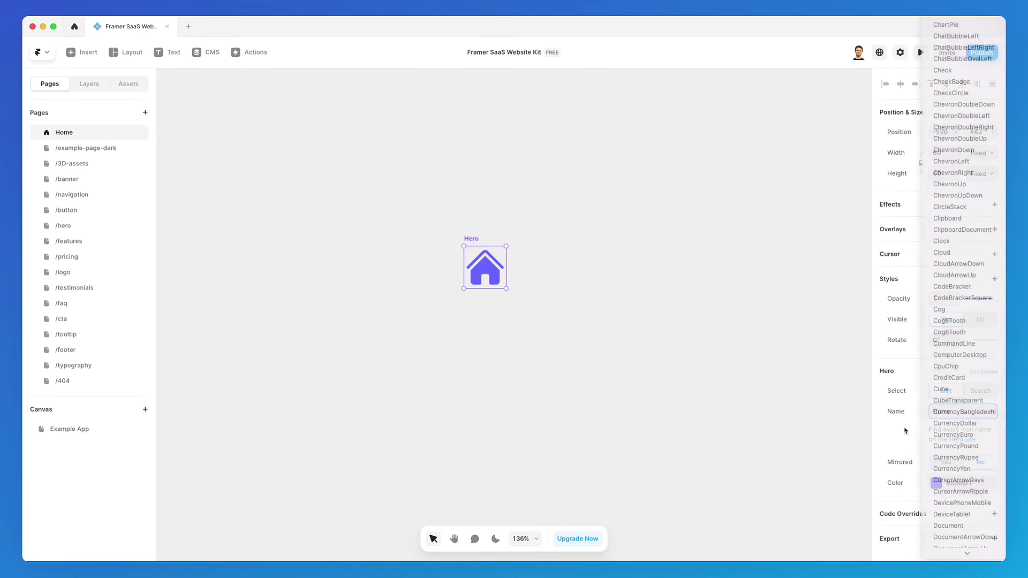
{"action": "left_click", "coordinate": [973, 393]}
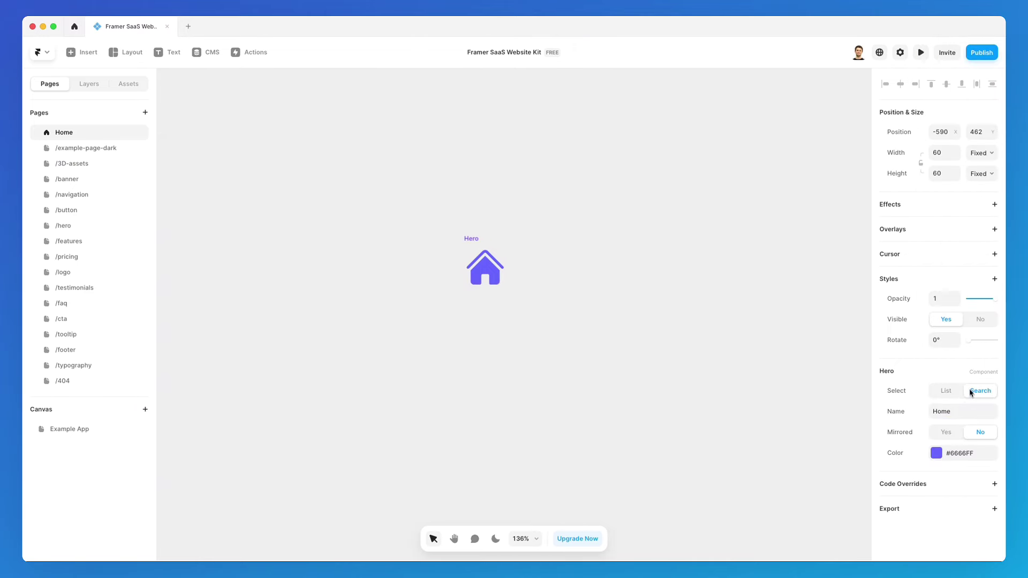
{"action": "left_click", "coordinate": [946, 391]}
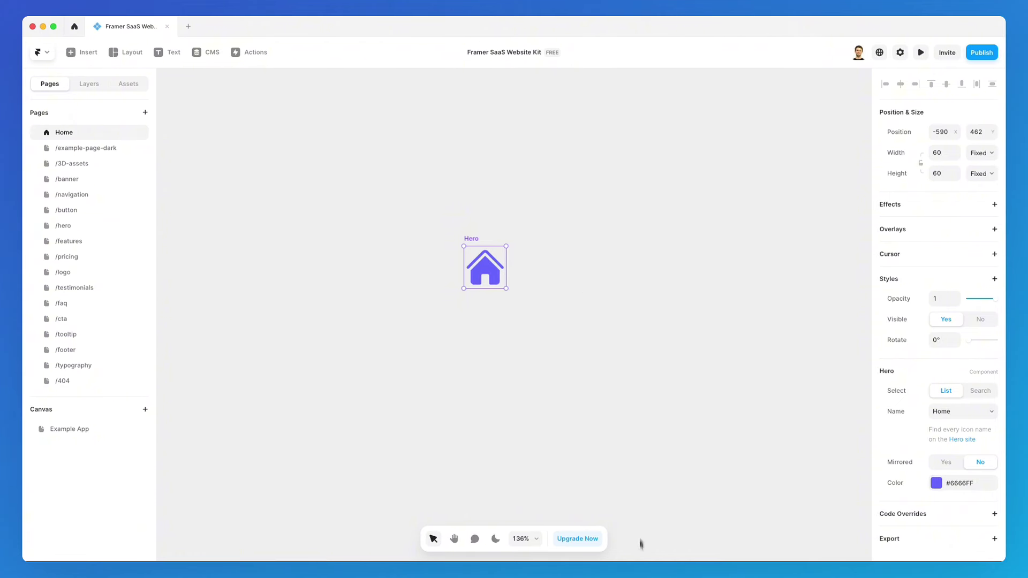
Switch to the Heroicons website in the browser and search its icons for "horiz"
{"action": "key", "text": "super+Tab"}
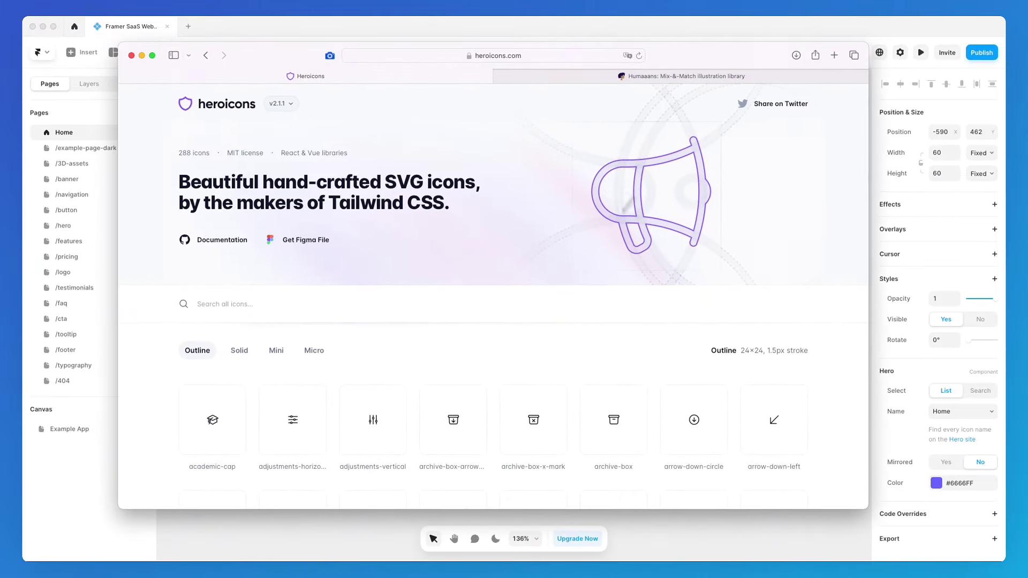
{"action": "left_click", "coordinate": [237, 304]}
{"action": "scroll", "coordinate": [359, 318], "scroll_direction": "down", "scroll_amount": 3}
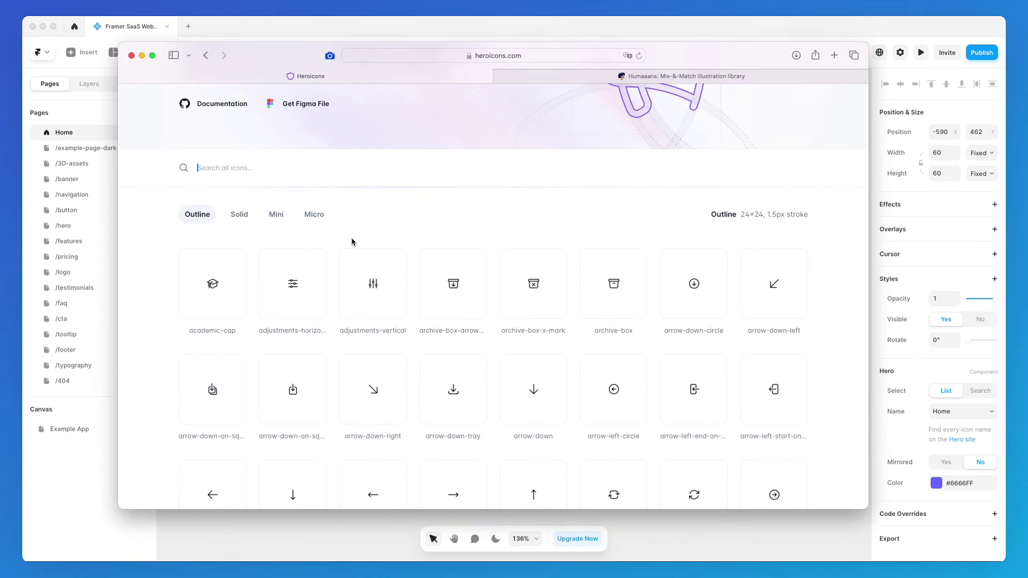
{"action": "type", "text": "horiz"}
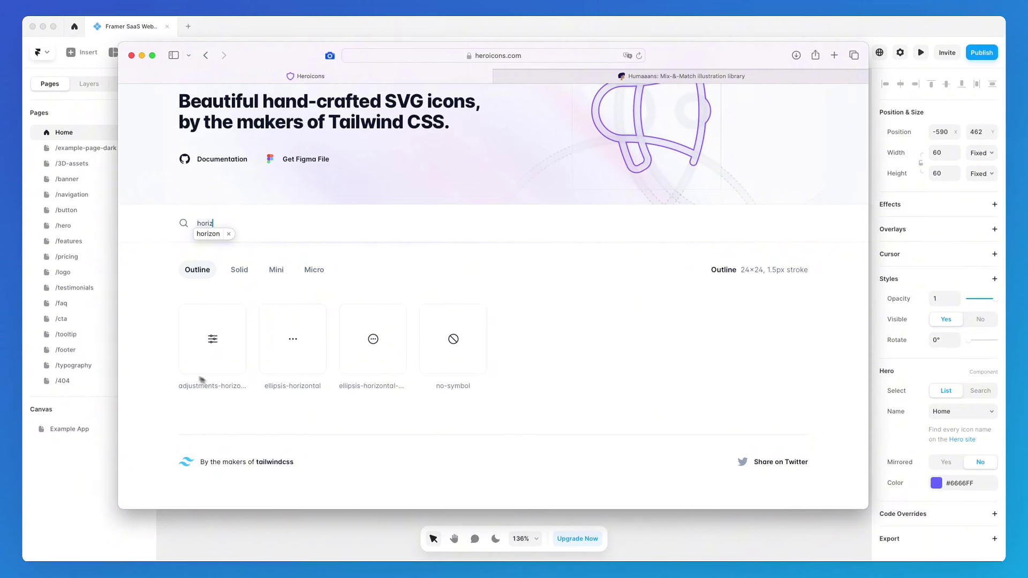
Narrow the Heroicons search to "horizon", copy the adjustments-horizontal icon as SVG, and return to Framer
{"action": "type", "text": "on"}
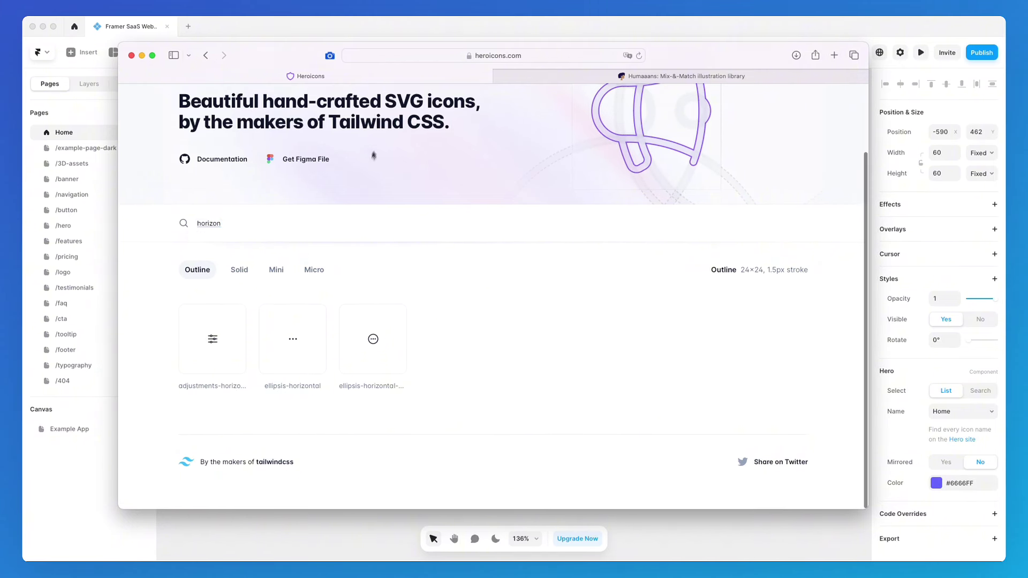
{"action": "mouse_move", "coordinate": [208, 352]}
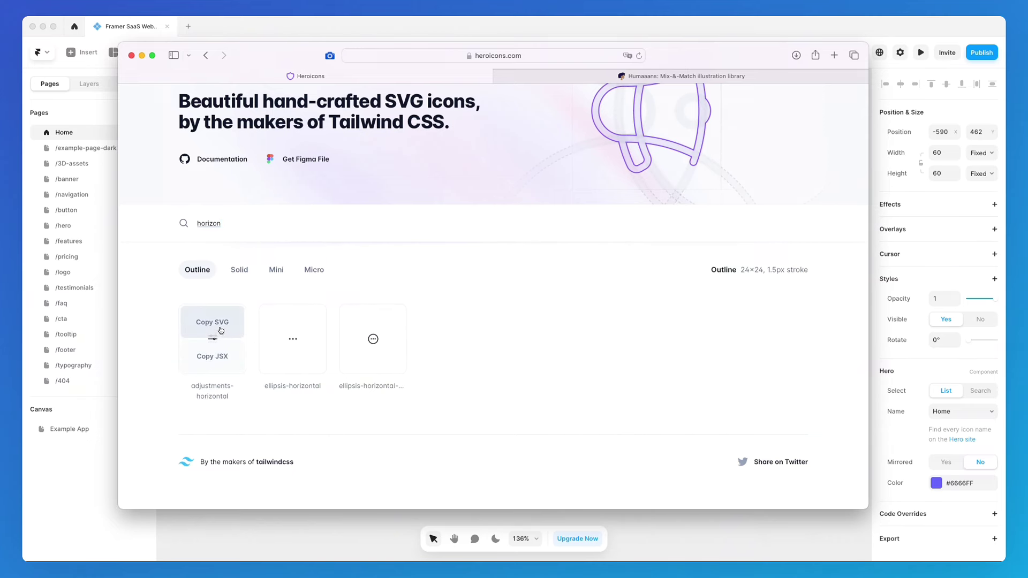
{"action": "left_click", "coordinate": [219, 331]}
{"action": "key", "text": "super+m"}
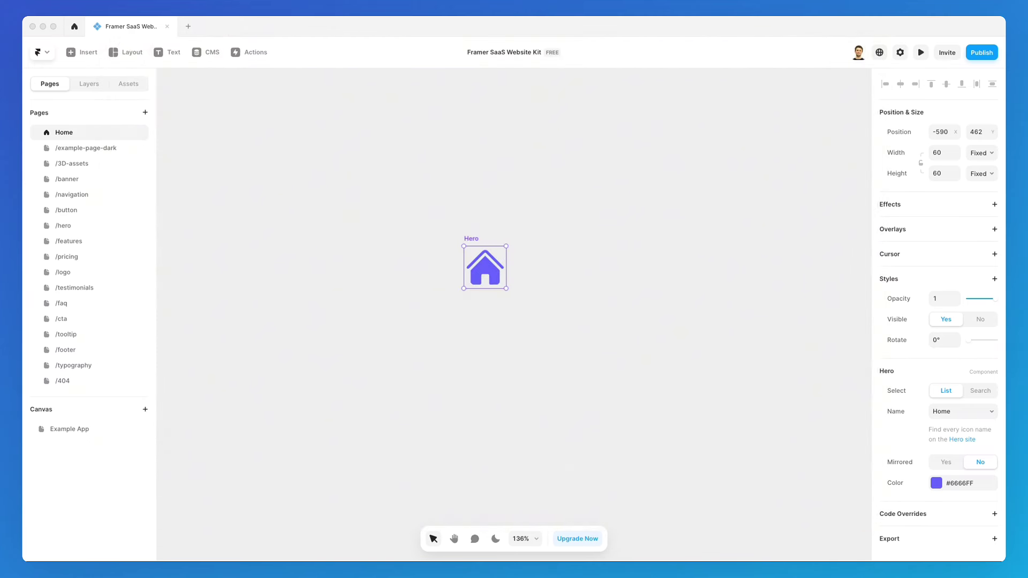
Paste the copied SVG icon onto the canvas near the Hero icon and delete it again
{"action": "left_click", "coordinate": [625, 249]}
{"action": "key", "text": "super+v"}
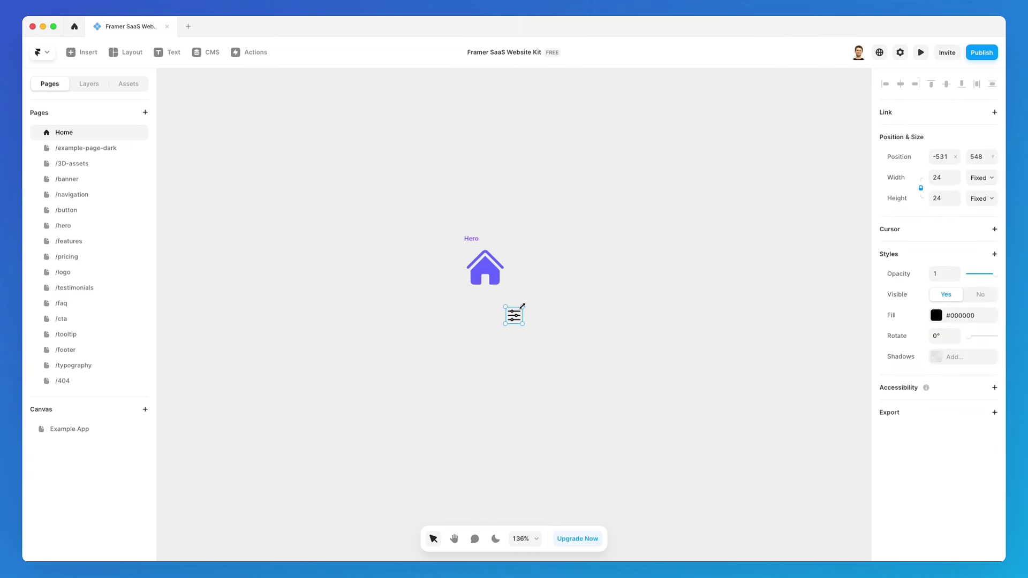
{"action": "left_click_drag", "start_coordinate": [522, 305], "coordinate": [613, 367]}
{"action": "key", "text": "Delete"}
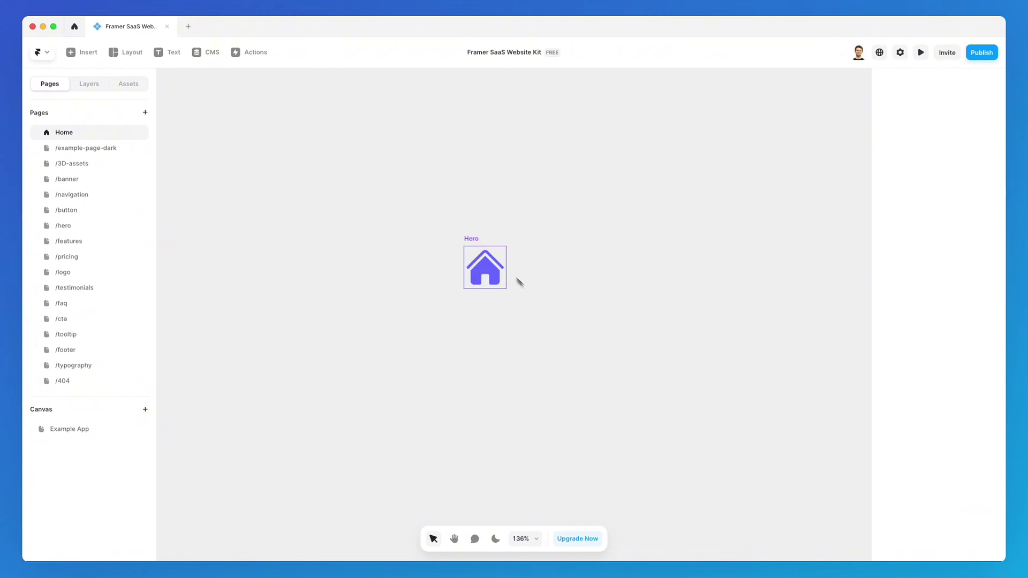
Change the Hero icon's name to AdjustmentsVertical and deselect the icon
{"action": "left_click", "coordinate": [487, 258]}
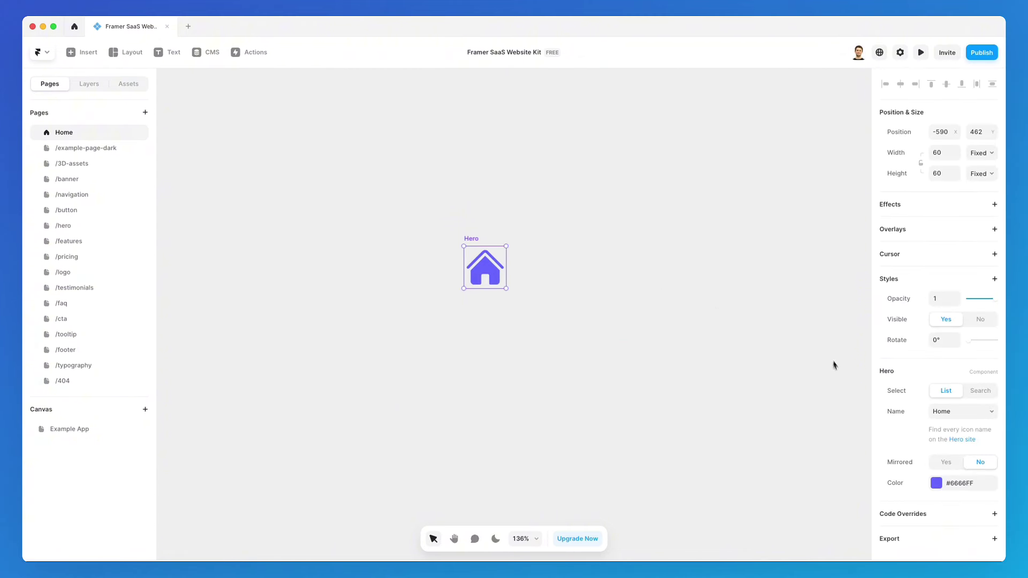
{"action": "left_click", "coordinate": [966, 412]}
{"action": "scroll", "coordinate": [963, 274], "scroll_direction": "up", "scroll_amount": 15}
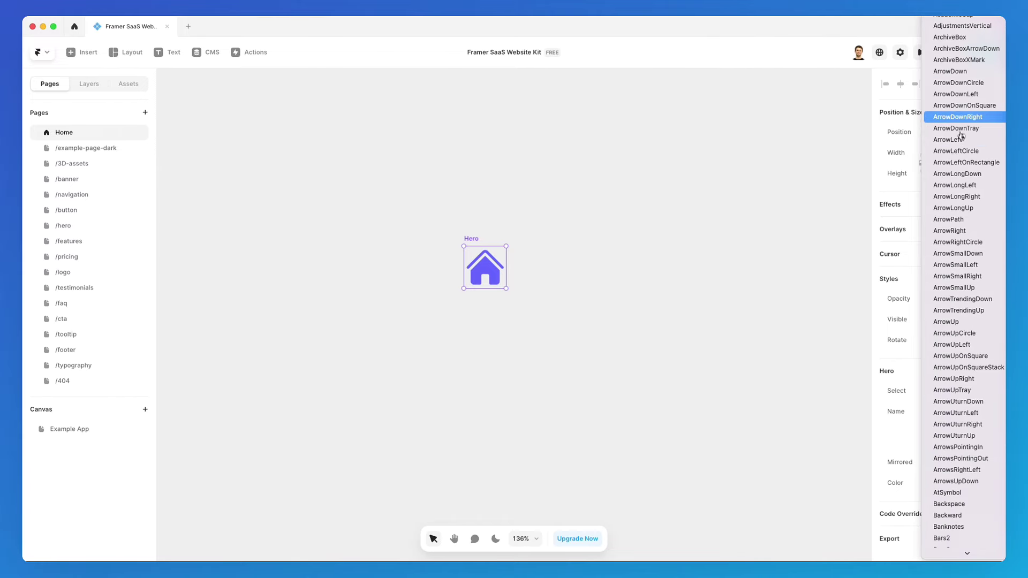
{"action": "left_click", "coordinate": [967, 26]}
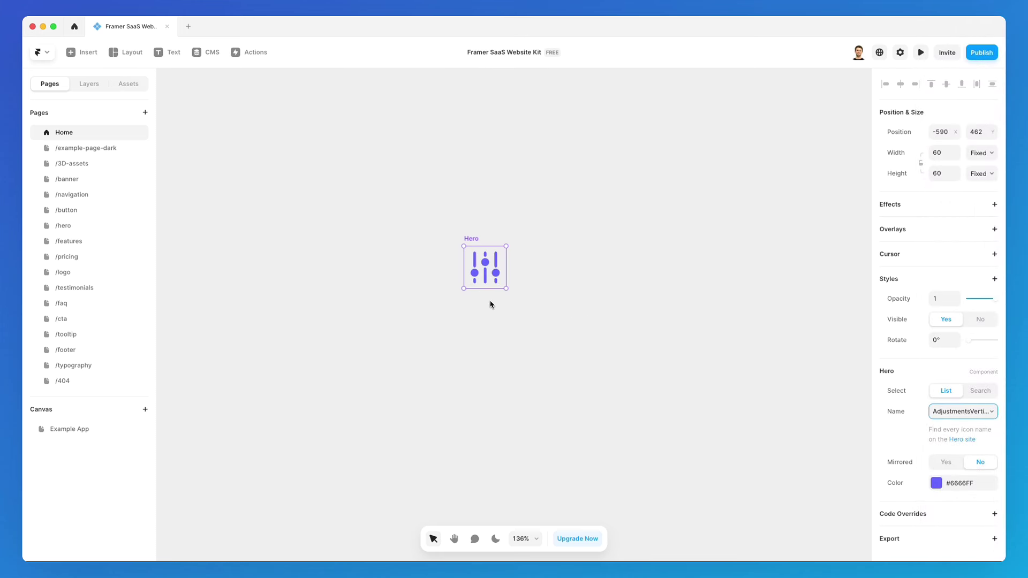
{"action": "left_click", "coordinate": [481, 320]}
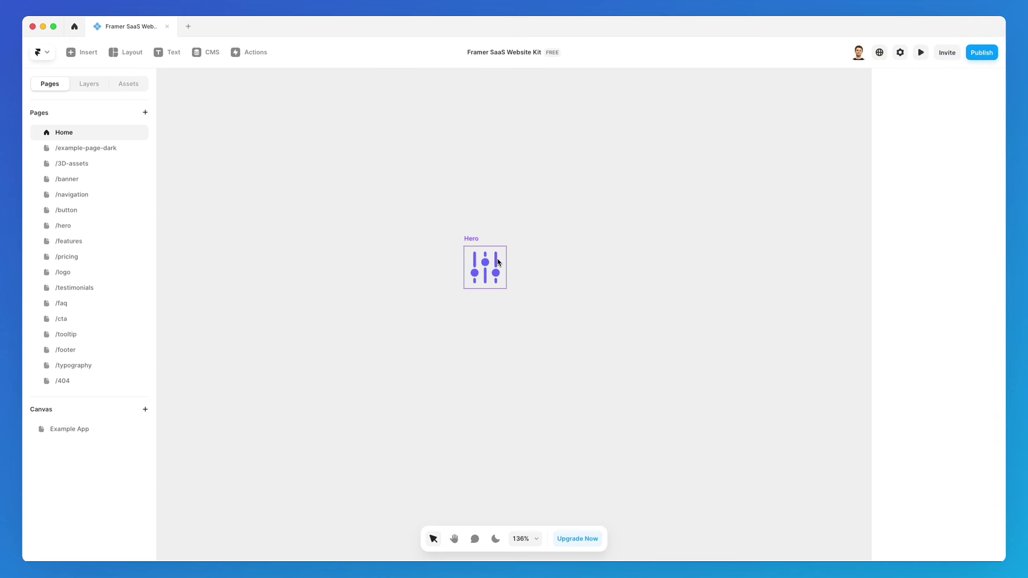
{"action": "scroll", "coordinate": [497, 262], "scroll_direction": "down", "scroll_amount": 3}
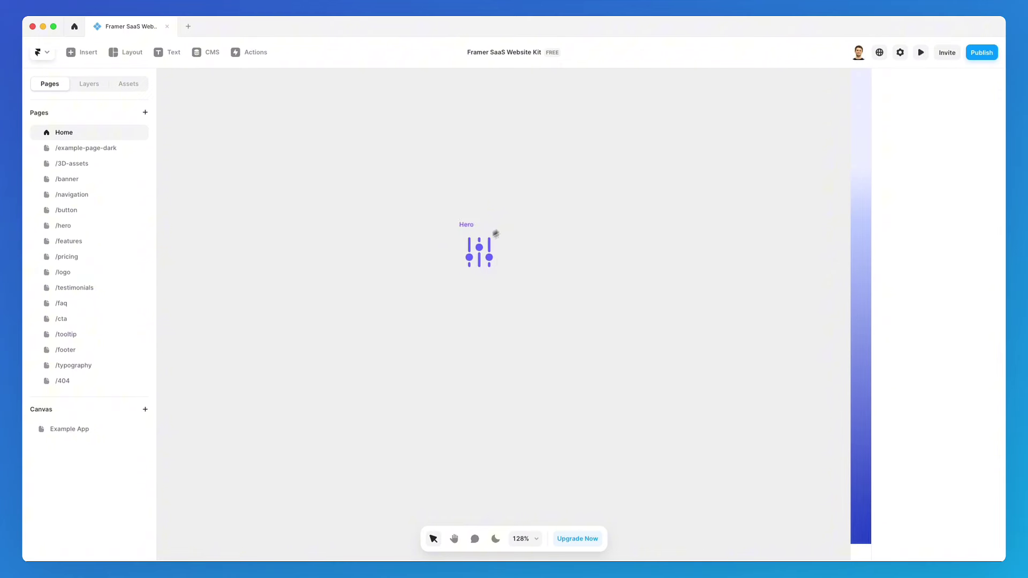
{"action": "scroll", "coordinate": [498, 238], "scroll_direction": "down", "scroll_amount": 1}
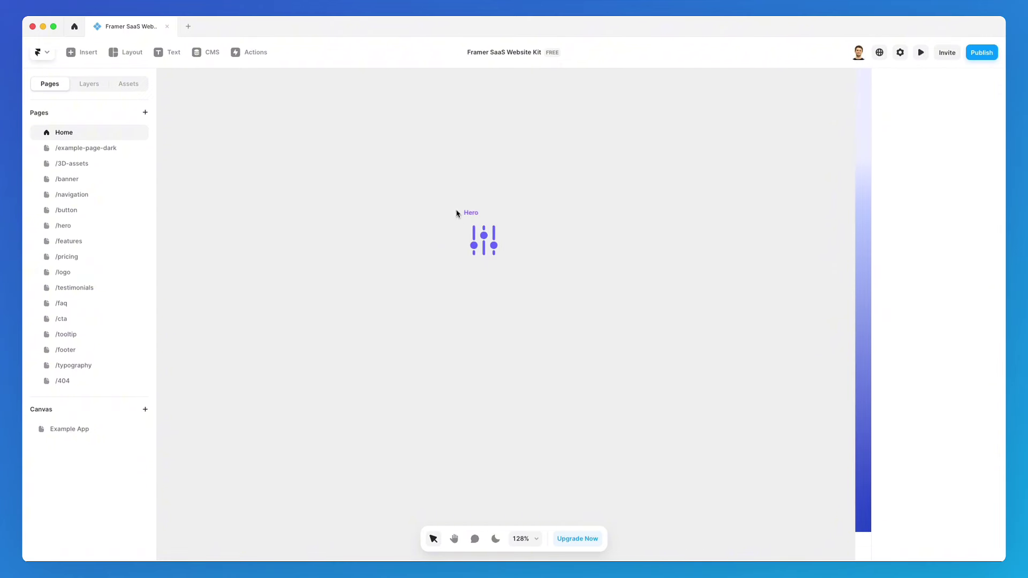
{"action": "scroll", "coordinate": [489, 221], "scroll_direction": "up", "scroll_amount": 2}
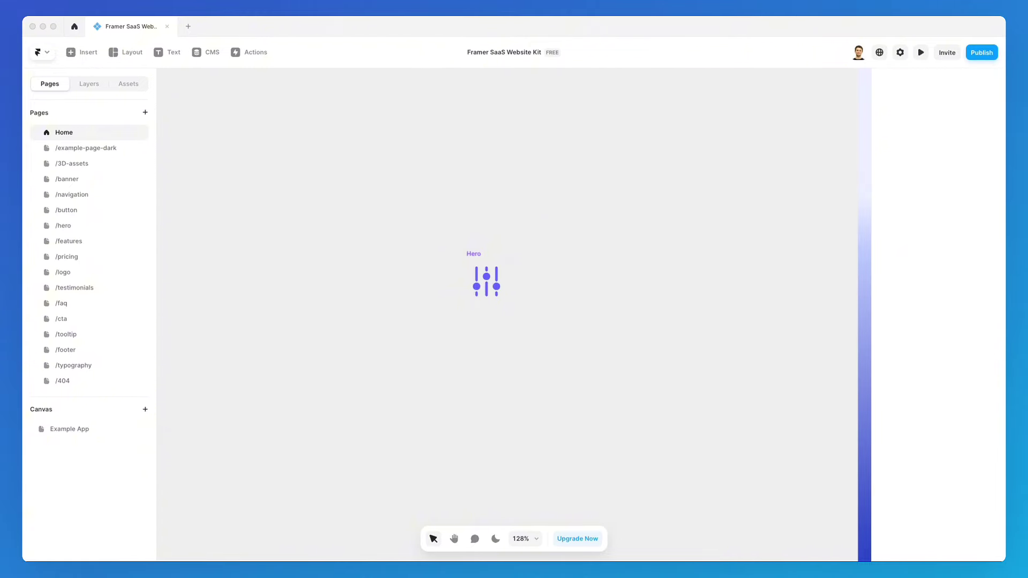
Switch to the Heroicons website, copy the ellipsis-horizontal icon as SVG, and return to Framer
{"action": "key", "text": "super+Tab"}
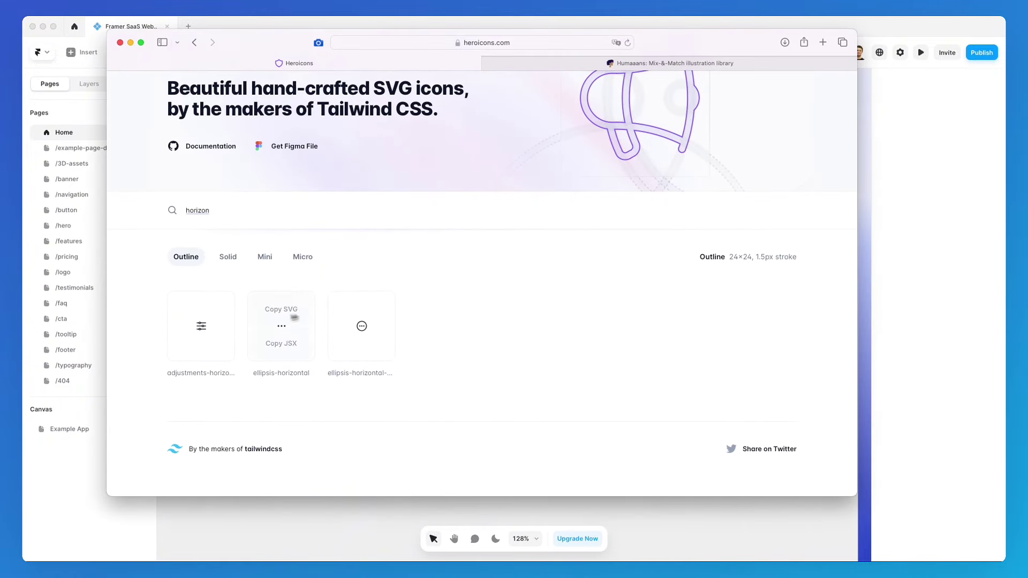
{"action": "left_click", "coordinate": [278, 310]}
{"action": "key", "text": "super+Tab"}
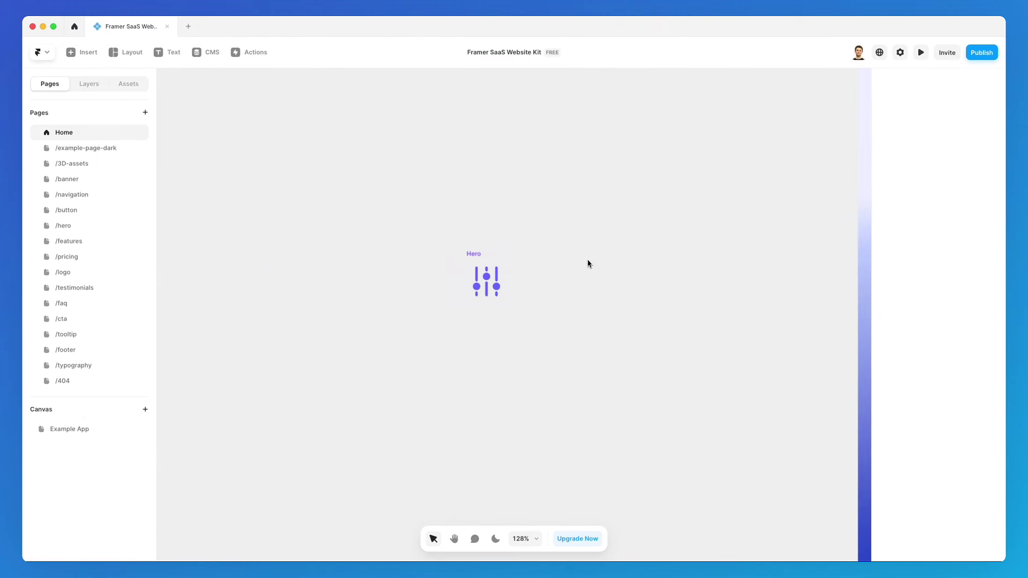
Insert a Material icon from the Icons elements onto the canvas beside the Hero icon, at about position -447, 513
{"action": "left_click", "coordinate": [78, 59]}
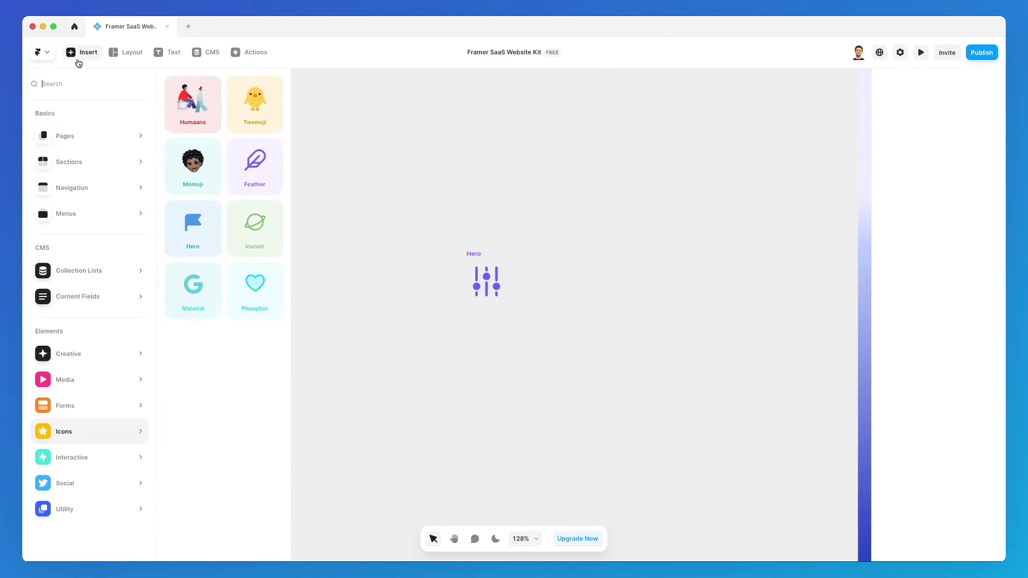
{"action": "mouse_move", "coordinate": [103, 429]}
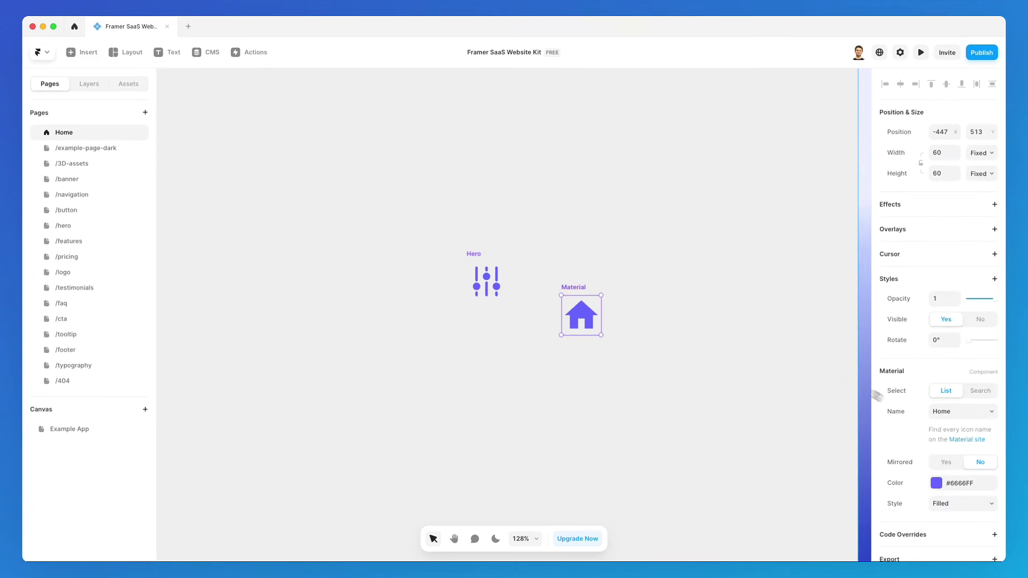
Try other listed icon names on the Material icon, such as HeadsetMic and Houseboat
{"action": "left_click", "coordinate": [938, 412]}
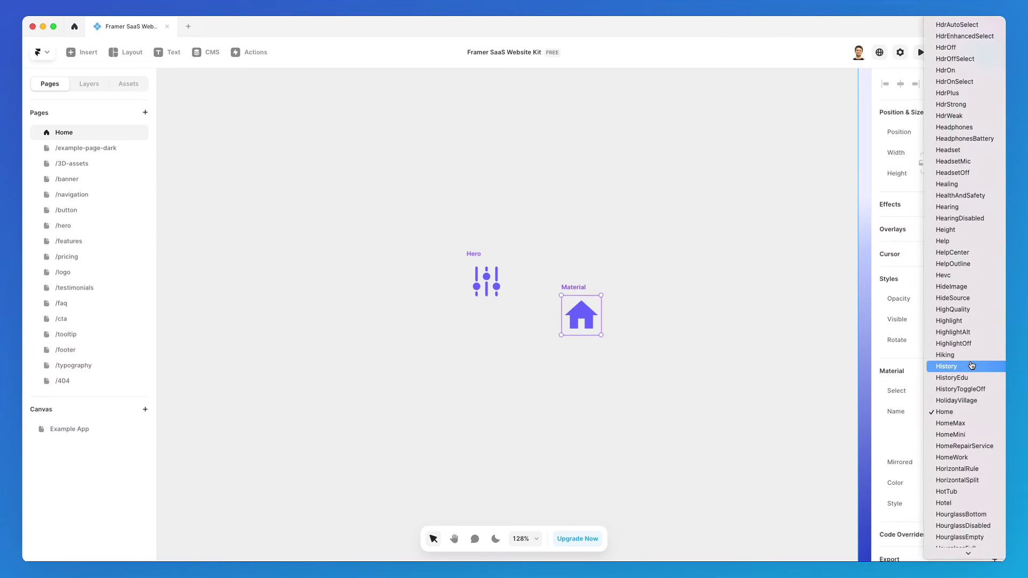
{"action": "scroll", "coordinate": [963, 343], "scroll_direction": "up", "scroll_amount": 6}
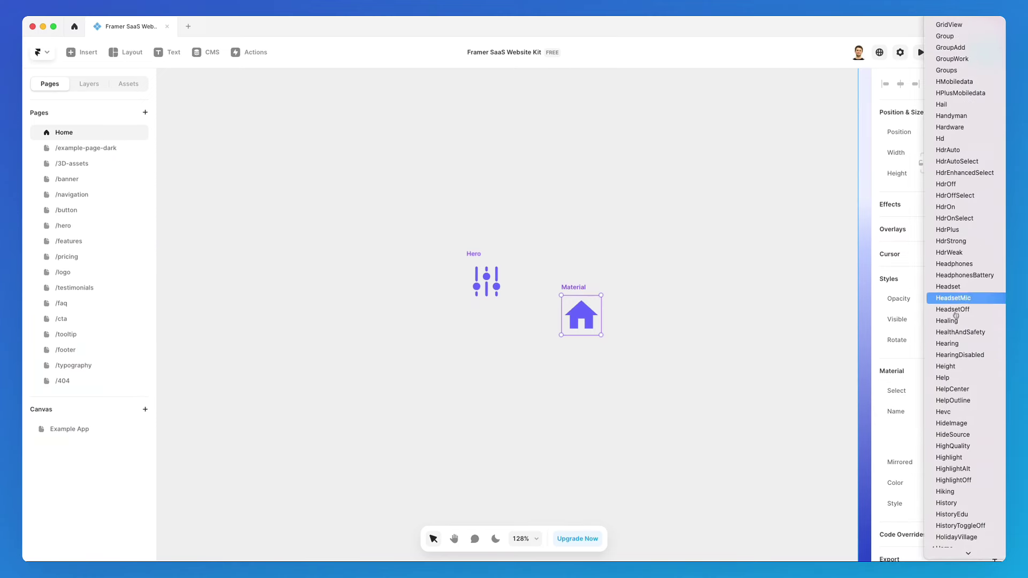
{"action": "left_click", "coordinate": [956, 302]}
{"action": "left_click", "coordinate": [955, 413]}
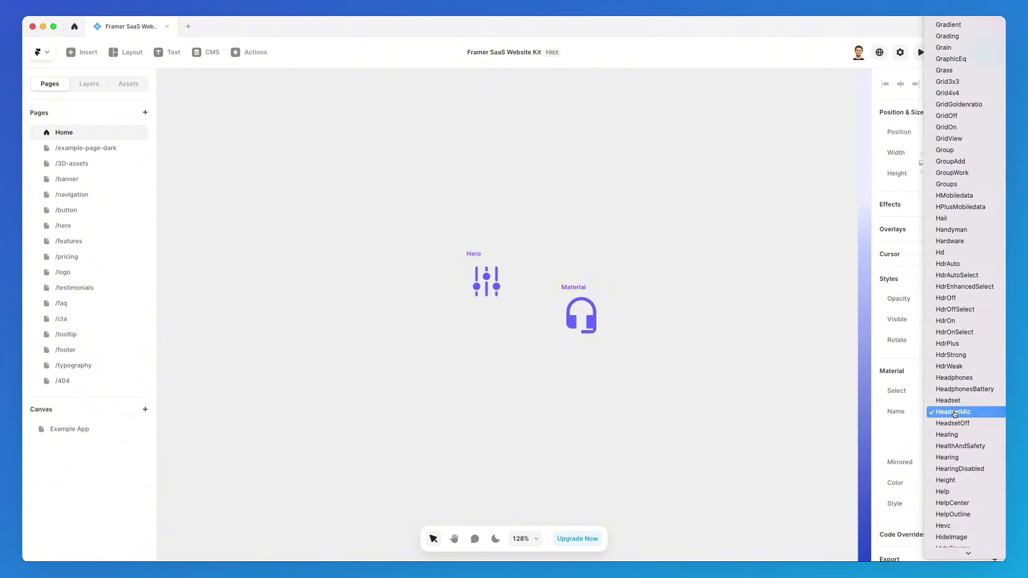
{"action": "left_click", "coordinate": [958, 389]}
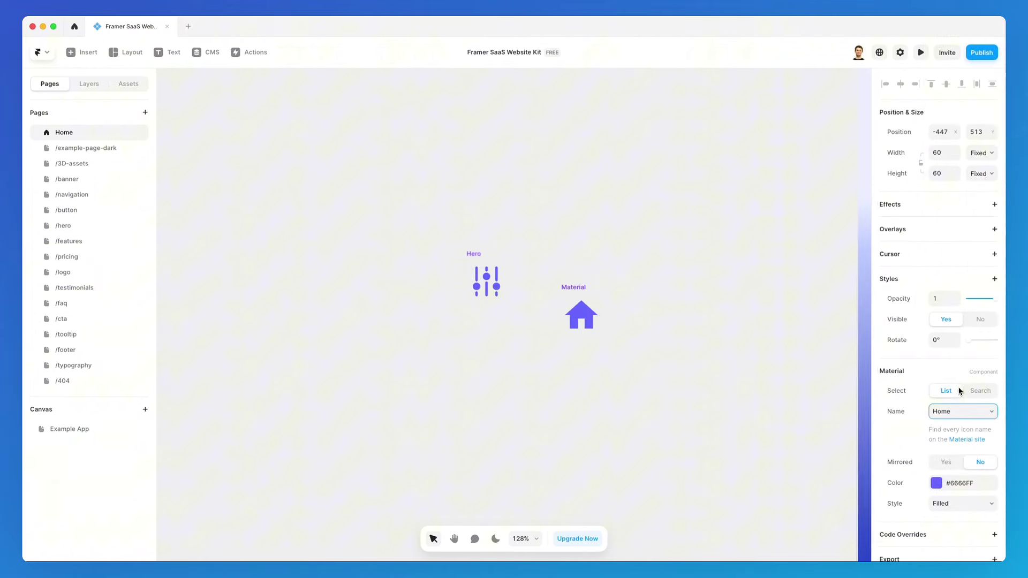
{"action": "left_click", "coordinate": [957, 417]}
{"action": "left_click", "coordinate": [957, 414]}
Compare the Material icon's List and Search selection modes, keep Search, and set the name to "arrow"
{"action": "left_click", "coordinate": [976, 395]}
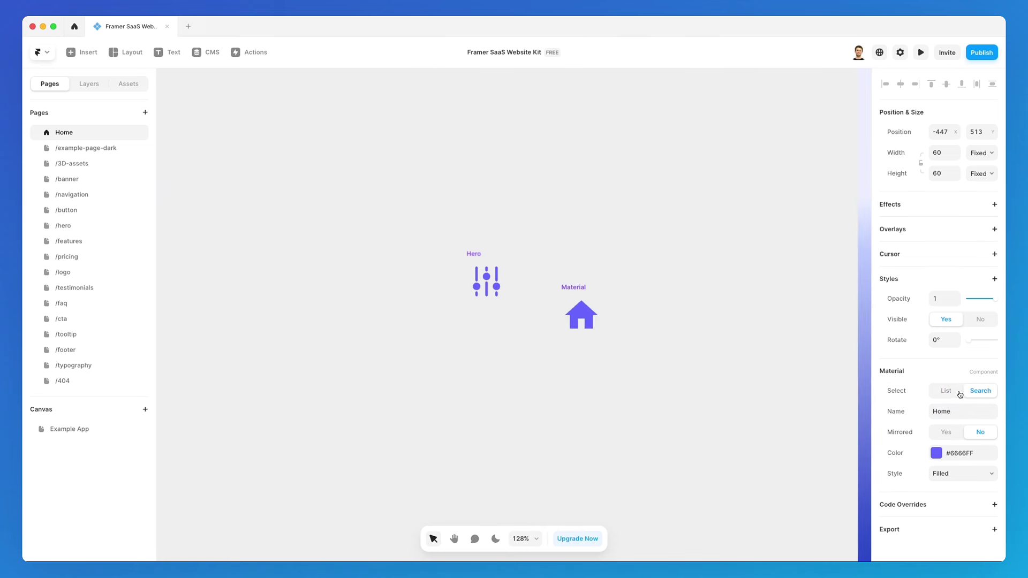
{"action": "left_click", "coordinate": [959, 395]}
{"action": "left_click", "coordinate": [975, 391]}
{"action": "left_click", "coordinate": [958, 392]}
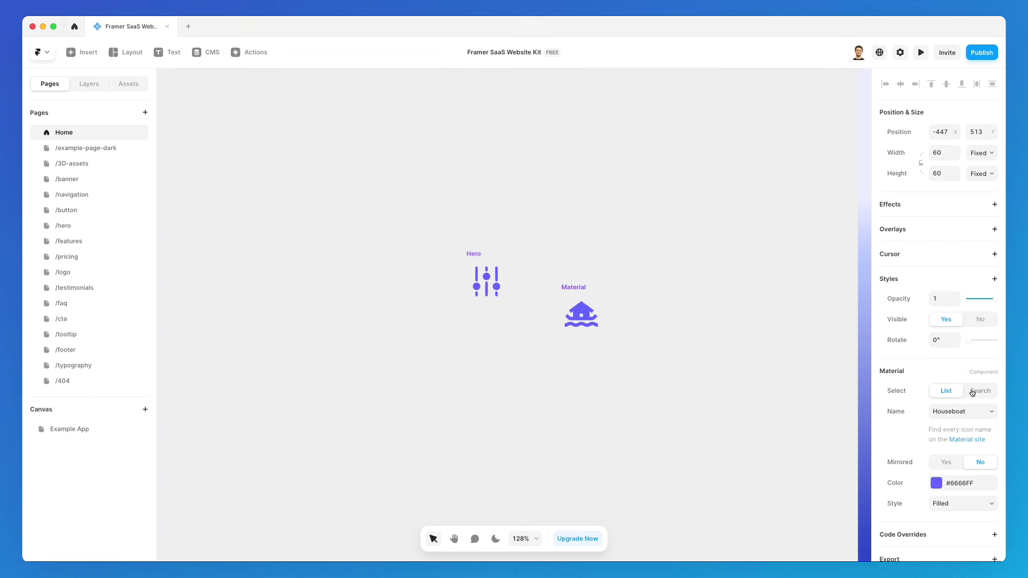
{"action": "left_click", "coordinate": [972, 393]}
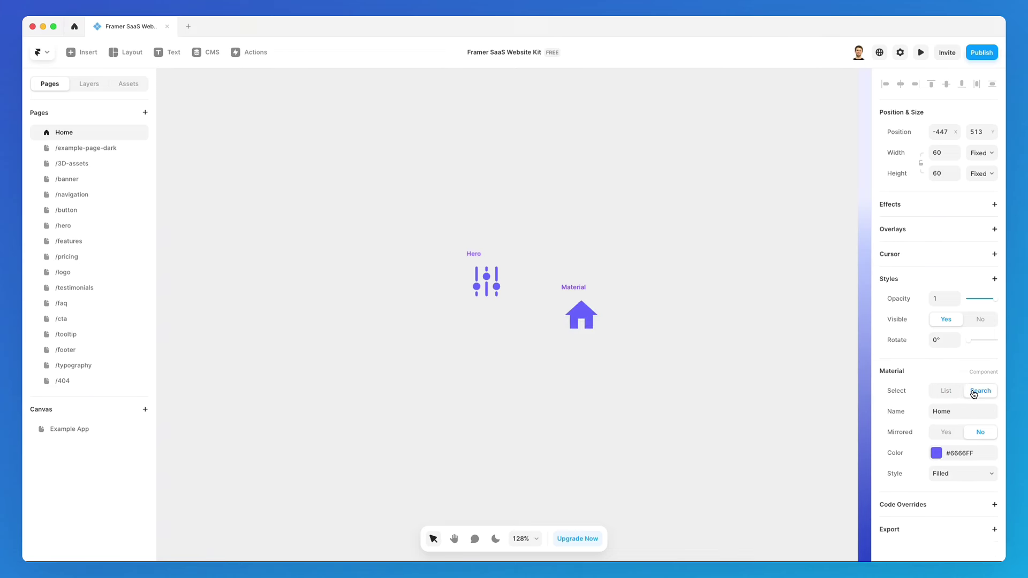
{"action": "double_click", "coordinate": [940, 411]}
{"action": "type", "text": "arrow"}
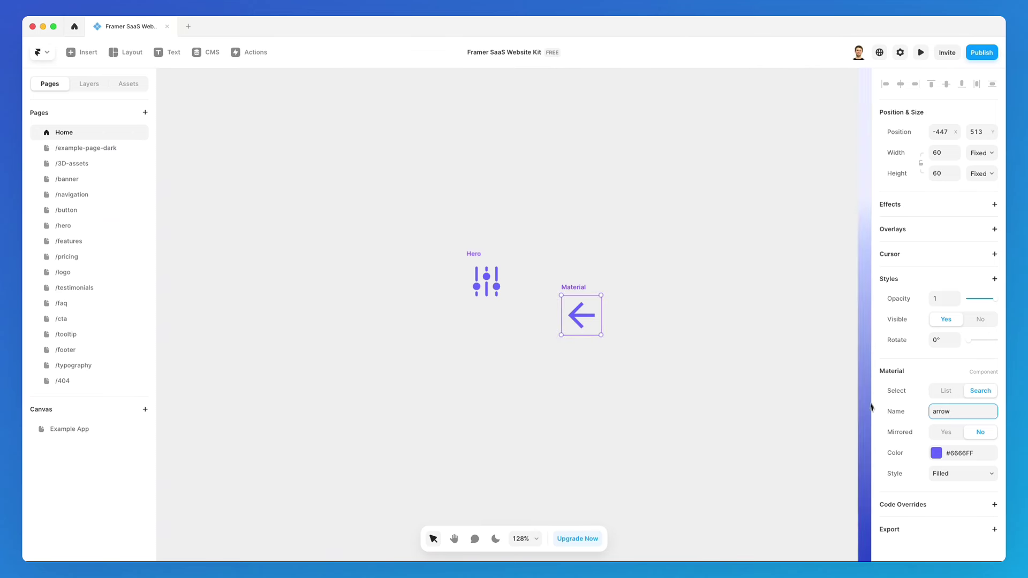
Try mirroring the arrow icon, return Mirrored to No, and change the icon's color to #8400FF
{"action": "left_click", "coordinate": [944, 431]}
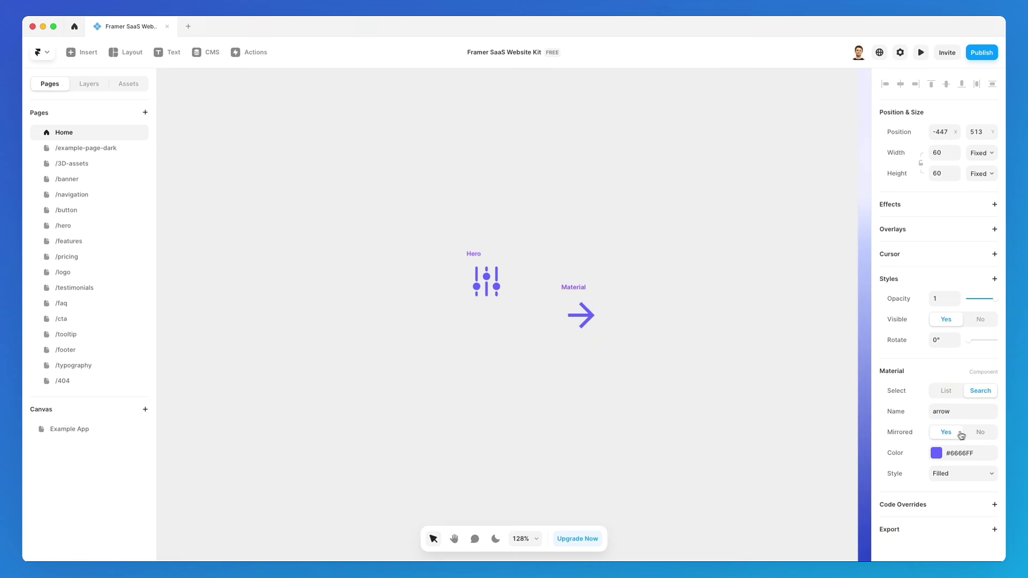
{"action": "left_click", "coordinate": [976, 433]}
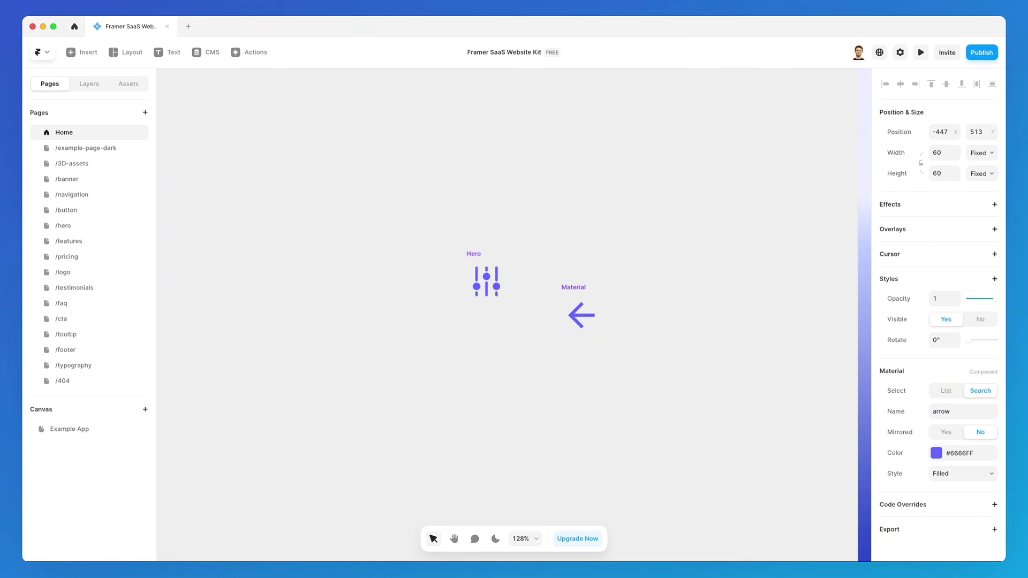
{"action": "left_click", "coordinate": [946, 451]}
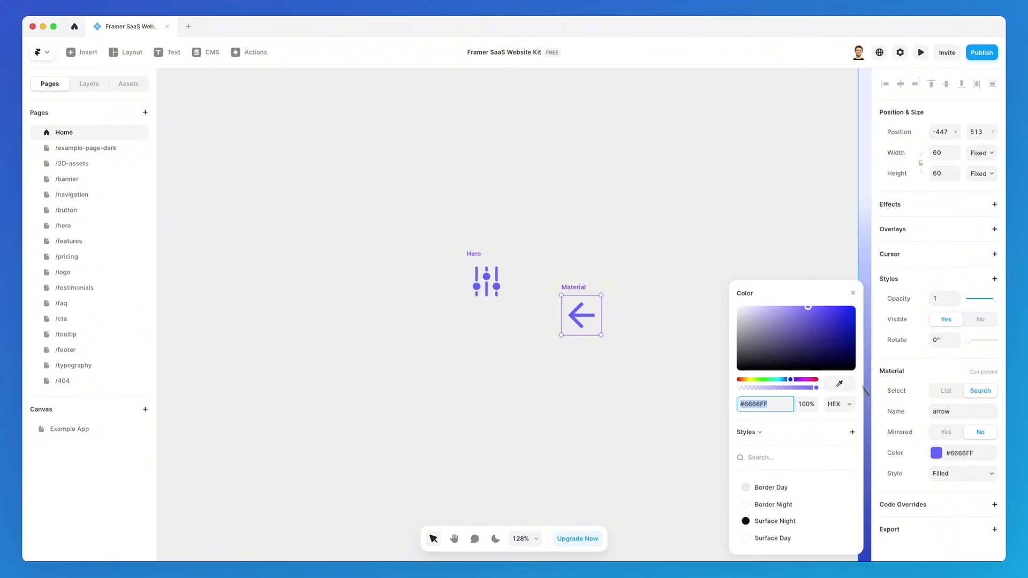
{"action": "left_click", "coordinate": [832, 326]}
{"action": "mouse_move", "coordinate": [809, 379]}
{"action": "left_mouse_down"}
{"action": "mouse_move", "coordinate": [771, 381]}
{"action": "mouse_move", "coordinate": [799, 381]}
{"action": "left_mouse_up"}
{"action": "left_click", "coordinate": [852, 293]}
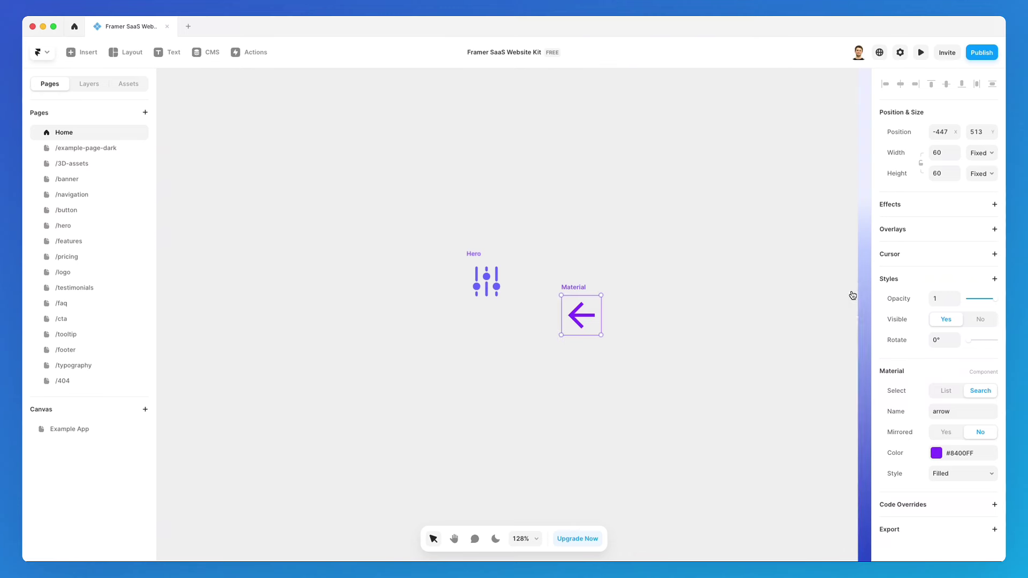
Try alternative styles on the Material icon, including TwoTone, Rounded and Outlined, return it to Filled, and deselect it
{"action": "left_click", "coordinate": [965, 469]}
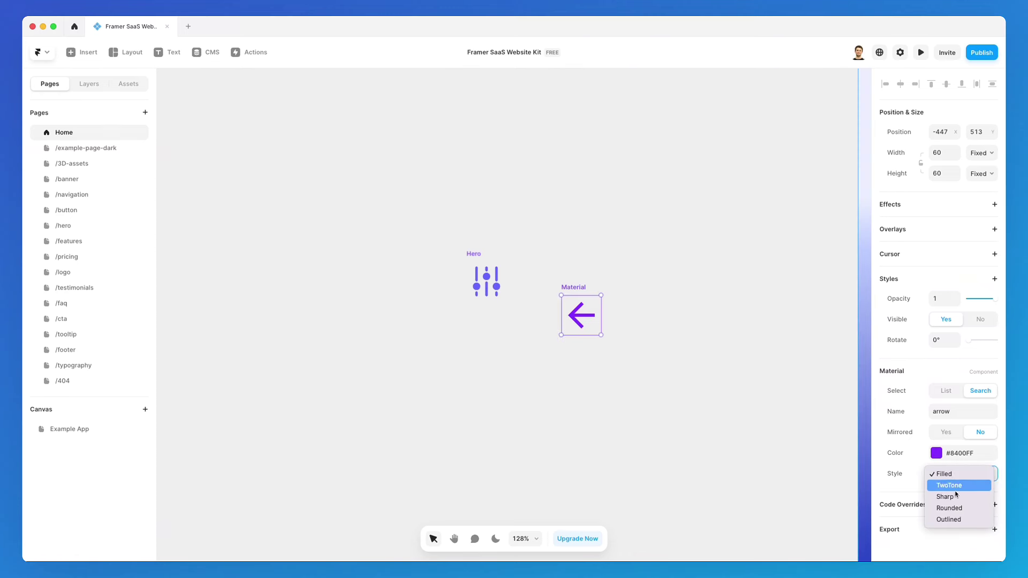
{"action": "left_click", "coordinate": [957, 484]}
{"action": "left_click", "coordinate": [949, 475]}
{"action": "left_click", "coordinate": [958, 484]}
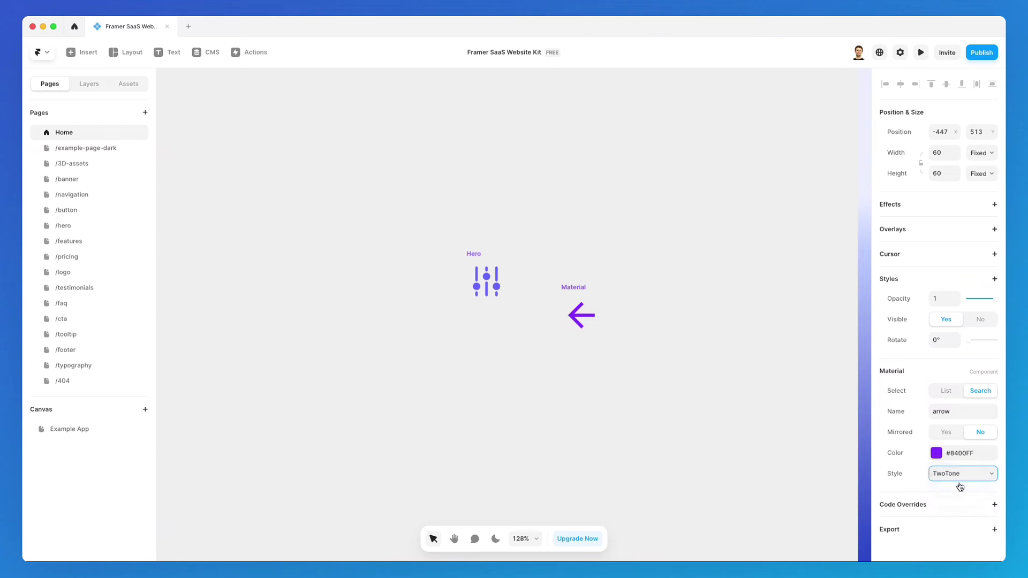
{"action": "left_click", "coordinate": [961, 478]}
{"action": "left_click", "coordinate": [964, 487]}
{"action": "left_click", "coordinate": [958, 476]}
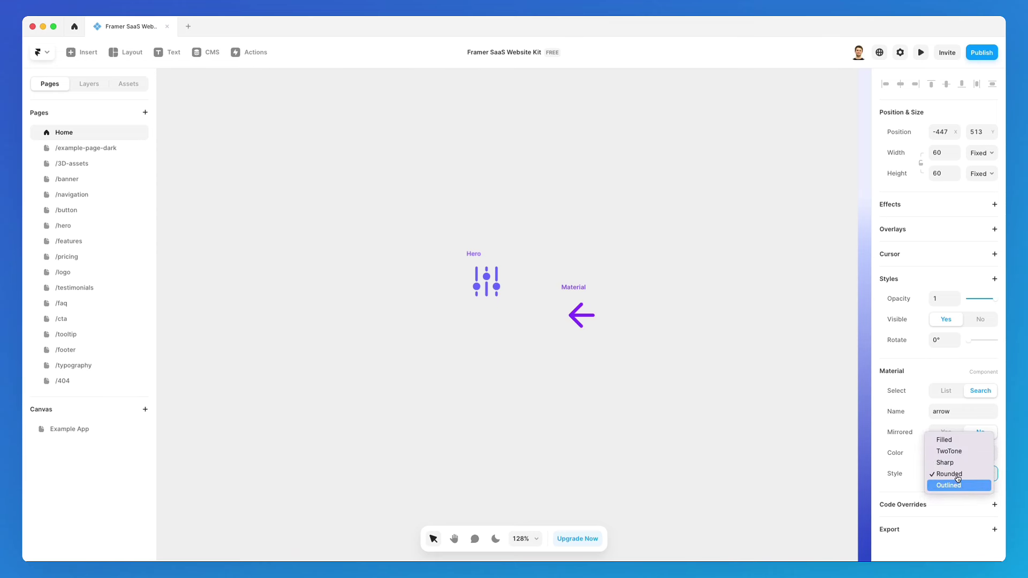
{"action": "left_click", "coordinate": [958, 487]}
{"action": "left_click", "coordinate": [958, 477]}
{"action": "left_click", "coordinate": [952, 428]}
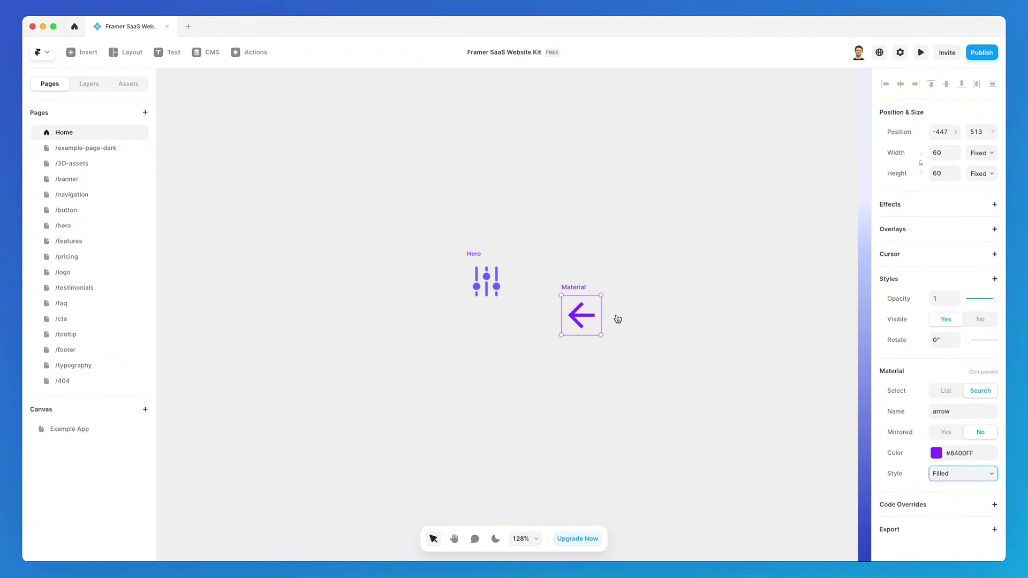
{"action": "left_click", "coordinate": [704, 343]}
Insert a Humaaans illustration from the Icons elements onto the empty canvas near the Hero icon, at about position -940, 418
{"action": "scroll", "coordinate": [649, 347], "scroll_direction": "left", "scroll_amount": 2}
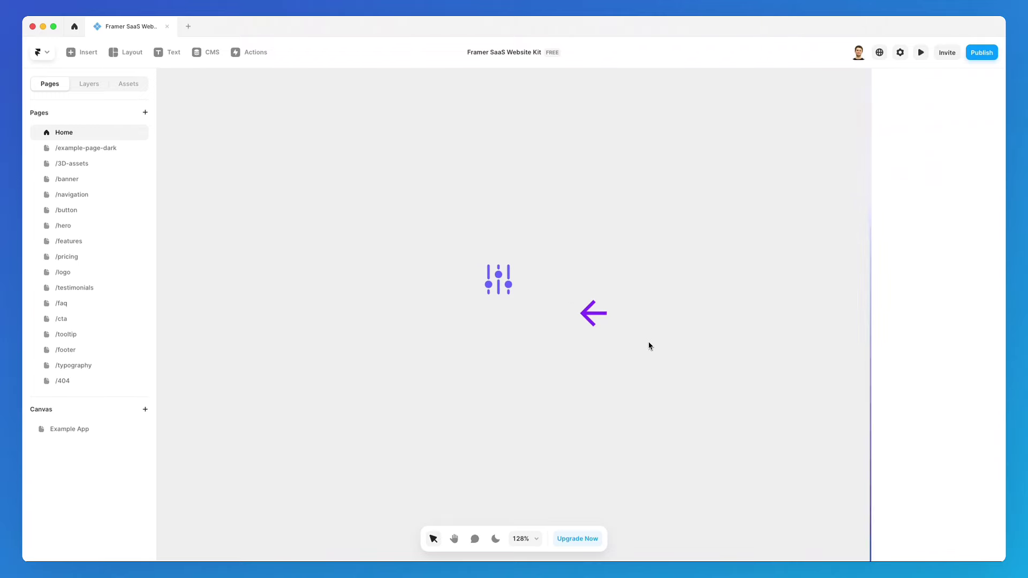
{"action": "left_click", "coordinate": [81, 52]}
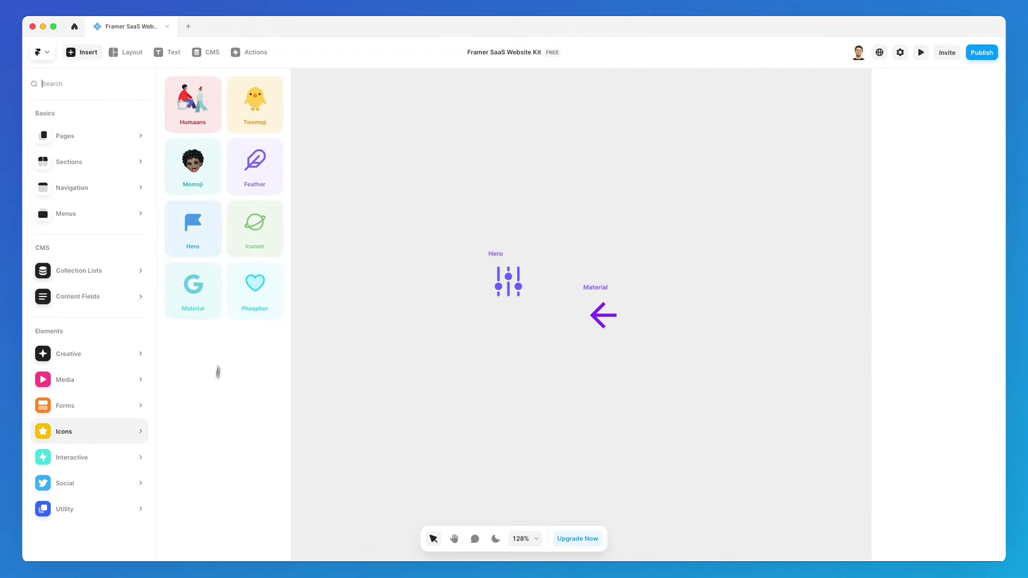
{"action": "left_click", "coordinate": [197, 124]}
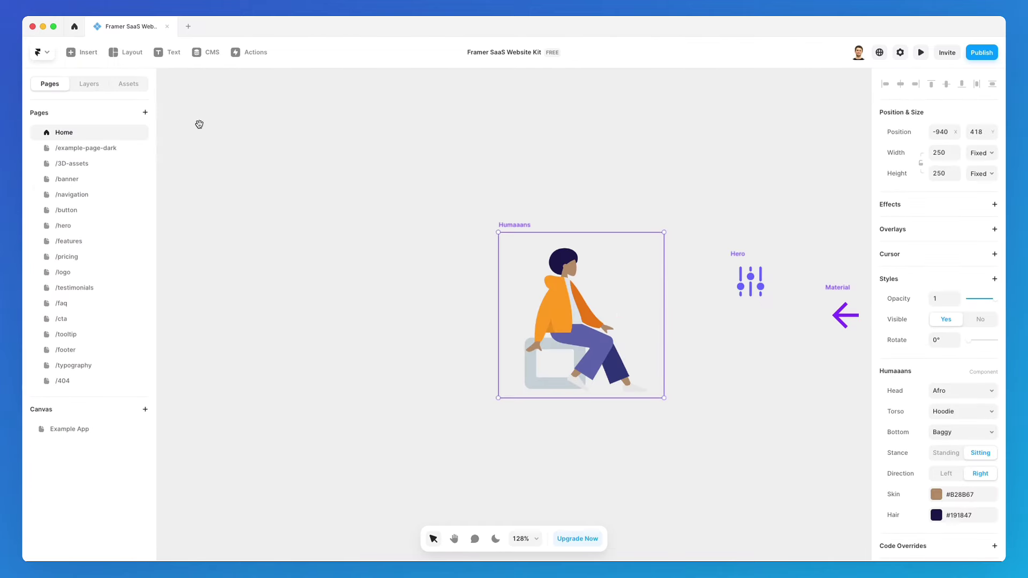
Move the Humaaans illustration to about -1019, 388, try the Chongo head, and set the head to Hijab2
{"action": "left_click_drag", "start_coordinate": [597, 250], "coordinate": [584, 250]}
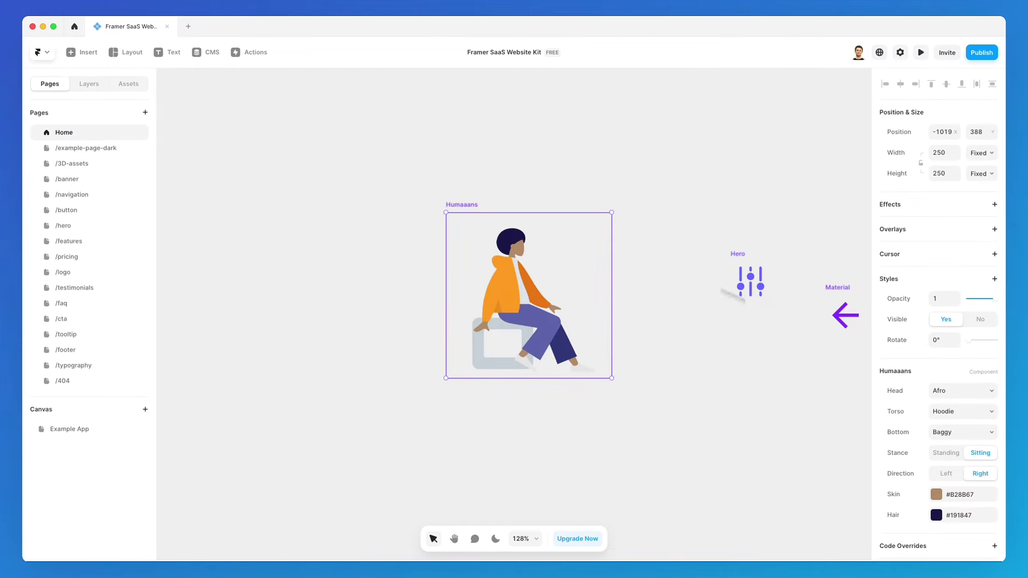
{"action": "left_click", "coordinate": [961, 393]}
{"action": "left_click", "coordinate": [969, 425]}
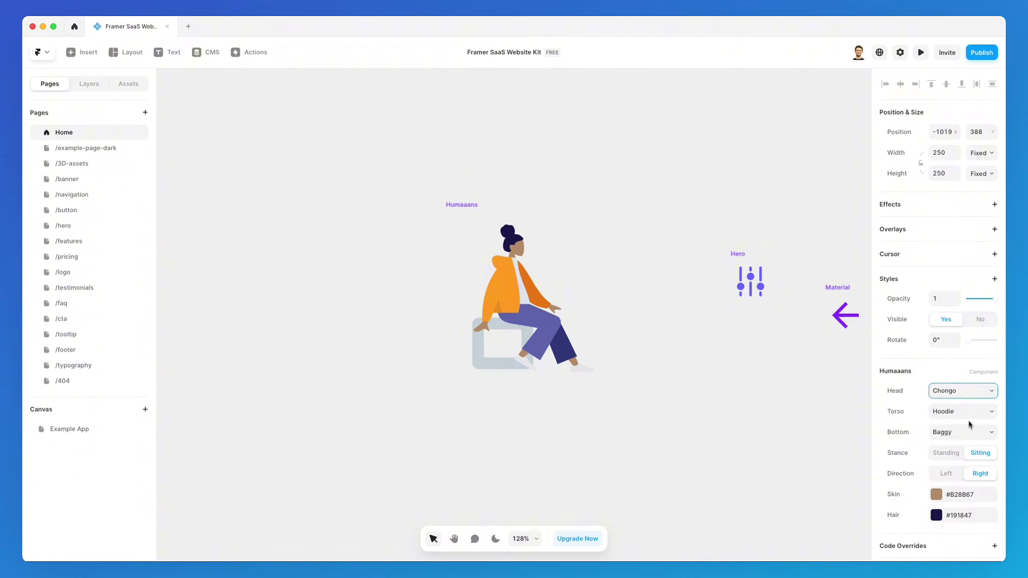
{"action": "left_click", "coordinate": [972, 394]}
{"action": "left_click", "coordinate": [970, 429]}
Try the Jacket torso on the Humaaans figure, then set its torso to Long and its bottom to Sweat
{"action": "left_click", "coordinate": [964, 415]}
{"action": "left_click", "coordinate": [963, 423]}
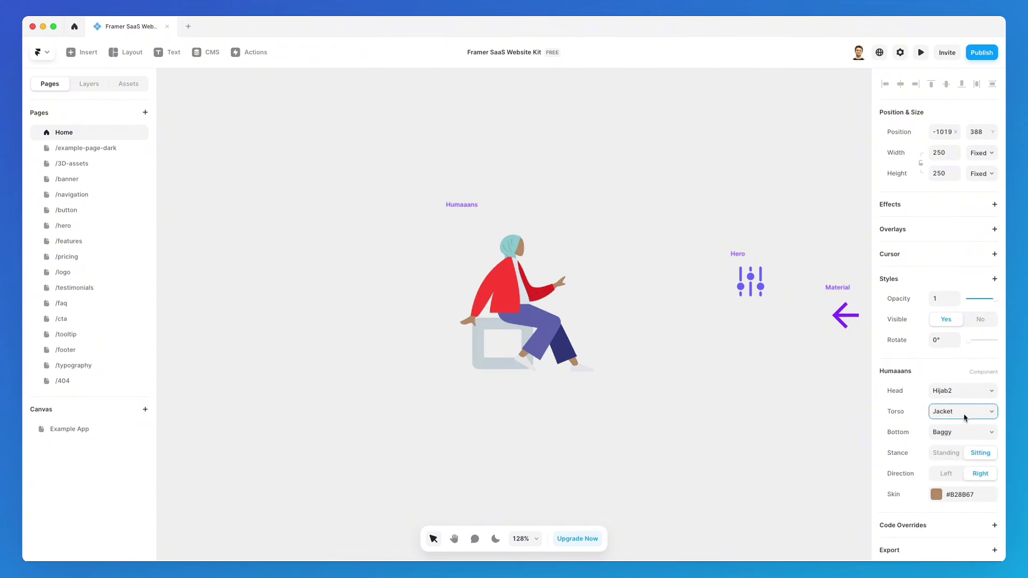
{"action": "left_click", "coordinate": [963, 414]}
{"action": "left_click", "coordinate": [963, 445]}
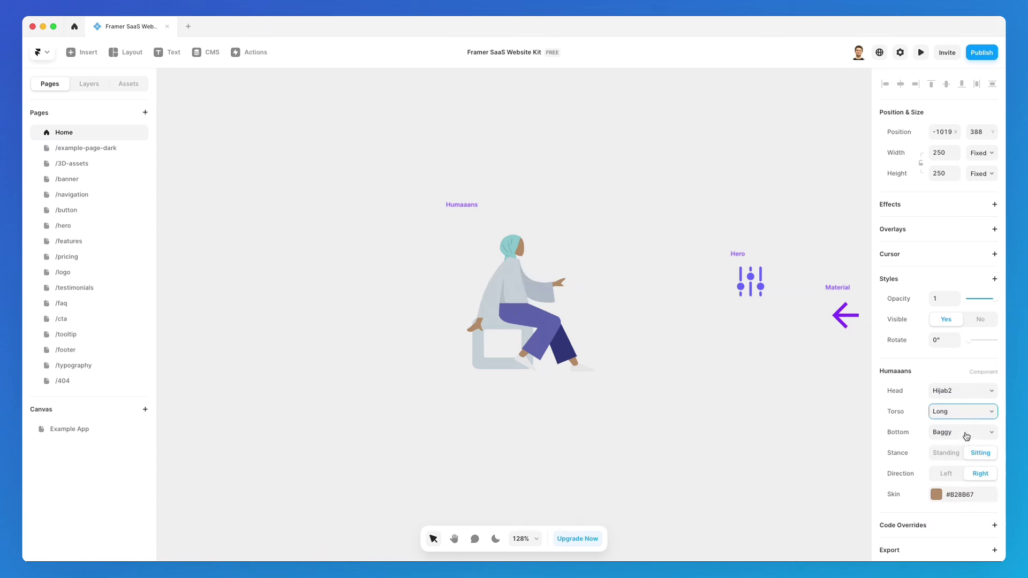
{"action": "left_click", "coordinate": [964, 432]}
{"action": "left_click", "coordinate": [963, 455]}
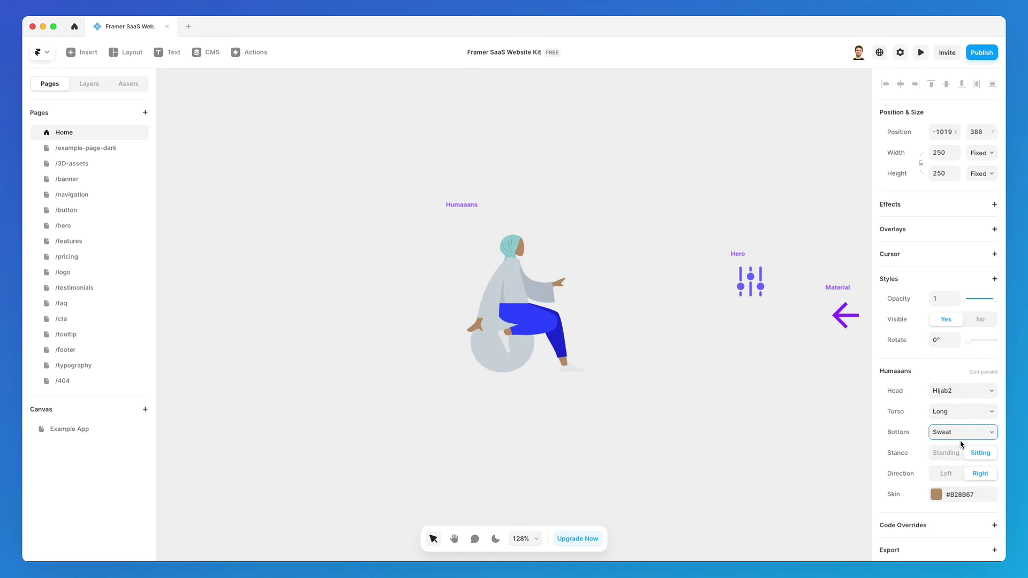
Set the Humaaans figure's stance to Standing, try facing it Left, and return the direction to Right
{"action": "left_click", "coordinate": [950, 454]}
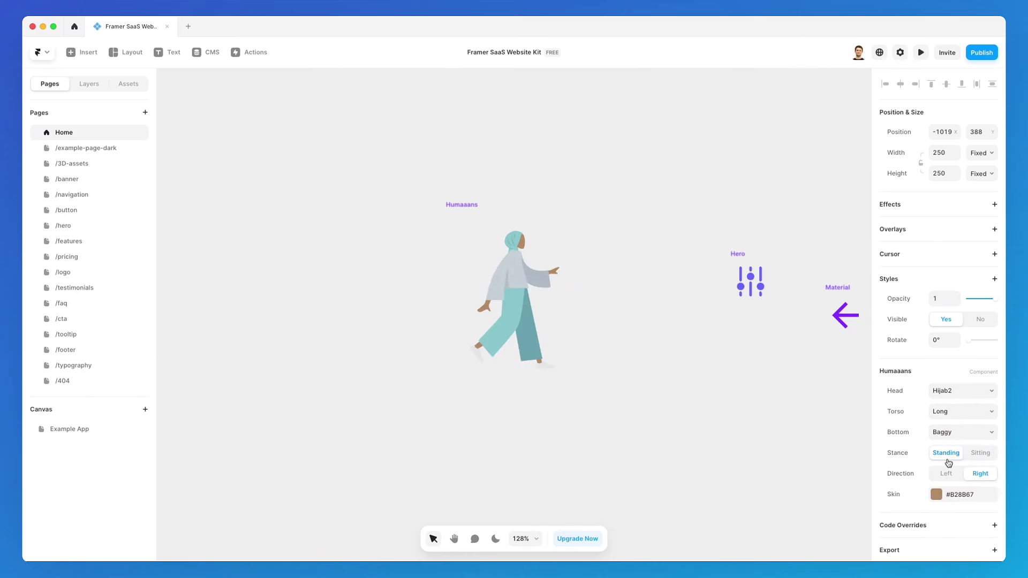
{"action": "left_click", "coordinate": [946, 475]}
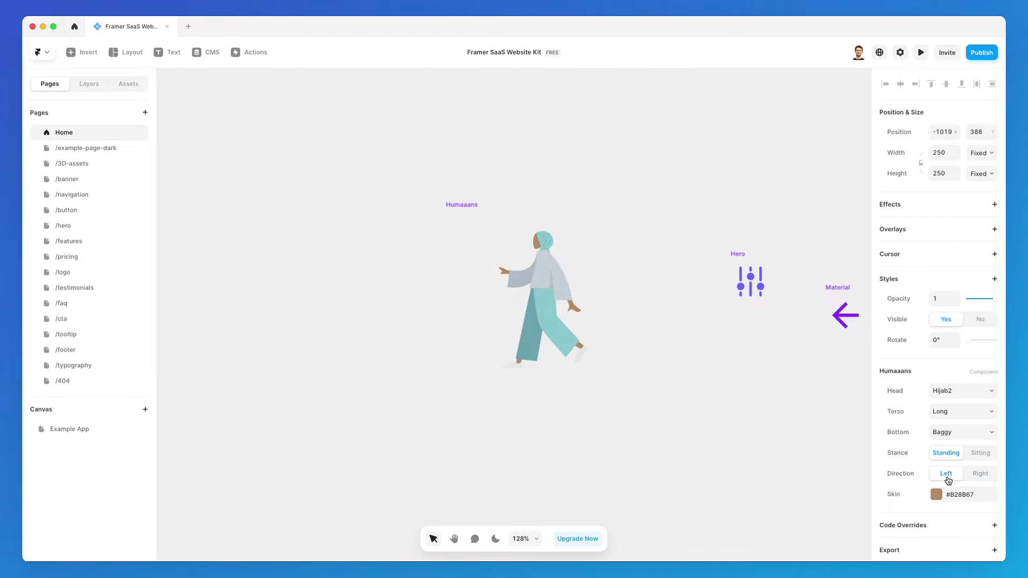
{"action": "left_click", "coordinate": [975, 475]}
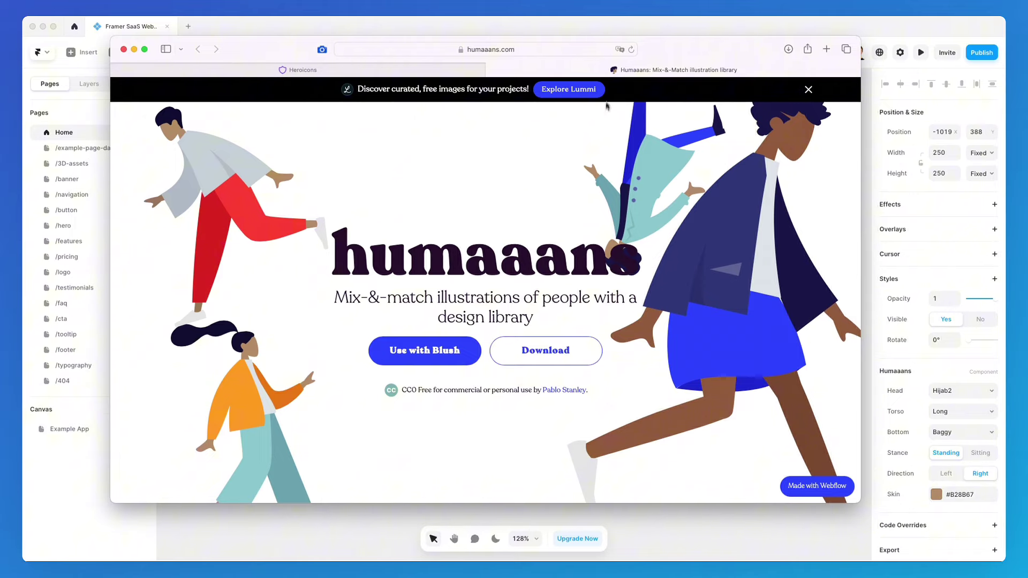
Switch to the browser and look through the humaaans.com page for remix options, use cases and templates, then return to Framer
{"action": "scroll", "coordinate": [608, 107], "scroll_direction": "down", "scroll_amount": 15}
{"action": "scroll", "coordinate": [527, 133], "scroll_direction": "up", "scroll_amount": 2}
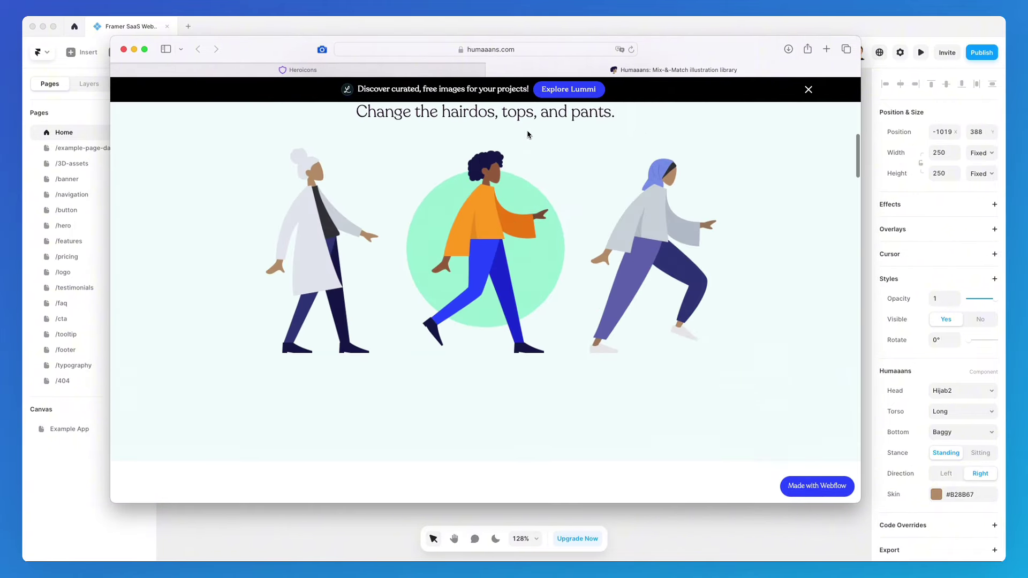
{"action": "scroll", "coordinate": [707, 137], "scroll_direction": "down", "scroll_amount": 1}
{"action": "scroll", "coordinate": [707, 138], "scroll_direction": "up", "scroll_amount": 2}
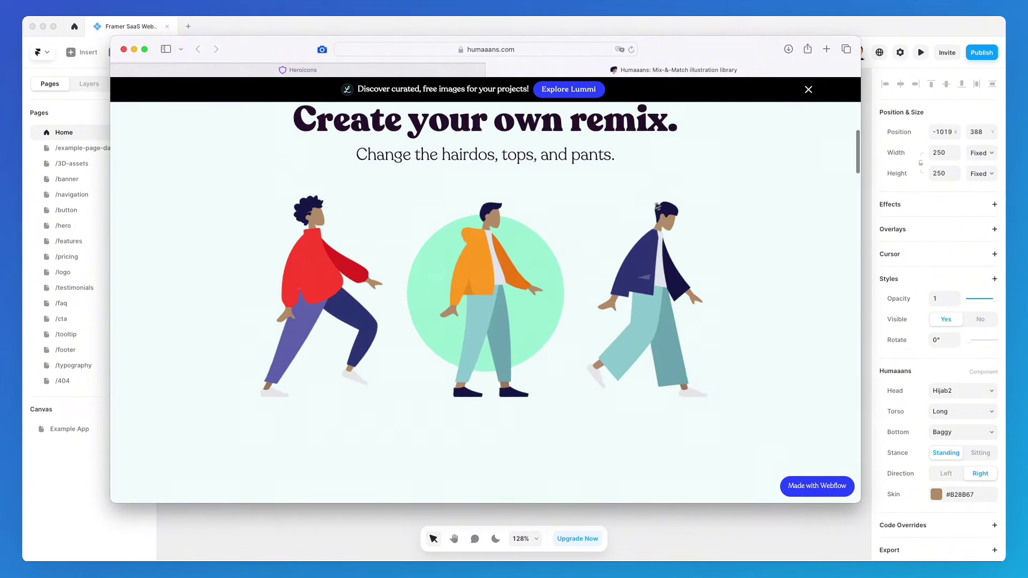
{"action": "scroll", "coordinate": [748, 165], "scroll_direction": "down", "scroll_amount": 4}
{"action": "scroll", "coordinate": [751, 167], "scroll_direction": "down", "scroll_amount": 3}
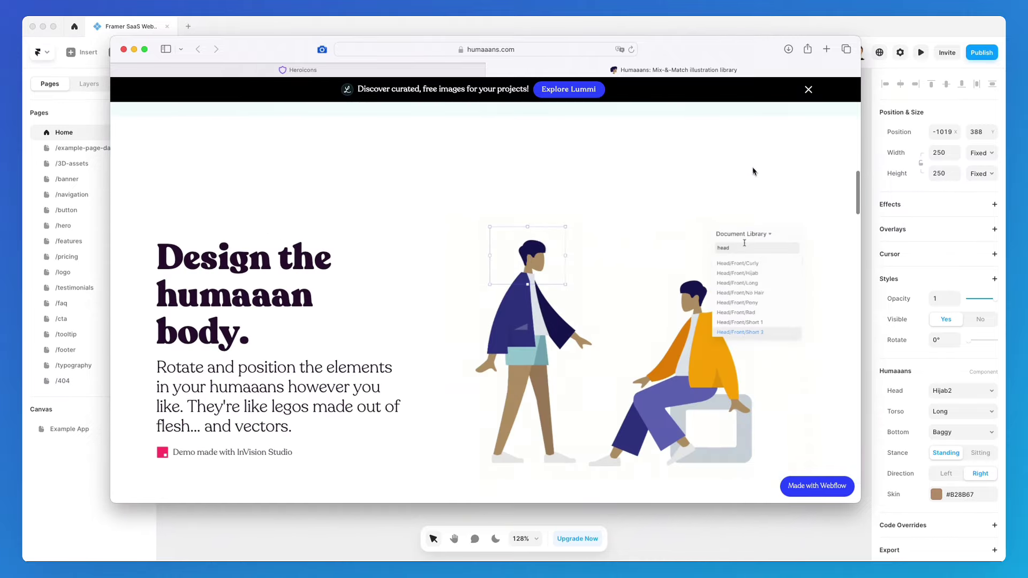
{"action": "scroll", "coordinate": [608, 186], "scroll_direction": "down", "scroll_amount": 2}
{"action": "scroll", "coordinate": [608, 186], "scroll_direction": "down", "scroll_amount": 2}
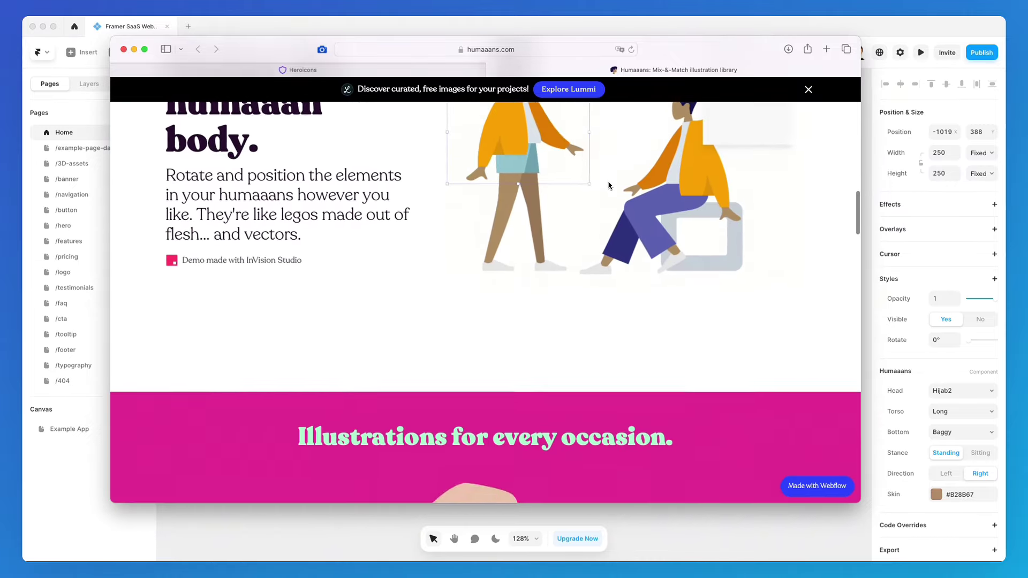
{"action": "scroll", "coordinate": [608, 183], "scroll_direction": "up", "scroll_amount": 3}
{"action": "scroll", "coordinate": [602, 214], "scroll_direction": "down", "scroll_amount": 6}
{"action": "scroll", "coordinate": [593, 223], "scroll_direction": "down", "scroll_amount": 10}
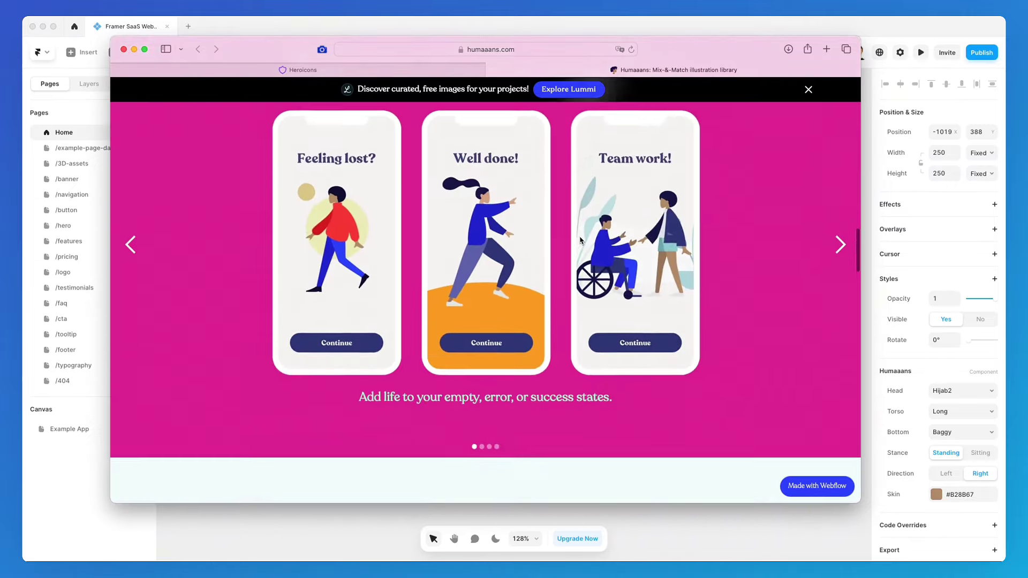
{"action": "scroll", "coordinate": [585, 230], "scroll_direction": "down", "scroll_amount": 6}
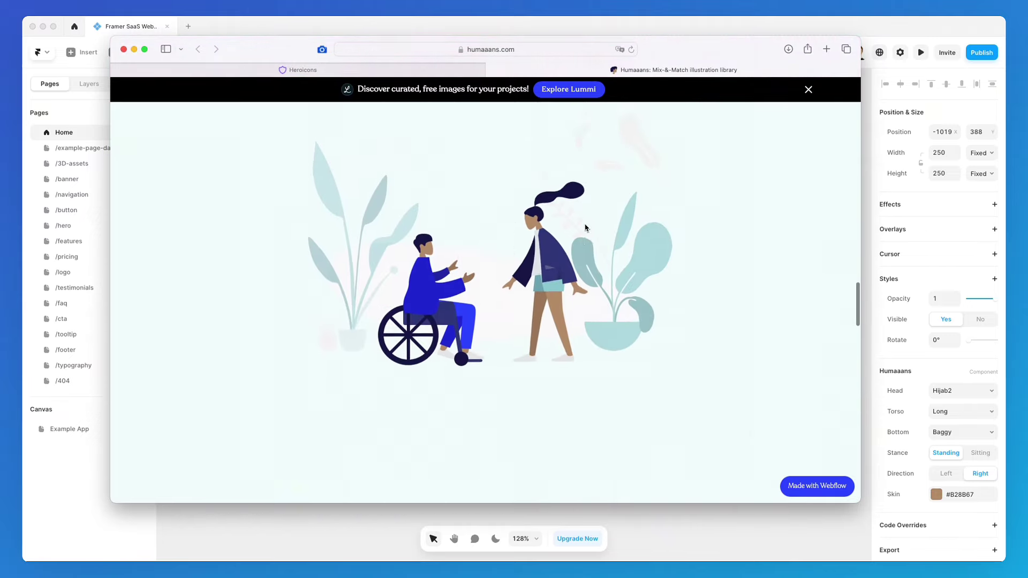
{"action": "scroll", "coordinate": [645, 232], "scroll_direction": "down", "scroll_amount": 8}
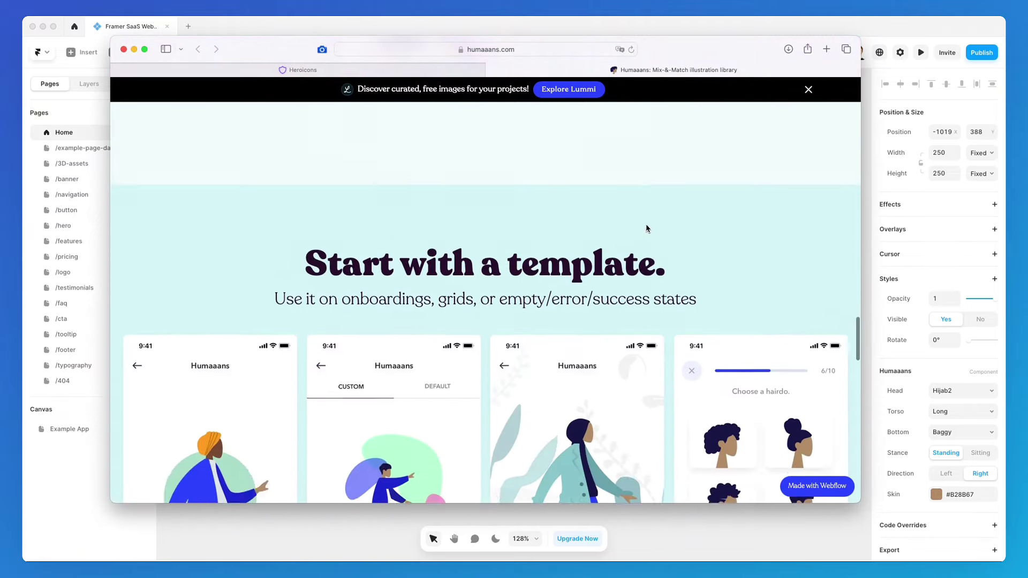
{"action": "scroll", "coordinate": [658, 244], "scroll_direction": "down", "scroll_amount": 15}
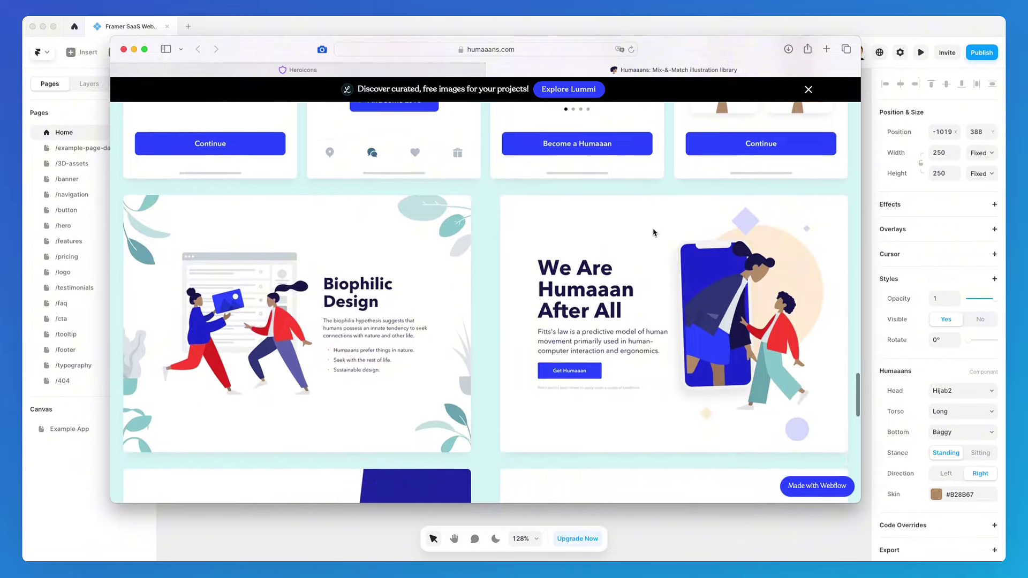
{"action": "scroll", "coordinate": [652, 234], "scroll_direction": "down", "scroll_amount": 5}
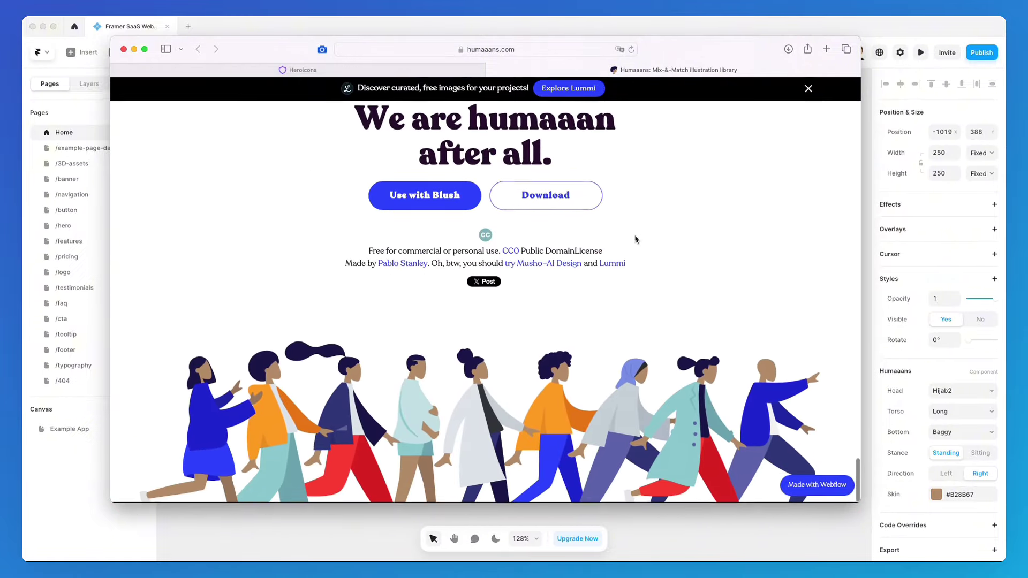
{"action": "key", "text": "super+h"}
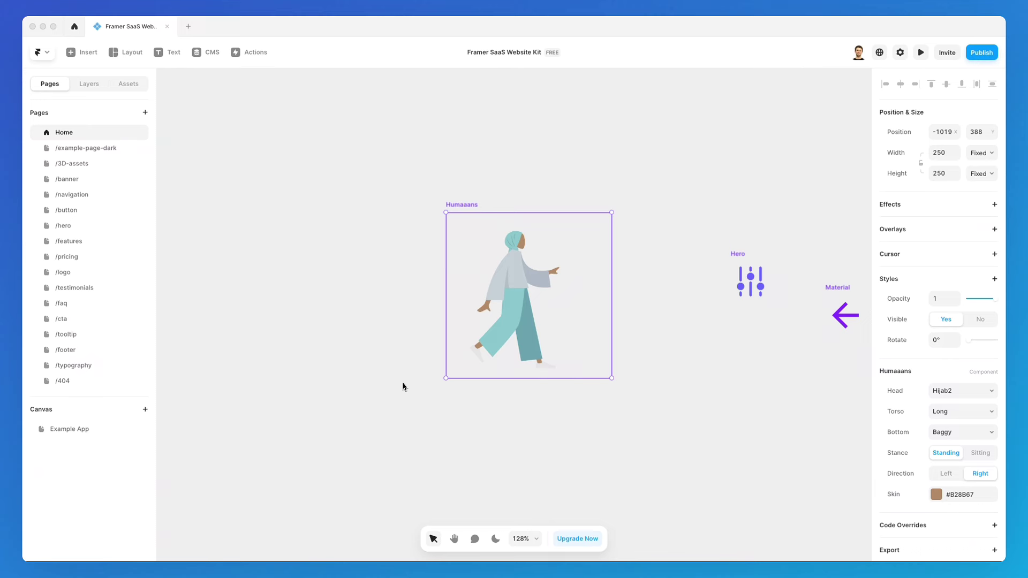
Open the Noun Project app and search its icon library for "decorations"
{"action": "scroll", "coordinate": [340, 350], "scroll_direction": "down", "scroll_amount": 3}
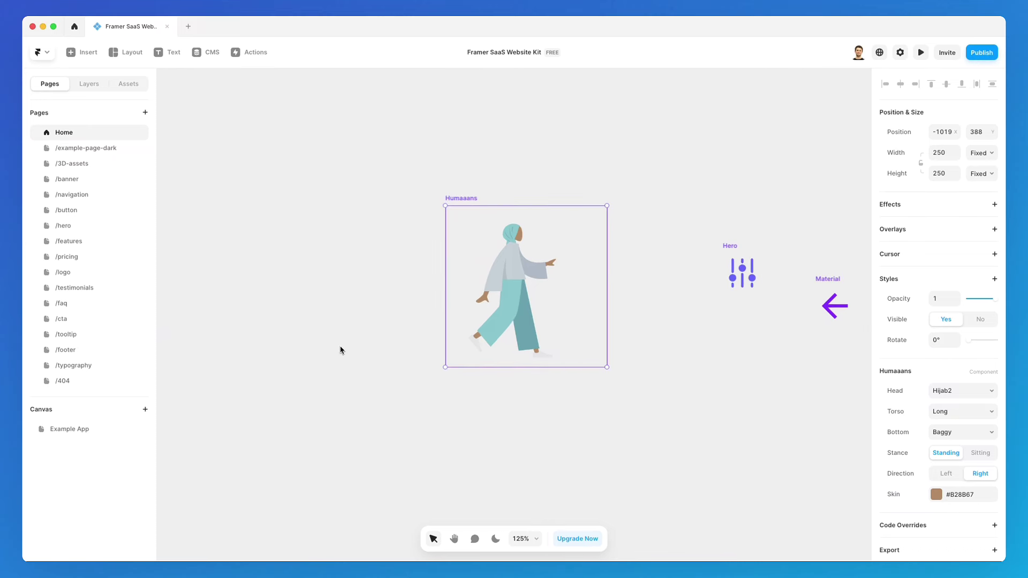
{"action": "key", "text": "super+space"}
{"action": "type", "text": "noun"}
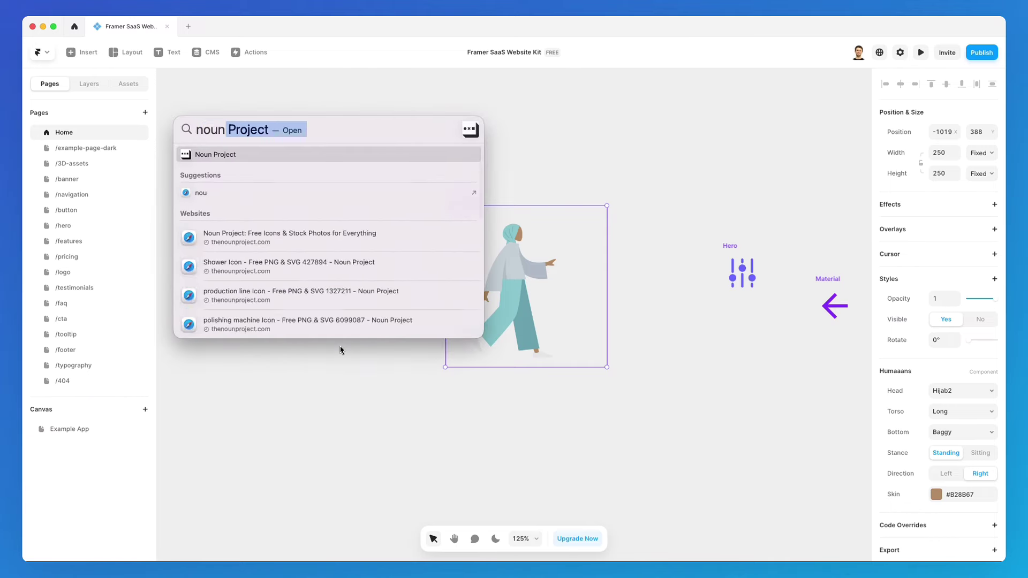
{"action": "key", "text": "Return"}
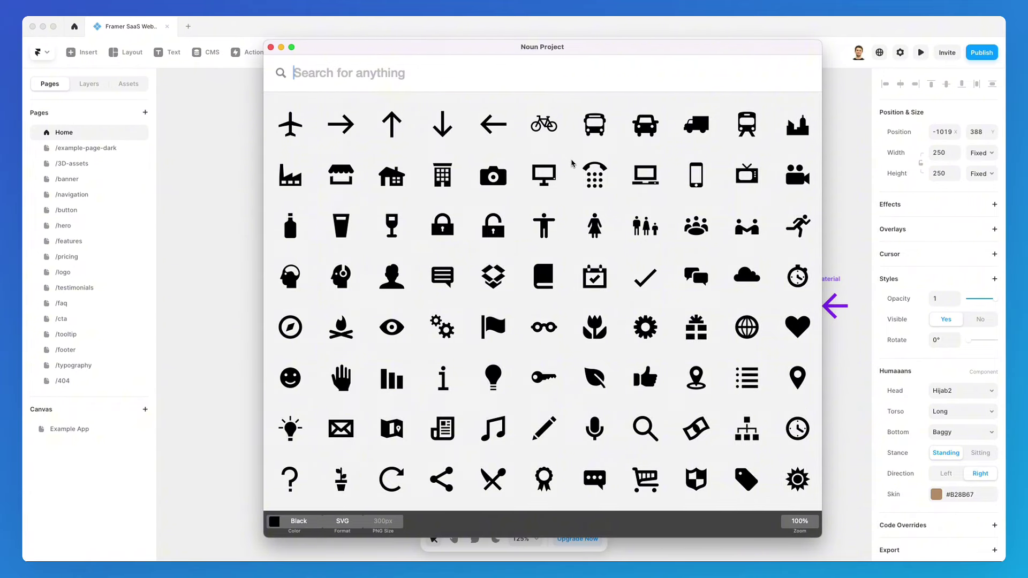
{"action": "scroll", "coordinate": [570, 164], "scroll_direction": "down", "scroll_amount": 3}
{"action": "scroll", "coordinate": [571, 164], "scroll_direction": "up", "scroll_amount": 3}
{"action": "type", "text": "decorations"}
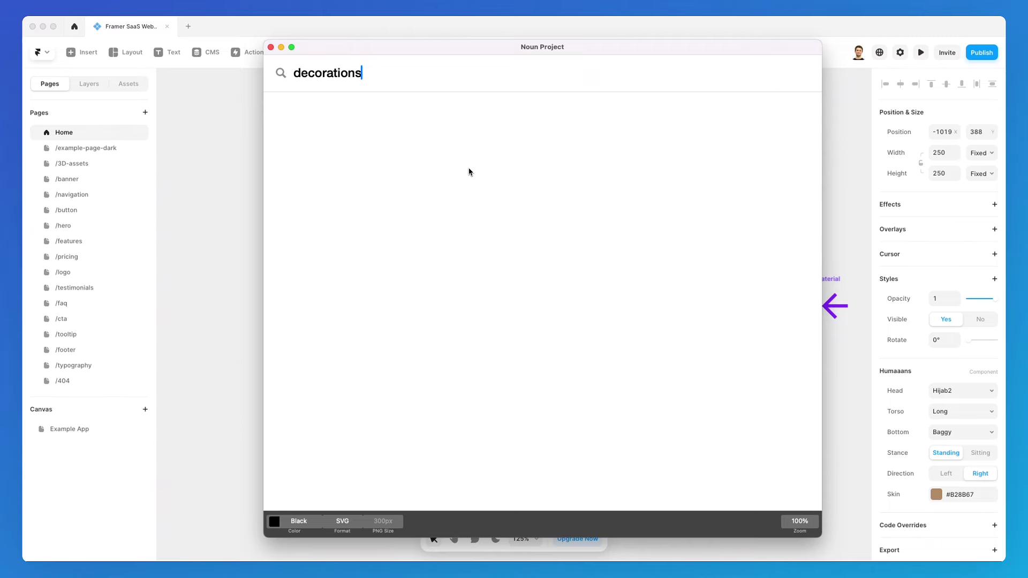
{"action": "key", "text": "Return"}
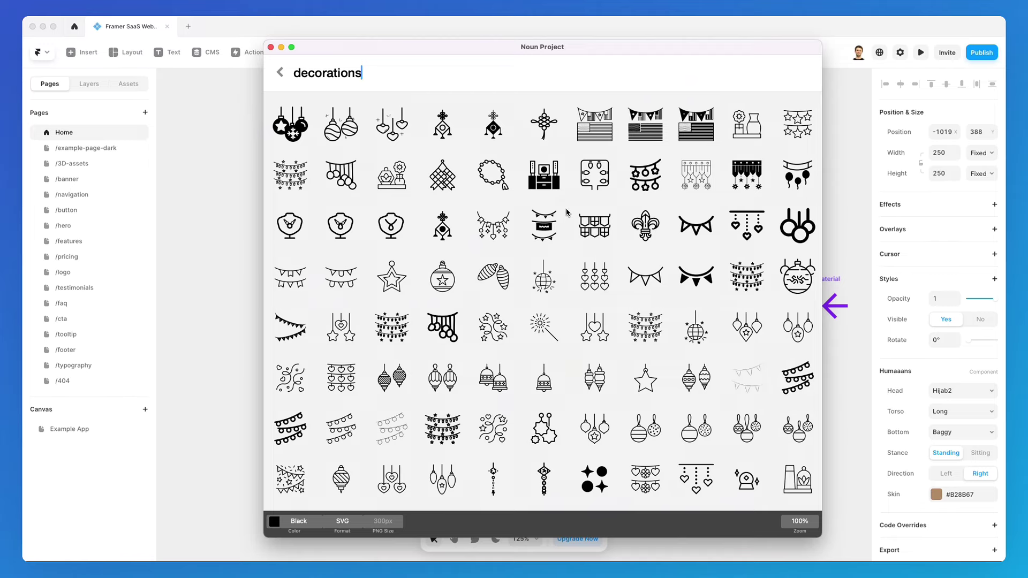
Find the outlined ornament icon with a heart among the decorations results and place it as SVG on the Framer canvas, left of the Humaaans figure
{"action": "scroll", "coordinate": [559, 216], "scroll_direction": "down", "scroll_amount": 10}
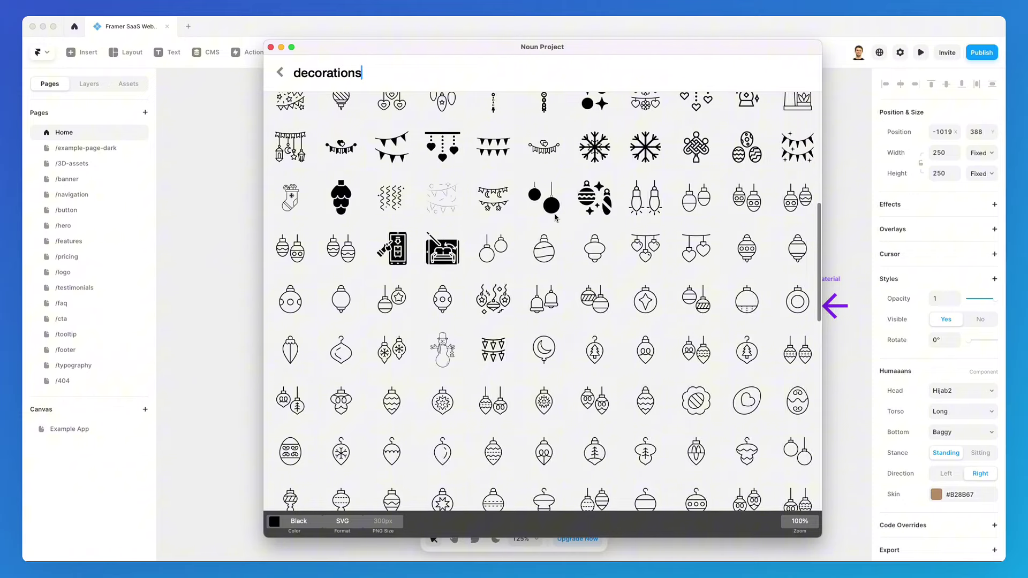
{"action": "scroll", "coordinate": [571, 208], "scroll_direction": "down", "scroll_amount": 6}
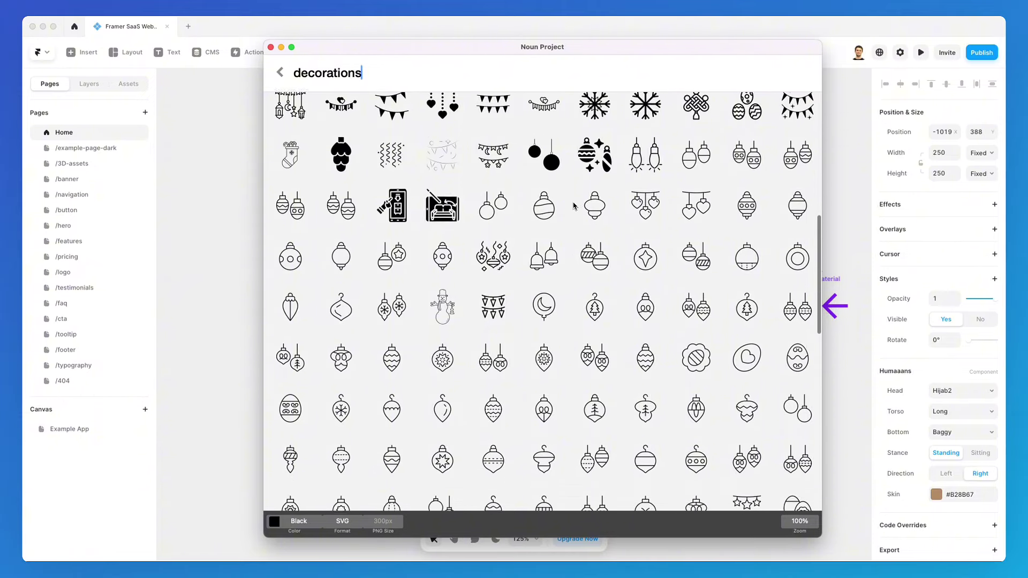
{"action": "scroll", "coordinate": [576, 205], "scroll_direction": "down", "scroll_amount": 15}
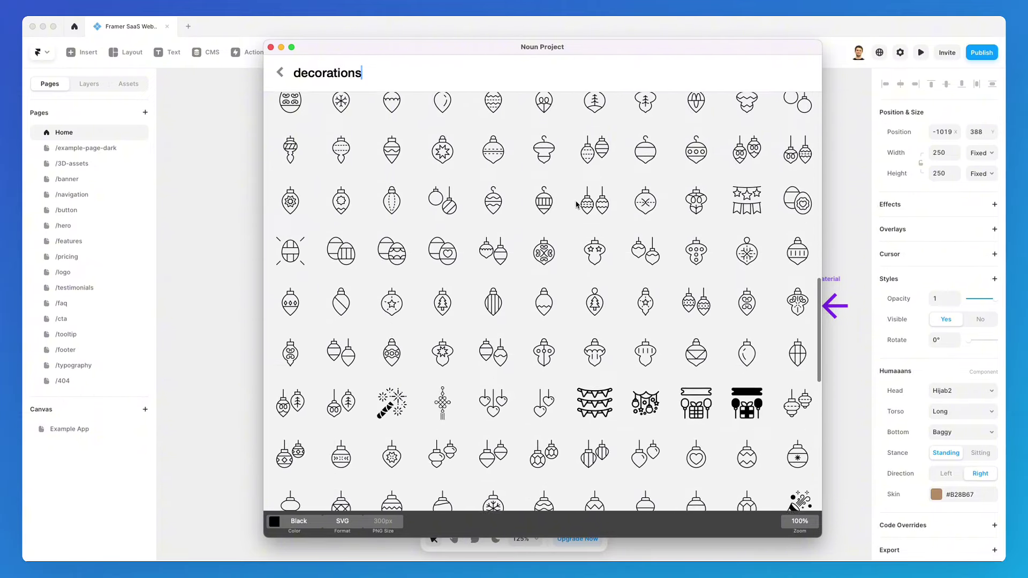
{"action": "scroll", "coordinate": [575, 205], "scroll_direction": "down", "scroll_amount": 15}
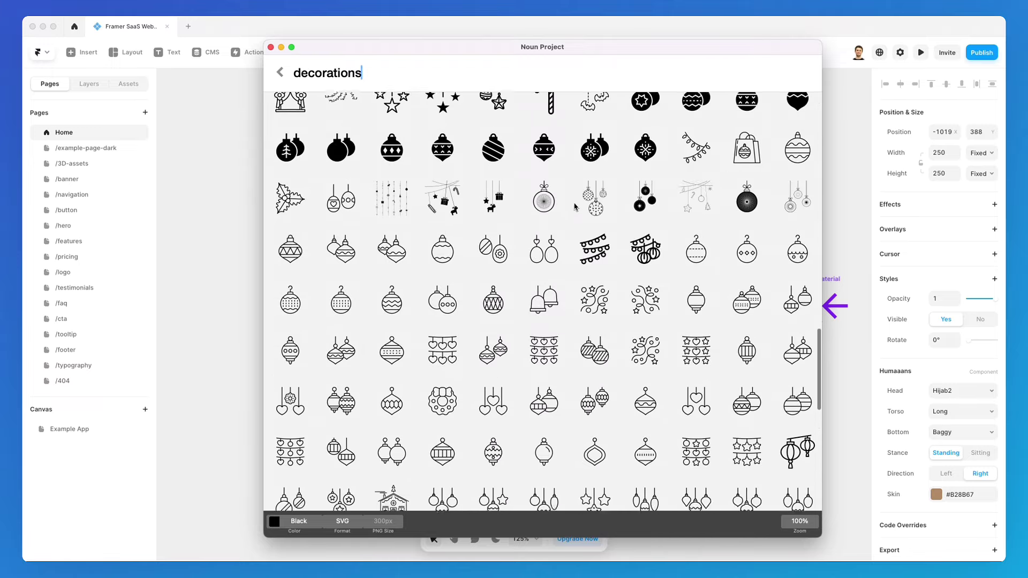
{"action": "scroll", "coordinate": [572, 203], "scroll_direction": "down", "scroll_amount": 5}
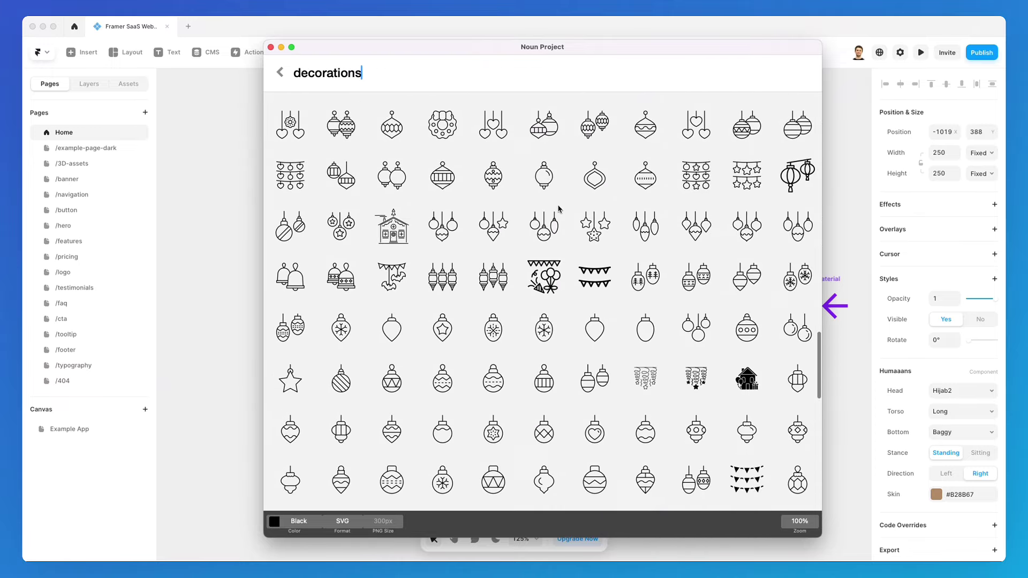
{"action": "scroll", "coordinate": [554, 187], "scroll_direction": "down", "scroll_amount": 4}
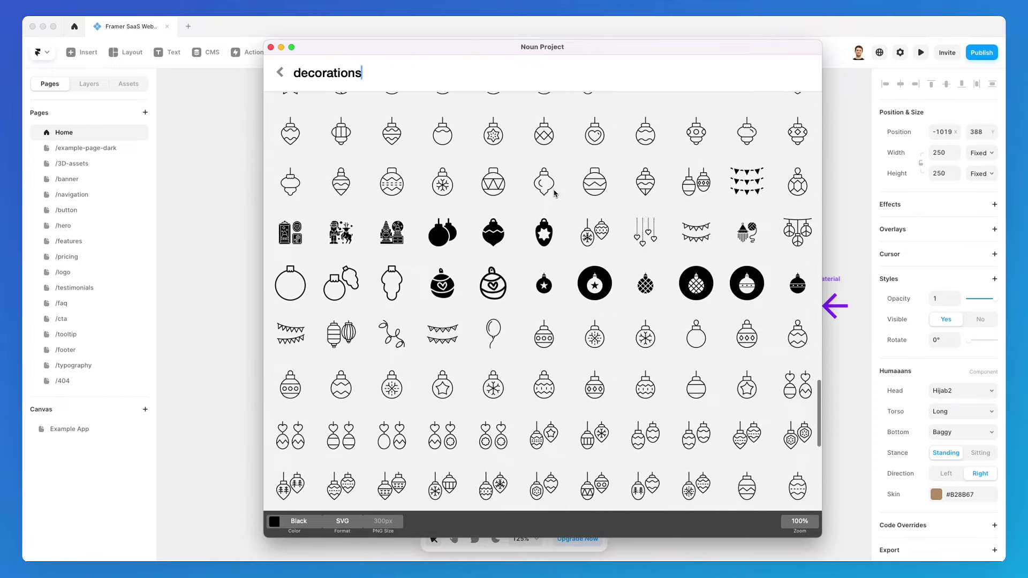
{"action": "left_click_drag", "start_coordinate": [493, 265], "coordinate": [213, 248]}
Move the Noun Project window aside to inspect the placed ornament, close that window, and deselect the ornament
{"action": "left_click_drag", "start_coordinate": [449, 53], "coordinate": [684, 40]}
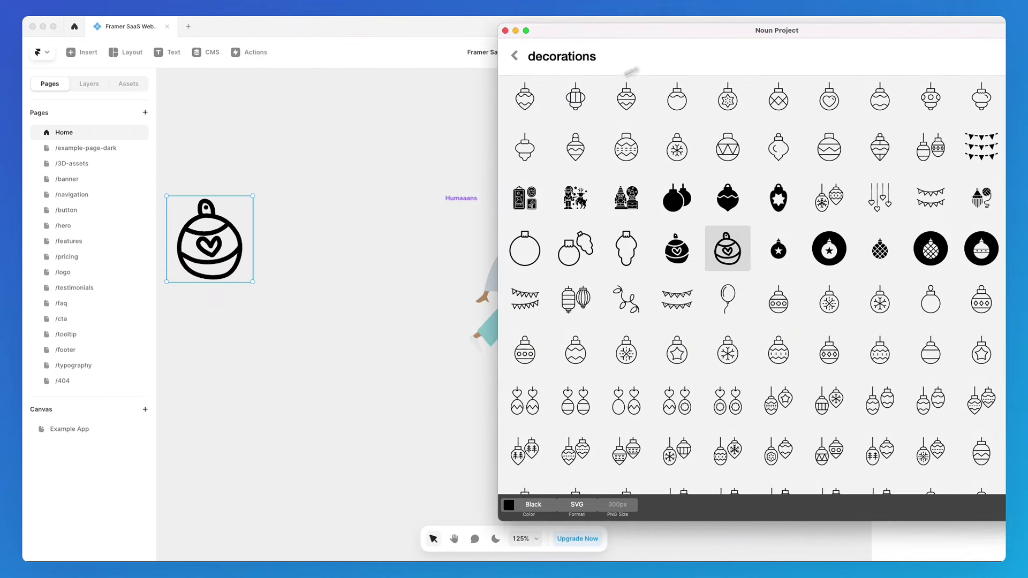
{"action": "scroll", "coordinate": [326, 209], "scroll_direction": "left", "scroll_amount": 5}
{"action": "scroll", "coordinate": [354, 249], "scroll_direction": "right", "scroll_amount": 2}
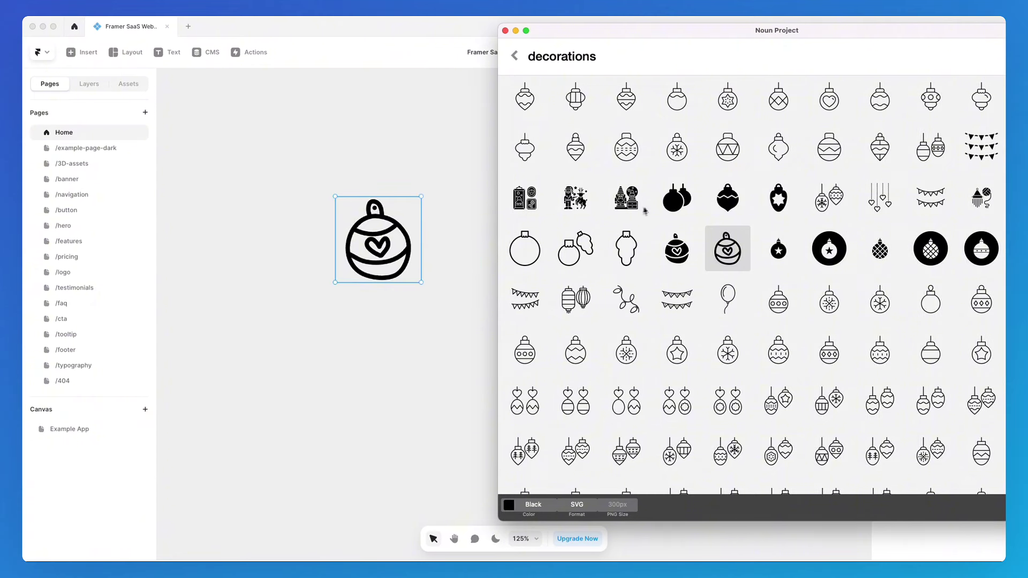
{"action": "left_click", "coordinate": [506, 30]}
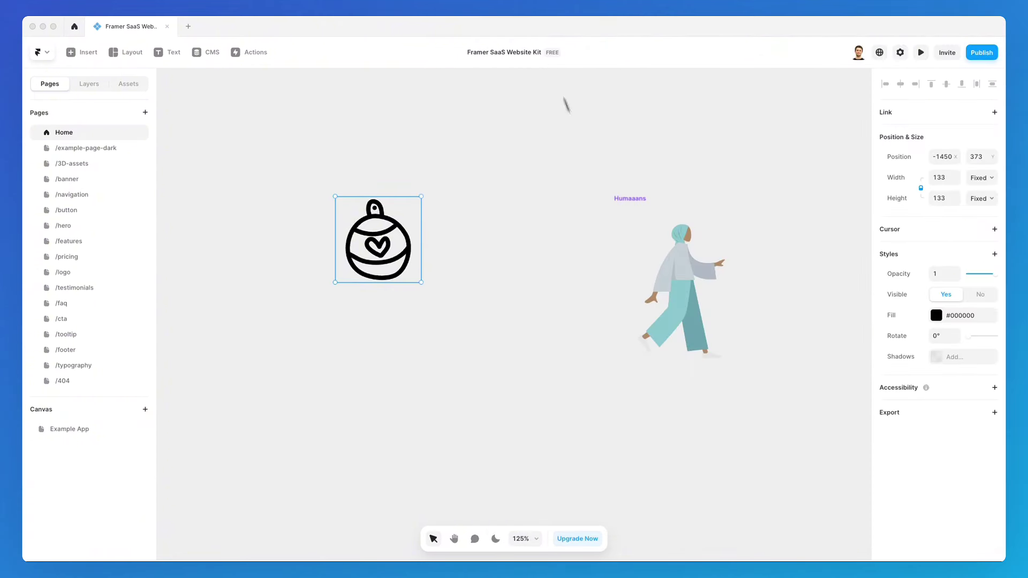
{"action": "left_click", "coordinate": [490, 187]}
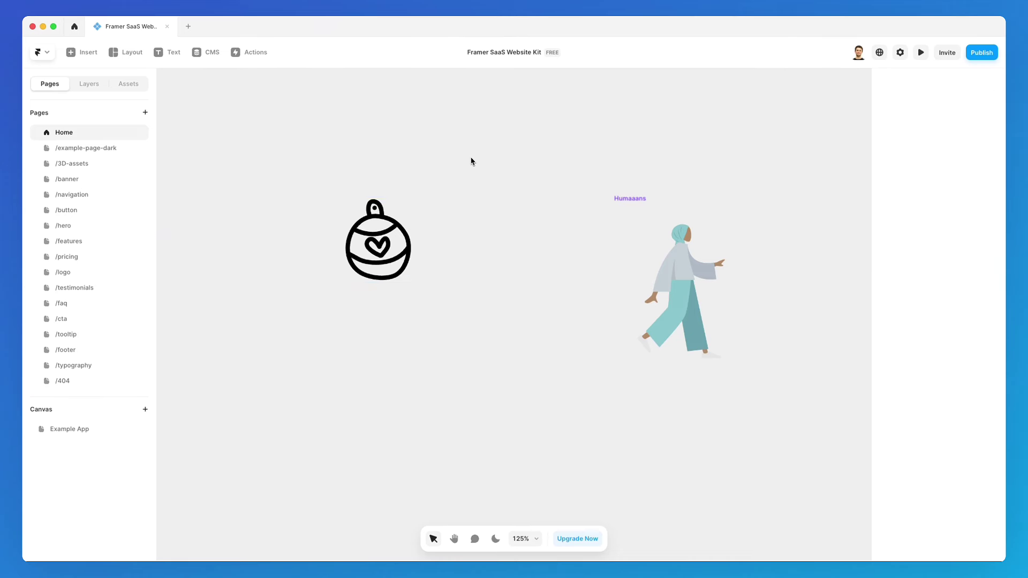
Find and launch the Nucleo icon app with the system search
{"action": "key", "text": "super+space"}
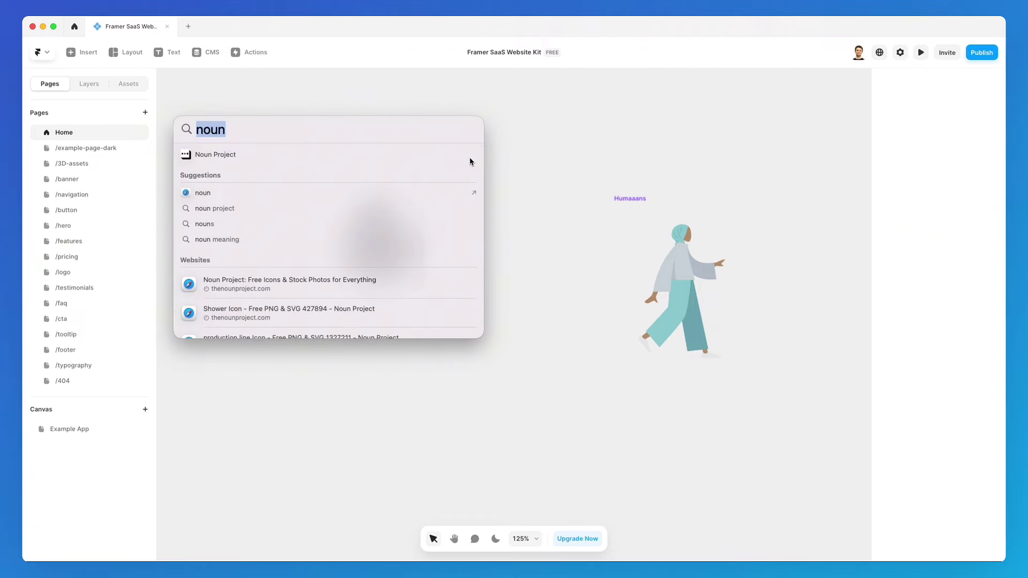
{"action": "type", "text": "nouc"}
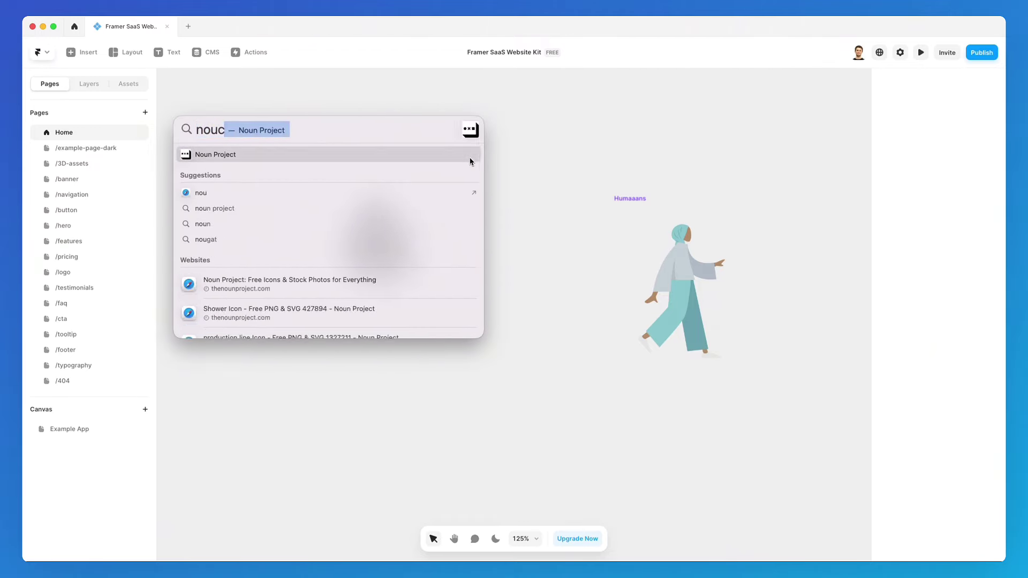
{"action": "key", "text": "BackSpace"}
{"action": "key", "text": "BackSpace"}
{"action": "key", "text": "BackSpace"}
{"action": "key", "text": "BackSpace"}
{"action": "type", "text": "ucleo"}
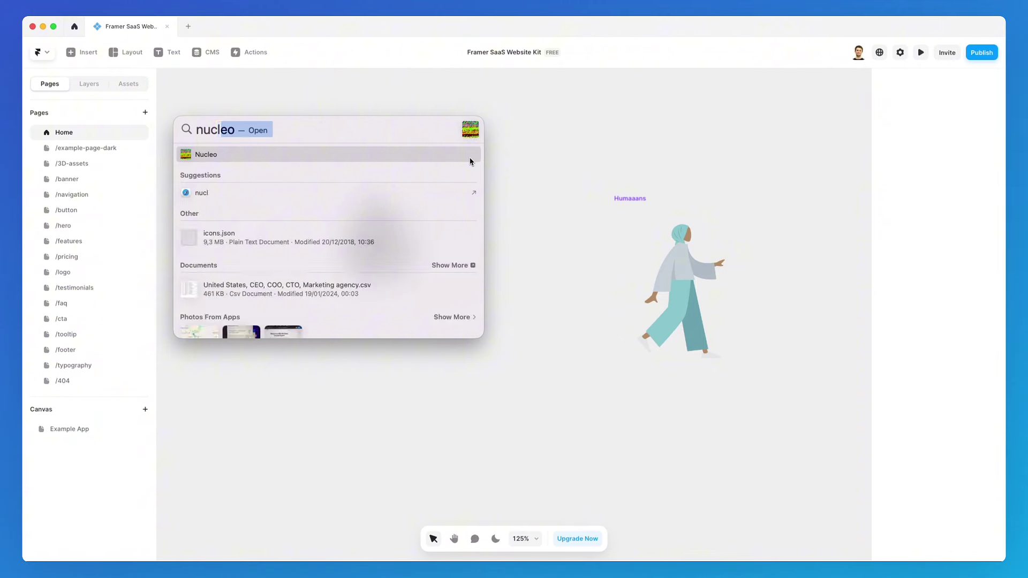
{"action": "key", "text": "Return"}
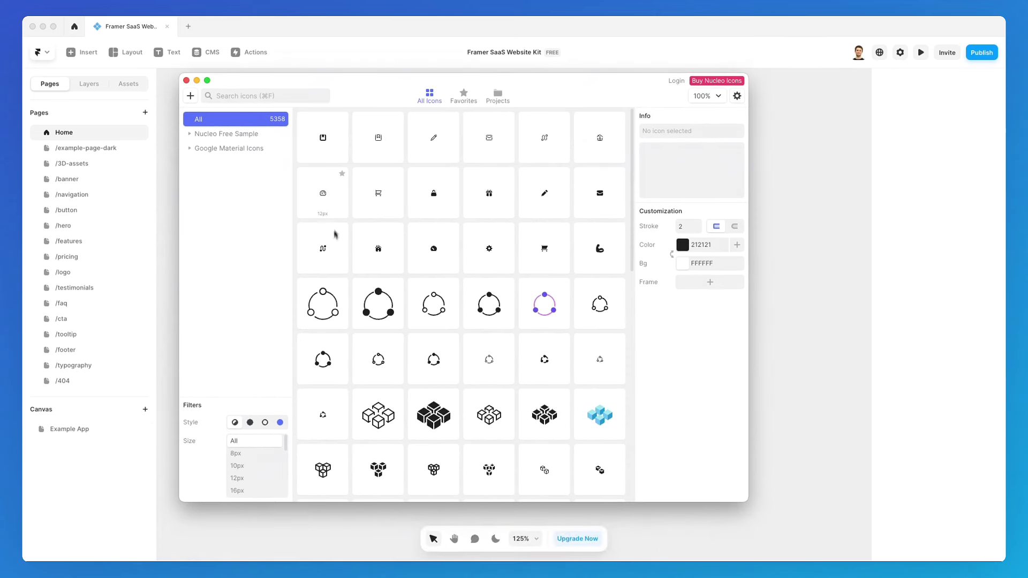
Show only the Google Material Icons collection and look through its icons
{"action": "left_click", "coordinate": [237, 148]}
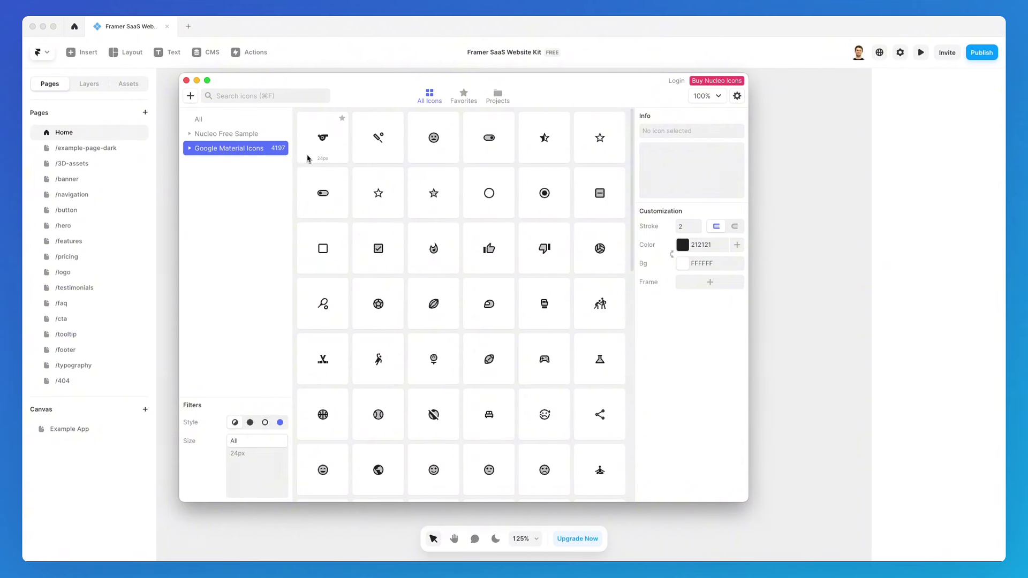
{"action": "scroll", "coordinate": [428, 216], "scroll_direction": "down", "scroll_amount": 4}
{"action": "scroll", "coordinate": [447, 212], "scroll_direction": "down", "scroll_amount": 10}
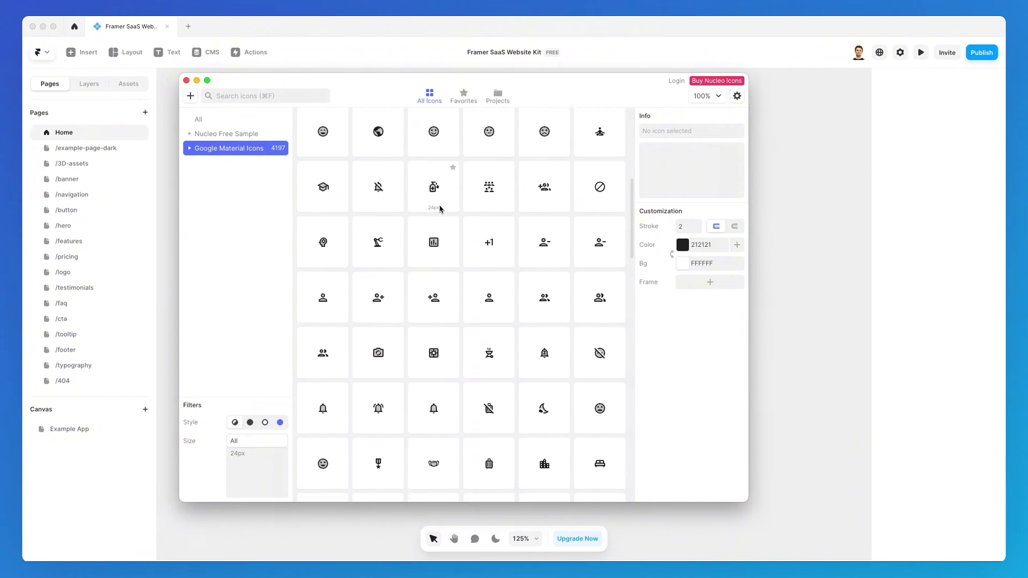
{"action": "scroll", "coordinate": [454, 208], "scroll_direction": "down", "scroll_amount": 8}
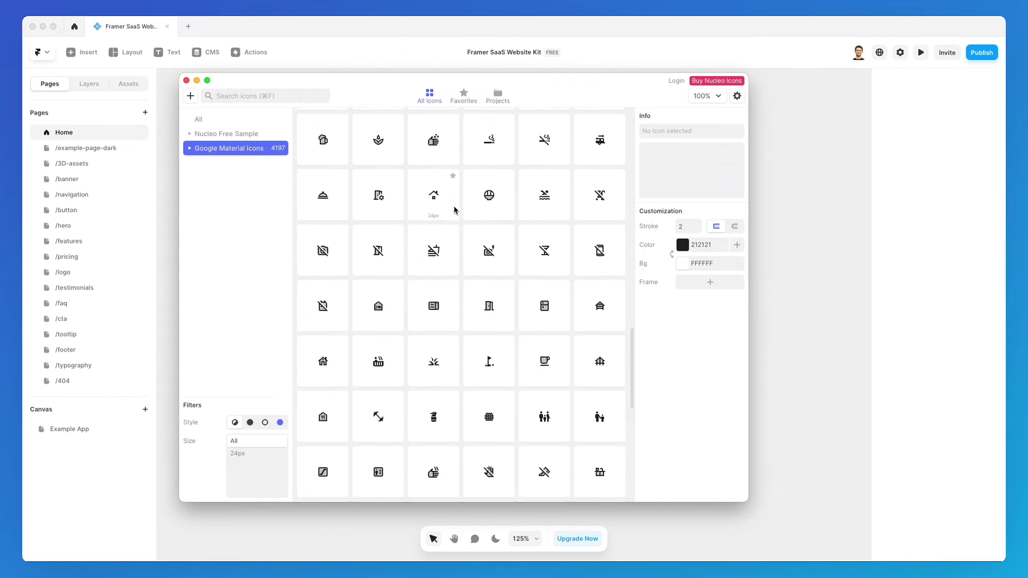
{"action": "scroll", "coordinate": [463, 217], "scroll_direction": "down", "scroll_amount": 10}
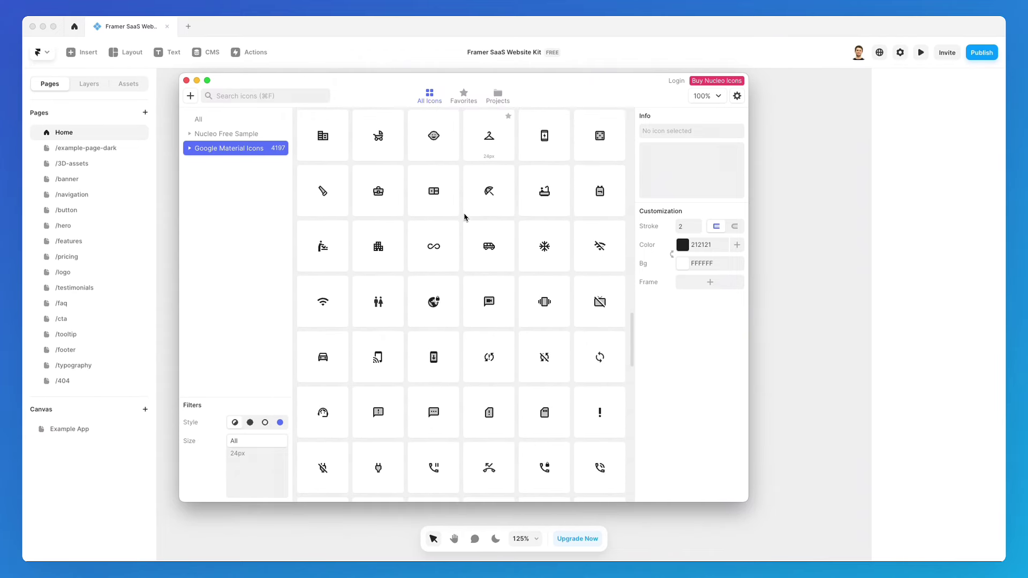
{"action": "scroll", "coordinate": [464, 217], "scroll_direction": "down", "scroll_amount": 5}
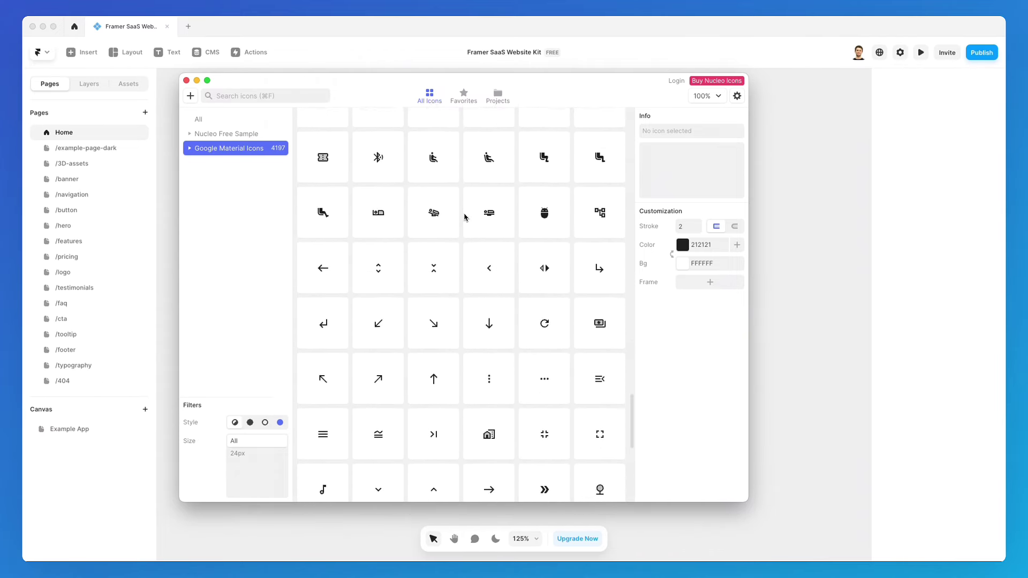
Search the Google Material Icons for "arrow", widen the Nucleo window and enlarge the icon previews to 125%
{"action": "left_click", "coordinate": [272, 99]}
{"action": "type", "text": "arrow"}
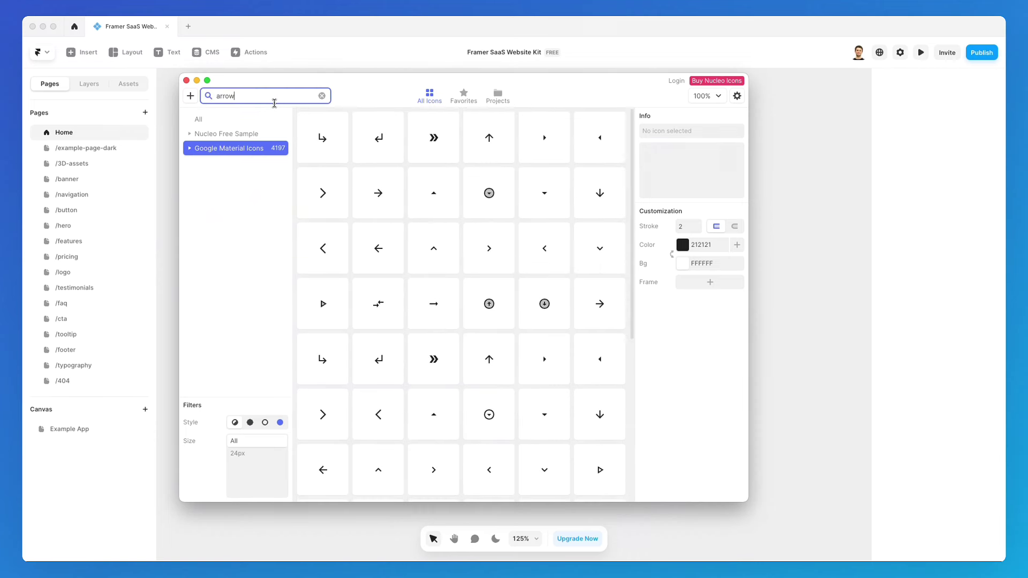
{"action": "scroll", "coordinate": [418, 195], "scroll_direction": "down", "scroll_amount": 2}
{"action": "scroll", "coordinate": [416, 202], "scroll_direction": "down", "scroll_amount": 5}
{"action": "left_click_drag", "start_coordinate": [745, 80], "coordinate": [804, 78]}
{"action": "left_click", "coordinate": [767, 94]}
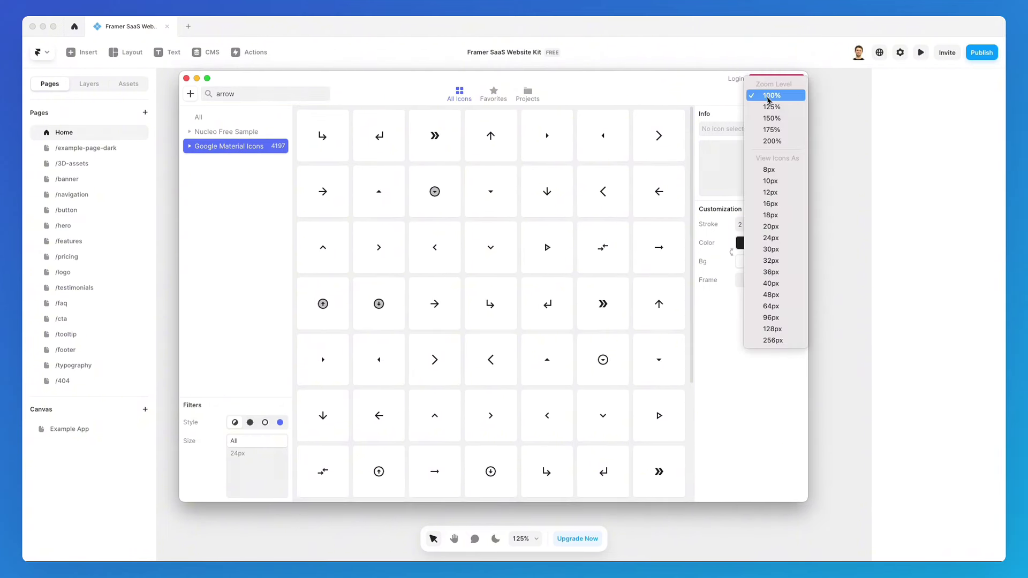
{"action": "left_click", "coordinate": [777, 112]}
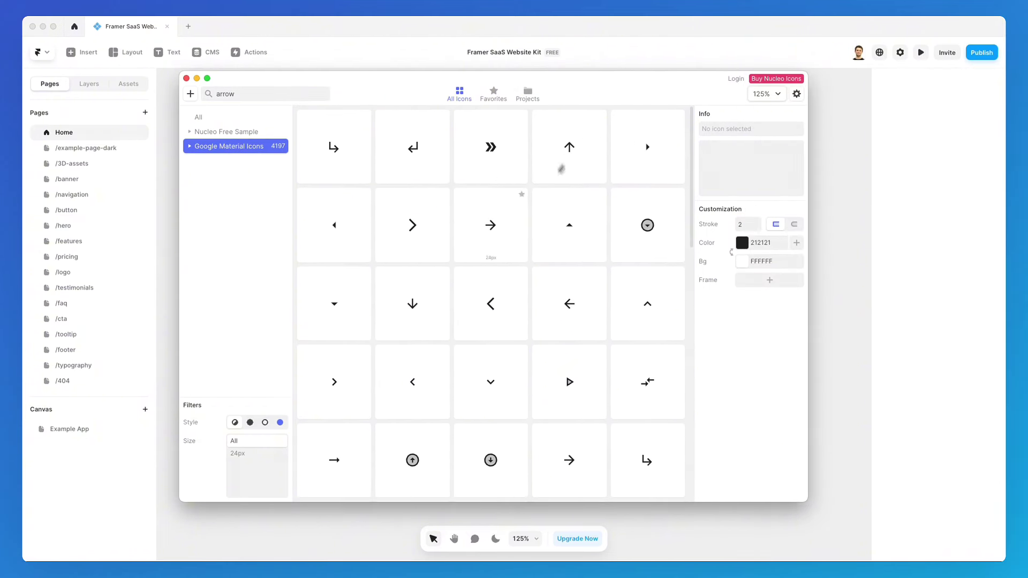
Place the right-pointing chevron icon from the Nucleo results on the Framer canvas, between the Humaaans and Hero graphics
{"action": "left_click_drag", "start_coordinate": [413, 224], "coordinate": [839, 200]}
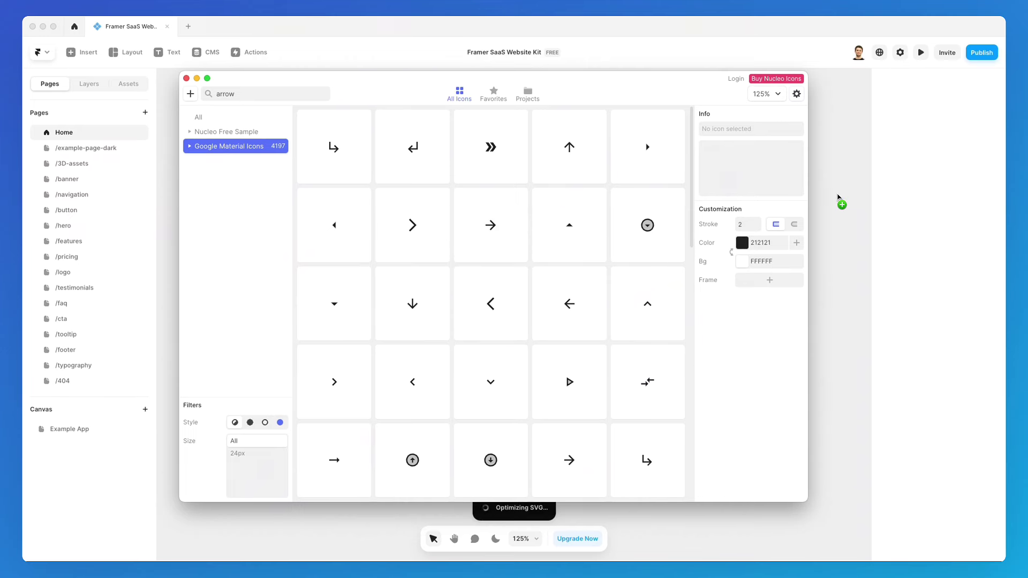
{"action": "key", "text": "Escape"}
{"action": "scroll", "coordinate": [832, 179], "scroll_direction": "up", "scroll_amount": 5}
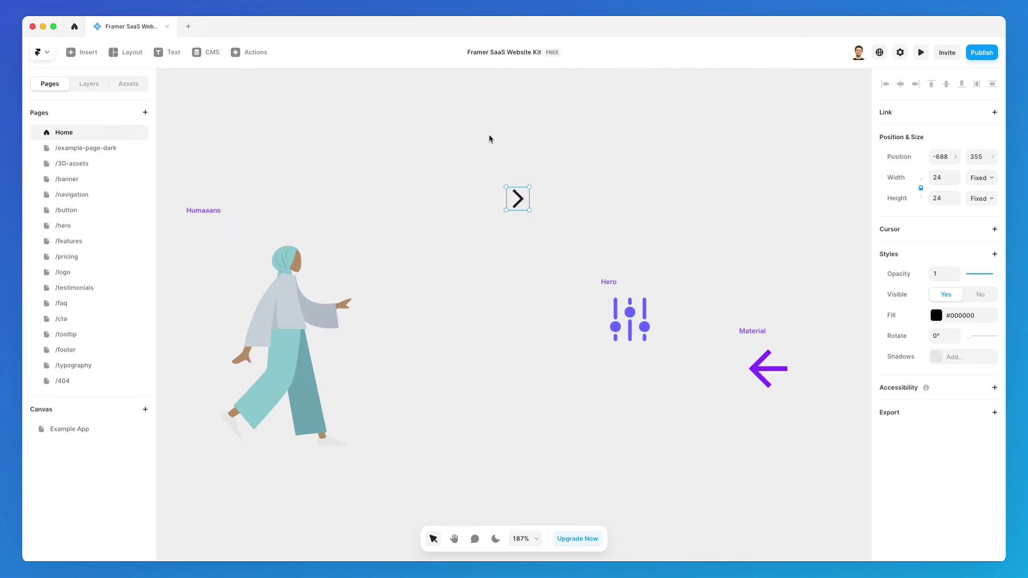
Try changing the placed chevron icon's fill to #5500FF, undo the change and deselect the icon
{"action": "left_click", "coordinate": [938, 316]}
{"action": "type", "text": "#5500FF"}
{"action": "key", "text": "Return"}
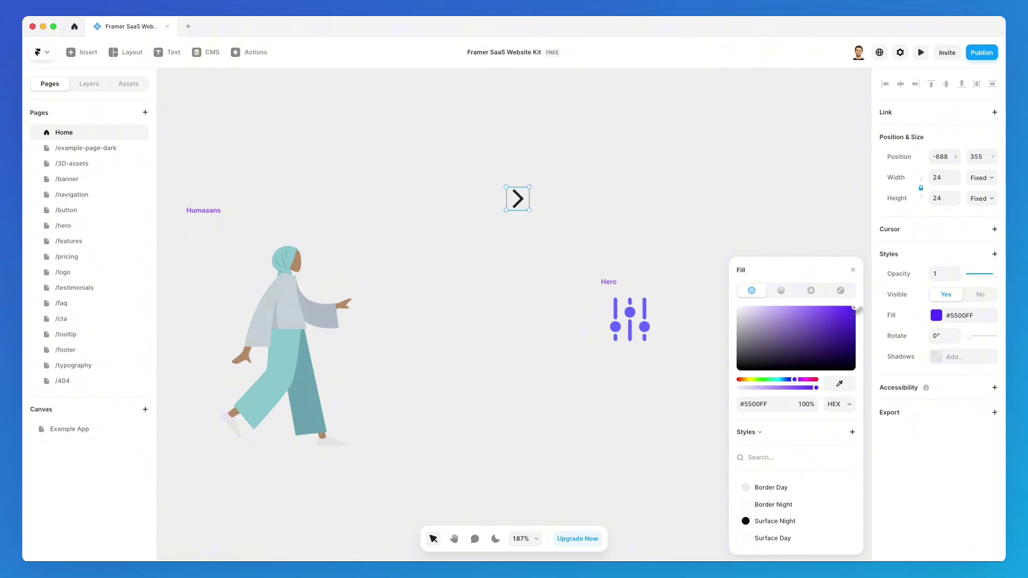
{"action": "left_click", "coordinate": [878, 290]}
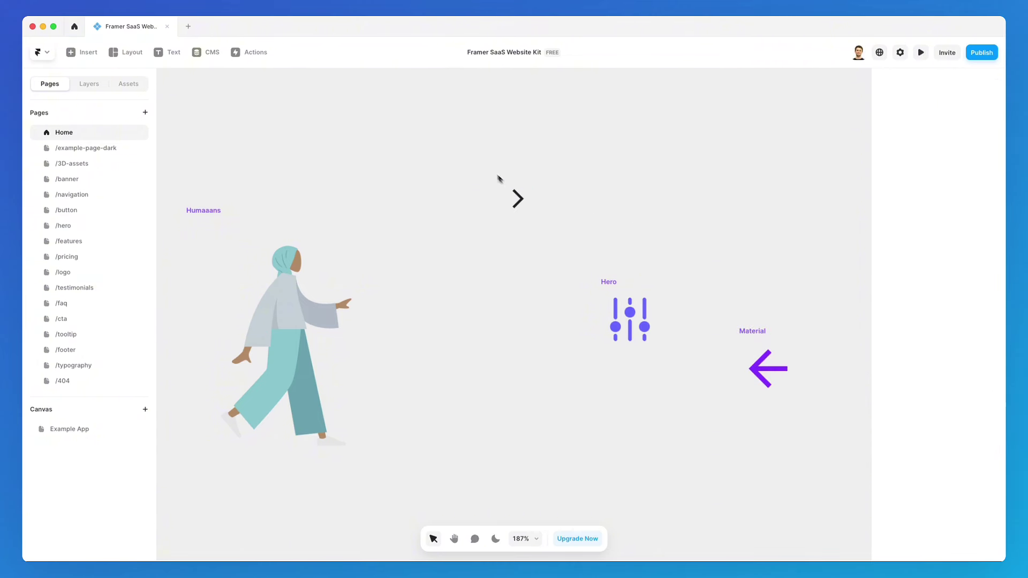
{"action": "key", "text": "ctrl+z"}
{"action": "left_click", "coordinate": [460, 162]}
Return to the Home page's breakpoints, look over the commands offered under Actions, and dismiss the list
{"action": "scroll", "coordinate": [474, 163], "scroll_direction": "left", "scroll_amount": 1}
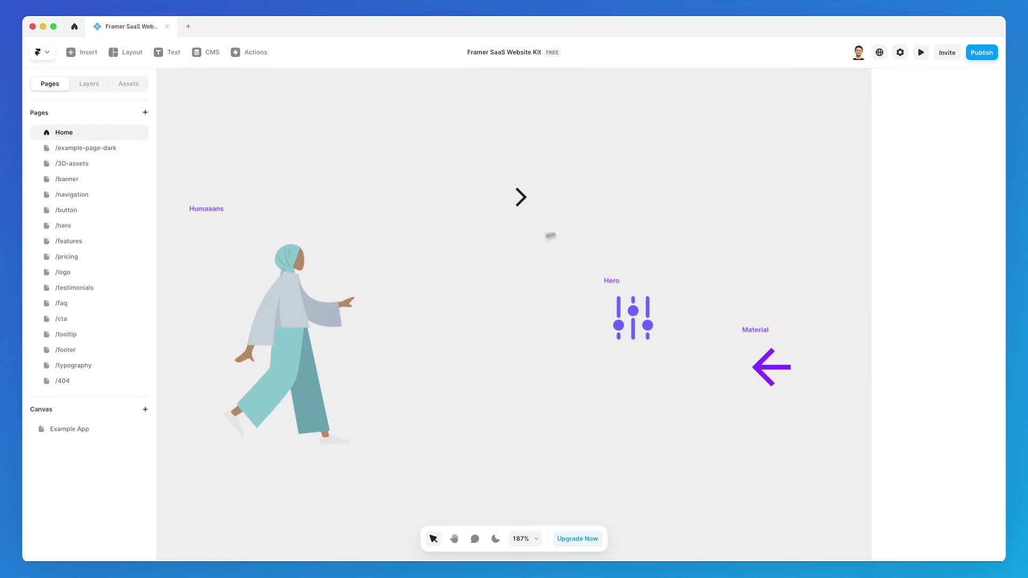
{"action": "scroll", "coordinate": [509, 181], "scroll_direction": "down", "scroll_amount": 5}
{"action": "scroll", "coordinate": [509, 181], "scroll_direction": "down", "scroll_amount": 1}
{"action": "scroll", "coordinate": [508, 181], "scroll_direction": "left", "scroll_amount": 5}
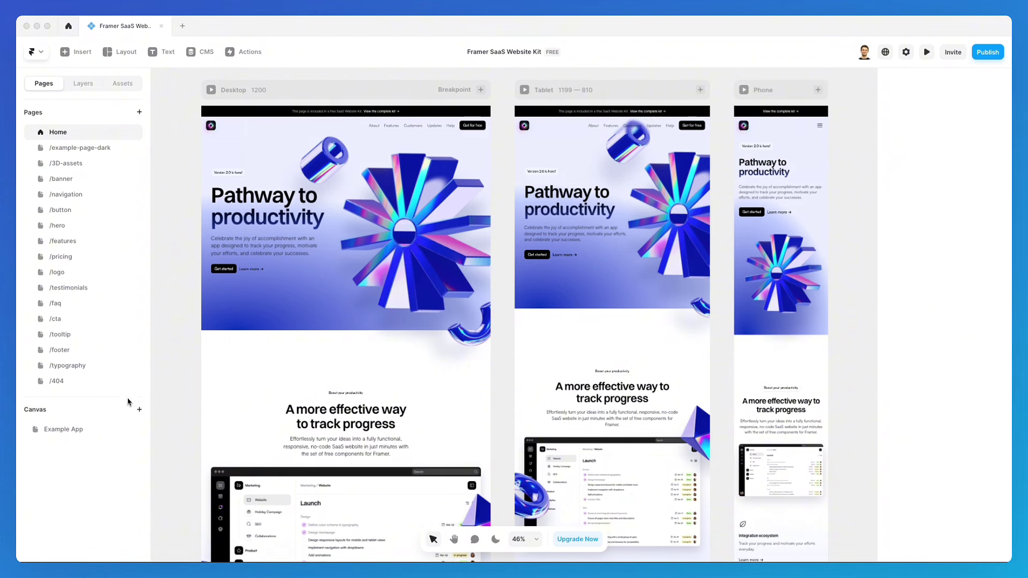
{"action": "left_click", "coordinate": [249, 54]}
{"action": "left_click", "coordinate": [248, 54]}
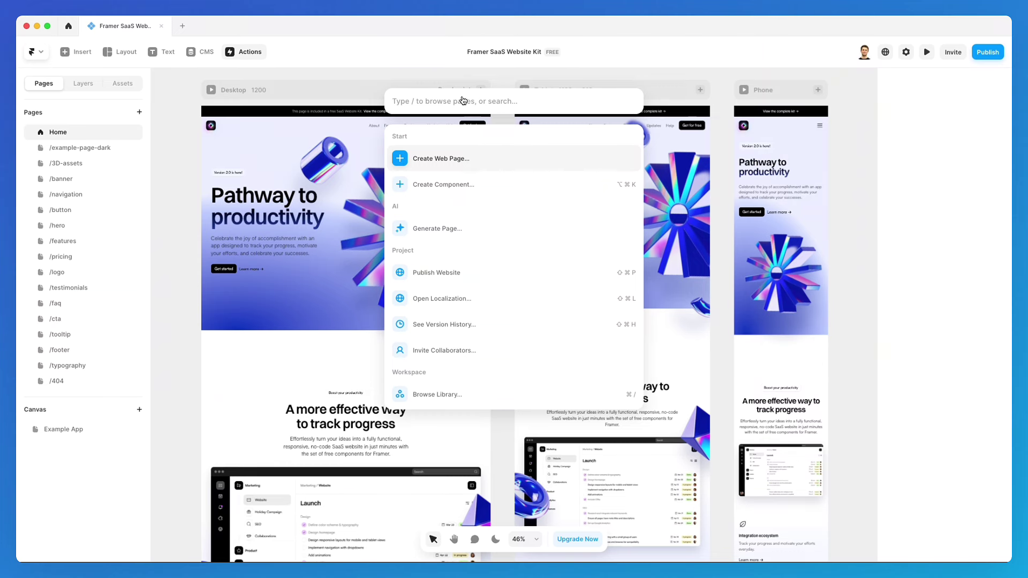
{"action": "key", "text": "Escape"}
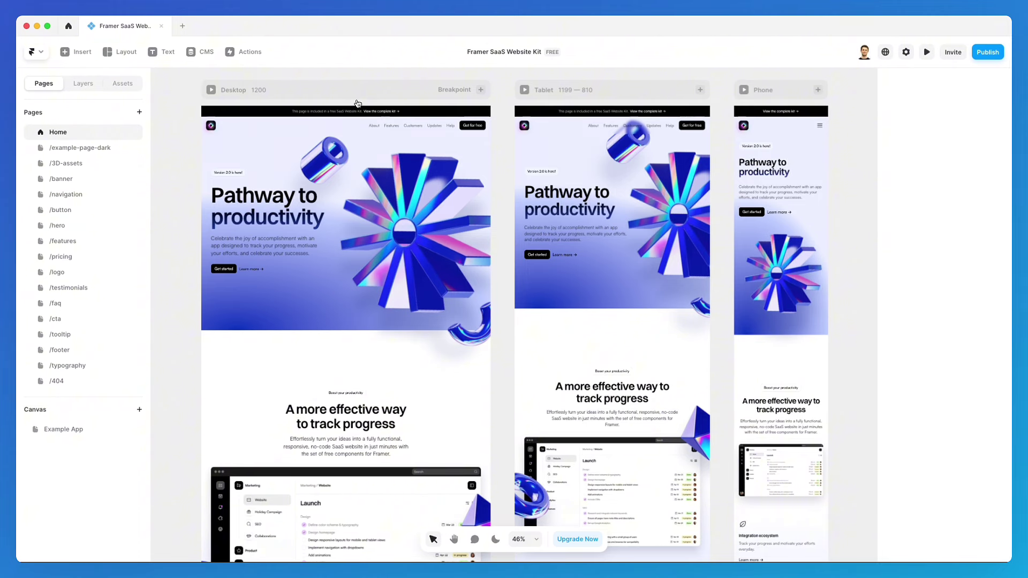
Create a new web page through Actions and keep the suggested name /page
{"action": "key", "text": "super+k"}
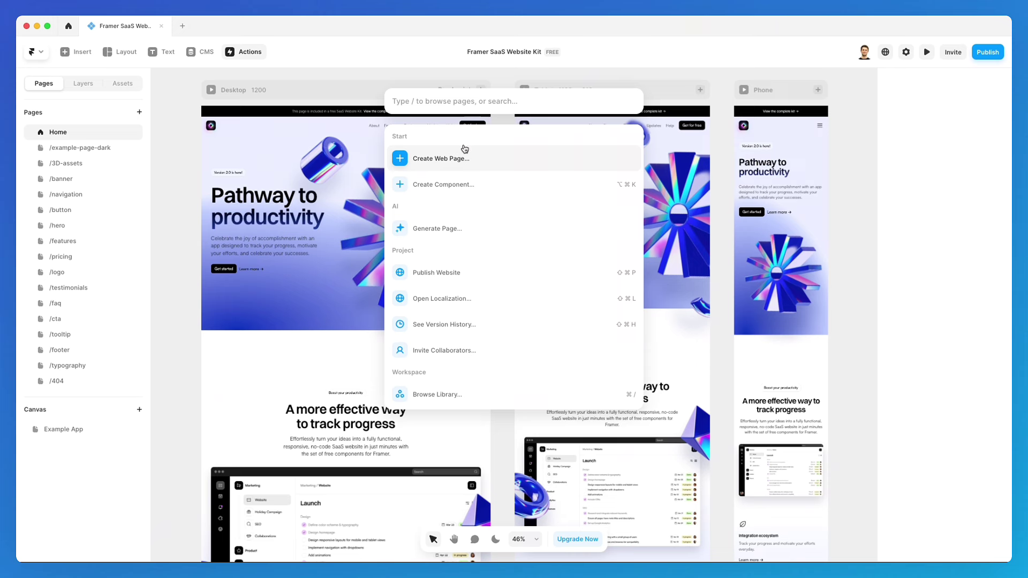
{"action": "left_click", "coordinate": [489, 160]}
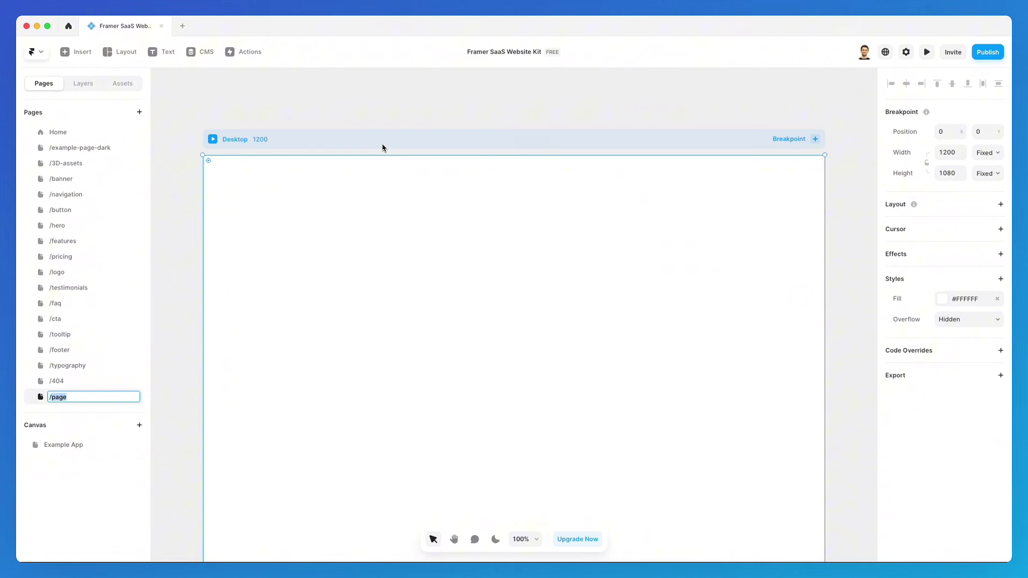
{"action": "left_click", "coordinate": [298, 126]}
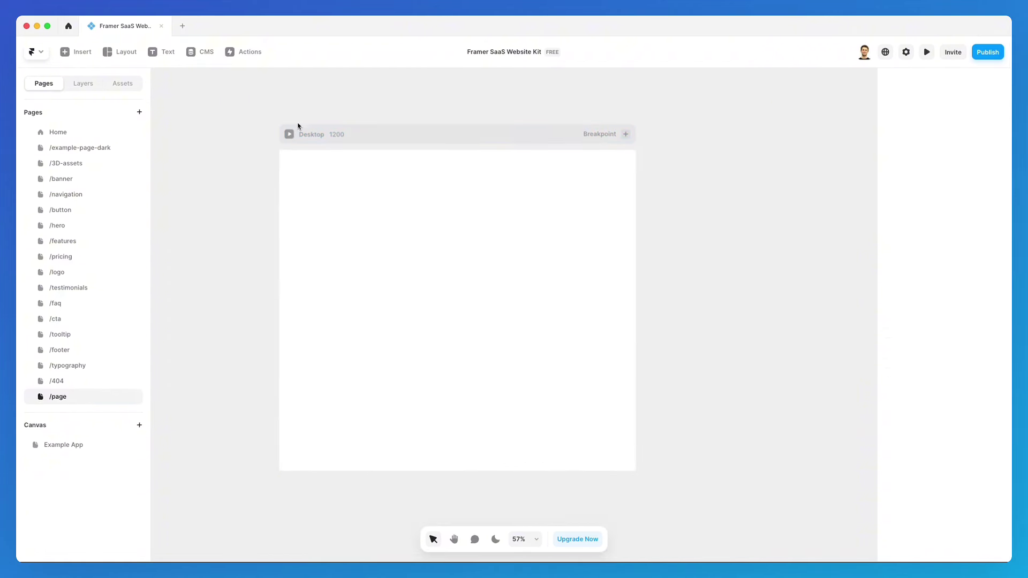
Create a new component named "Example" through Actions and deselect its primary variant
{"action": "key", "text": "super+k"}
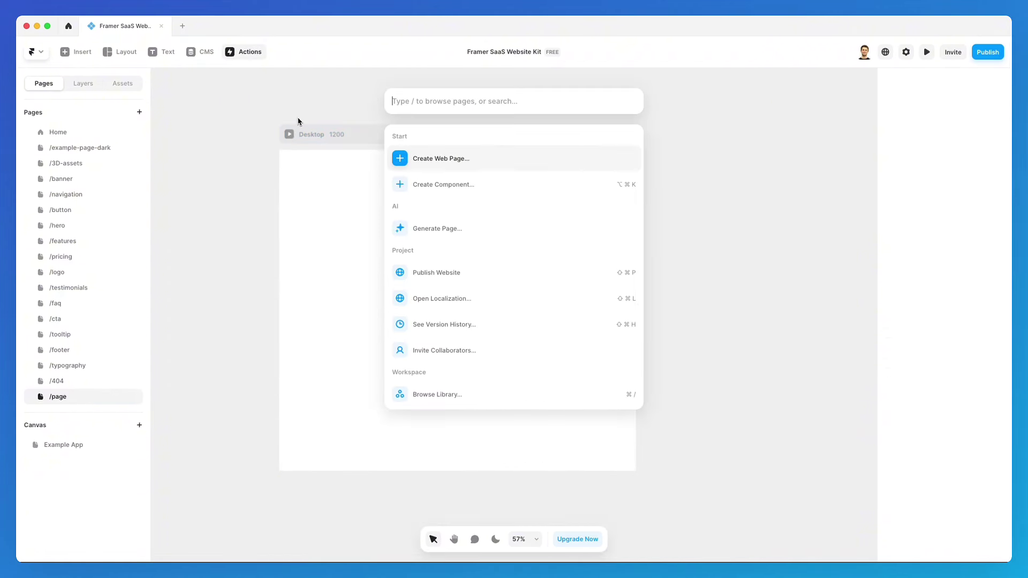
{"action": "left_click", "coordinate": [471, 186]}
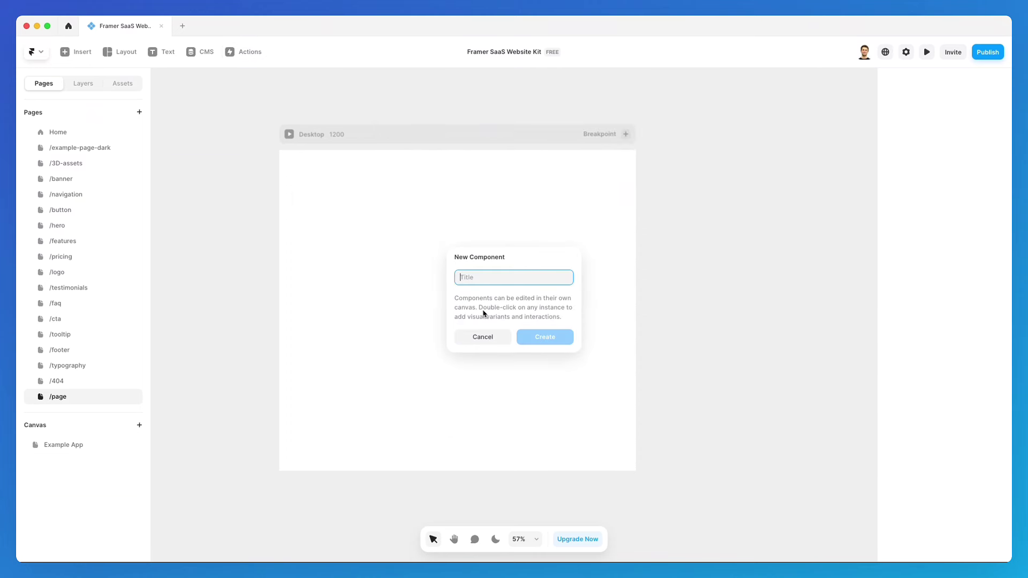
{"action": "type", "text": "Example"}
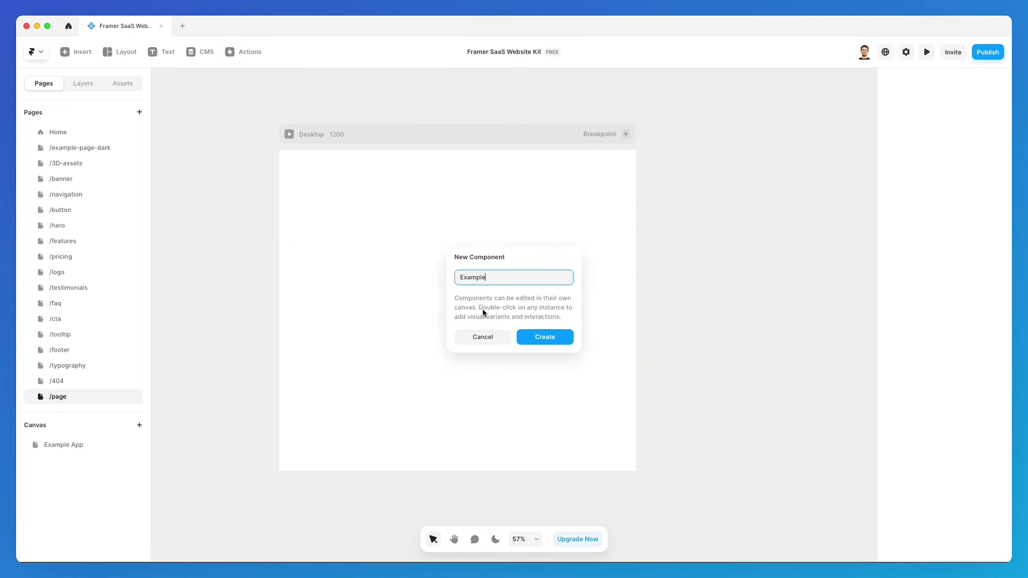
{"action": "key", "text": "Return"}
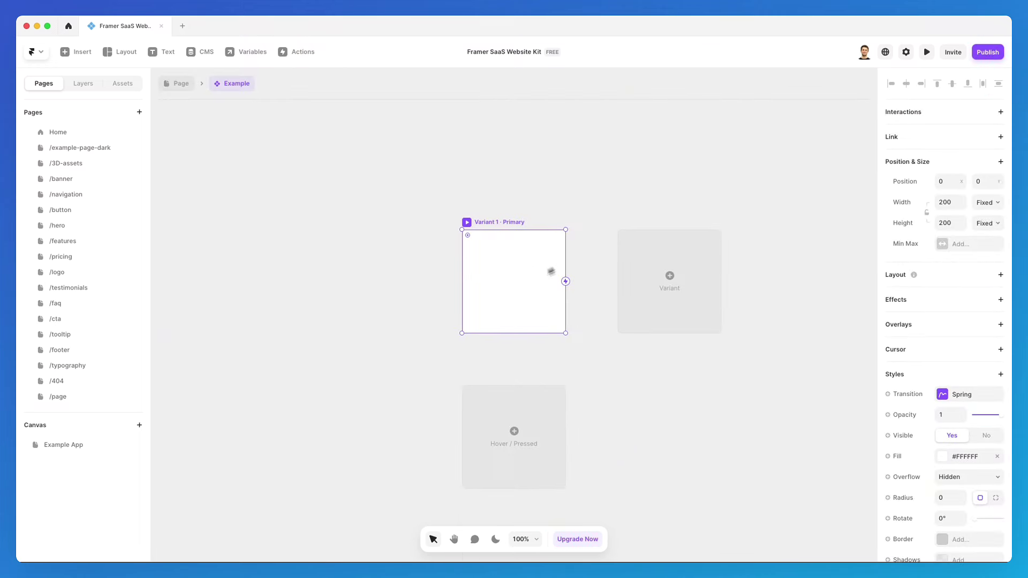
{"action": "left_click", "coordinate": [345, 173]}
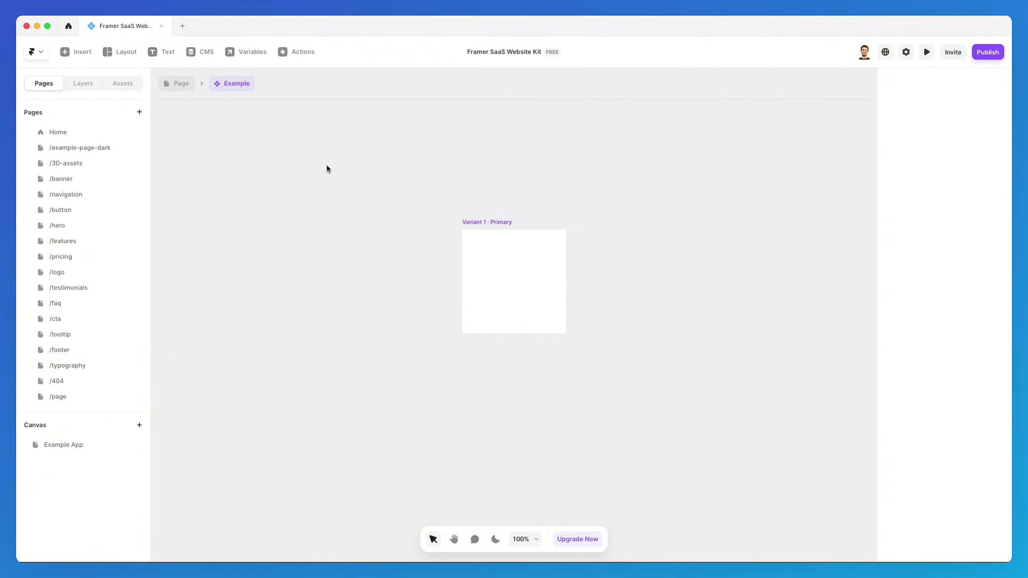
Leave the Example component by searching Actions for "home" and going to the Home page
{"action": "key", "text": "super+k"}
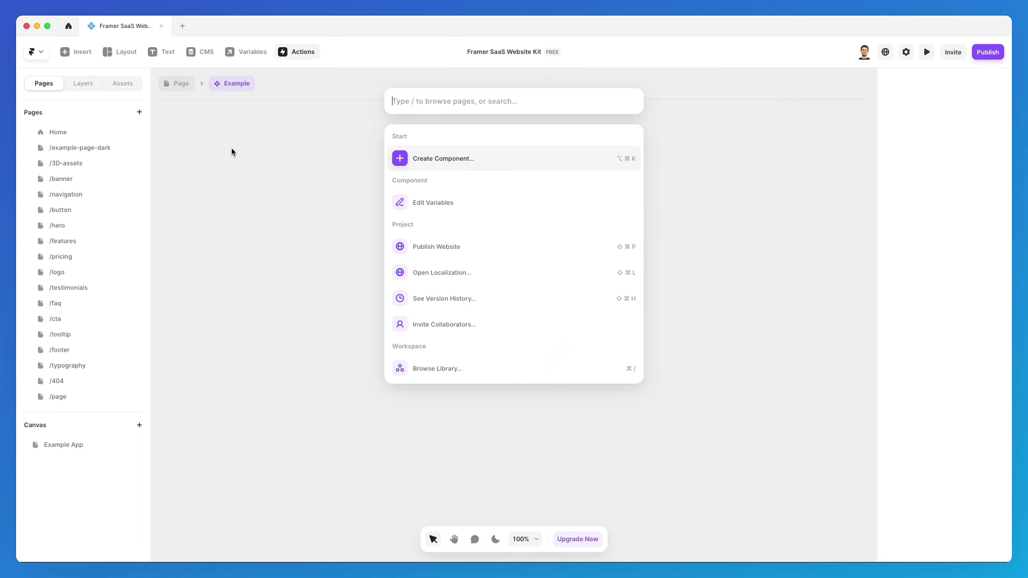
{"action": "type", "text": "home"}
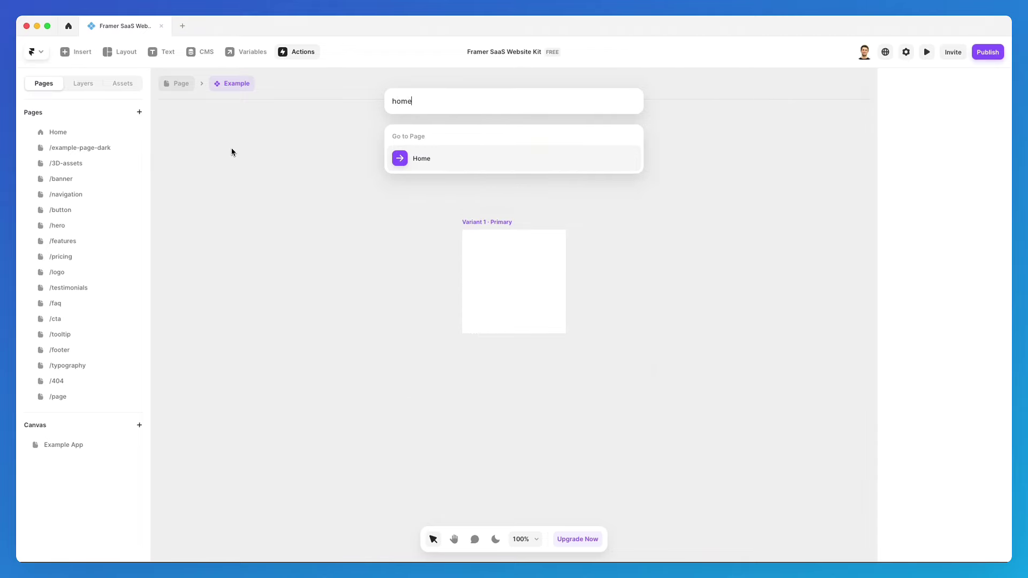
{"action": "key", "text": "Return"}
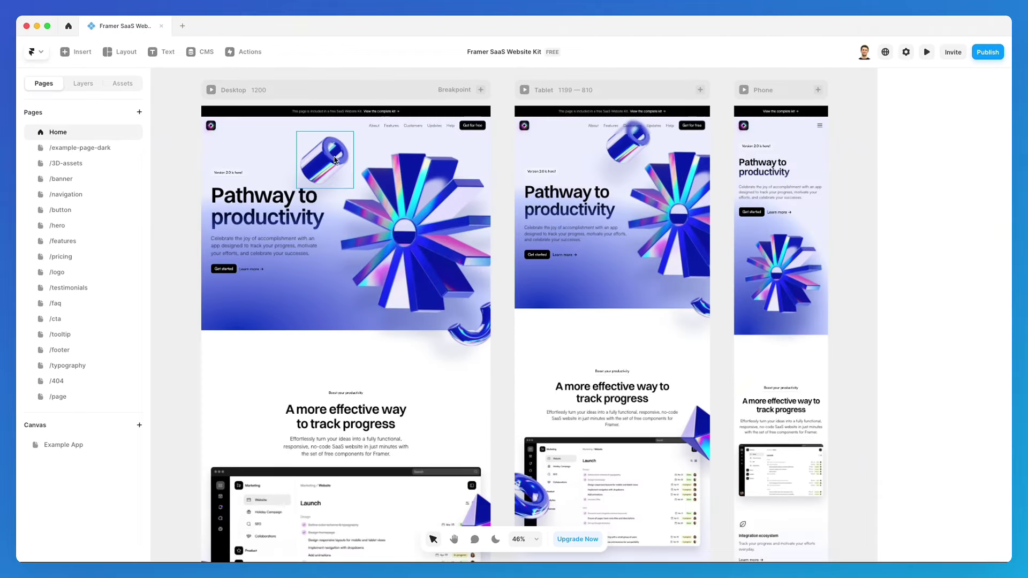
Search Actions for "prici" and jump to the /pricing page
{"action": "key", "text": "super+k"}
{"action": "type", "text": "prici"}
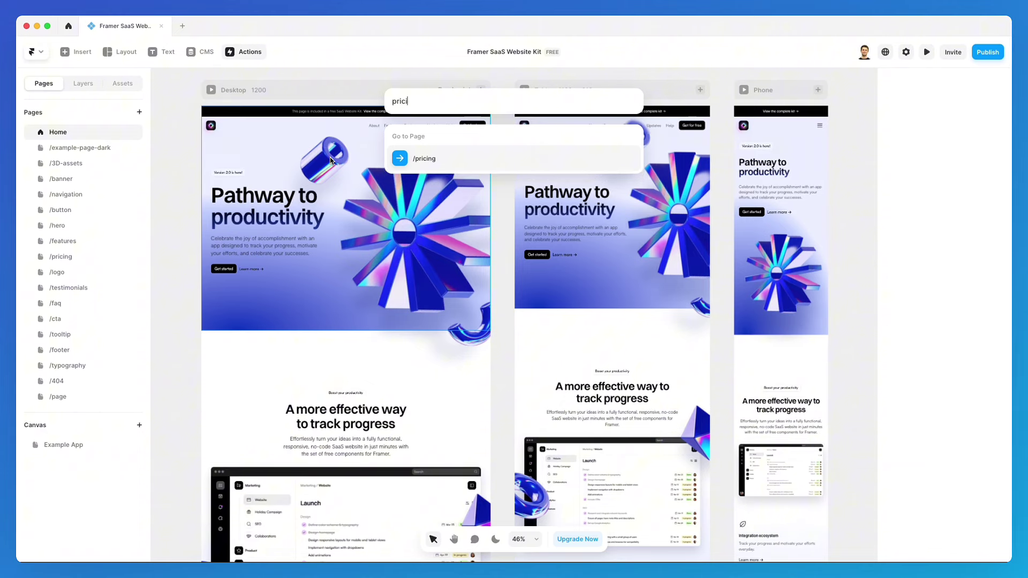
{"action": "key", "text": "Return"}
{"action": "key", "text": "Escape"}
Jump from /pricing back to Home using the Actions search, and reopen Actions to review its project commands
{"action": "key", "text": "super+k"}
{"action": "type", "text": "hom"}
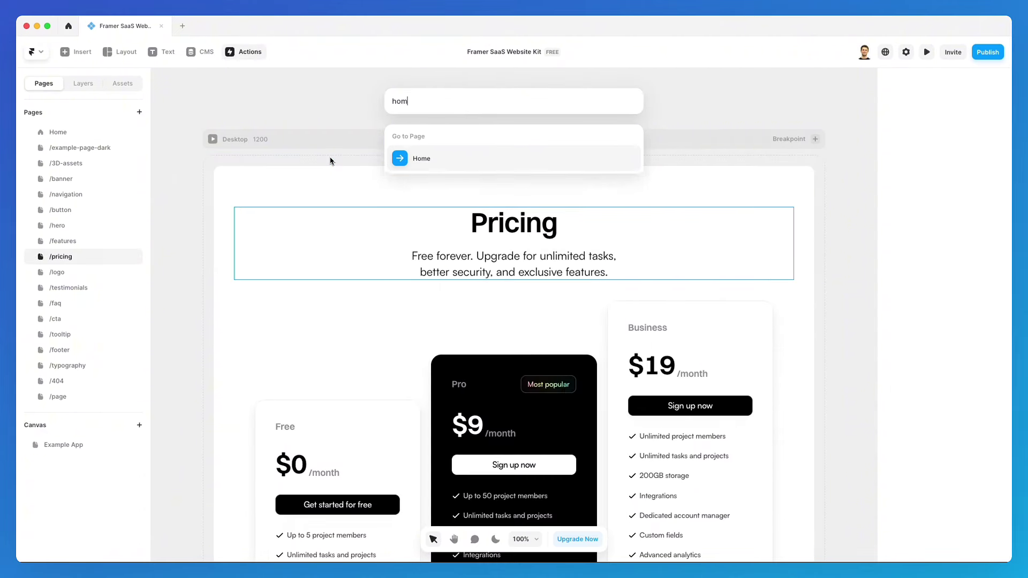
{"action": "key", "text": "Return"}
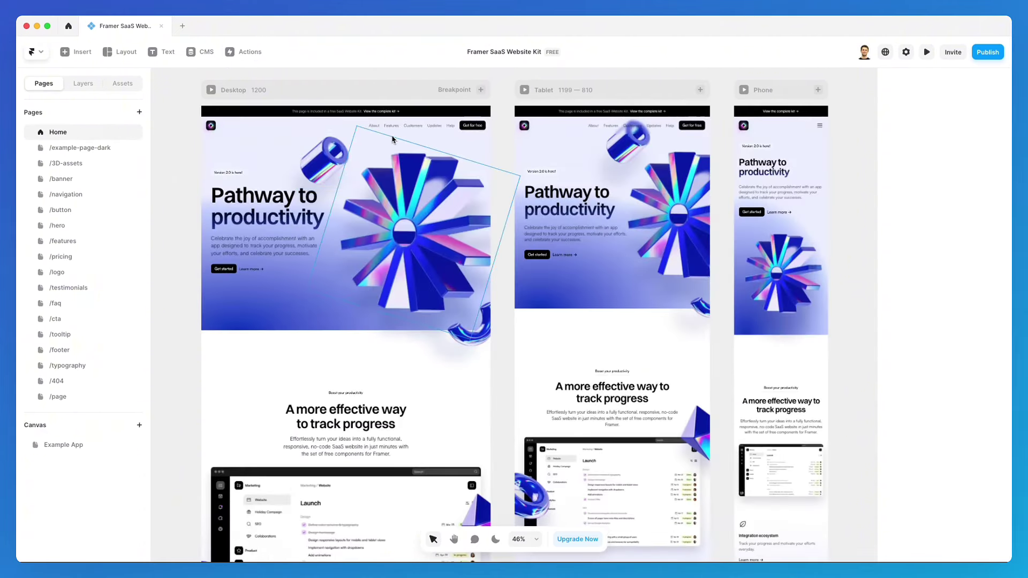
{"action": "key", "text": "super+k"}
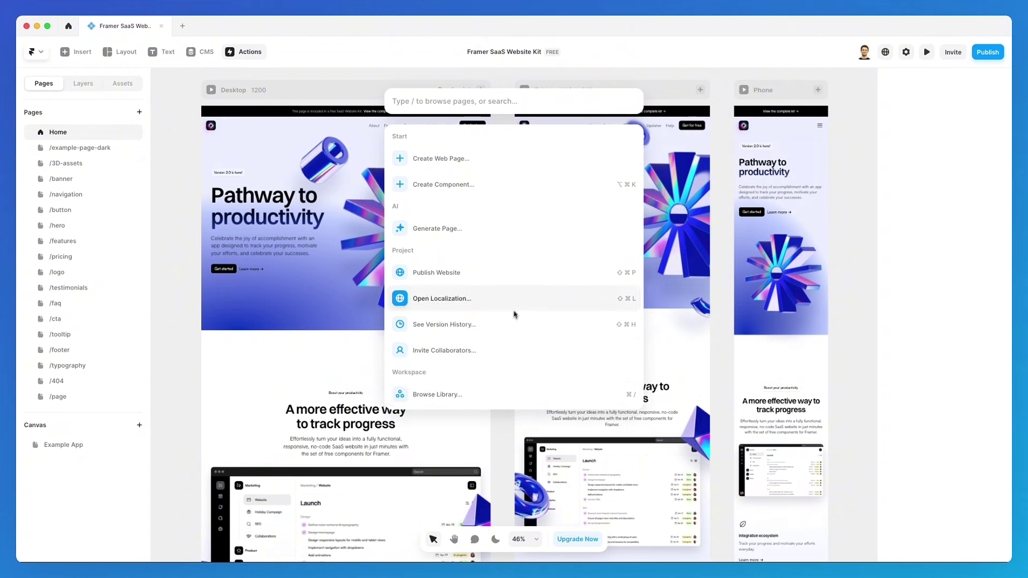
Close the Actions menu, publish the Hirevision template site, and open its custom domain settings
{"action": "left_click", "coordinate": [662, 171]}
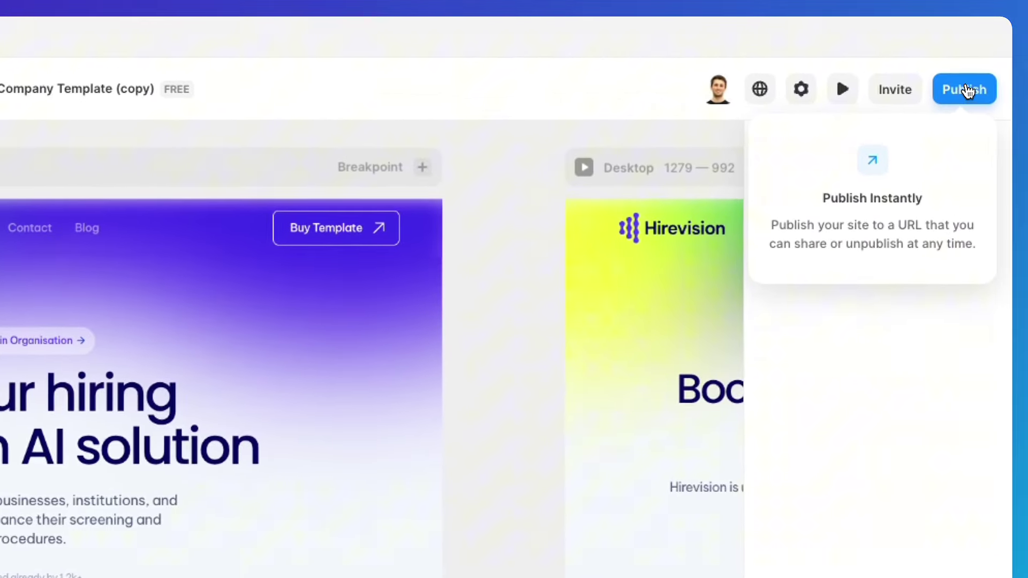
{"action": "left_click", "coordinate": [967, 91]}
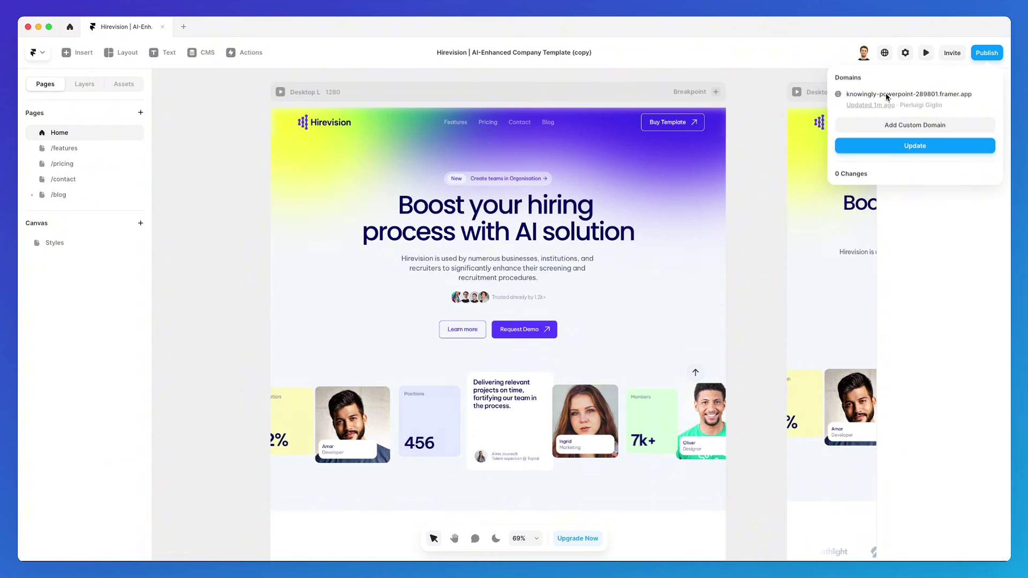
{"action": "left_click", "coordinate": [921, 125]}
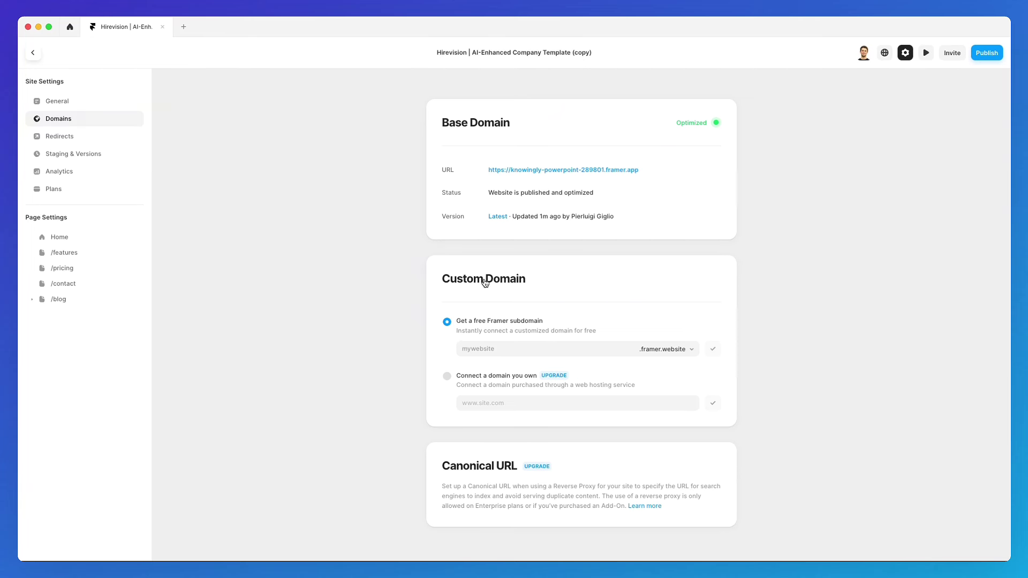
Connect the free subdomain my-site-33.framer.website and view the live site in the browser before returning to Framer
{"action": "left_click", "coordinate": [478, 349]}
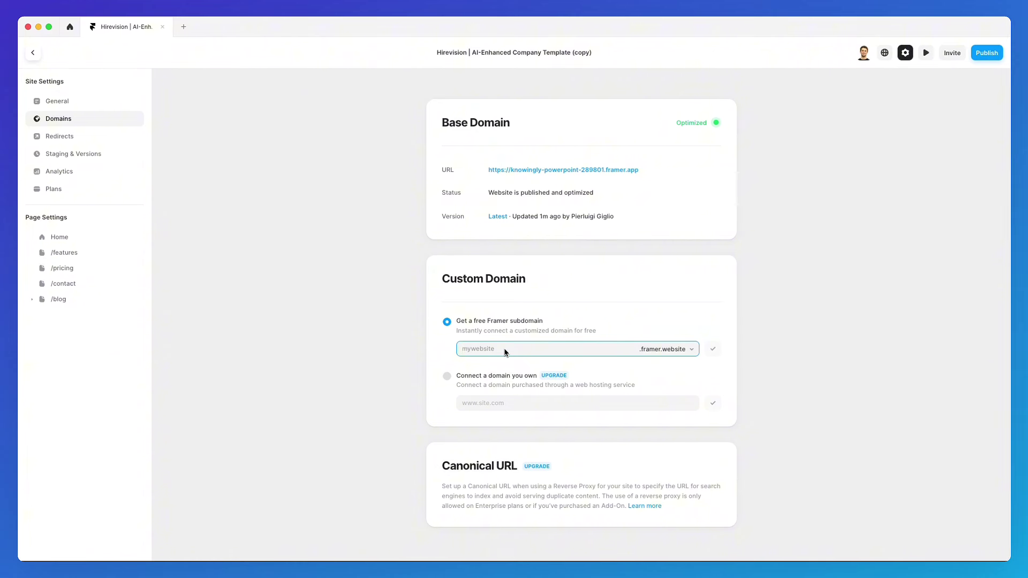
{"action": "type", "text": "my-site-33"}
{"action": "left_click", "coordinate": [713, 349]}
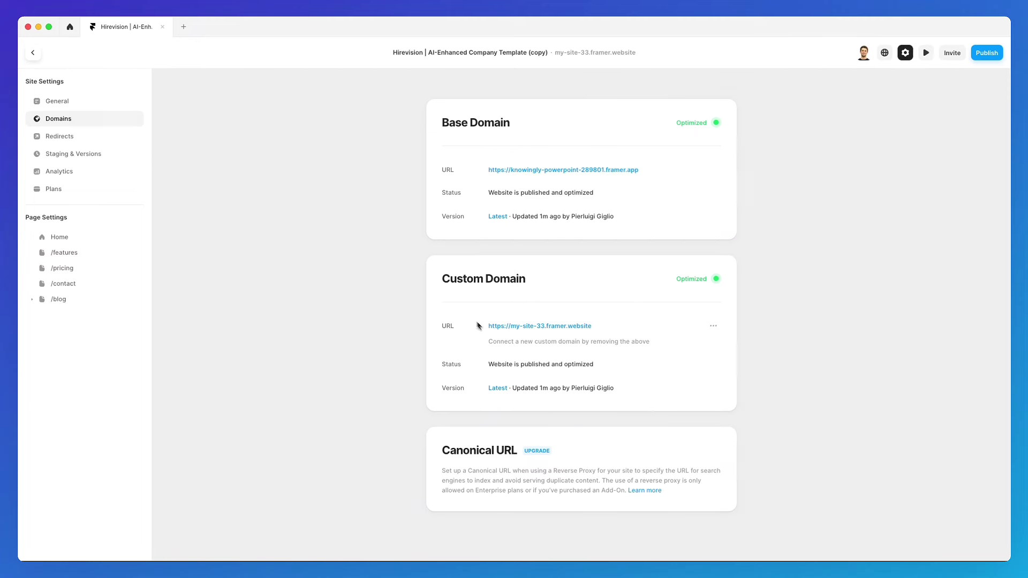
{"action": "left_click", "coordinate": [574, 328]}
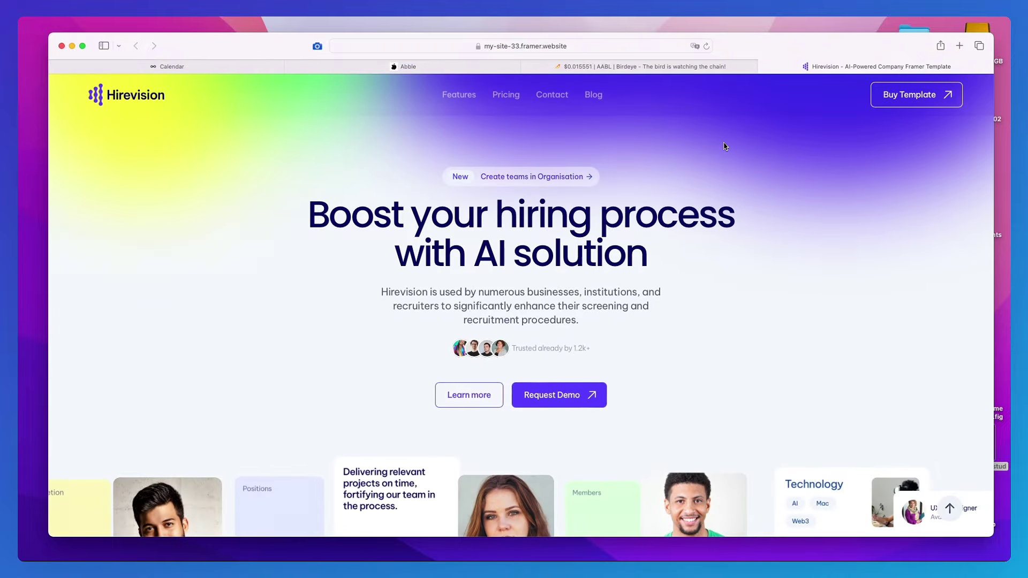
{"action": "key", "text": "super+Tab"}
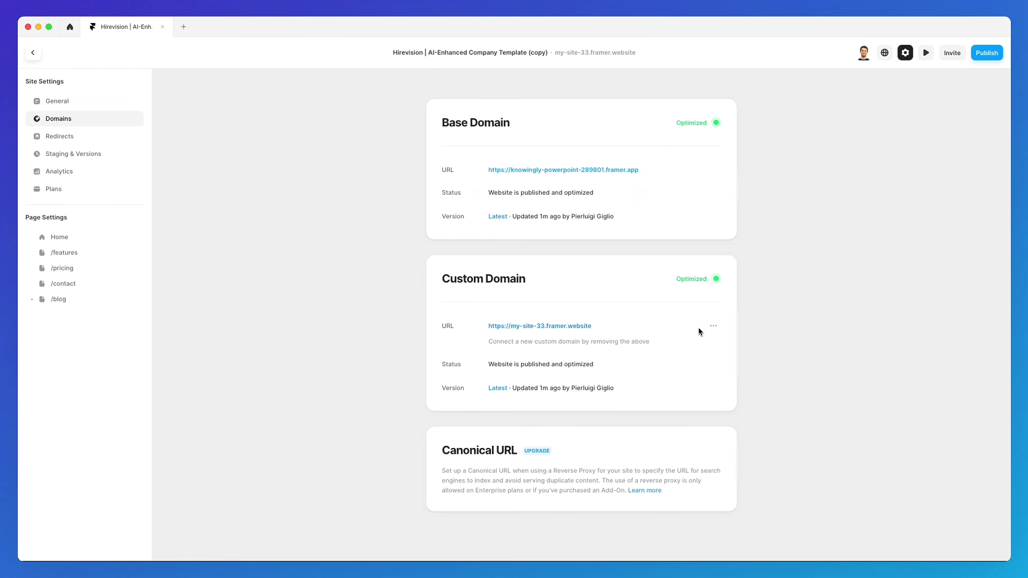
Remove the my-site-33.framer.website custom domain, and view then dismiss the upgrade offer for connecting an owned domain
{"action": "left_click", "coordinate": [713, 325]}
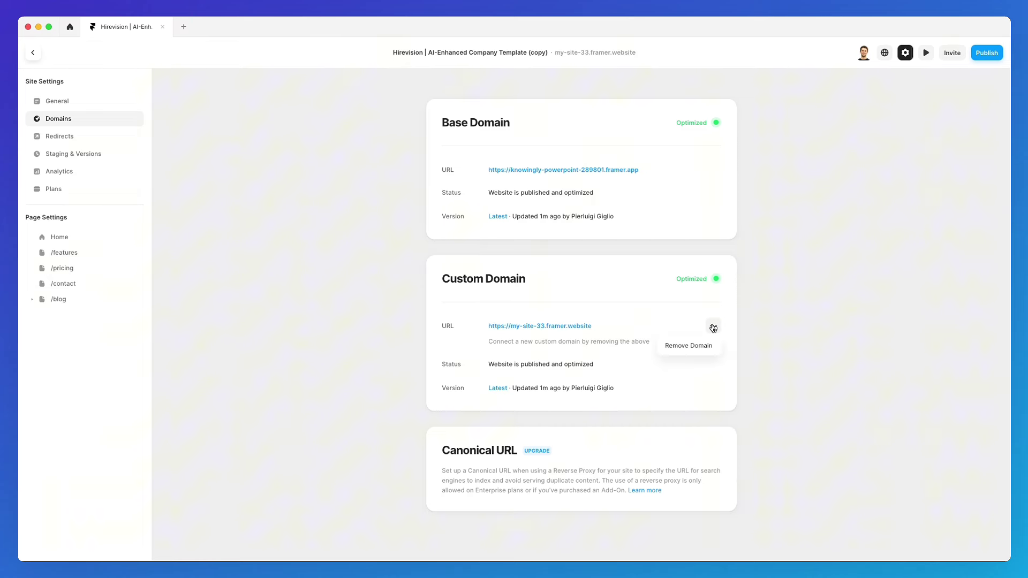
{"action": "left_click", "coordinate": [691, 345]}
{"action": "left_click", "coordinate": [551, 327]}
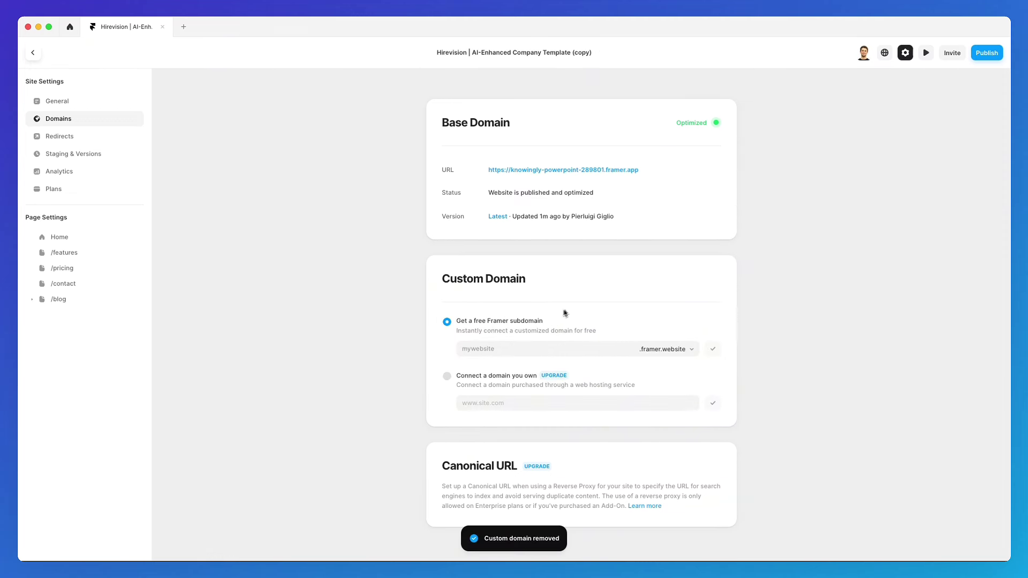
{"action": "left_click", "coordinate": [447, 378]}
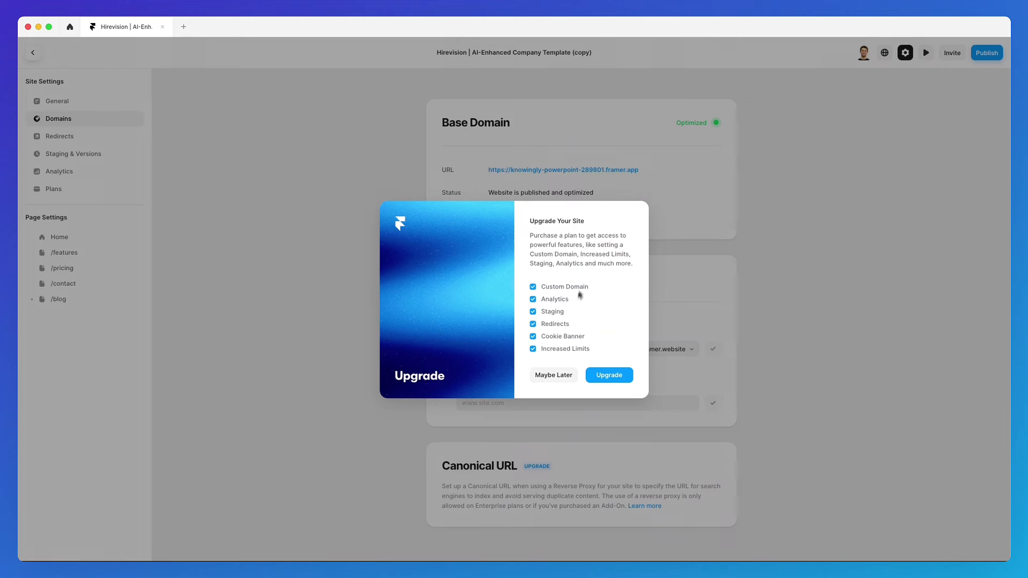
{"action": "left_click", "coordinate": [553, 376]}
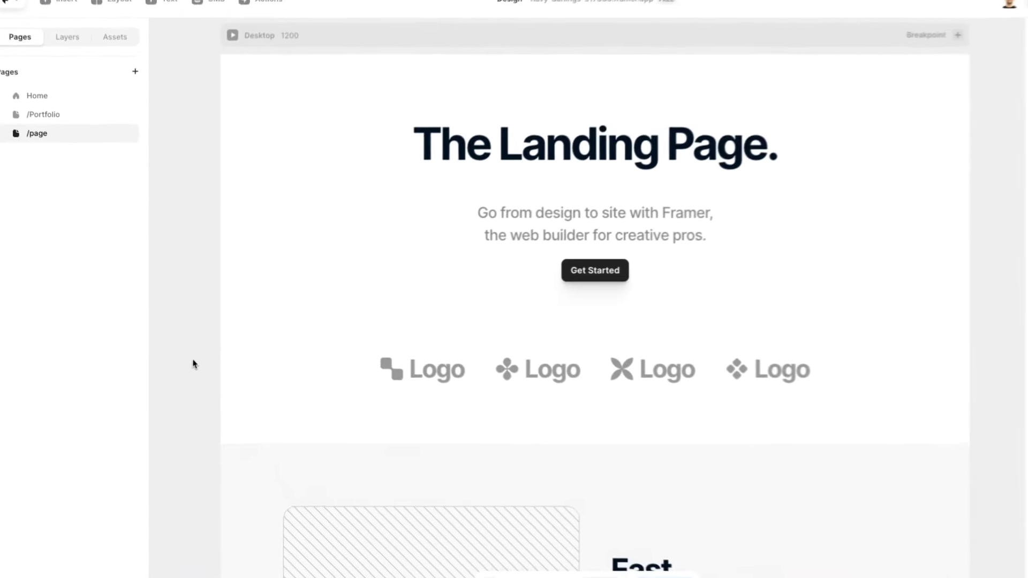
Add a PNG export setting to the Get Started button on /page and look through its format and scale options
{"action": "left_click", "coordinate": [603, 277]}
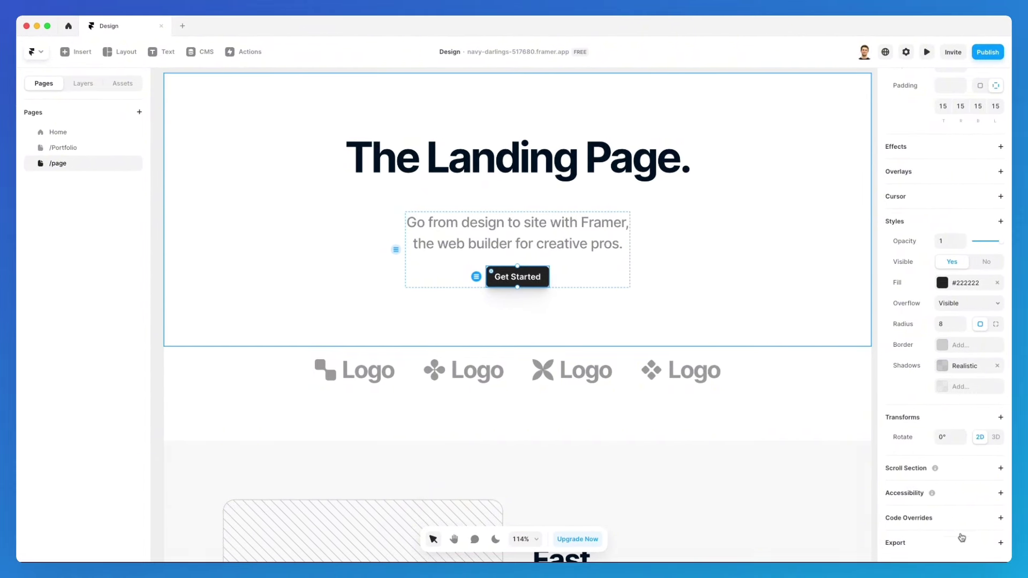
{"action": "left_click", "coordinate": [1001, 543]}
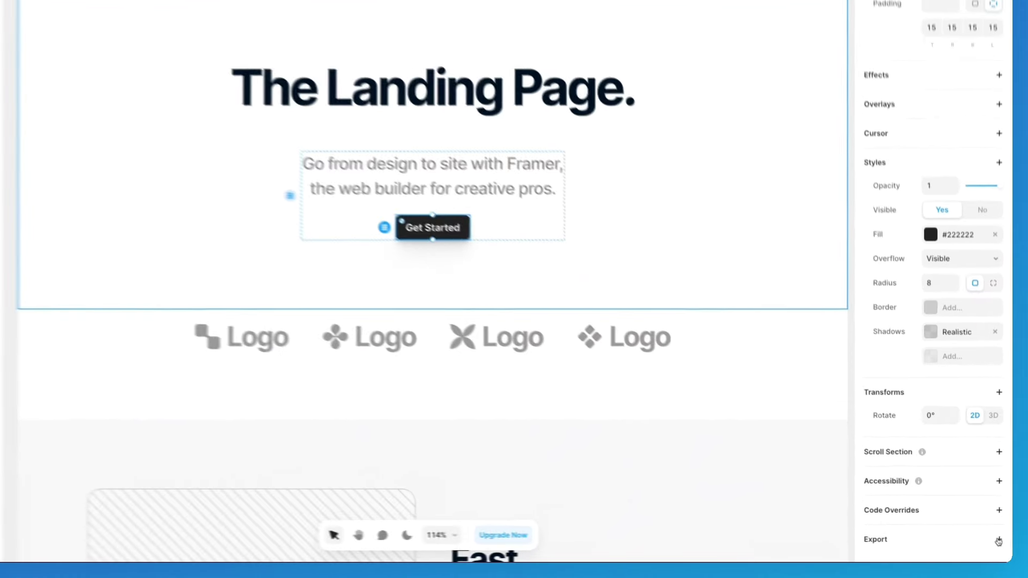
{"action": "scroll", "coordinate": [929, 515], "scroll_direction": "down", "scroll_amount": 2}
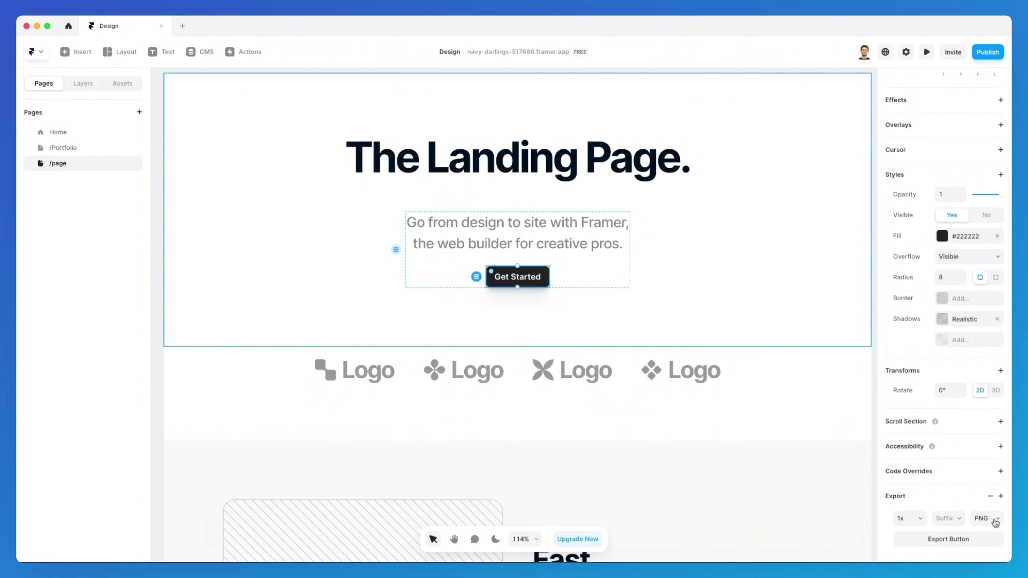
{"action": "left_click", "coordinate": [993, 521]}
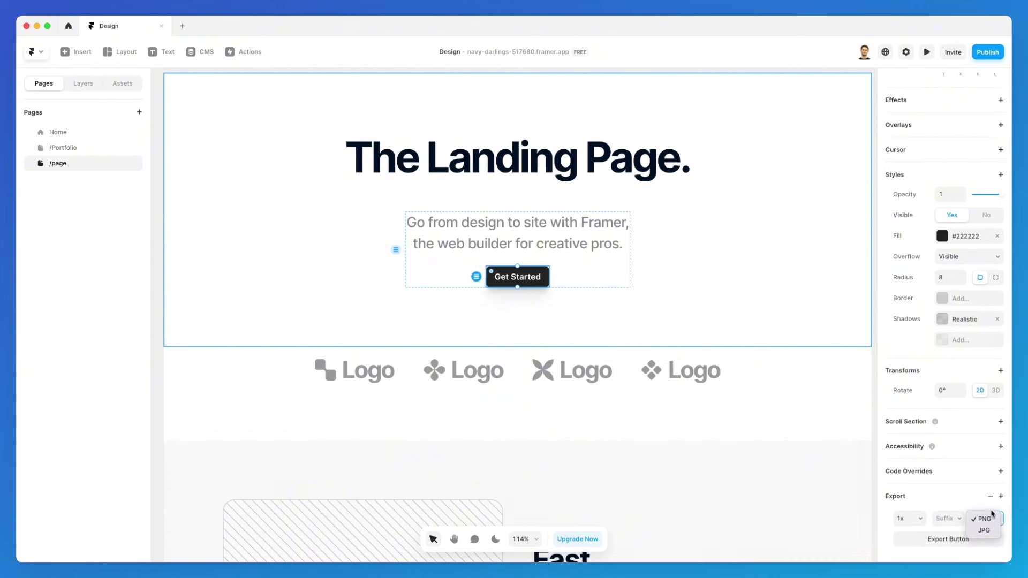
{"action": "left_click", "coordinate": [982, 507]}
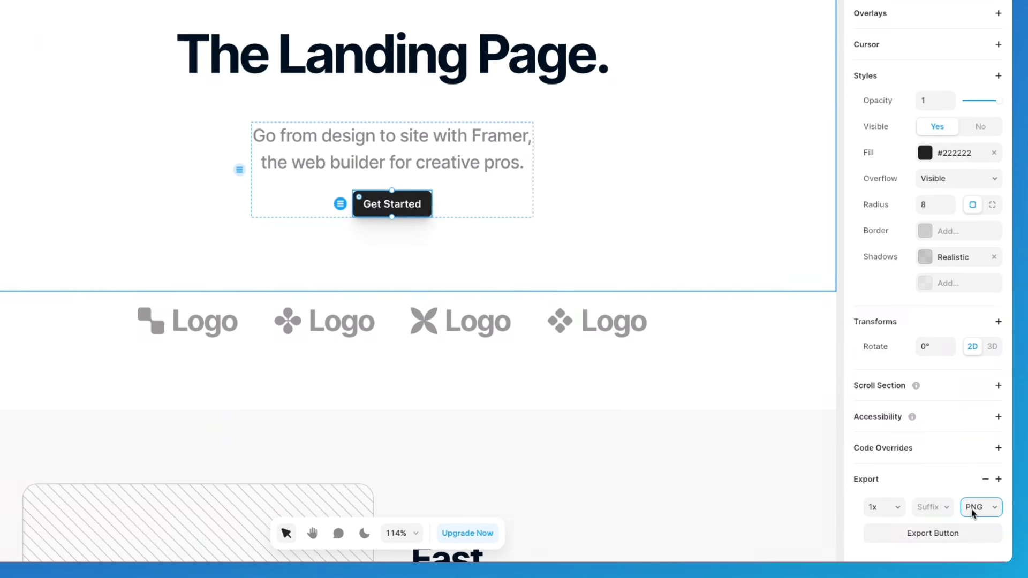
{"action": "left_click", "coordinate": [901, 509]}
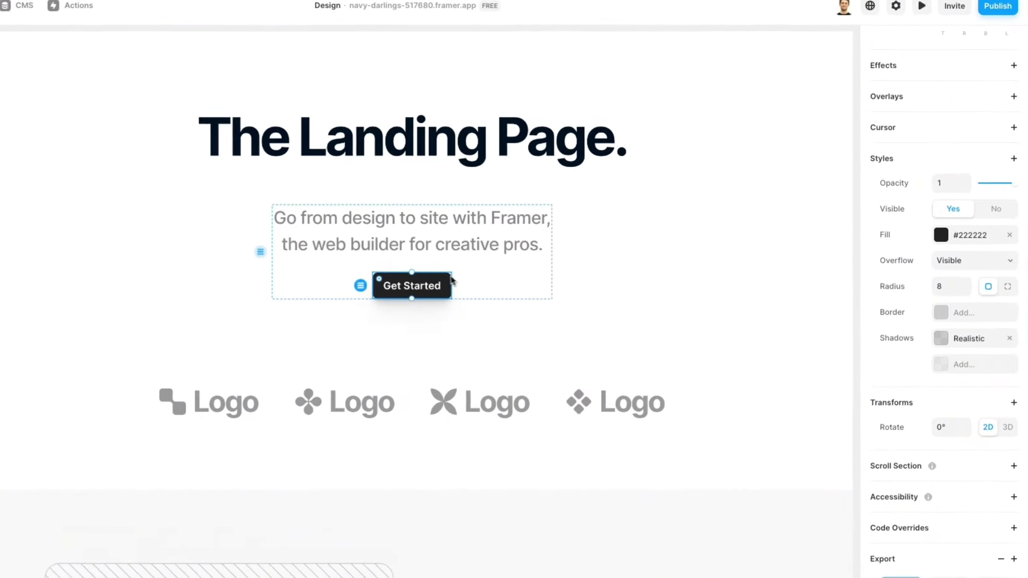
Change the Get Started button's width sizing from Fit Content to Fixed and open its export scale options
{"action": "scroll", "coordinate": [980, 237], "scroll_direction": "up", "scroll_amount": 10}
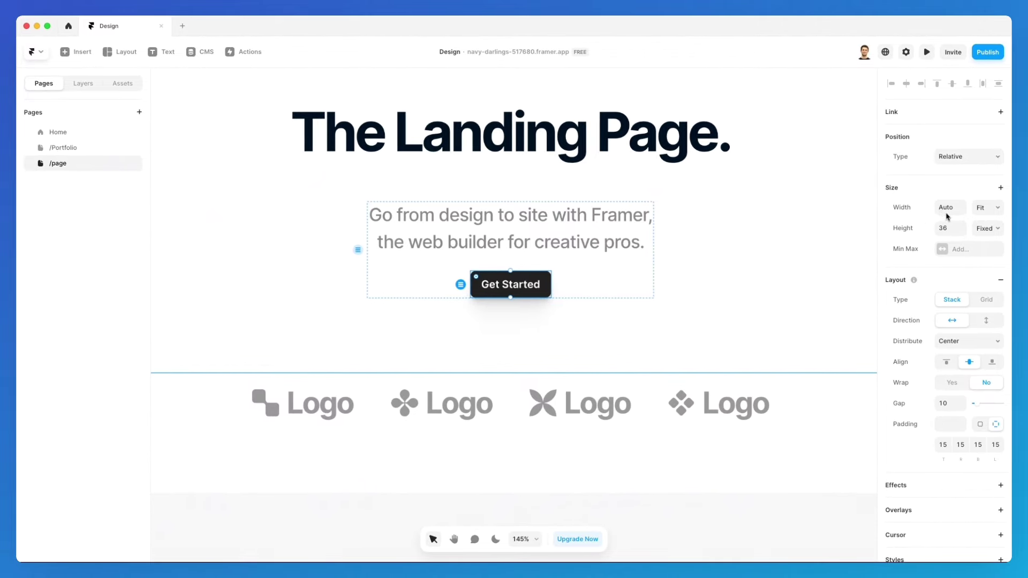
{"action": "left_click", "coordinate": [988, 207]}
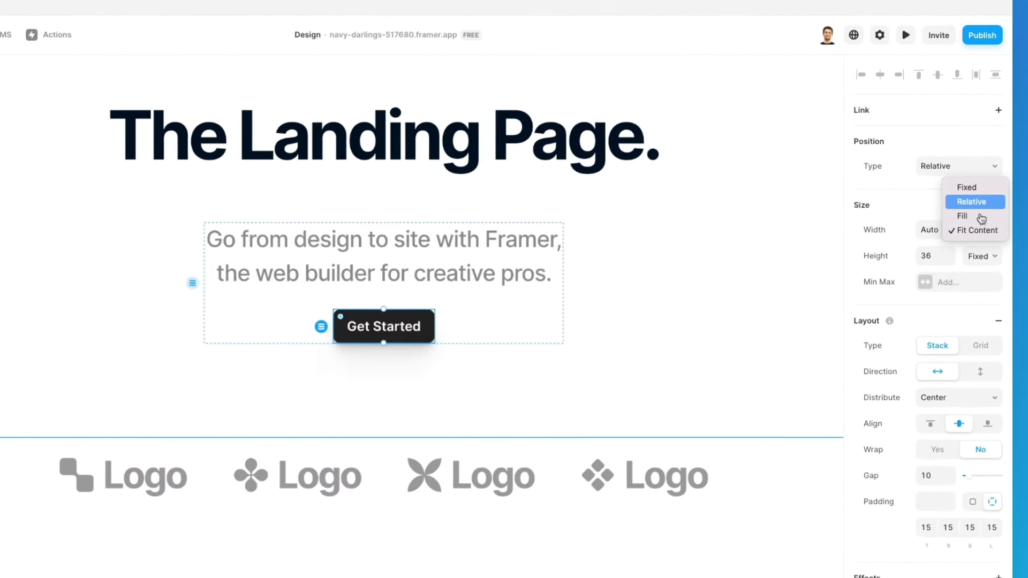
{"action": "left_click", "coordinate": [969, 188]}
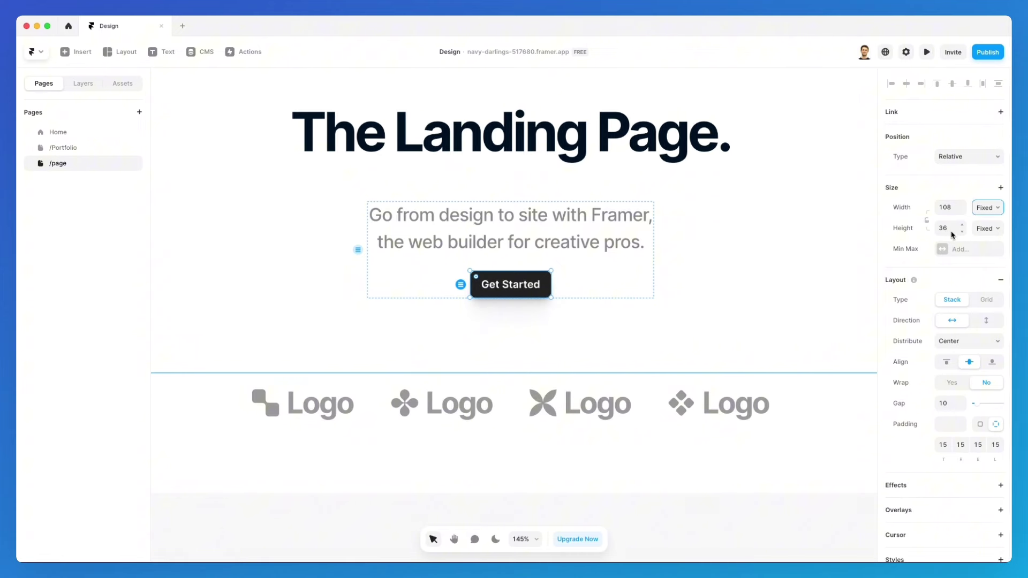
{"action": "scroll", "coordinate": [972, 428], "scroll_direction": "down", "scroll_amount": 10}
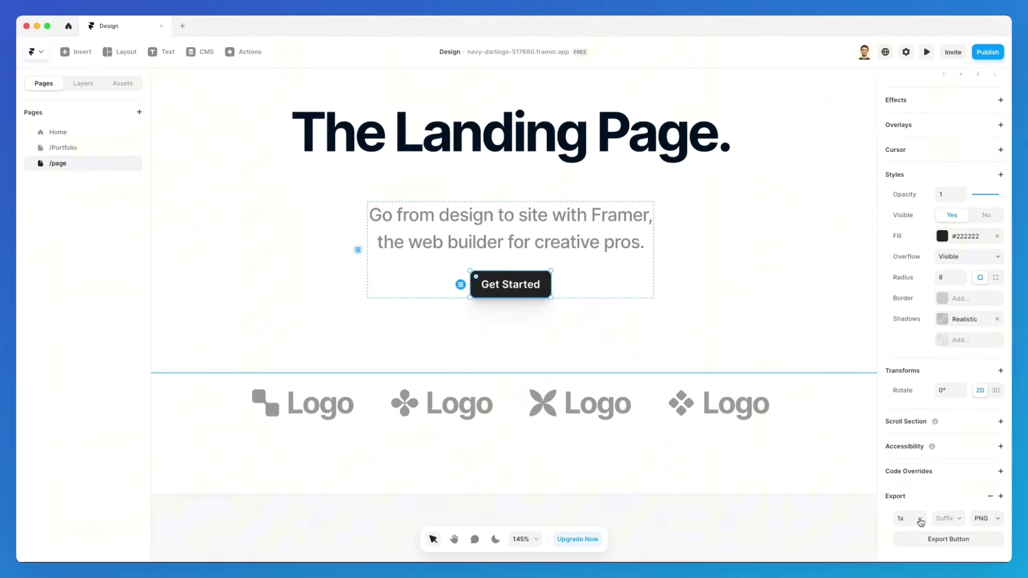
{"action": "left_click", "coordinate": [920, 521]}
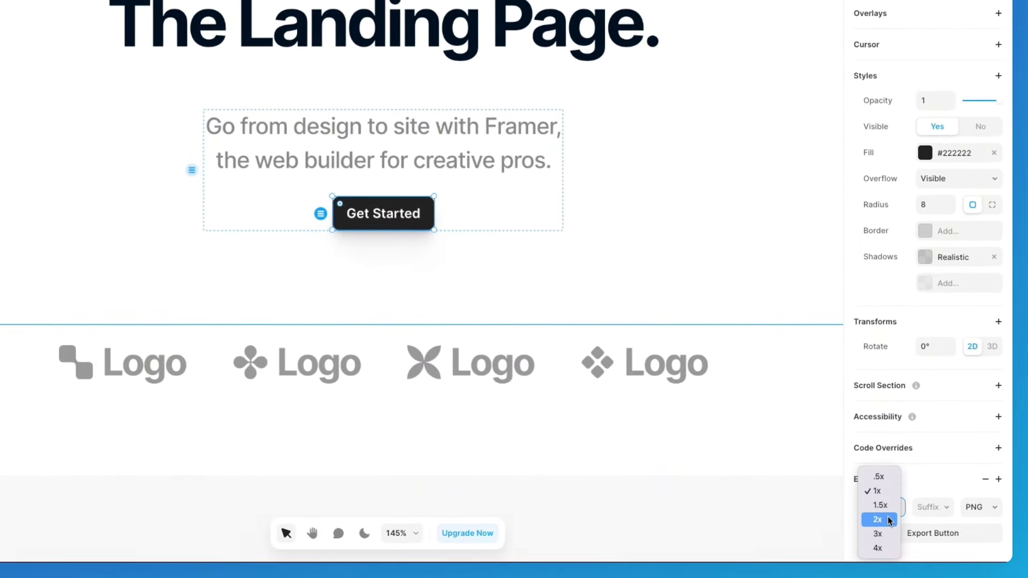